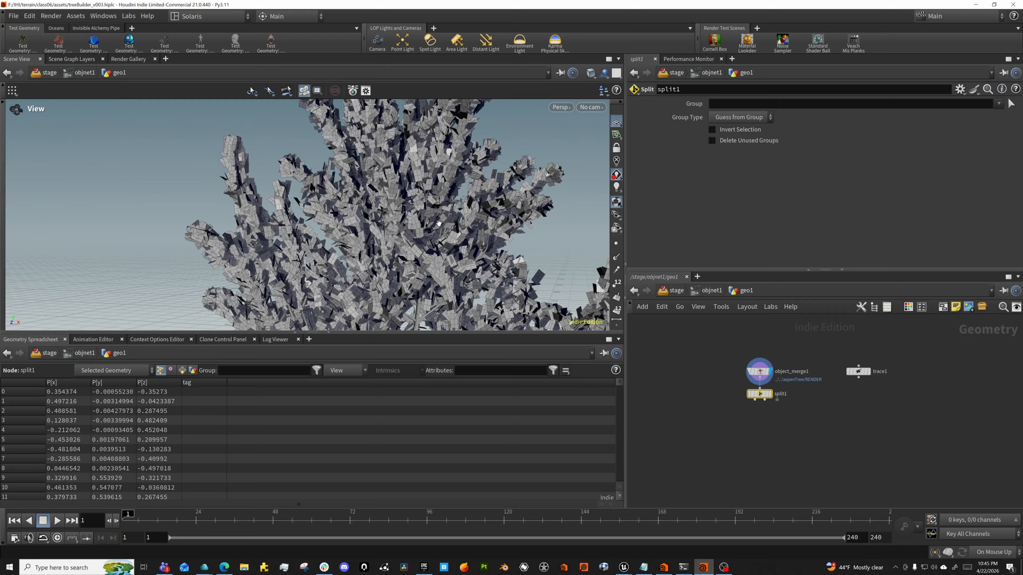
- Display the trace1 geometry in the viewport, frame it and examine the traced leaf shape from both sides
drag(438, 200, 608, 241)
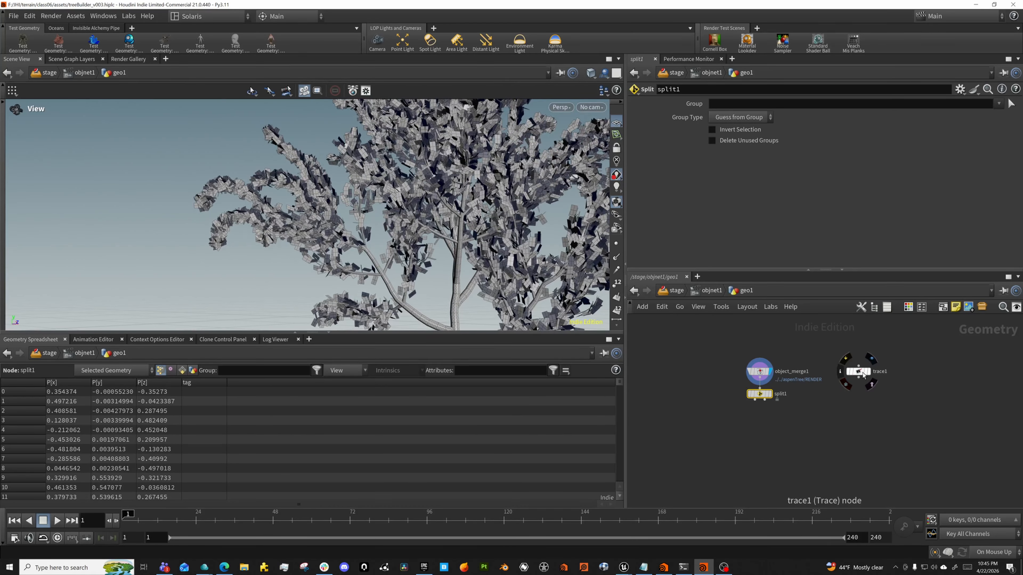
click(870, 373)
key(d)
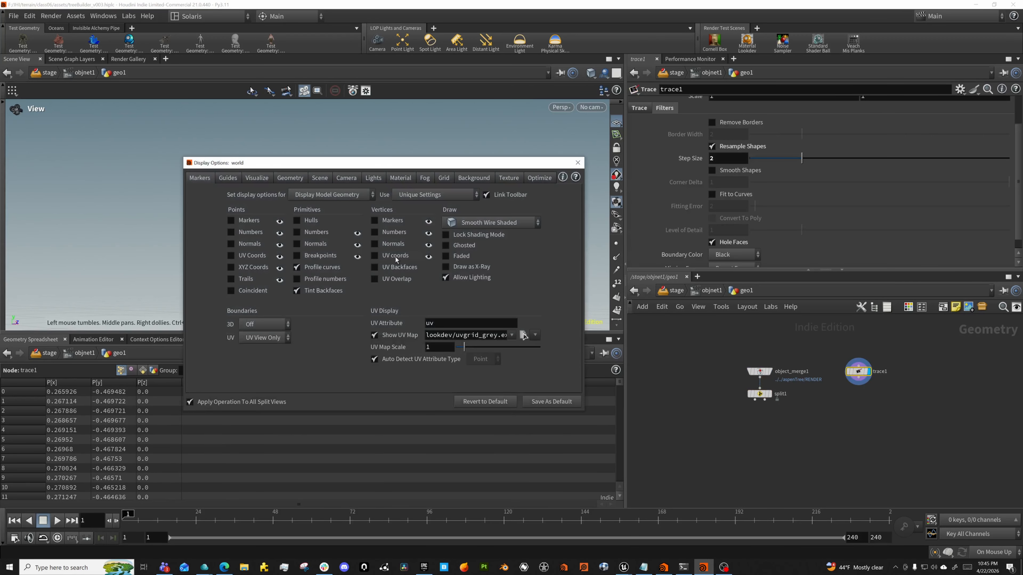
click(578, 163)
key(f)
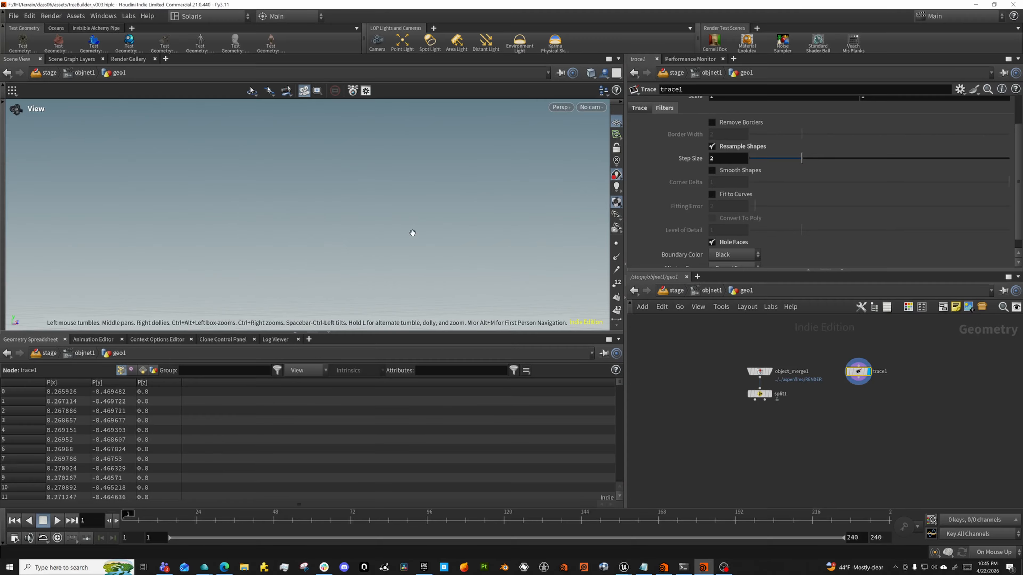
mouse_move(396, 234)
mouse_down()
mouse_move(377, 286)
mouse_move(356, 231)
mouse_up()
right_drag(231, 215, 523, 217)
mouse_move(411, 212)
mouse_down()
mouse_move(475, 201)
mouse_move(437, 194)
mouse_move(441, 244)
mouse_move(413, 229)
mouse_move(366, 253)
mouse_up()
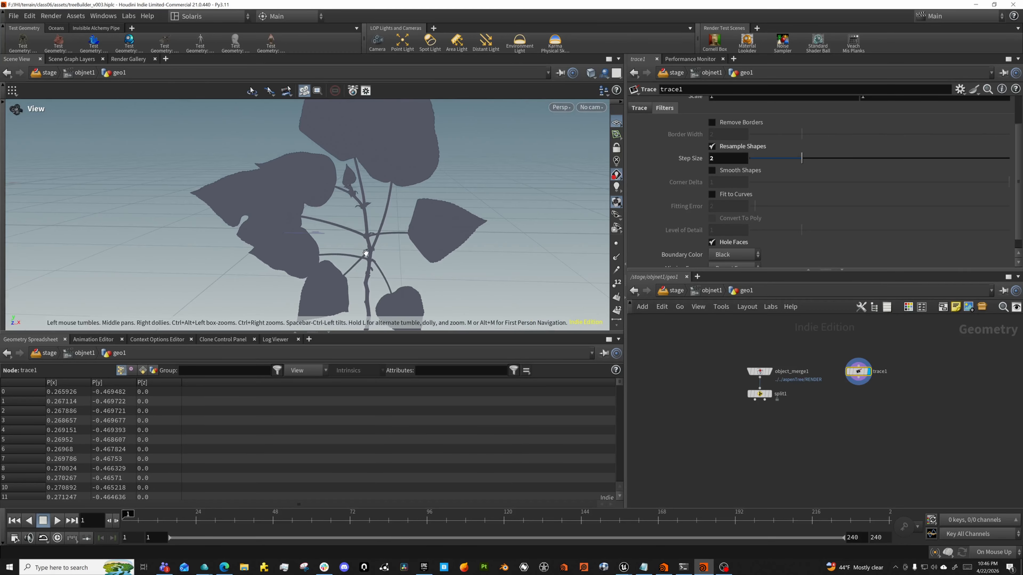
drag(415, 224, 393, 192)
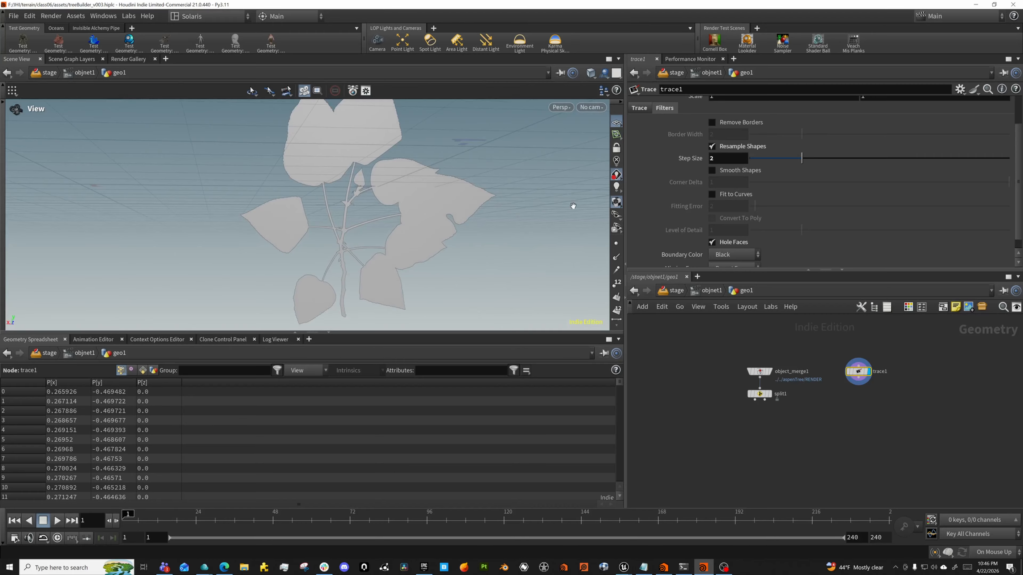
- Show the points in the viewport and check the trace1 node's geometry info
click(618, 246)
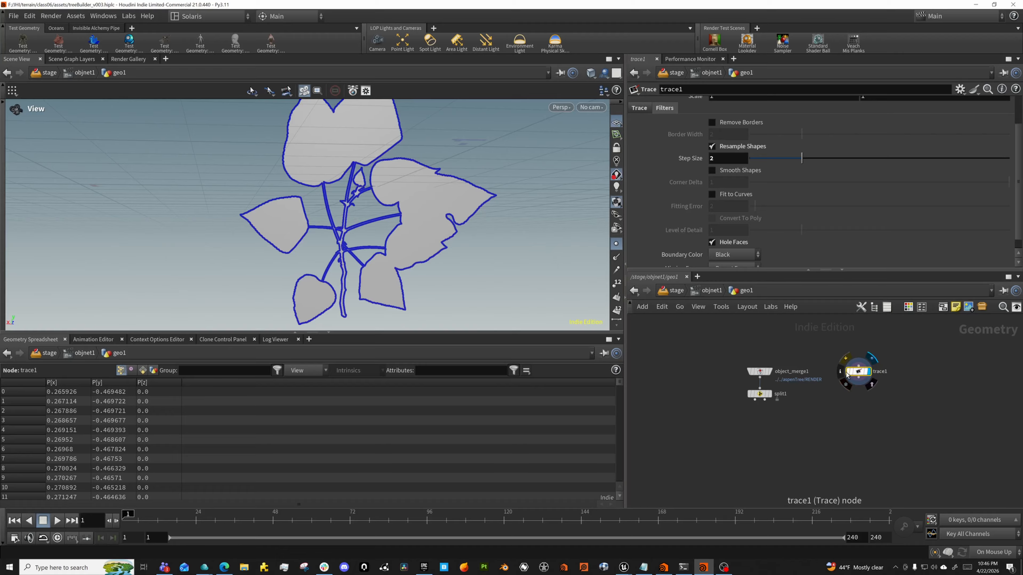
click(844, 360)
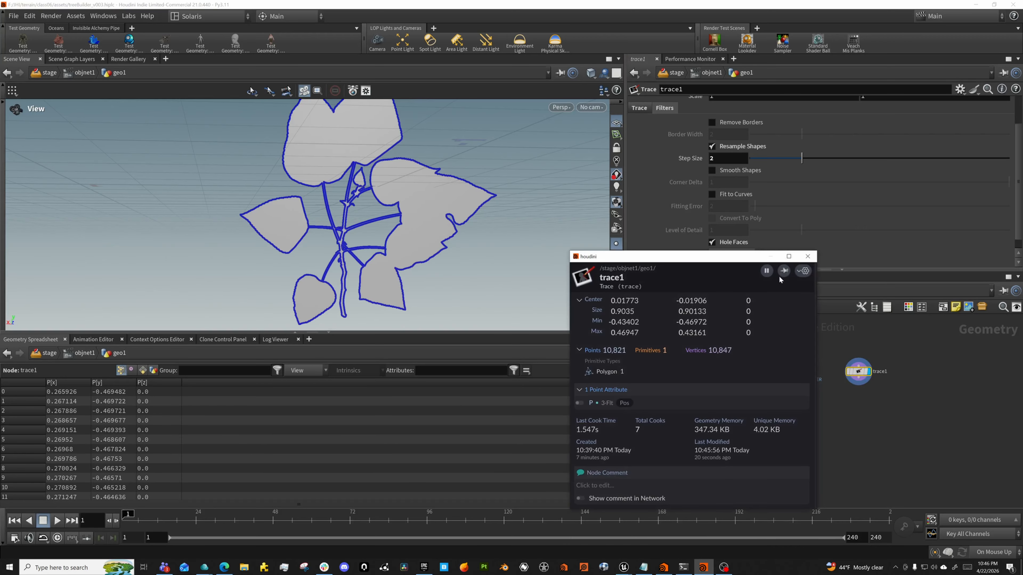
click(808, 257)
- Try the trace1 filters with Resample Shapes and Hole Faces turned off, and turn Resample Shapes back on
scroll(684, 208, up, 2)
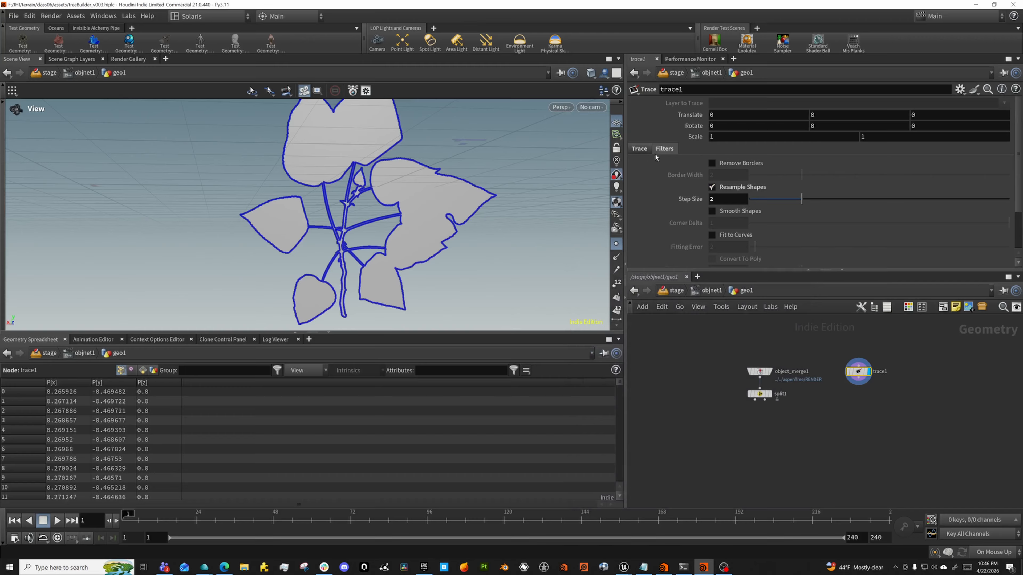
scroll(676, 214, down, 1)
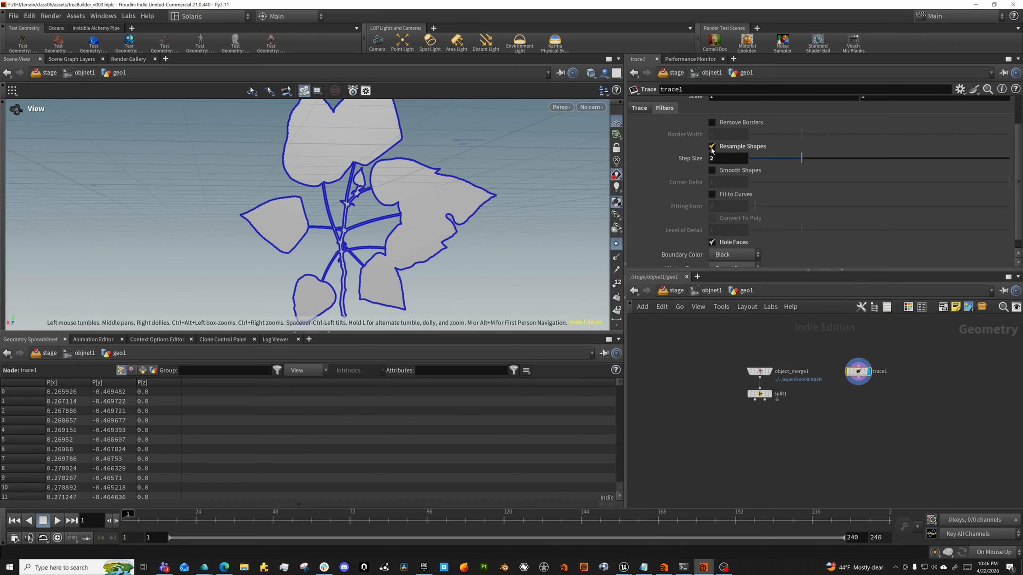
click(709, 244)
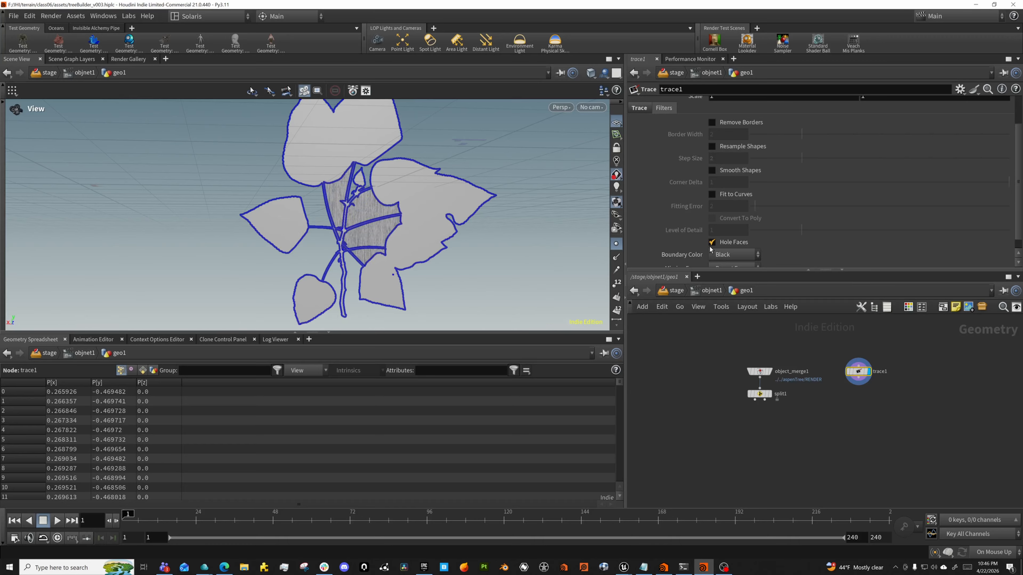
click(711, 243)
mouse_move(425, 236)
mouse_down()
mouse_move(628, 226)
mouse_move(435, 231)
mouse_up()
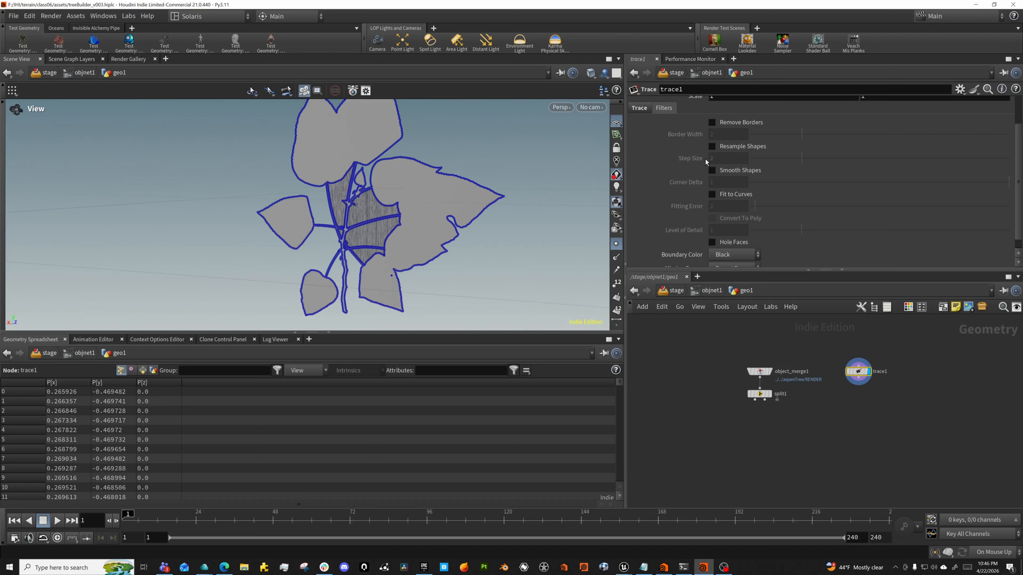
click(711, 146)
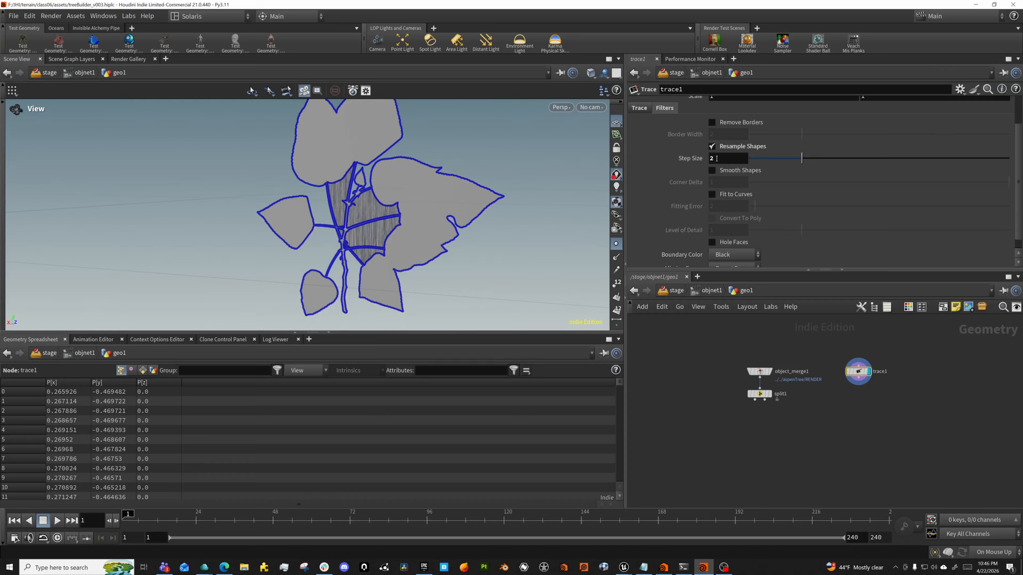
- Try Step Size values of 4, 8 and 20 for resampling the trace1 outline
click(716, 158)
text(4)
key(Return)
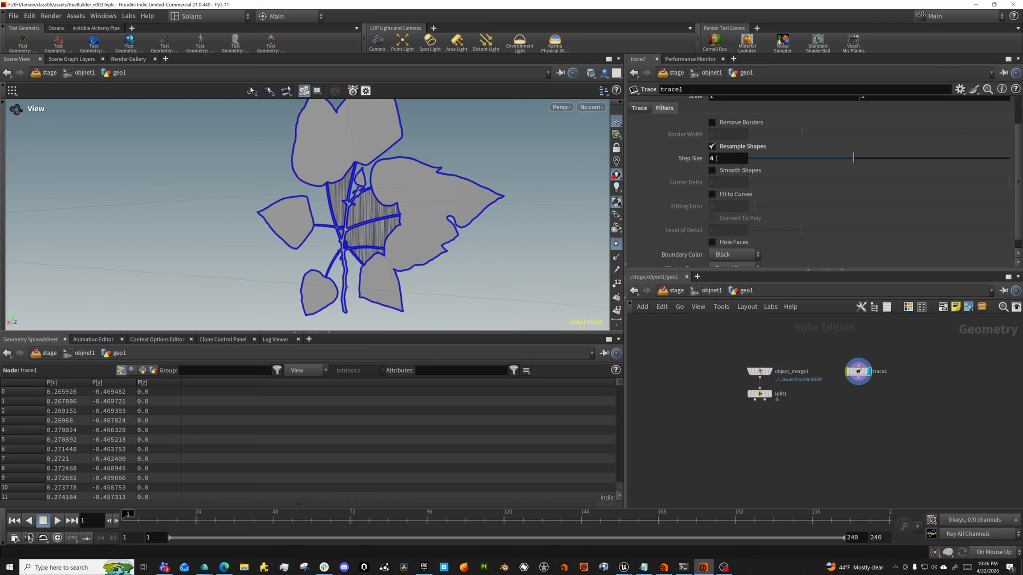
click(717, 158)
text(8)
key(Return)
click(716, 158)
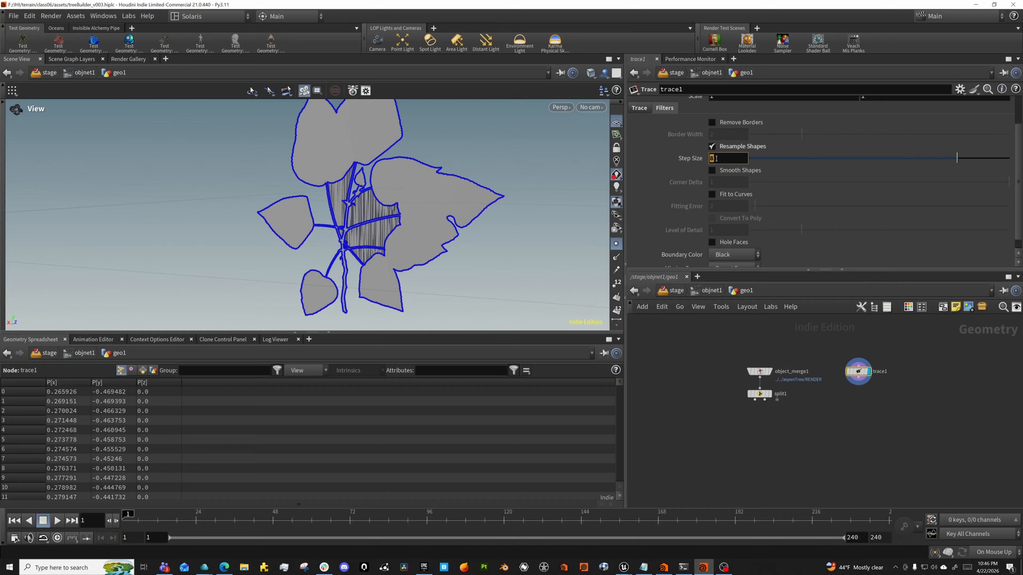
text(20)
key(Return)
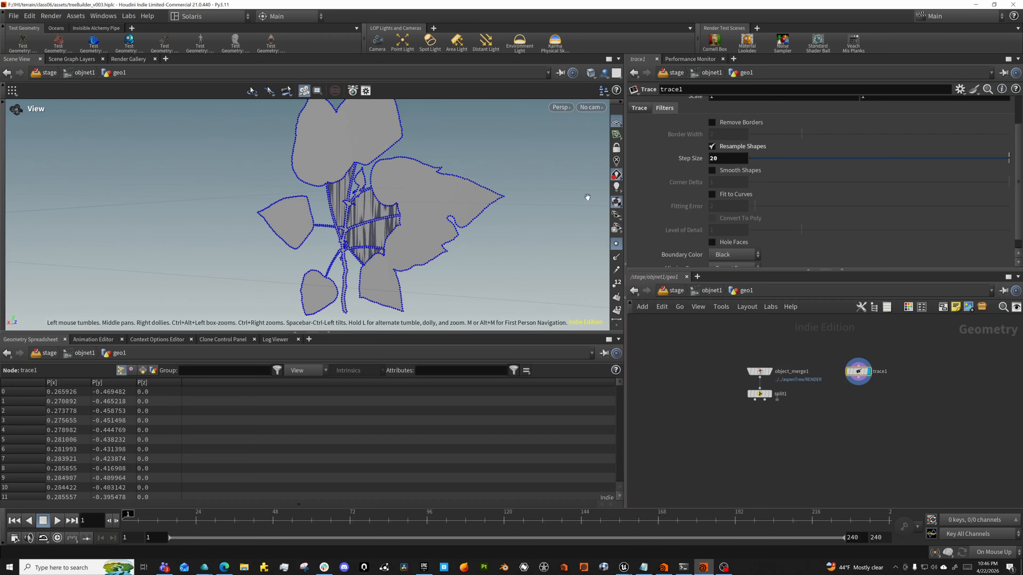
- Set the trace1 resampling Step Size to 30 and enable Hole Faces
click(724, 162)
text(30)
key(Return)
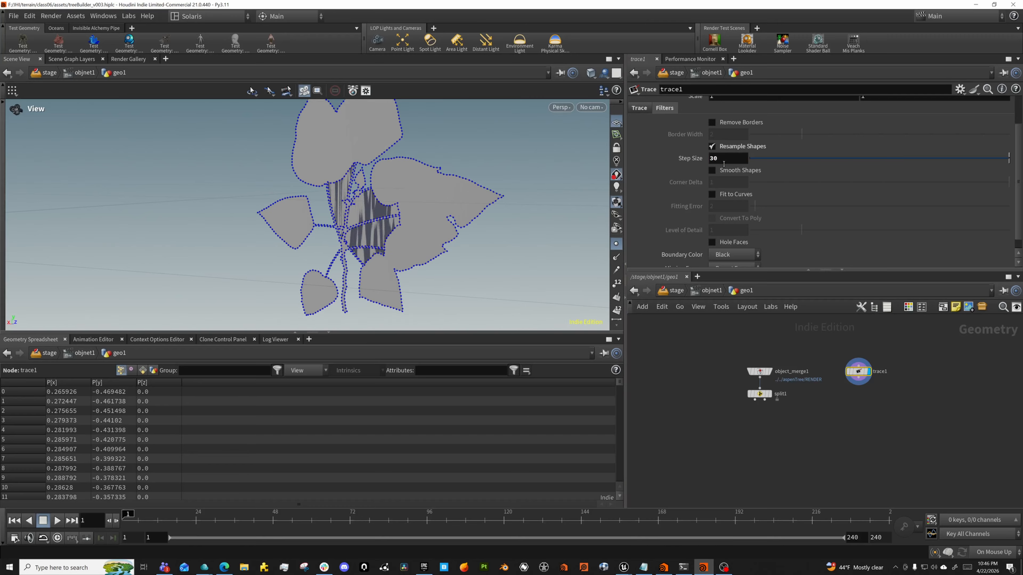
drag(414, 181, 429, 250)
click(721, 244)
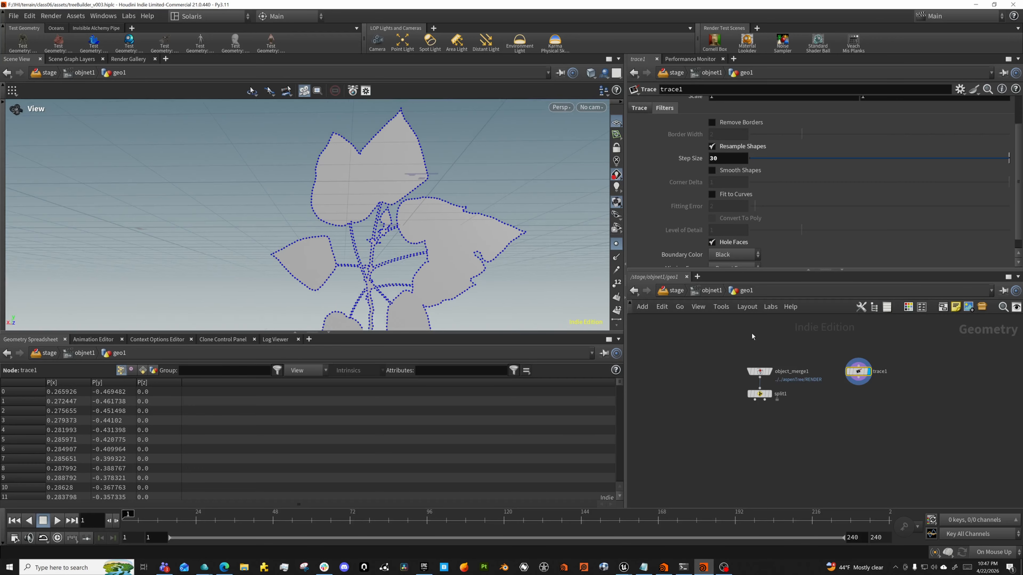
- Add a Remesh node connected below trace1 and display its result
key(Tab)
text(rem)
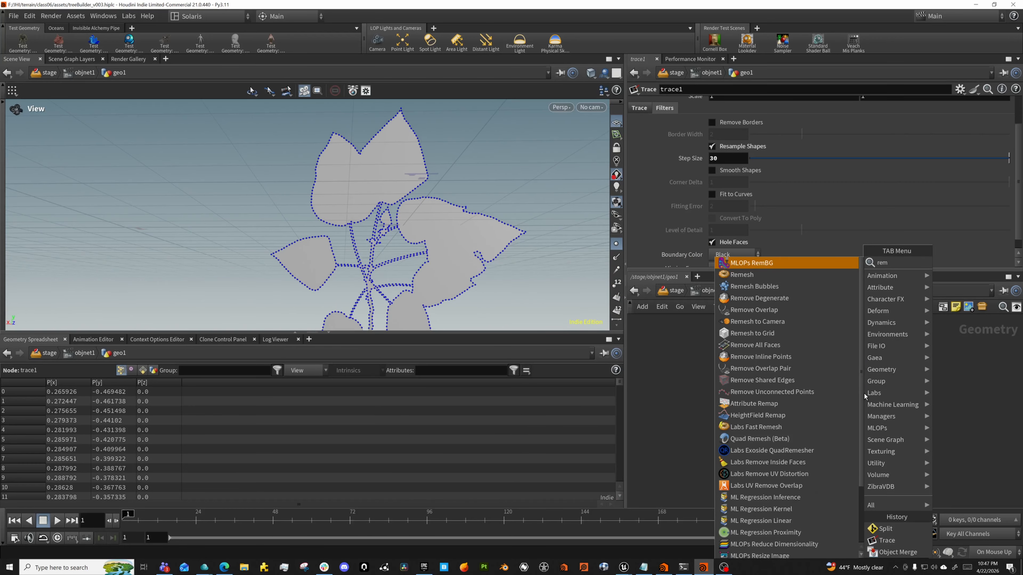
key(Down)
key(Return)
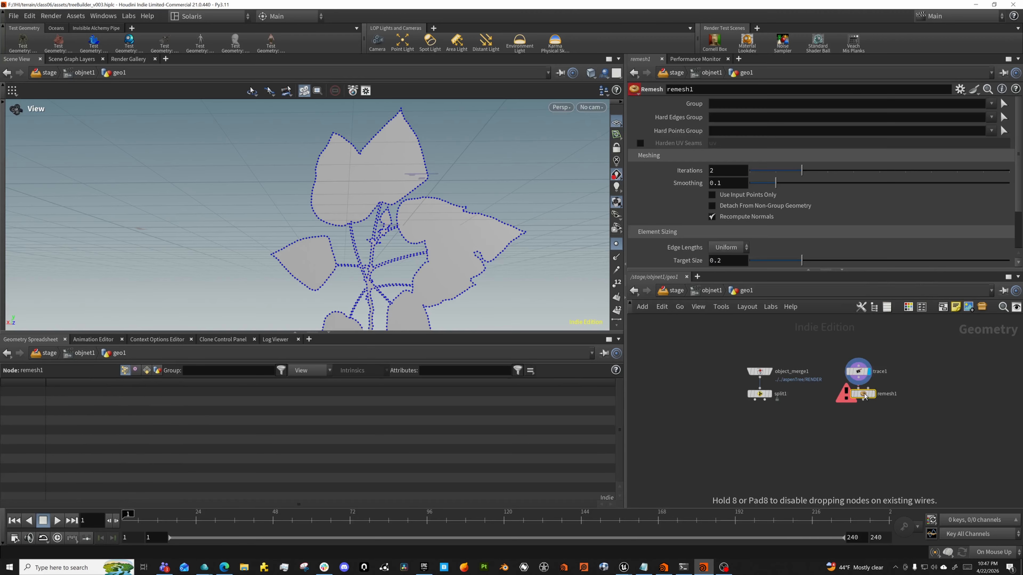
click(864, 396)
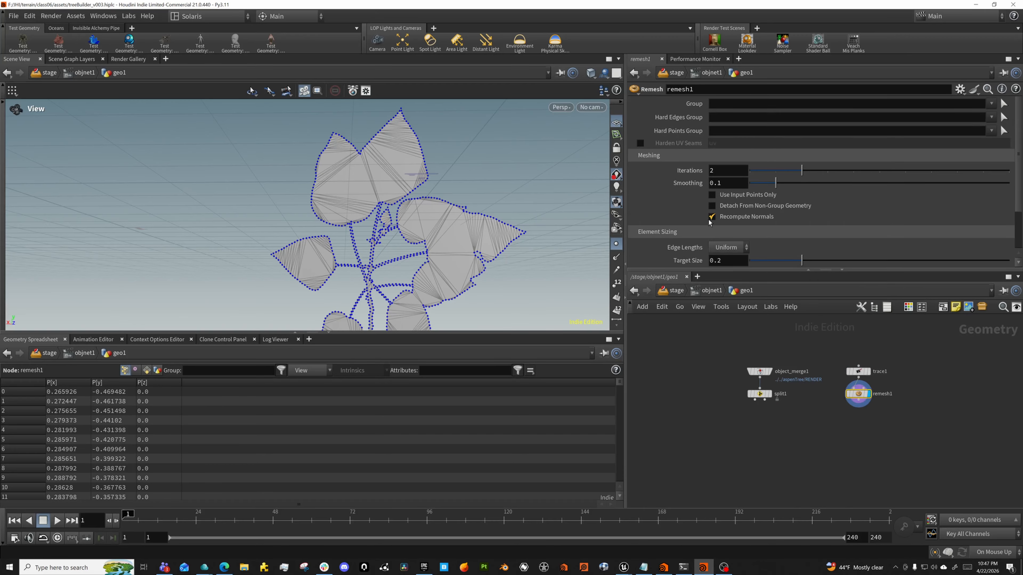
- Set the Remesh node's uniform Target Size to .05 and examine the triangulated leaves
scroll(709, 222, down, 3)
click(730, 206)
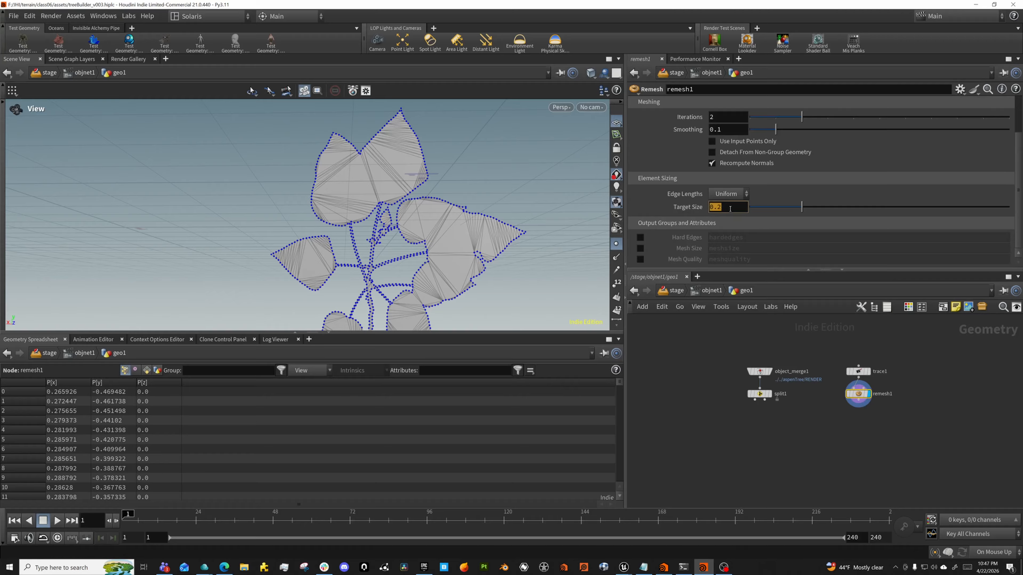
text(.05)
key(Return)
mouse_move(472, 237)
mouse_down()
mouse_move(437, 238)
mouse_move(477, 248)
mouse_up()
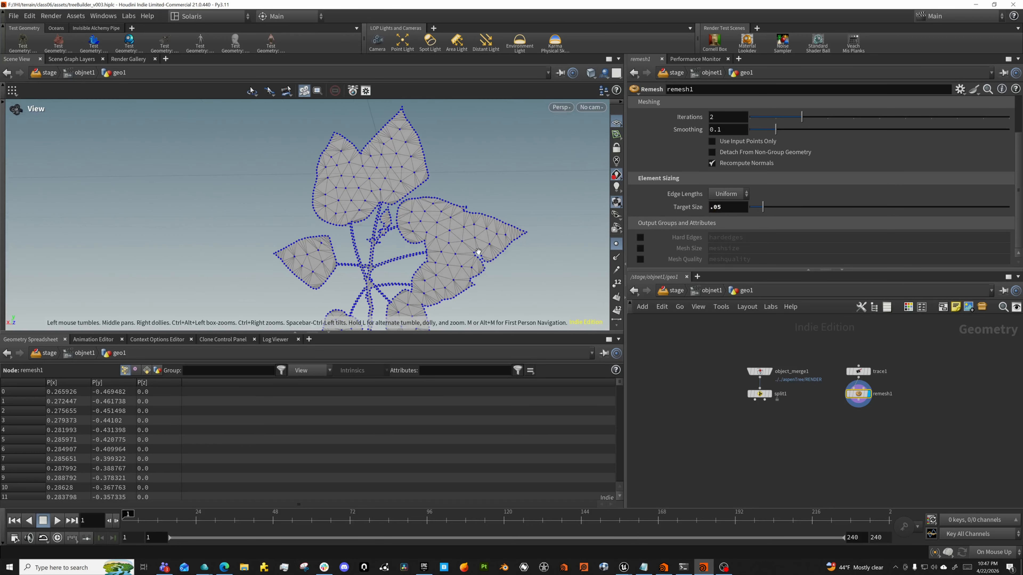
- Try a Remesh Target Size of .075, and settle on .09 for a coarser mesh
click(718, 208)
text(7)
key(Return)
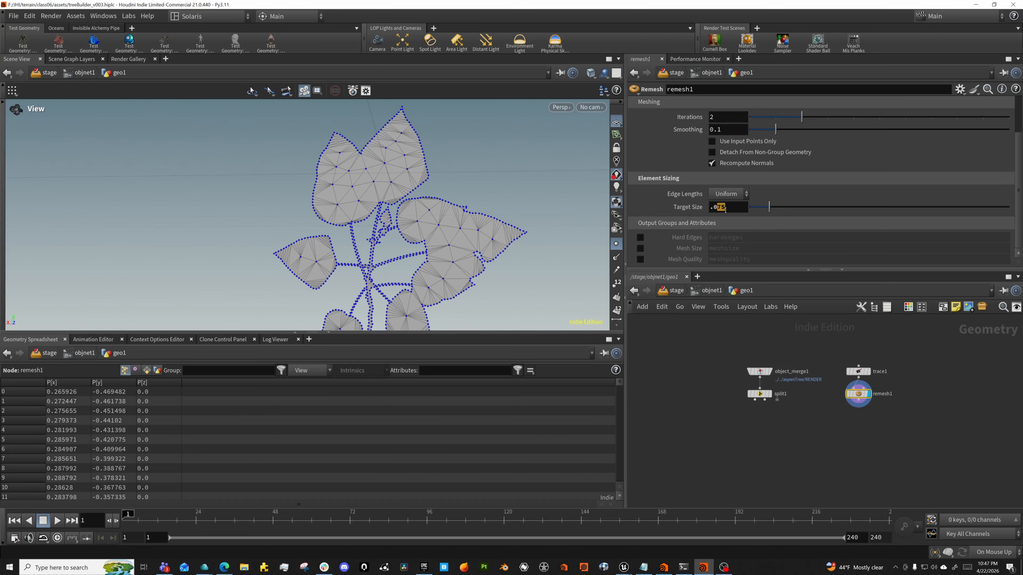
text(9)
key(Return)
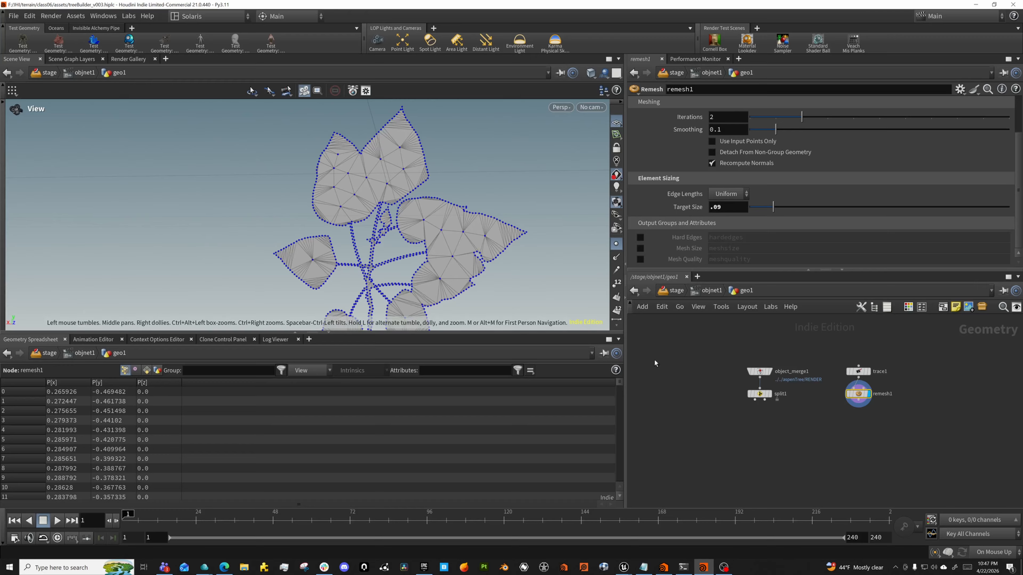
- Try a trace1 resampling Step Size of 60, and set it to 100 to reduce the outline points
click(857, 371)
double_click(724, 156)
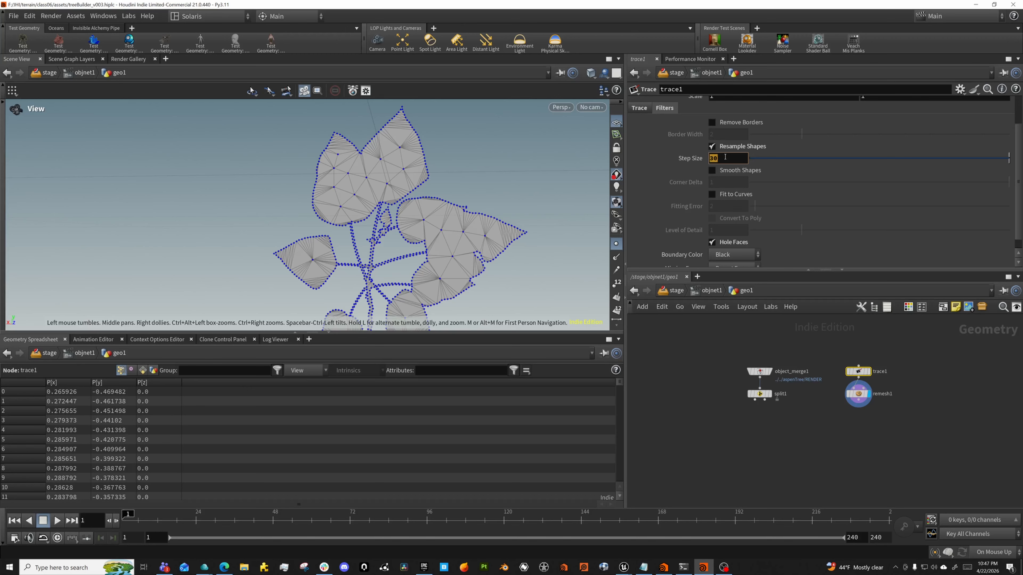
text(60)
key(Return)
double_click(725, 157)
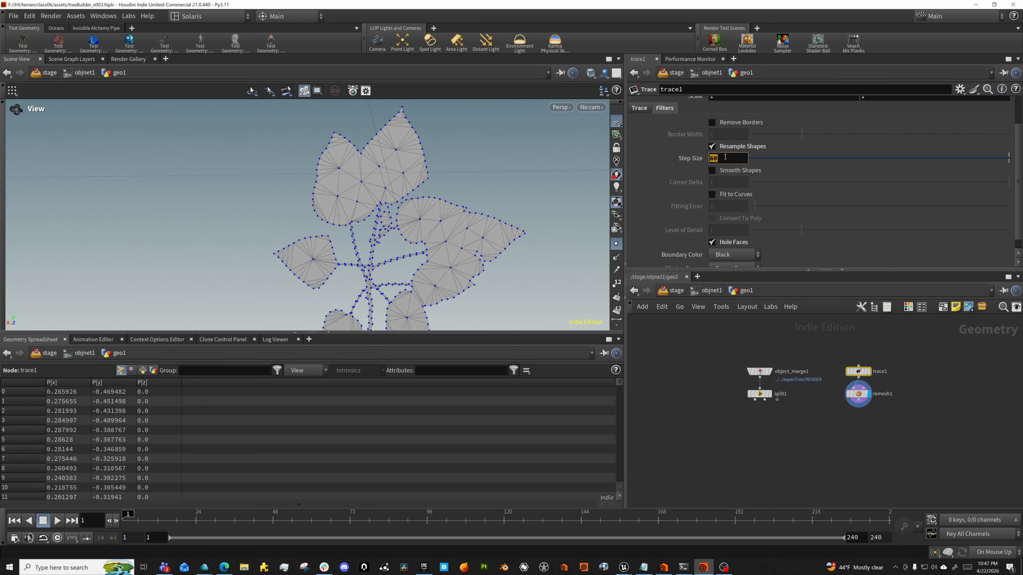
text(100)
key(Return)
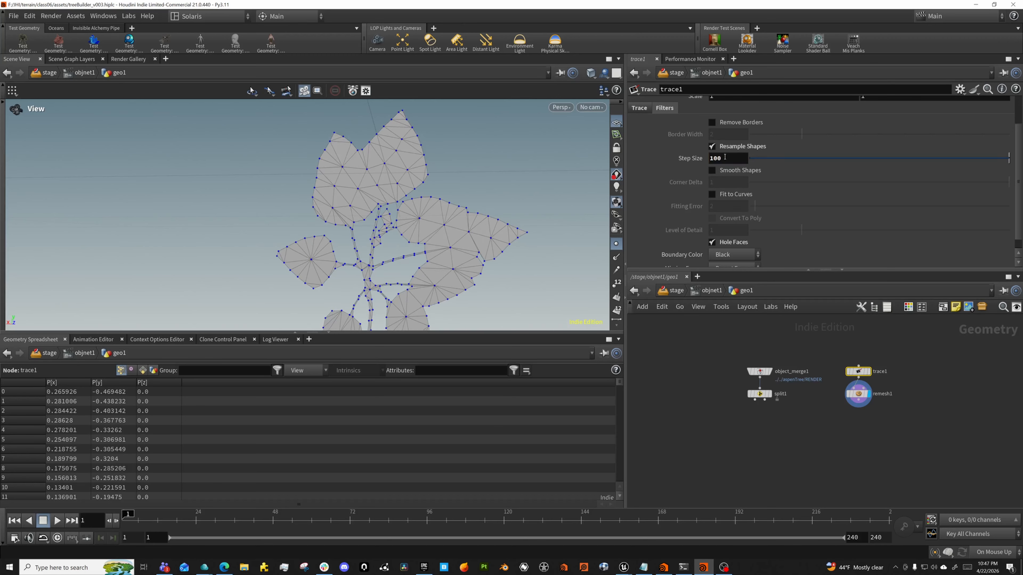
- Examine the remeshed leaf cluster in the viewport and check the remesh1 node's point and polygon counts
middle_drag(361, 276, 368, 232)
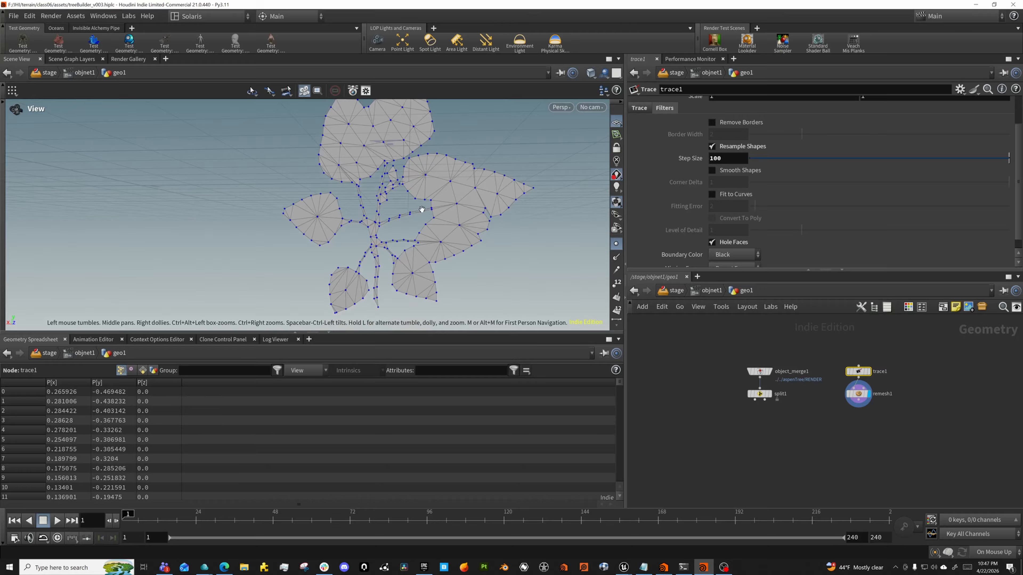
mouse_move(429, 255)
mouse_down()
mouse_move(344, 254)
mouse_move(508, 254)
mouse_move(428, 254)
mouse_up()
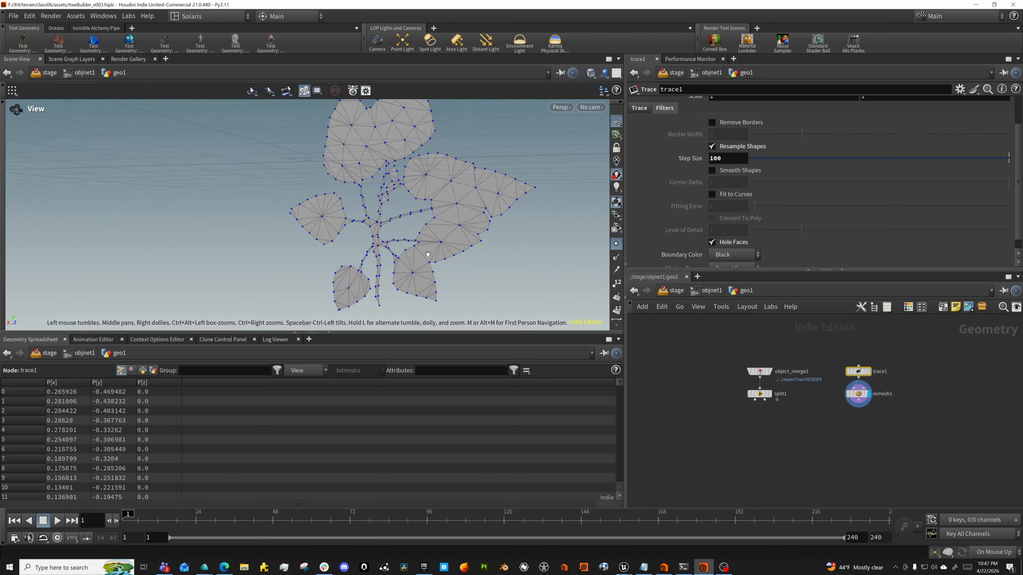
middle_drag(427, 254, 430, 284)
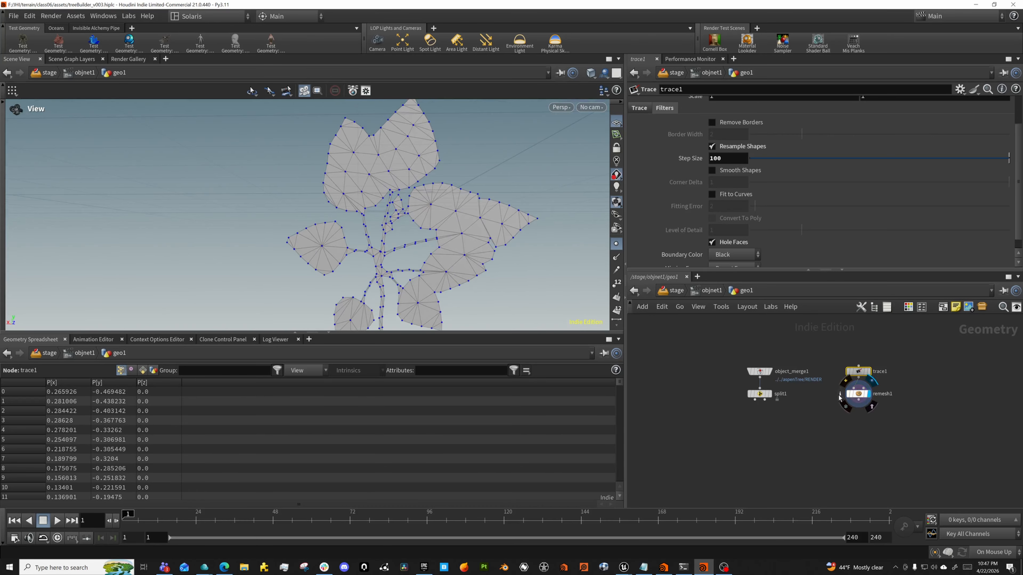
click(839, 396)
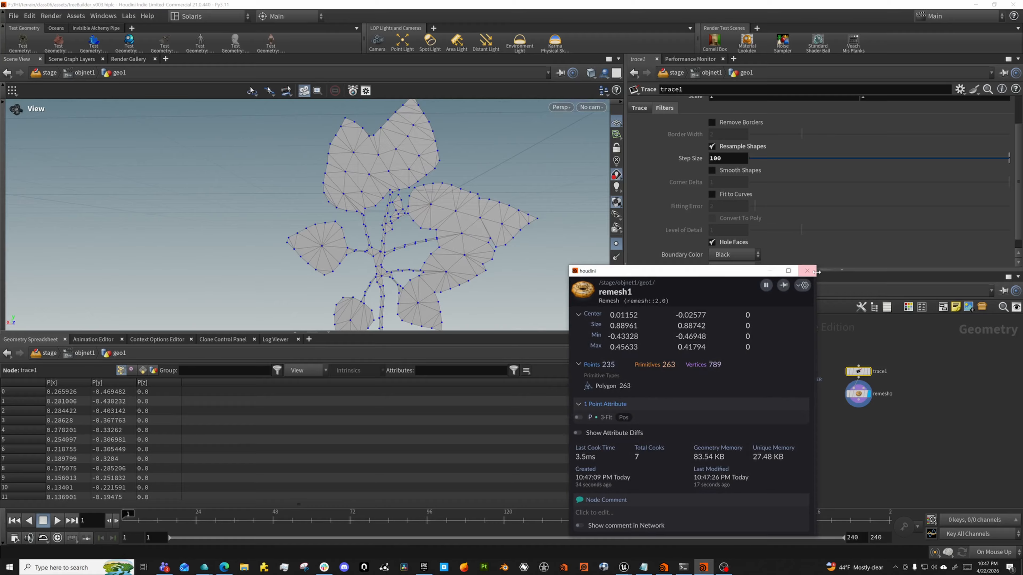
click(807, 270)
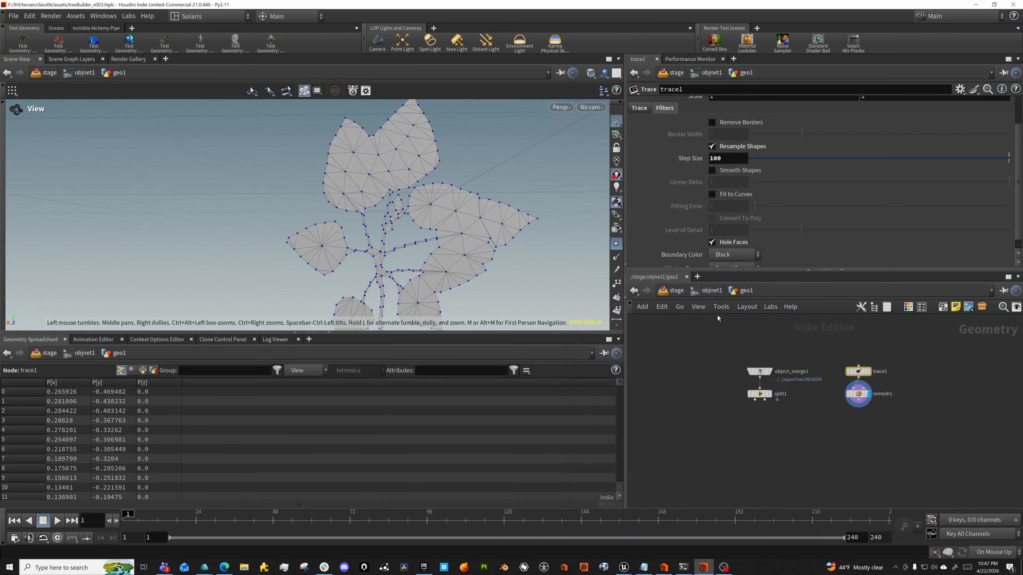
middle_drag(428, 177, 412, 155)
right_drag(412, 155, 432, 193)
mouse_move(431, 193)
mouse_down()
mouse_move(437, 206)
mouse_move(426, 220)
mouse_move(435, 207)
mouse_up()
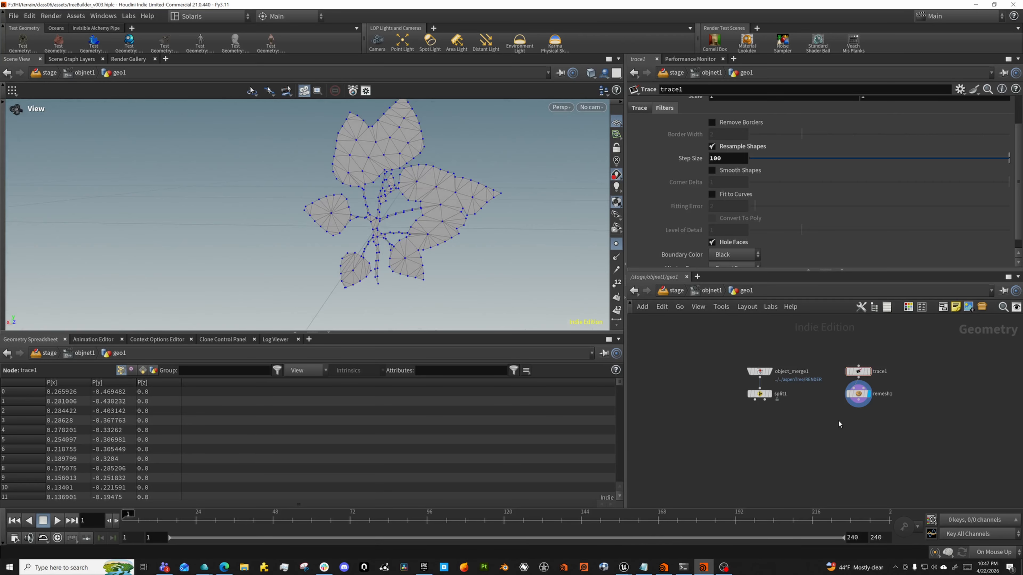
- Add a Transform node to the network just below remesh1
key(Tab)
text(tra)
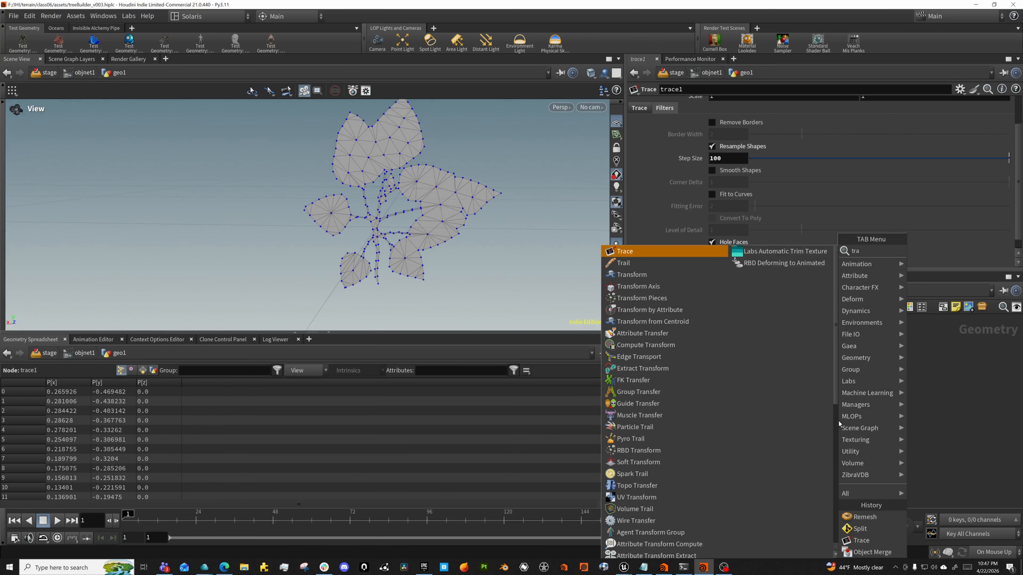
key(Down)
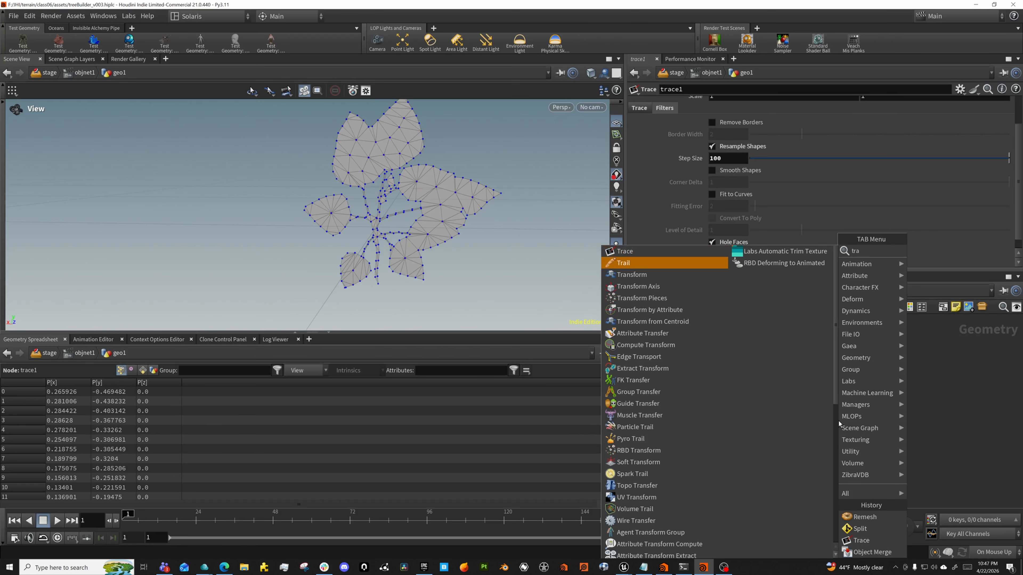
key(Down)
key(Return)
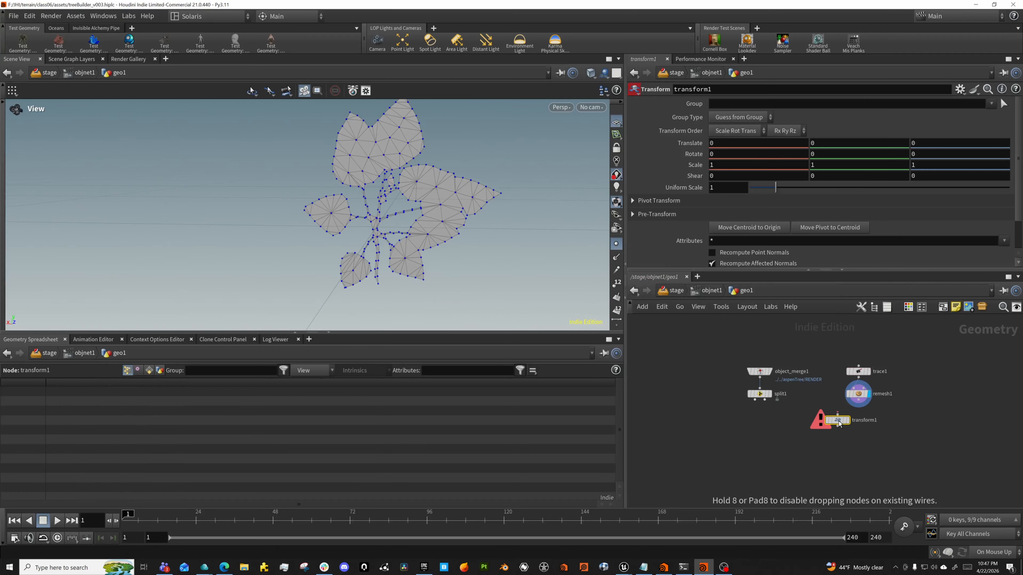
click(837, 421)
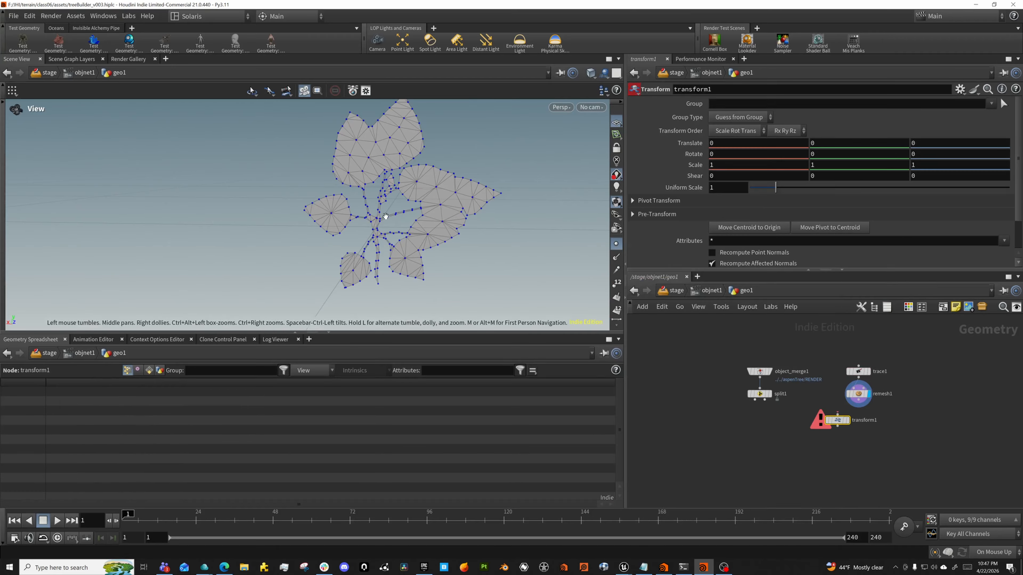
- Feed remesh1 into the new Transform node, display its result, and align the node directly beneath remesh1
mouse_move(378, 284)
mouse_down()
mouse_move(358, 235)
mouse_move(415, 179)
mouse_move(369, 204)
mouse_move(493, 196)
mouse_move(457, 165)
mouse_move(473, 171)
mouse_up()
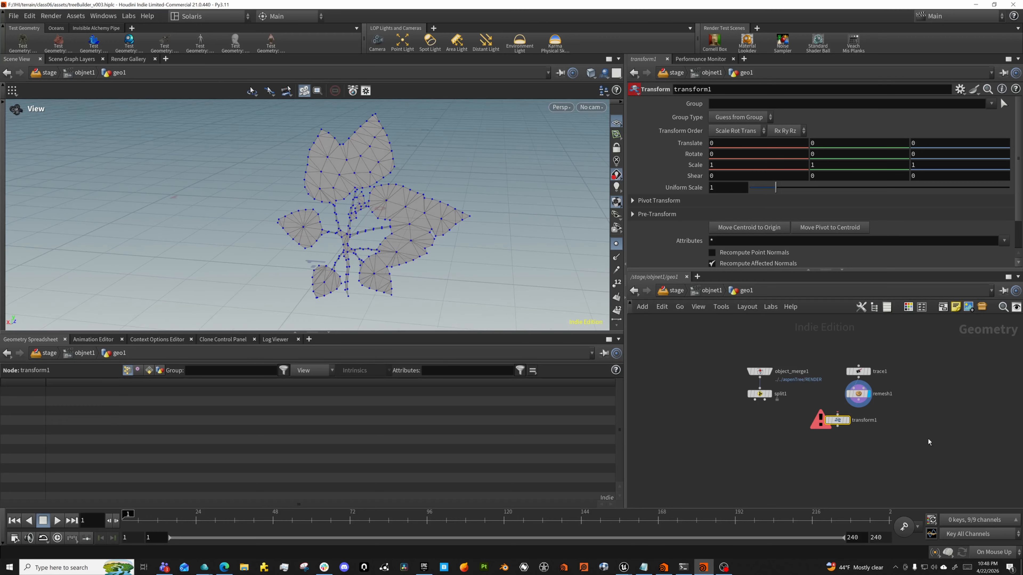
click(837, 414)
click(858, 404)
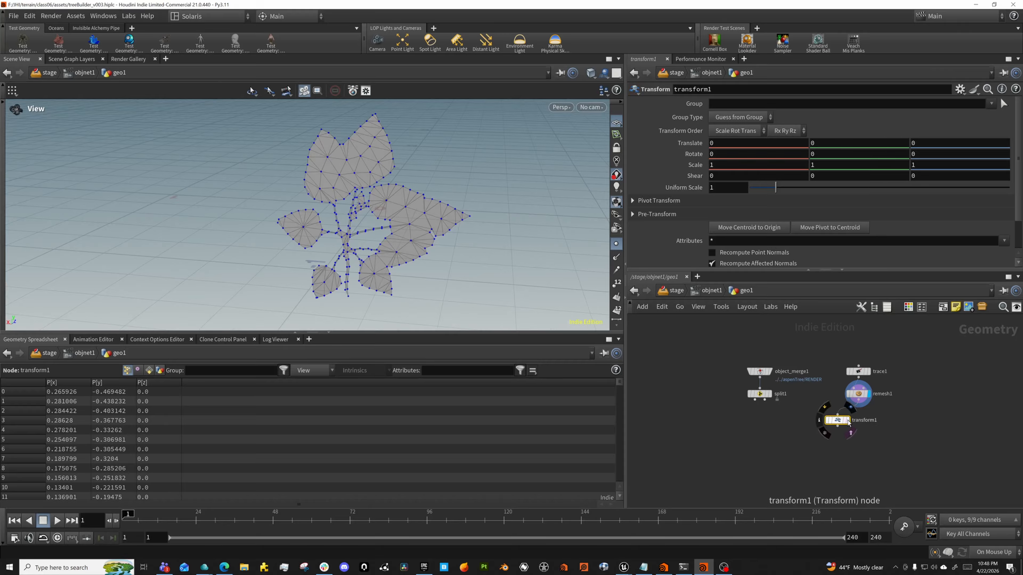
click(845, 420)
click(848, 420)
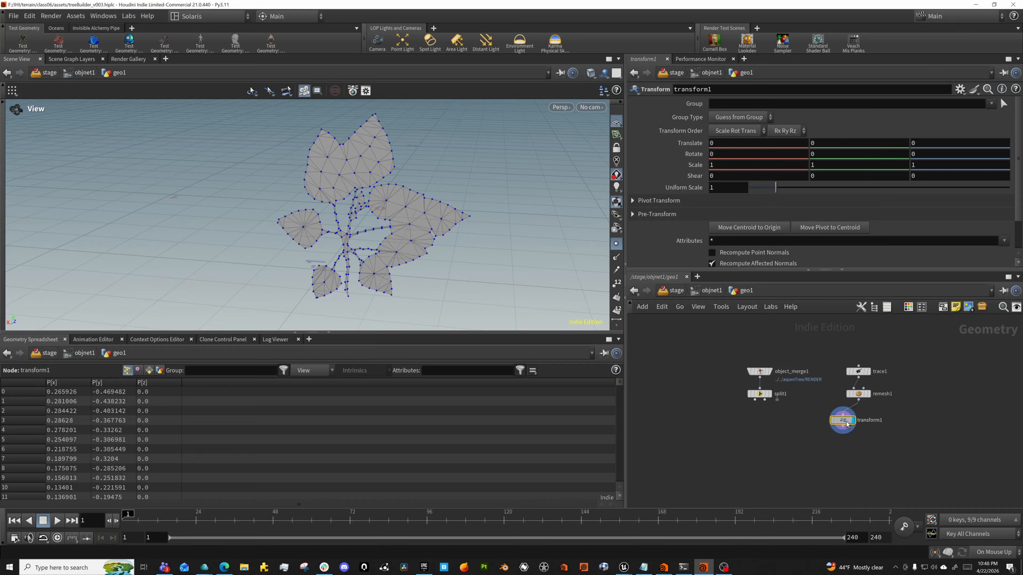
drag(838, 420, 858, 418)
- Show the transform handle and set transform1's X rotation to 90 so the leaf cluster lies flat
key(Return)
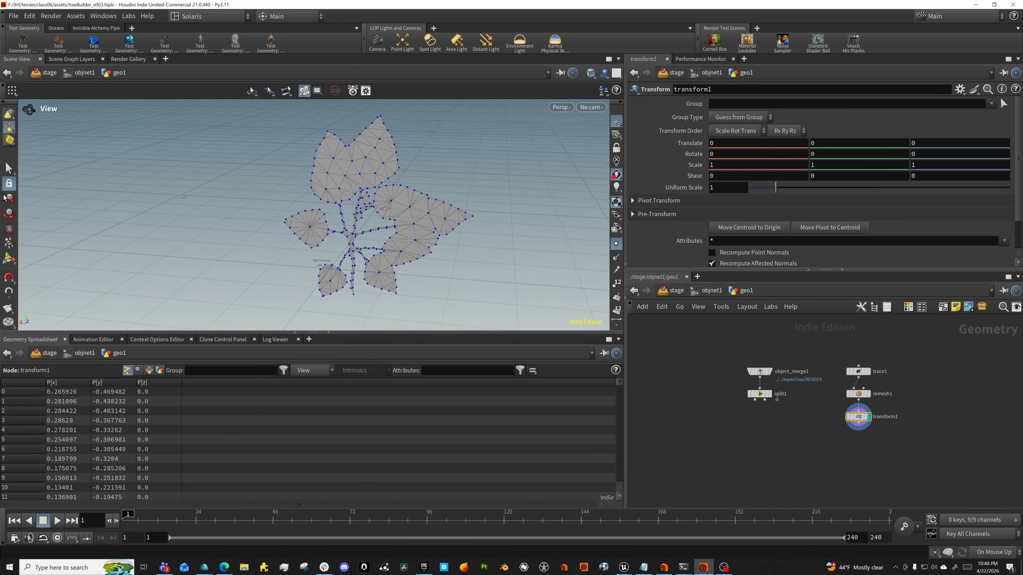
click(9, 257)
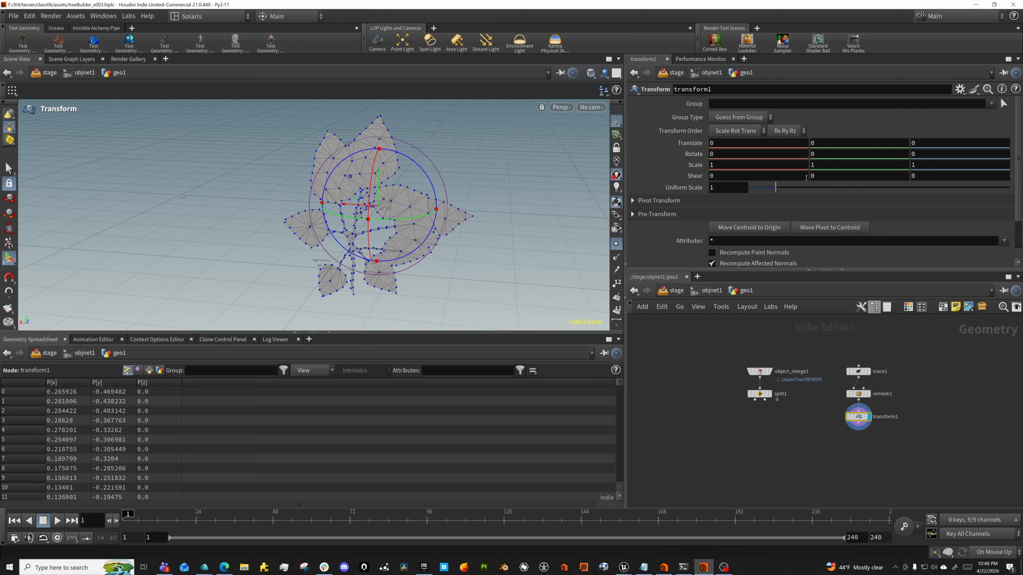
click(828, 144)
key(Escape)
alt+drag(408, 170, 319, 187)
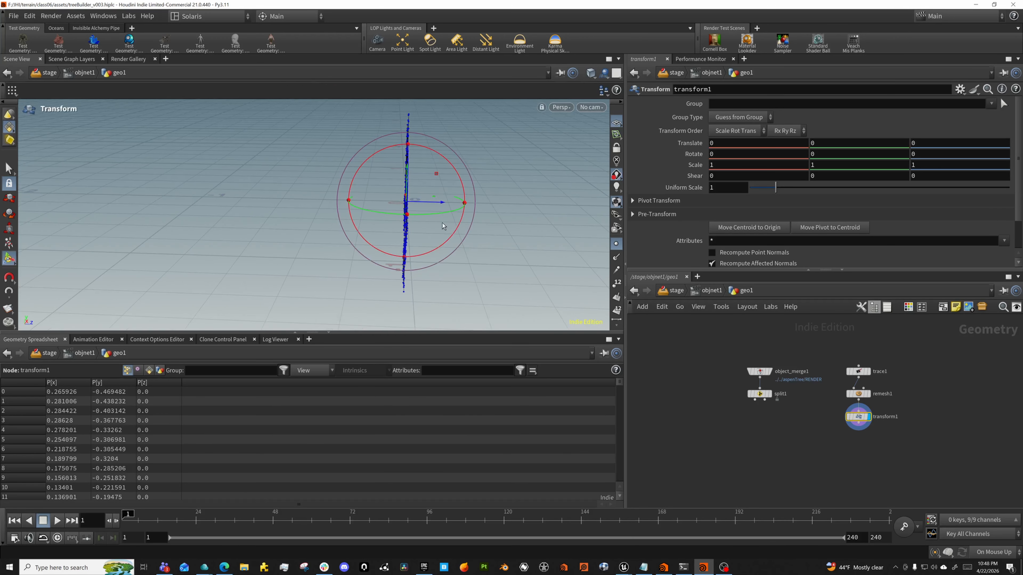
alt+drag(441, 223, 530, 215)
key(Return)
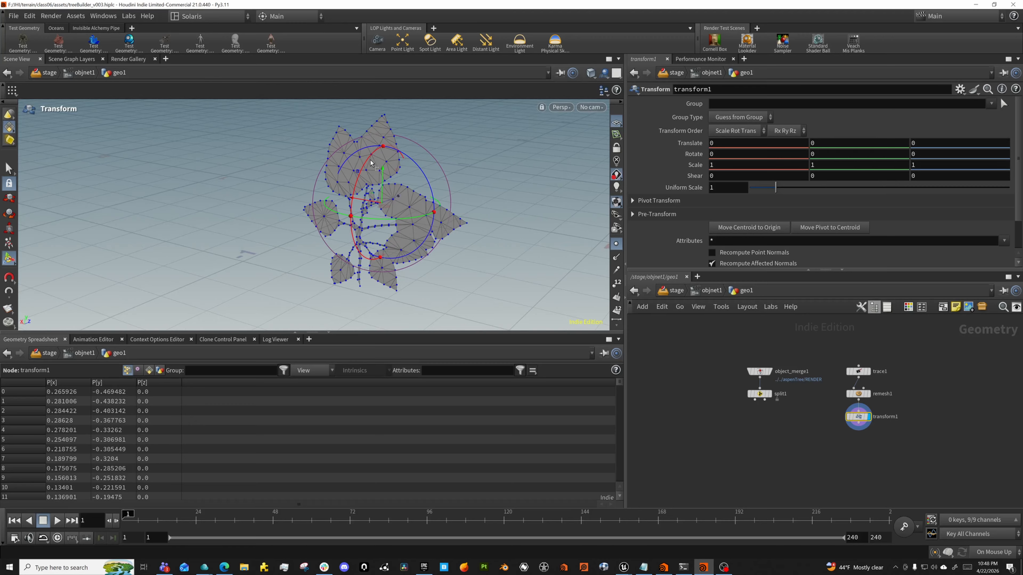
click(735, 154)
key(Return)
alt+drag(535, 183, 428, 245)
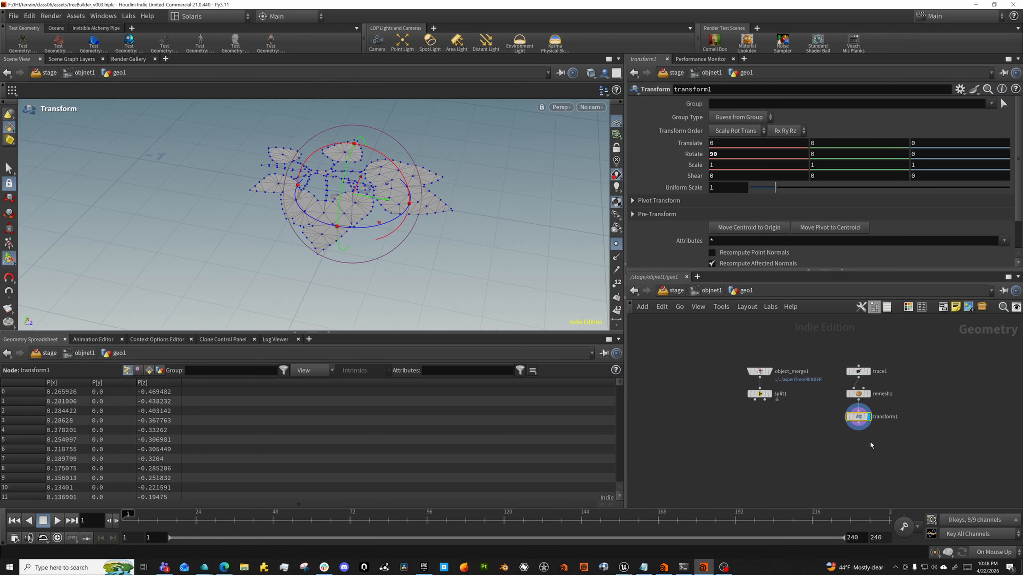
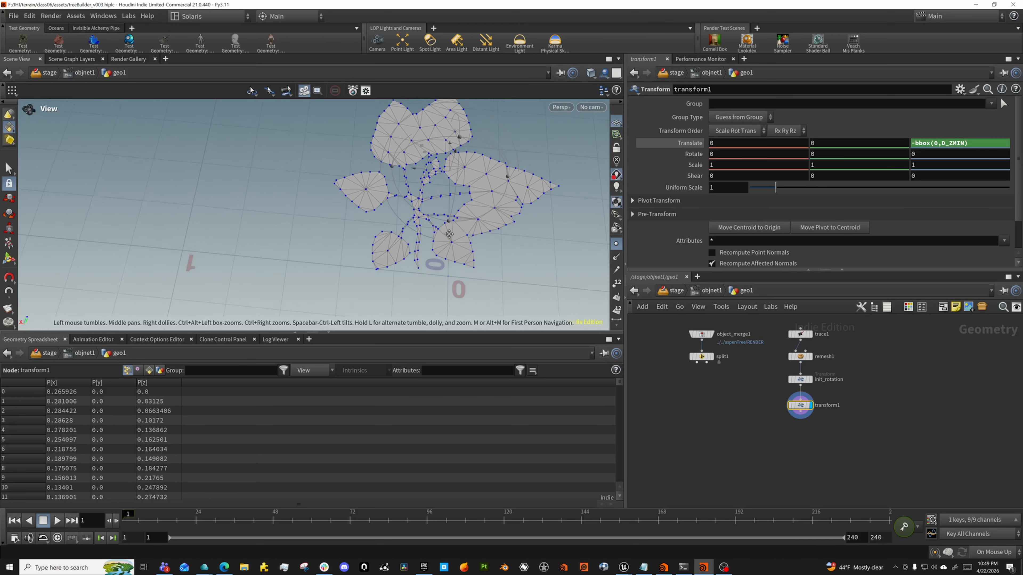
- Rename the transform node holding the -bbox(0,D_ZMIN) translation as init_Ztrans
key(t)
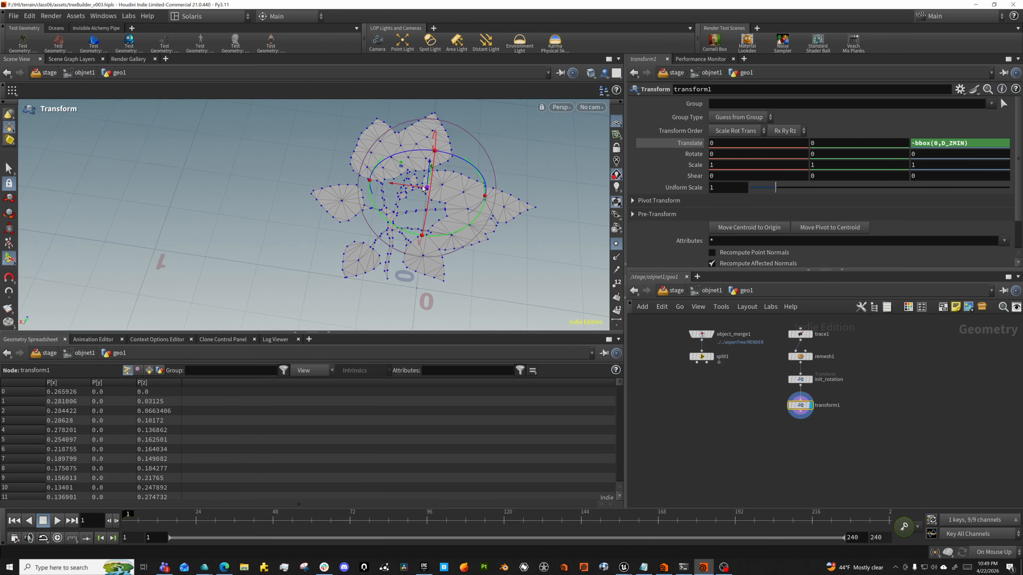
double_click(819, 401)
double_click(819, 401)
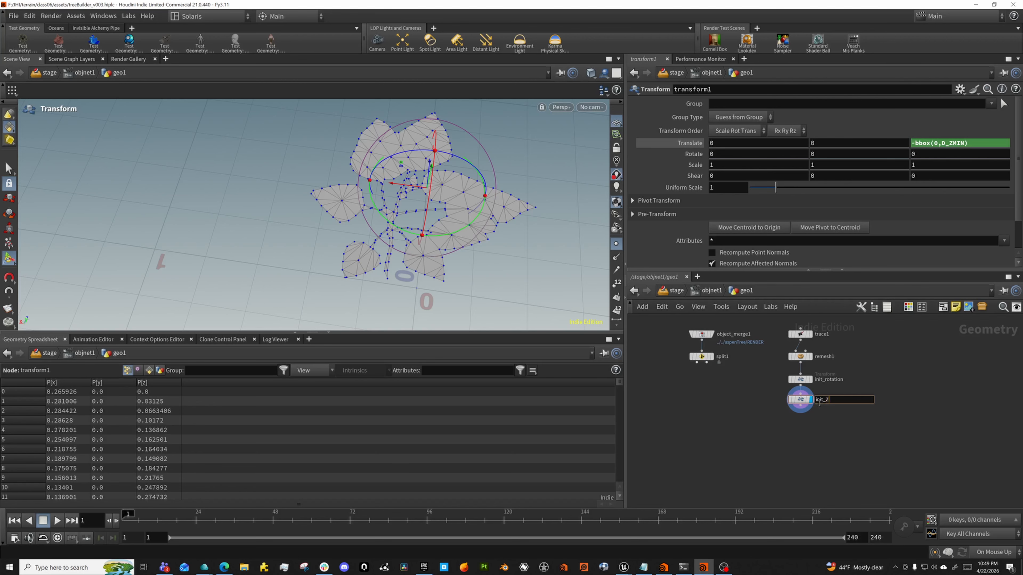
text(ns)
key(Return)
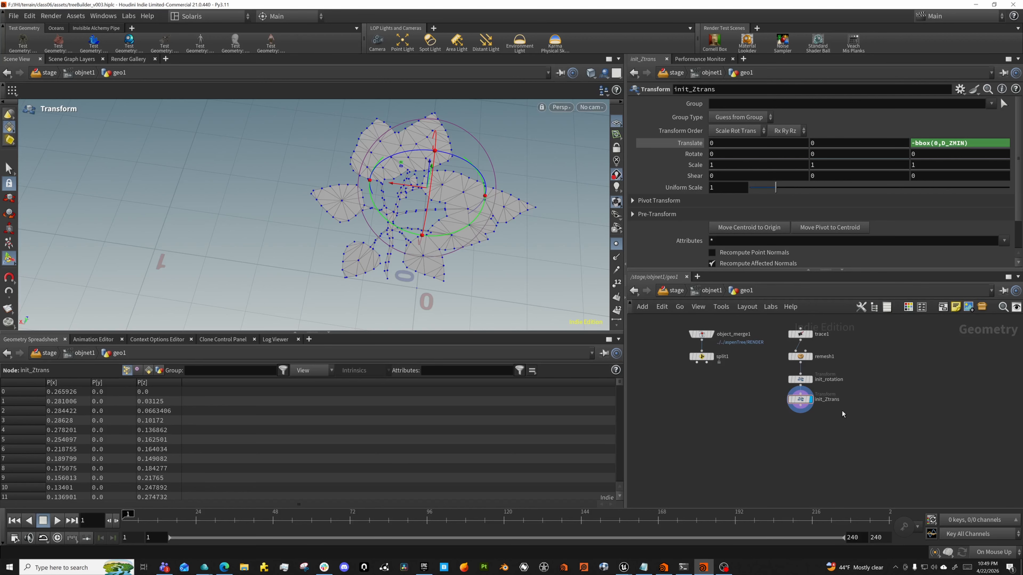
- Add another Transform node fed by init_Ztrans and display its result
key(Tab)
text(t)
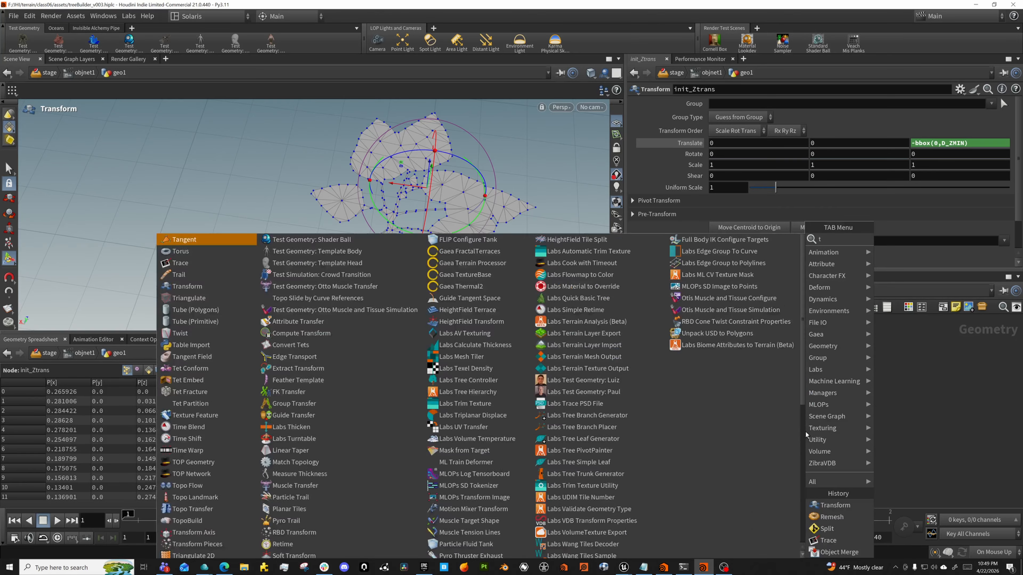
key(Return)
click(805, 432)
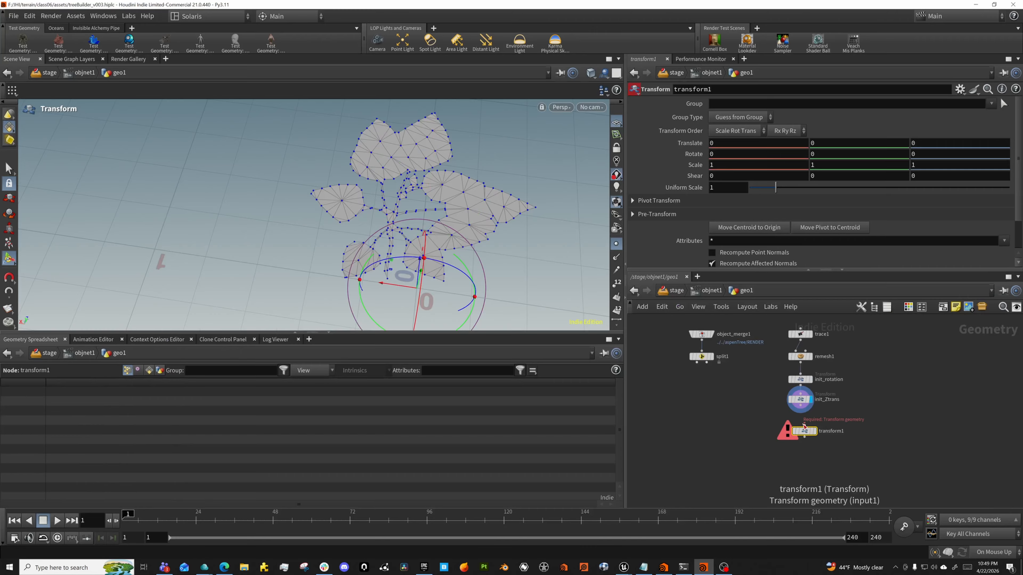
drag(805, 426, 800, 412)
click(817, 433)
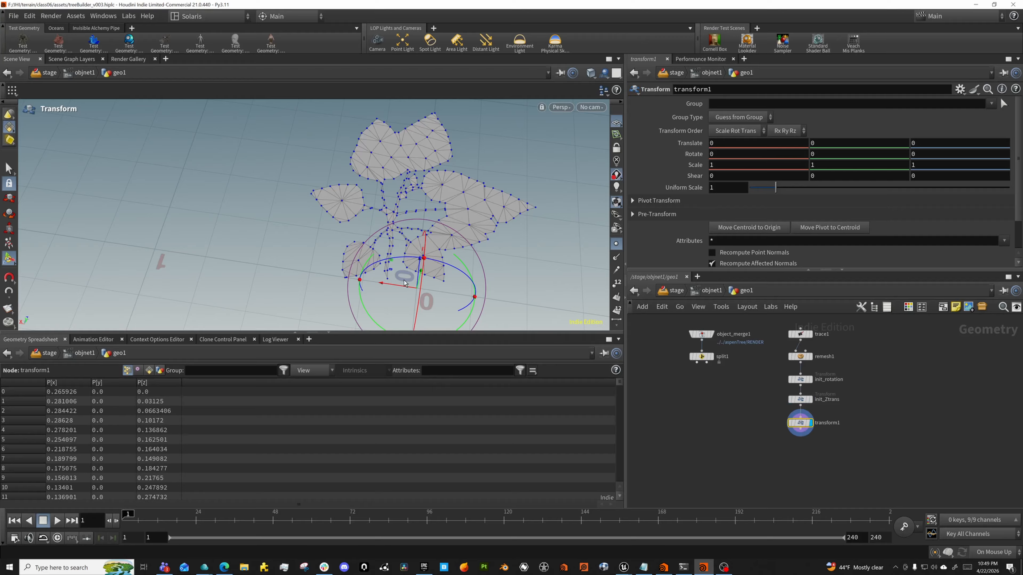
- Move the leaf cluster's stem base onto the origin with Translate X about -0.113 and Z about -0.019
drag(399, 289, 254, 219)
click(768, 456)
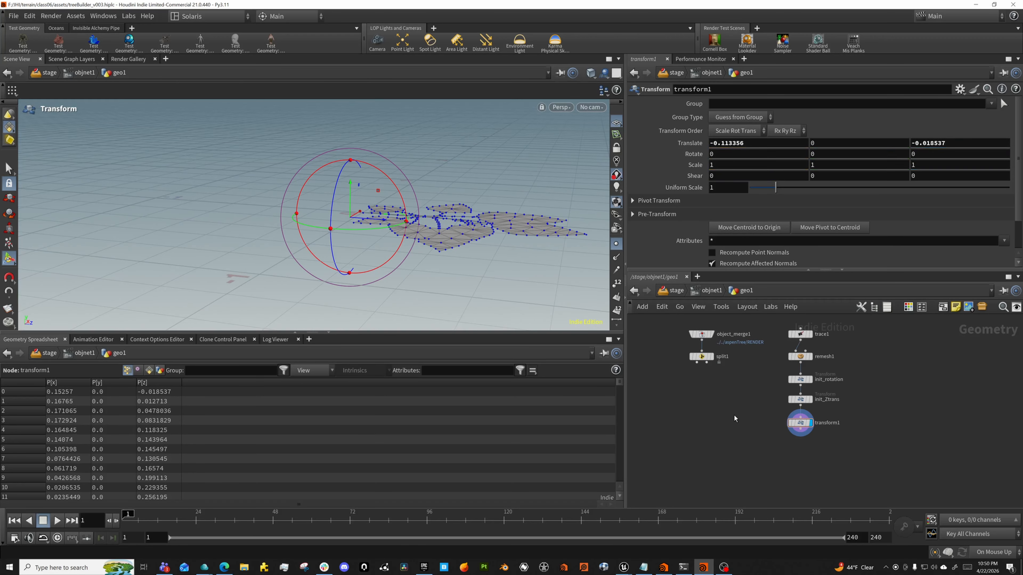
- Display split1 with point markers hidden and set its Group to leaf to isolate the leaf cards
middle_drag(734, 415, 773, 425)
click(750, 369)
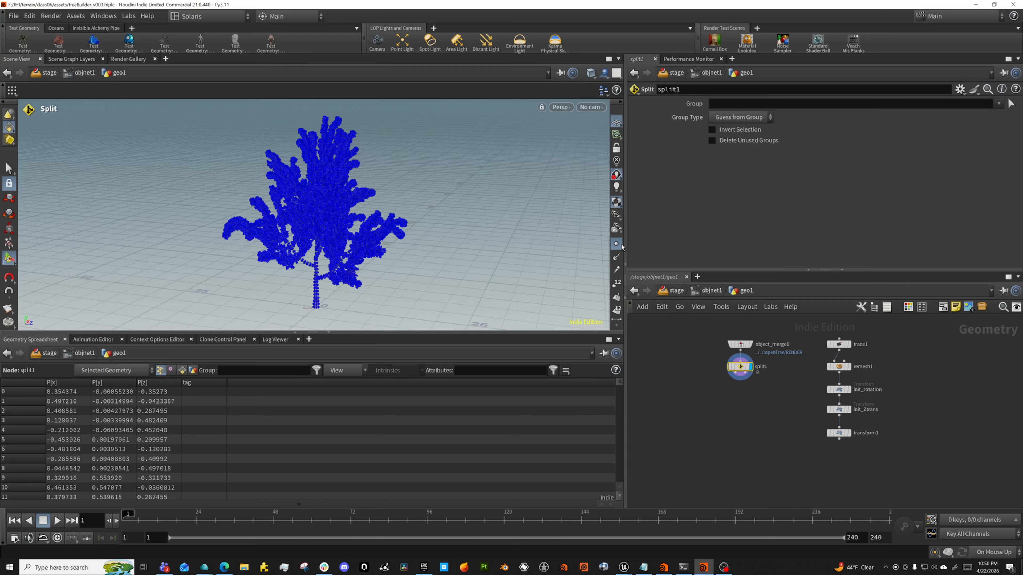
click(620, 244)
click(999, 105)
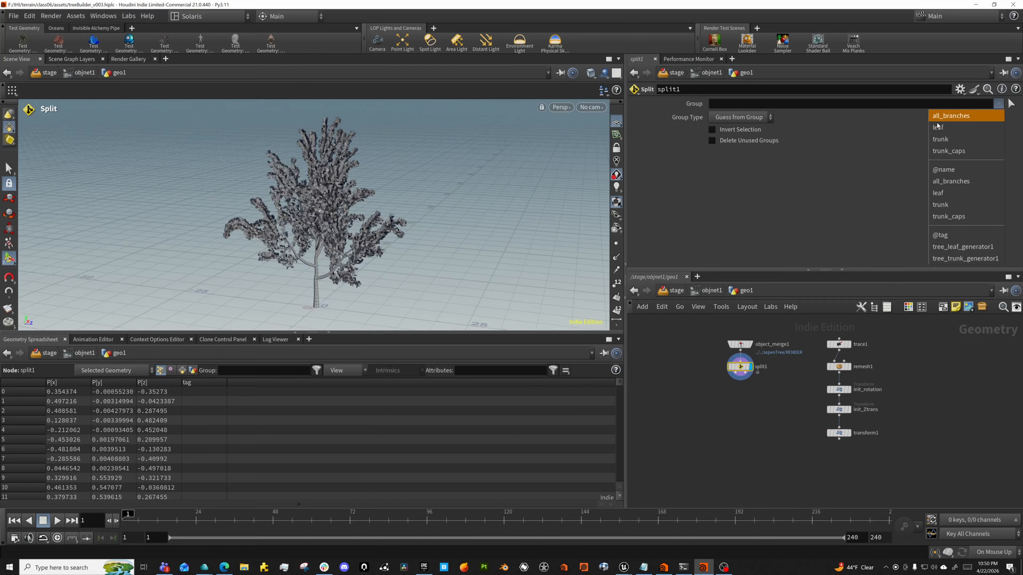
click(953, 130)
key(Escape)
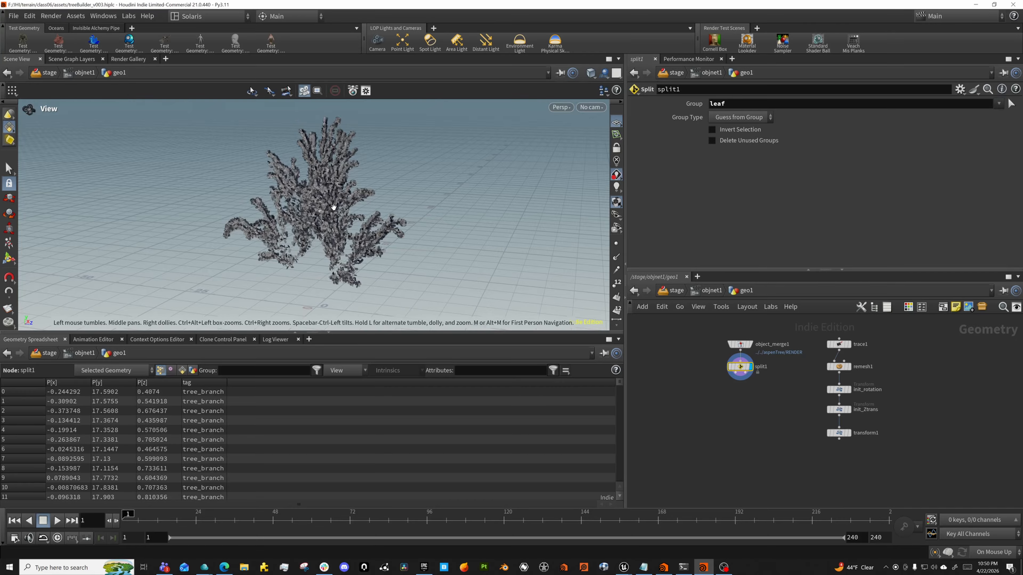
drag(335, 211, 385, 231)
right_drag(385, 230, 523, 215)
middle_drag(523, 216, 475, 140)
- Try a For-Each Primitive loop below split1, with split1 feeding foreach_begin1
key(Tab)
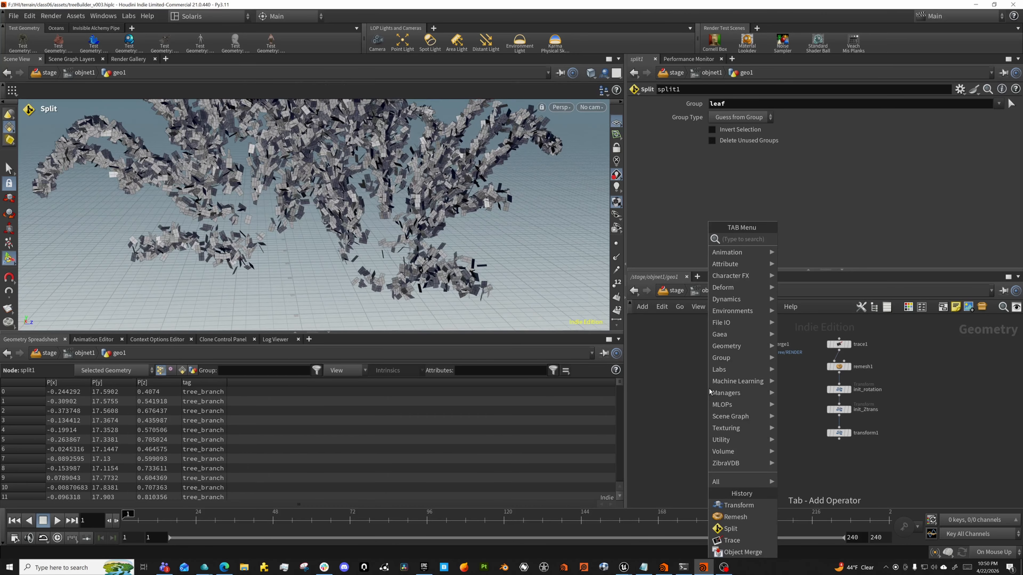
text(fore)
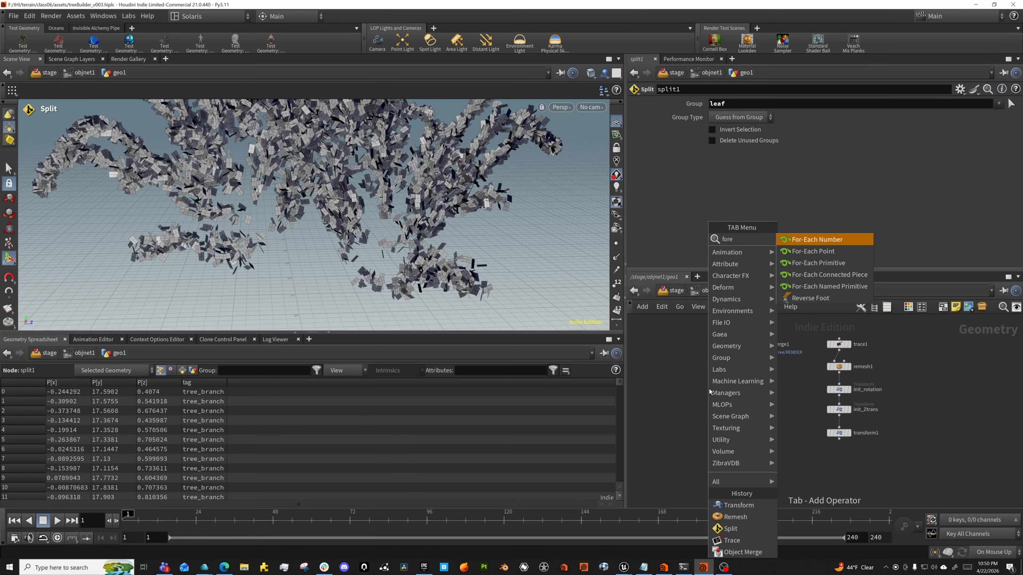
key(Down)
key(Down)
key(Return)
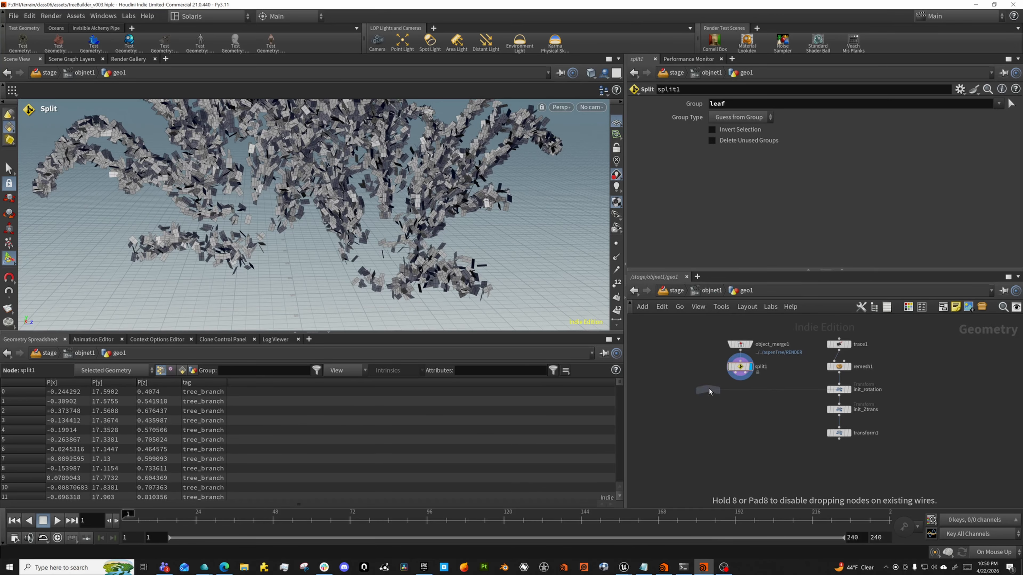
click(710, 391)
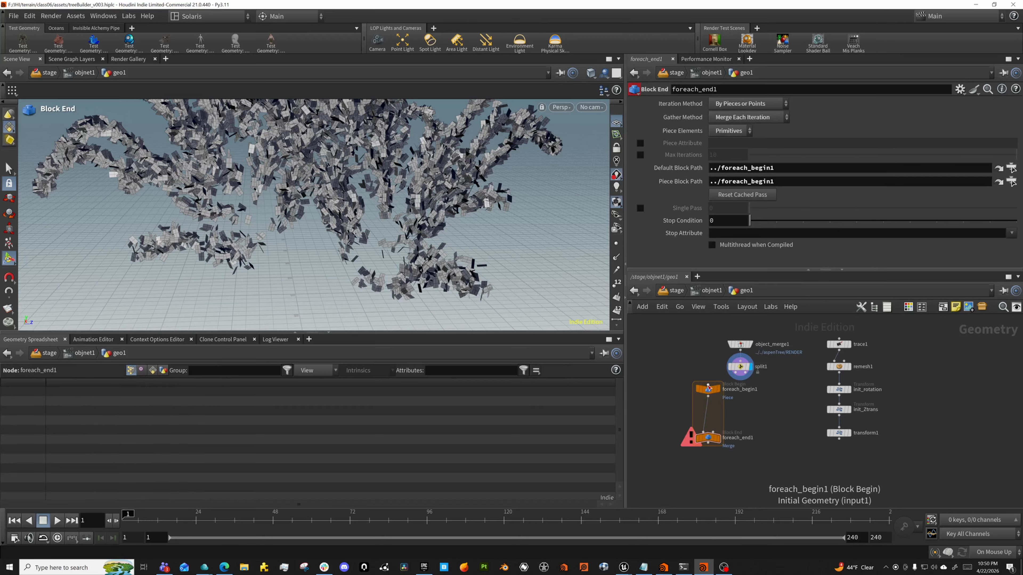
drag(708, 384, 740, 372)
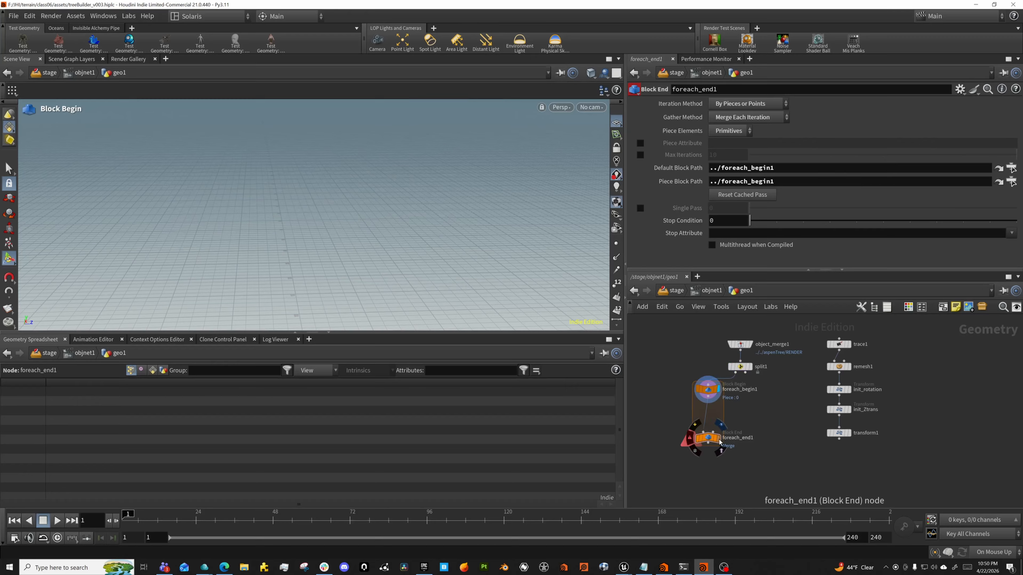
- Examine the single piece extracted by foreach_begin1 and compare it with the full leaf cards from split1
key(Escape)
drag(279, 148, 515, 210)
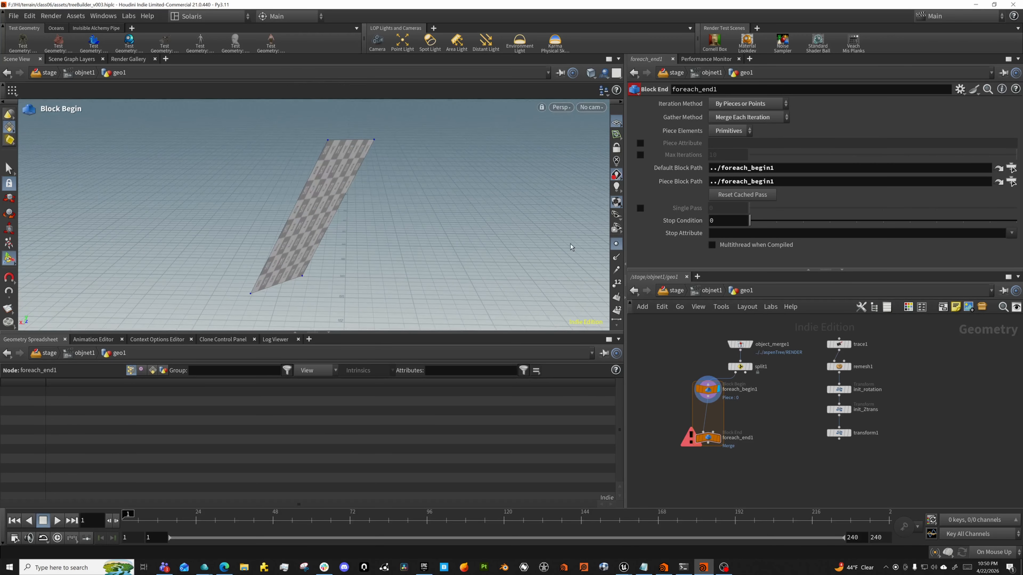
alt+drag(571, 247, 252, 207)
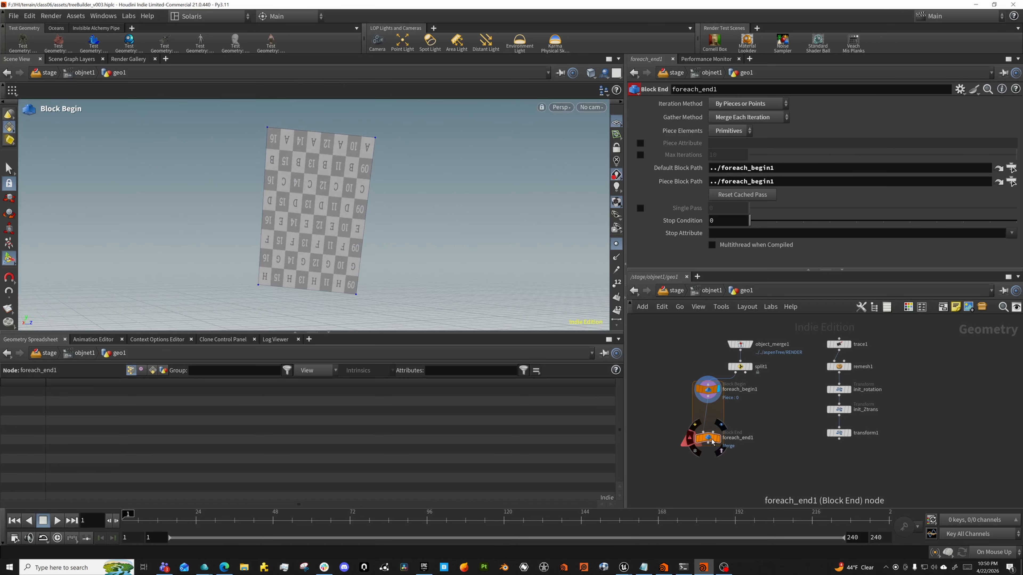
drag(712, 441, 711, 473)
click(752, 370)
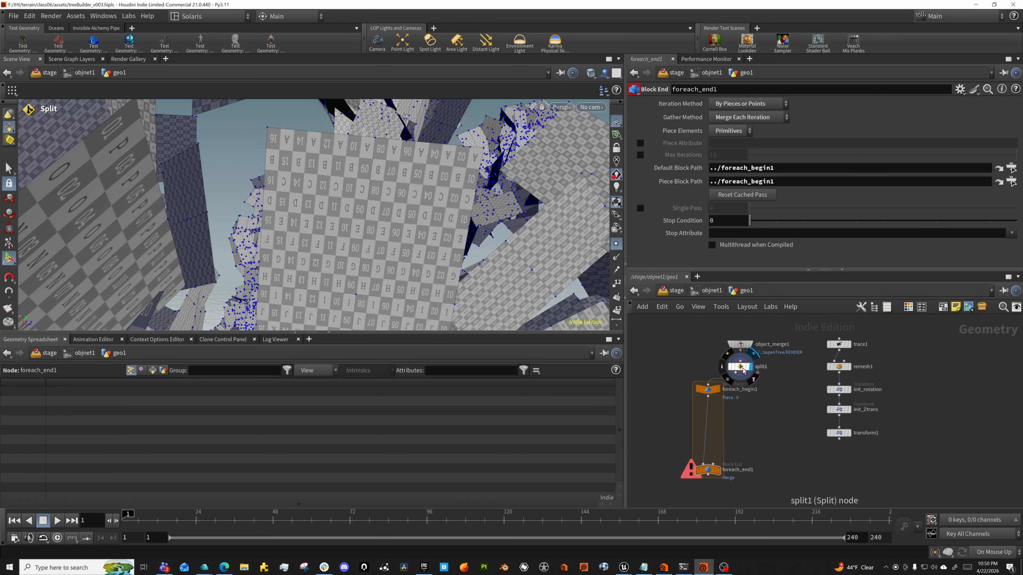
alt+drag(362, 210, 420, 224)
- Delete the For-Each Primitive loop's foreach_begin1 and foreach_end1 nodes
click(708, 389)
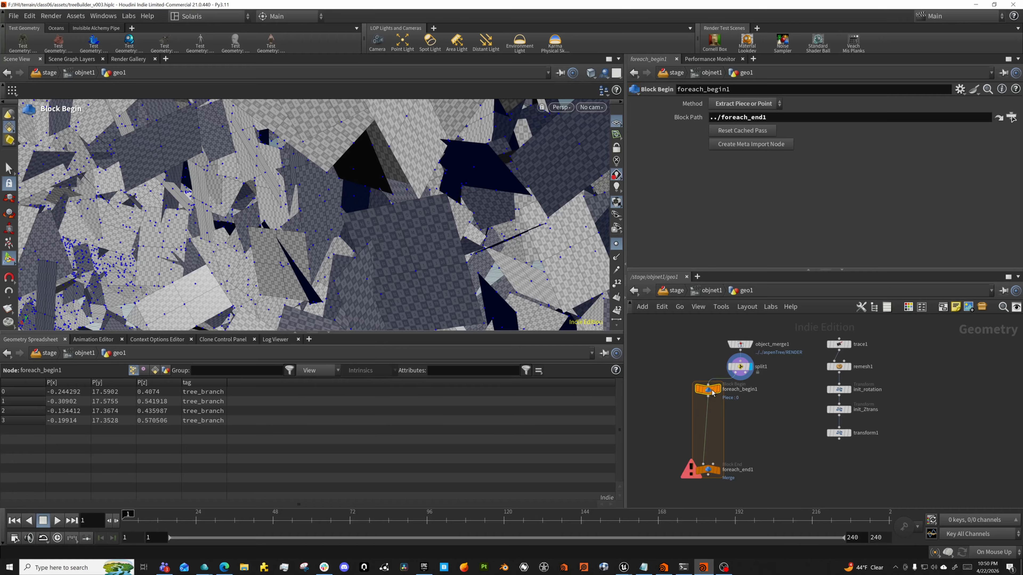
shift+click(709, 471)
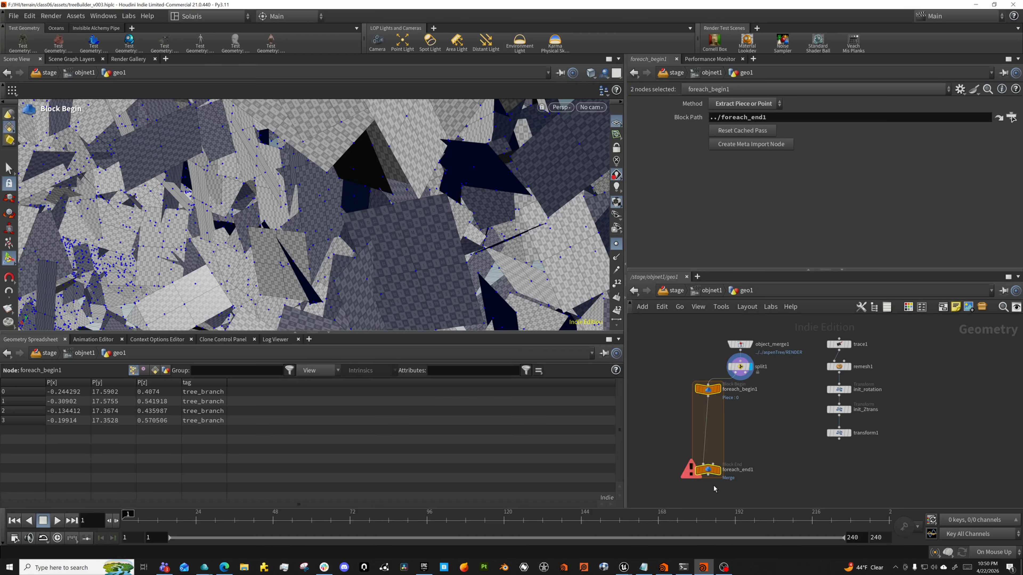
key(Delete)
- Add a For-Each Connected Piece loop to the network below split1
key(Tab)
text(fore)
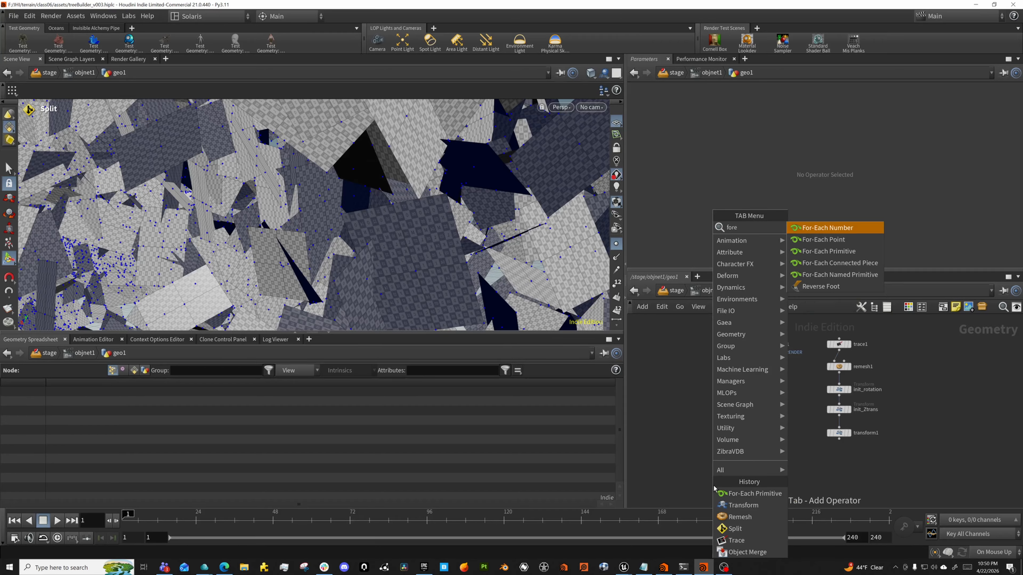
text(c)
key(Return)
click(714, 486)
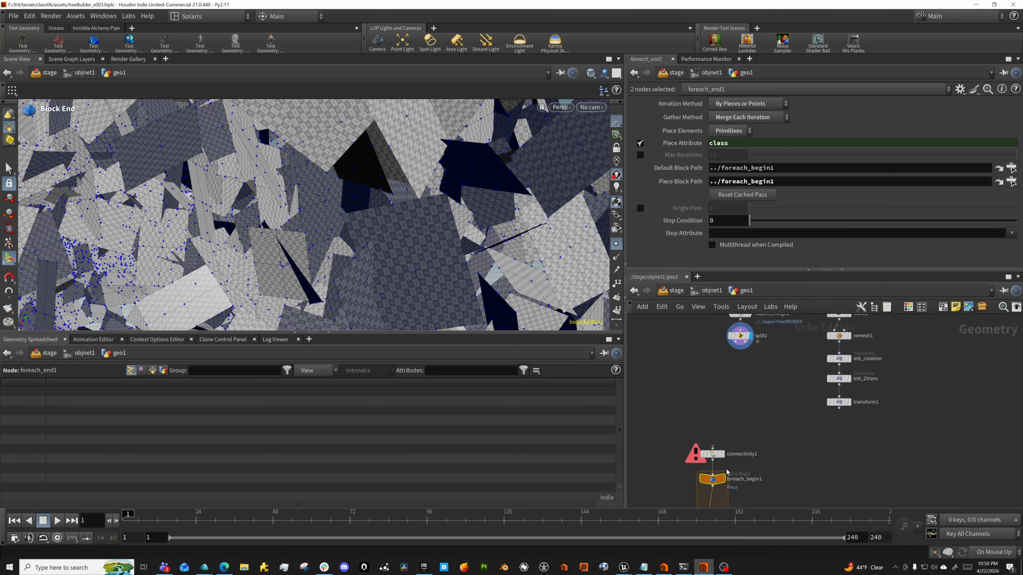
- Move the connected-piece loop nodes up below split1 and wire split1's output into connectivity1
scroll(727, 472, down, 2)
drag(707, 440, 736, 359)
scroll(700, 351, up, 2)
click(703, 350)
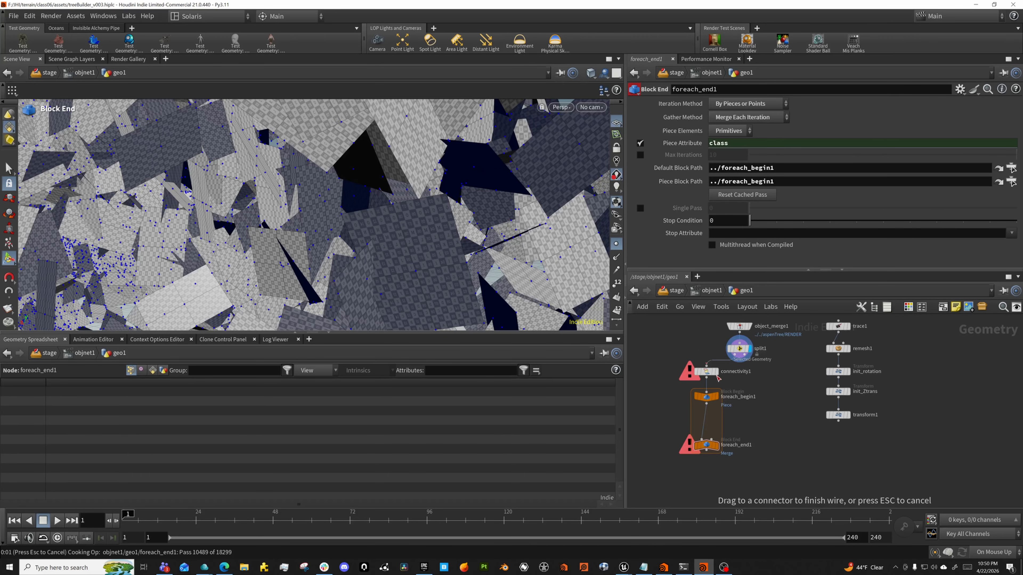
- Display and frame foreach_begin1's single leaf card, with point numbers shown and point markers hidden
click(716, 396)
key(space+g)
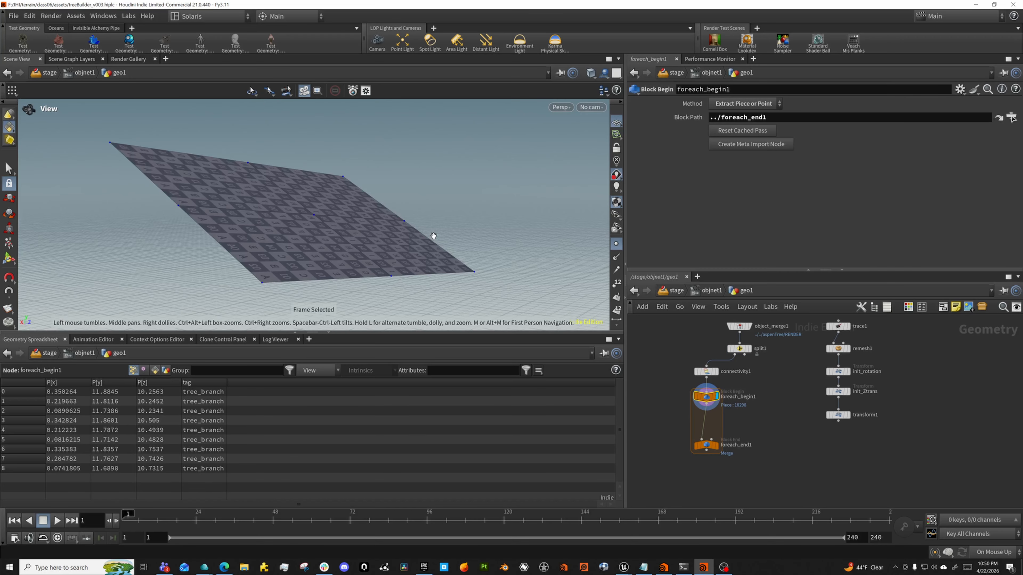
drag(434, 236, 164, 144)
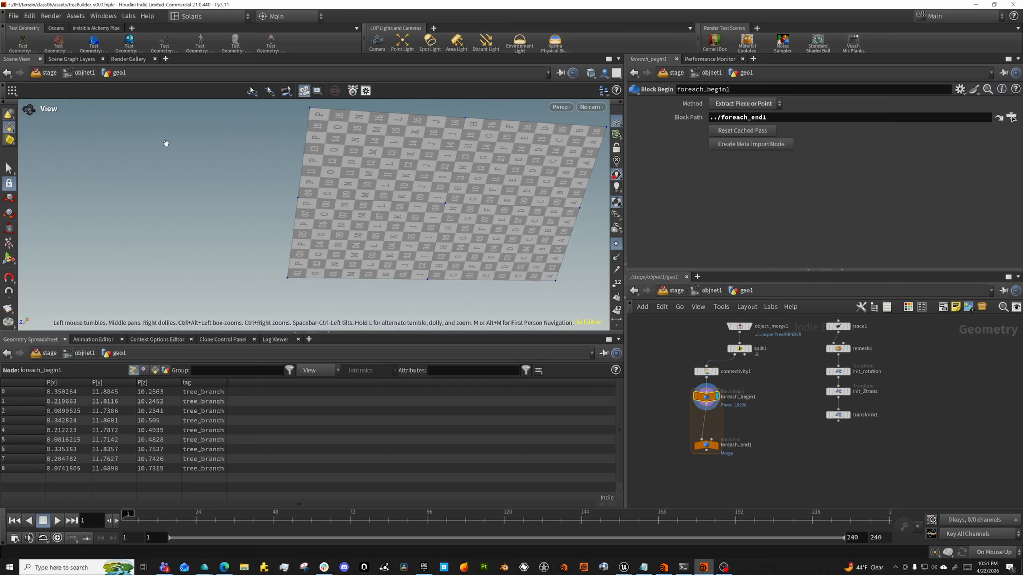
click(619, 281)
drag(501, 198, 490, 221)
click(618, 258)
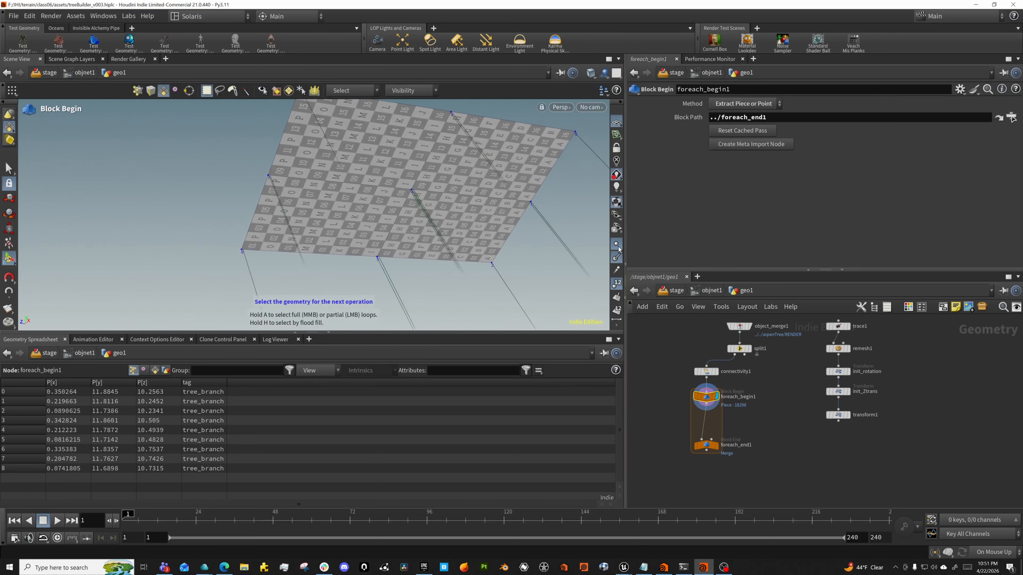
click(619, 245)
click(618, 270)
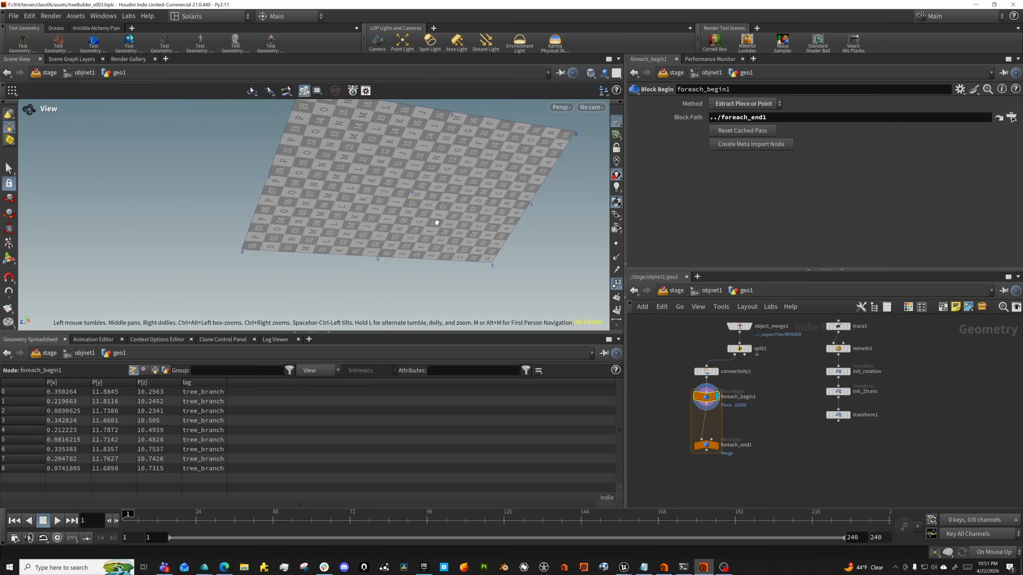
- Examine the single leaf card's point numbers and orientation against split1's geometry shown temporarily as a template
drag(434, 222, 413, 182)
middle_drag(471, 212, 411, 231)
right_drag(411, 231, 421, 217)
click(747, 350)
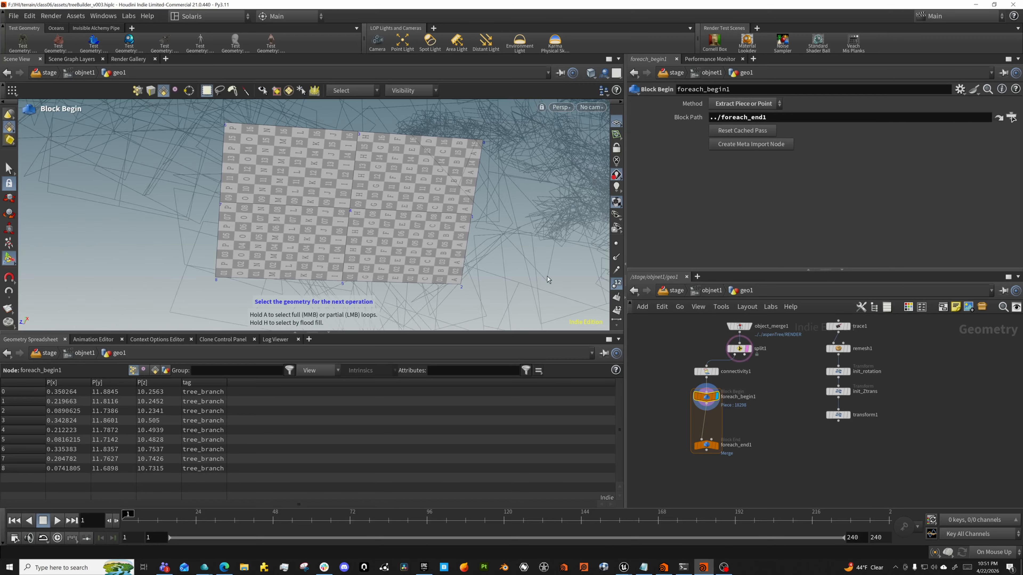
drag(547, 275, 478, 263)
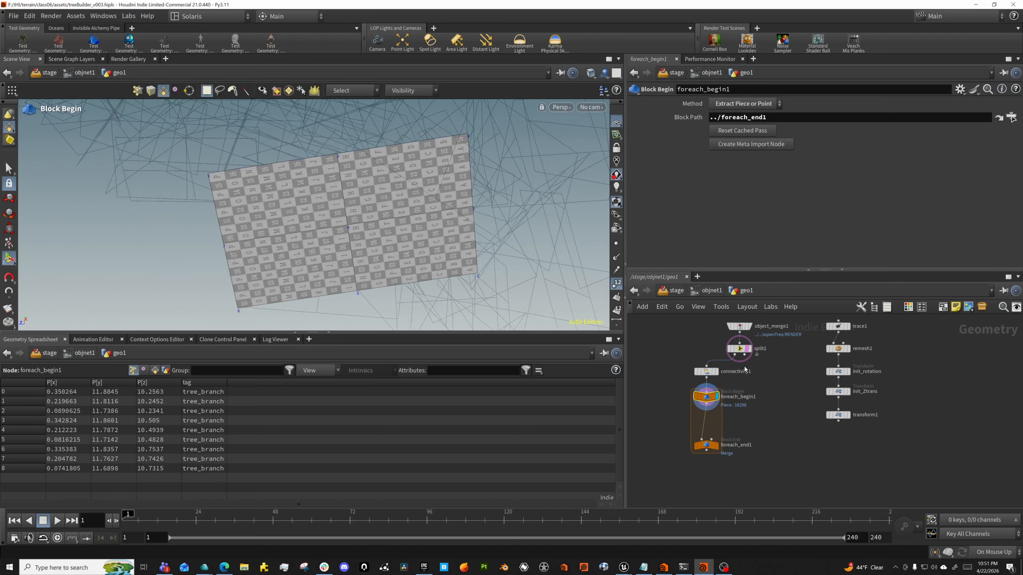
click(747, 349)
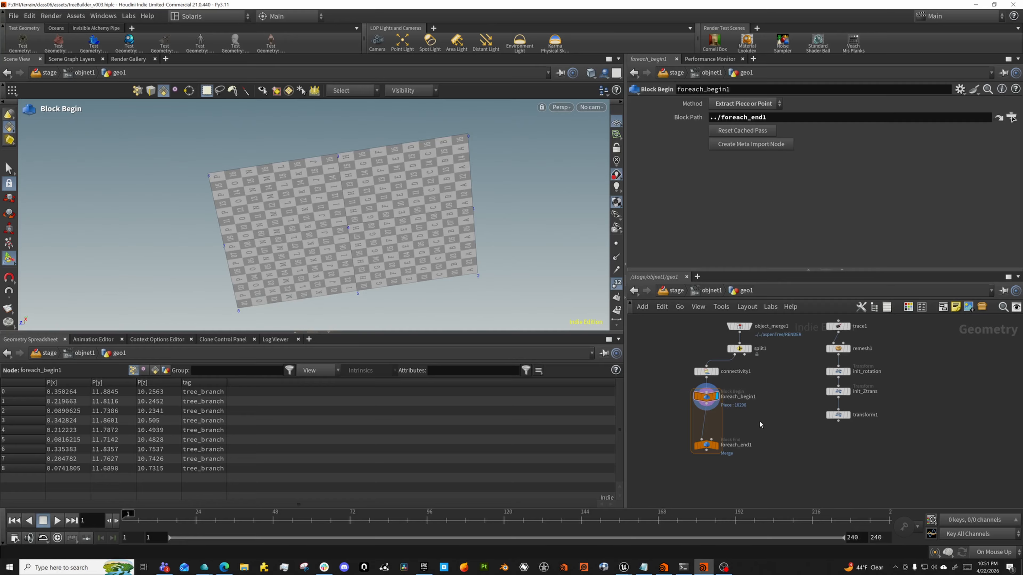
key(Tab)
text(bla)
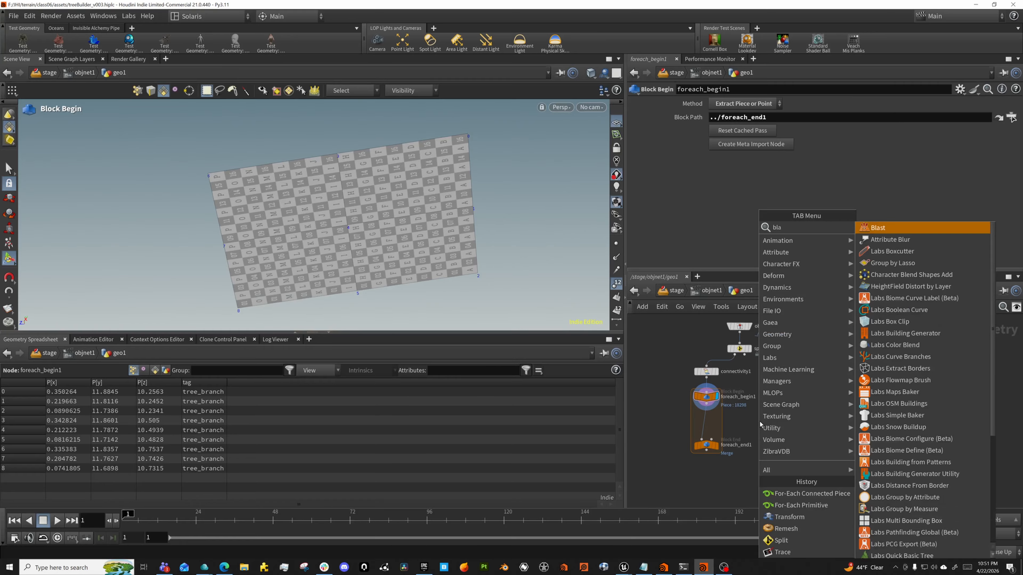
key(Return)
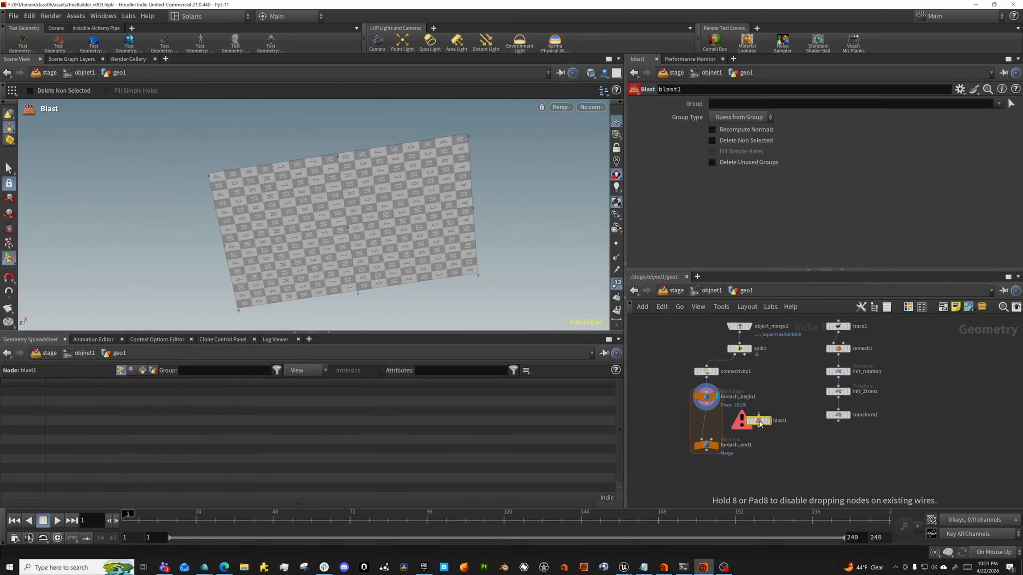
key(Delete)
- Insert a Delete node between foreach_begin1 and foreach_end1 and display its output
key(Tab)
text(del)
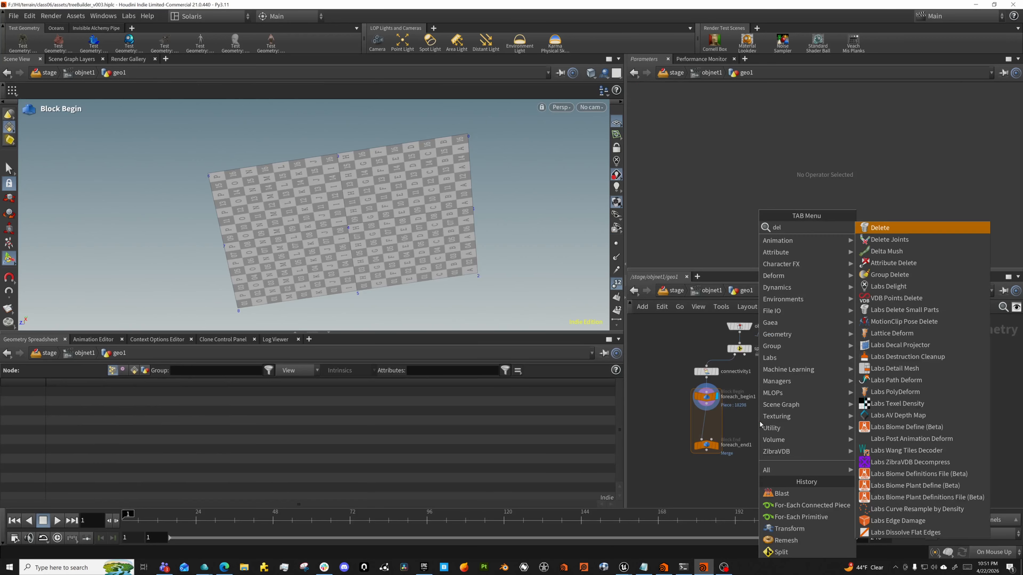
key(Return)
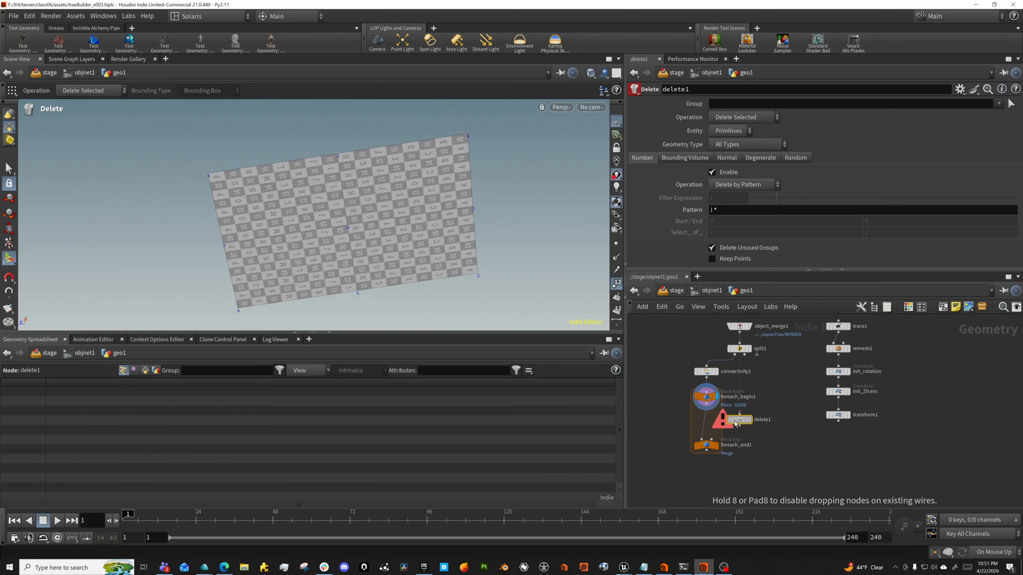
click(710, 421)
click(717, 423)
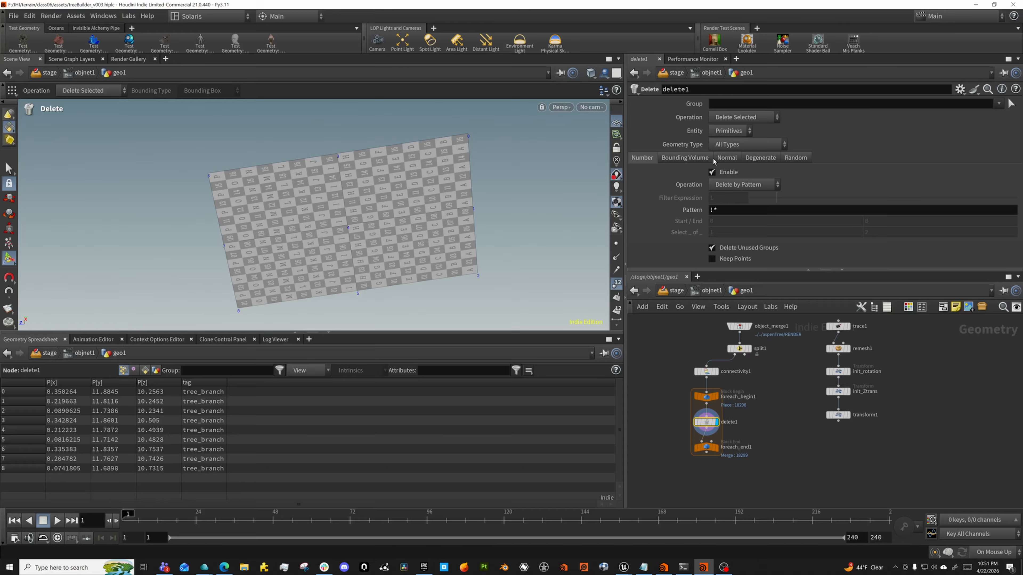
- Configure delete1 to Delete Non-Selected on Points with the group "1 4"
click(911, 105)
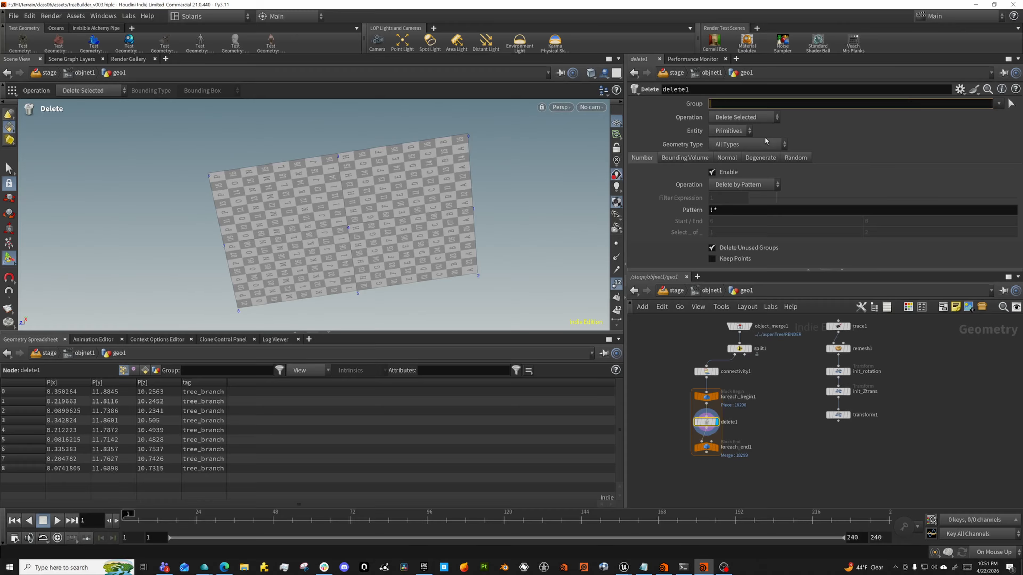
click(755, 117)
click(743, 141)
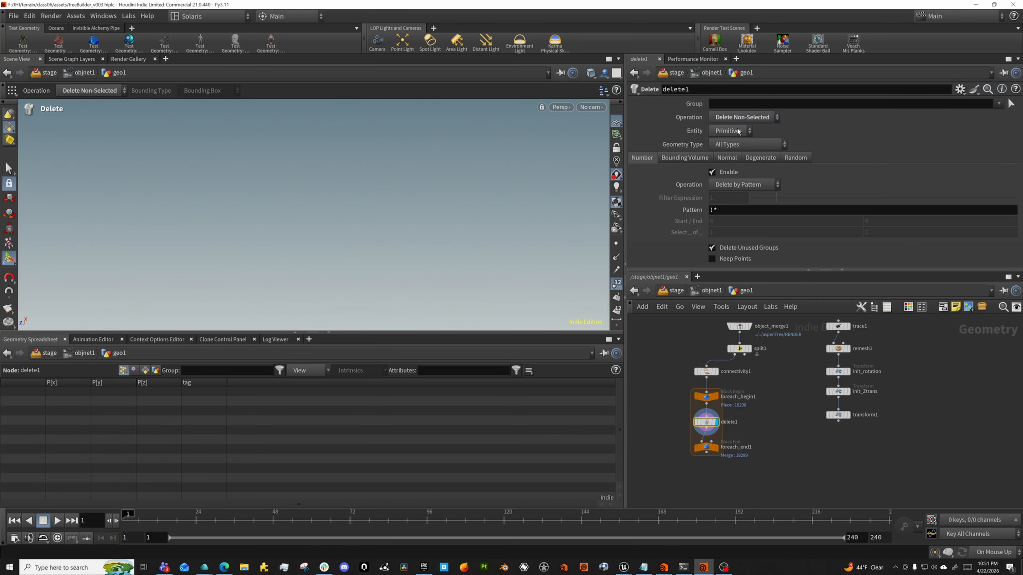
click(729, 105)
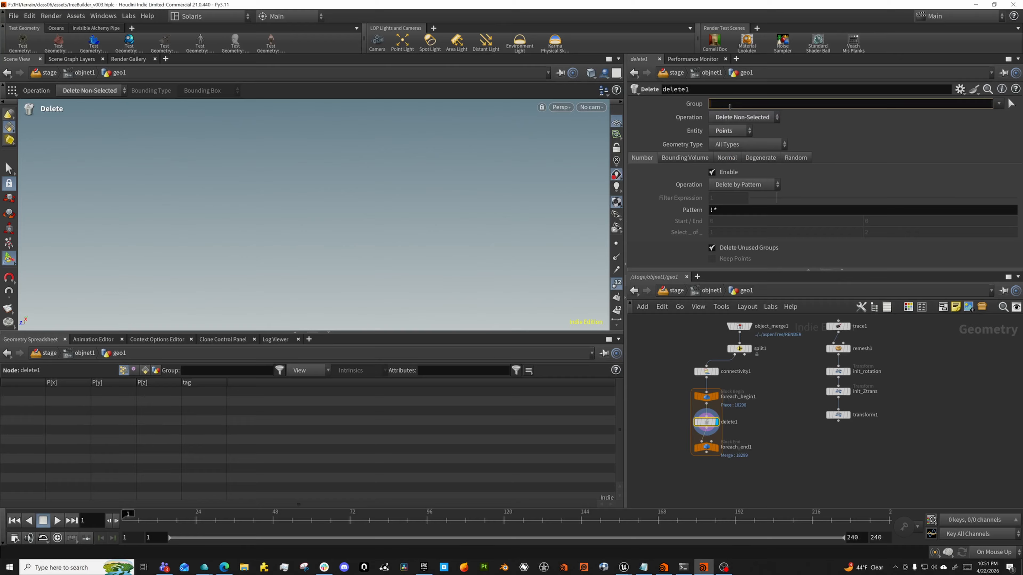
text(1 4)
key(Return)
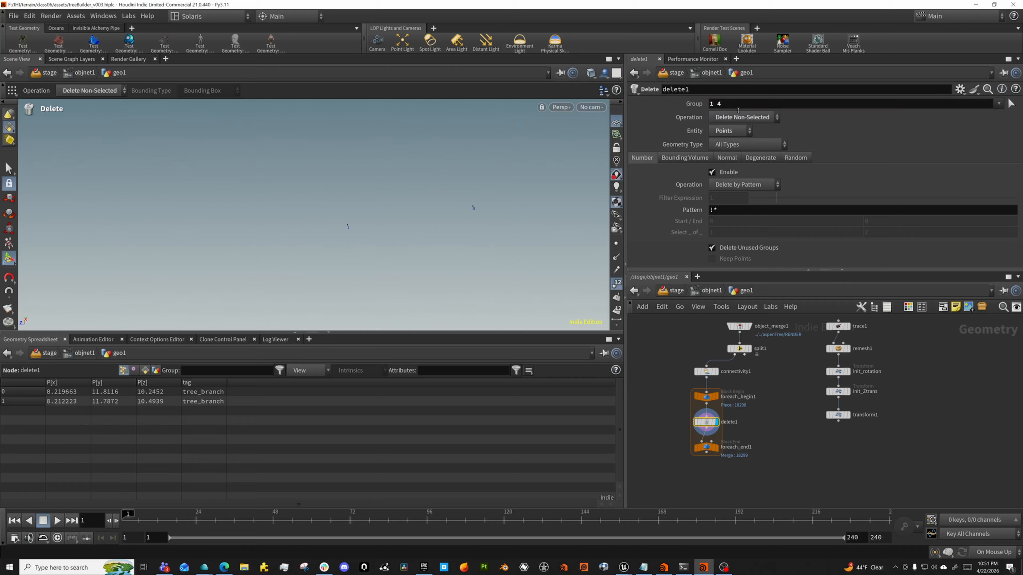
key(Escape)
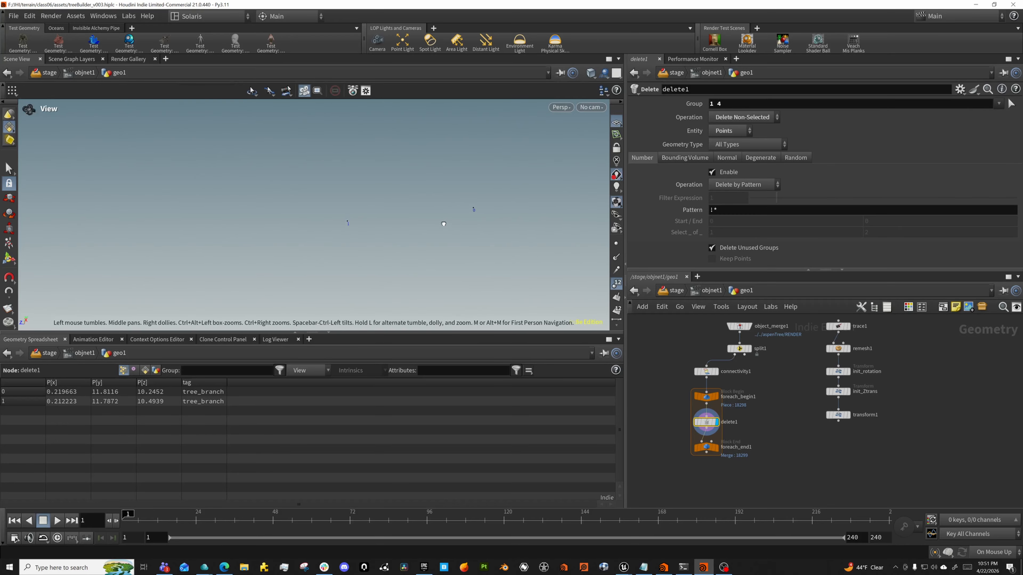
key(Return)
- Insert an Add node between delete1 and foreach_end1 and display its output
middle_drag(761, 445, 757, 420)
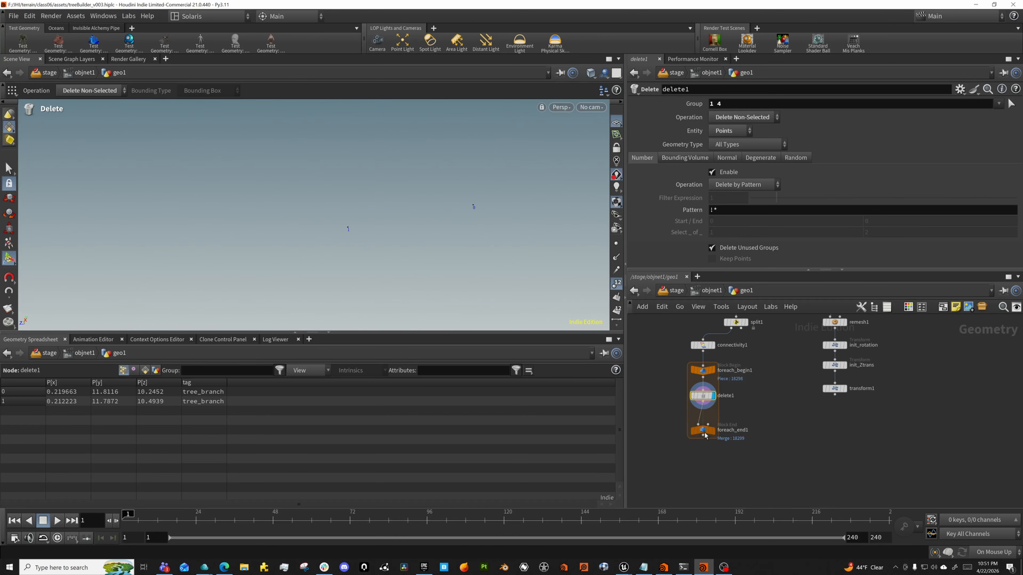
key(Tab)
text(sff)
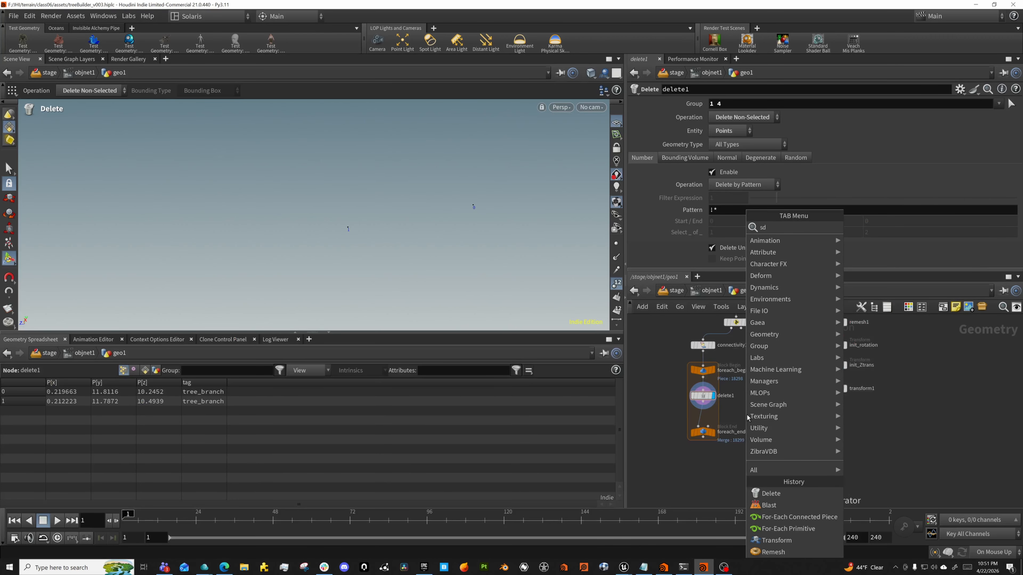
key(BackSpace)
text(ff)
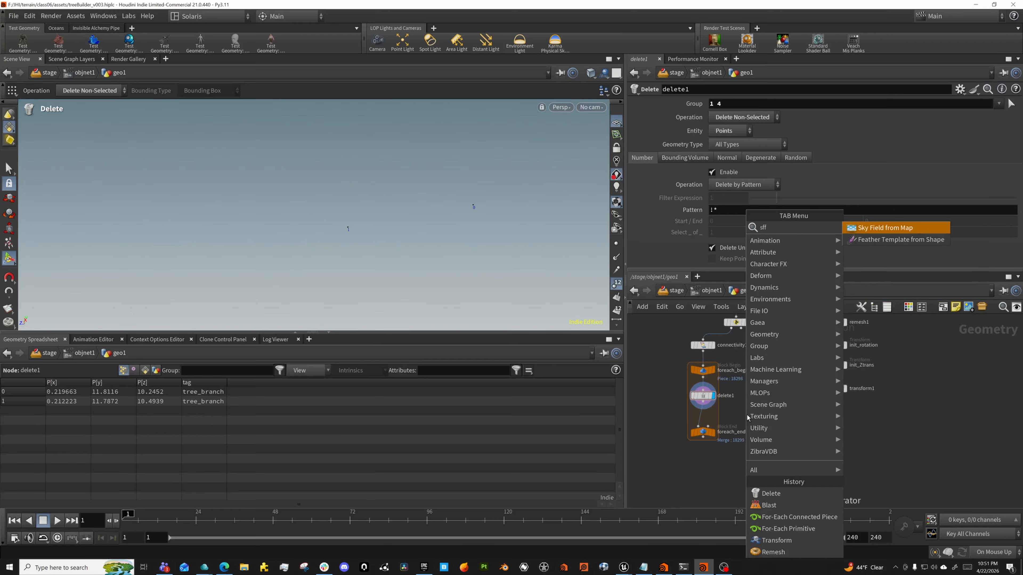
key(BackSpace)
text(add)
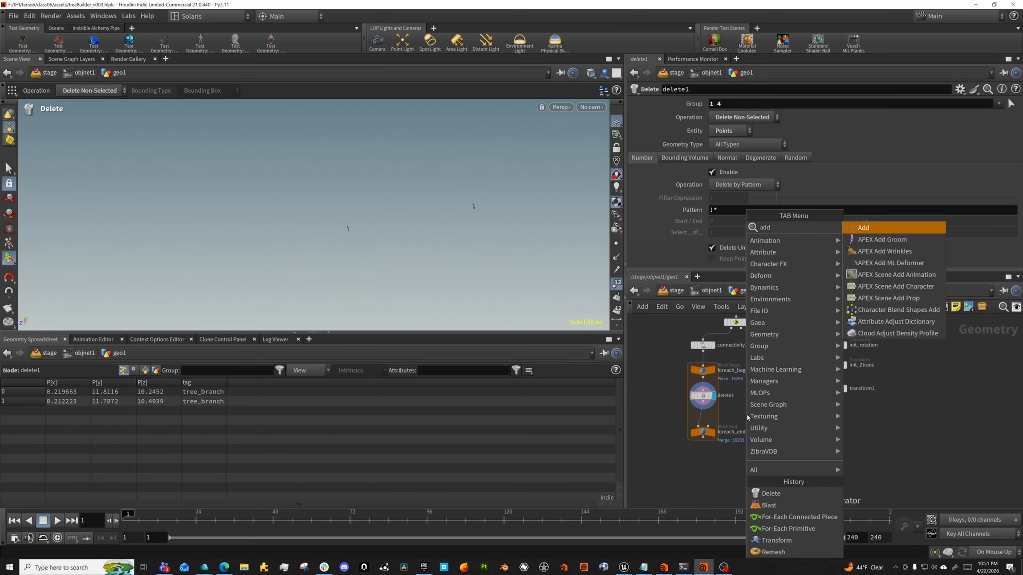
key(Return)
click(746, 414)
drag(747, 417, 702, 416)
click(713, 420)
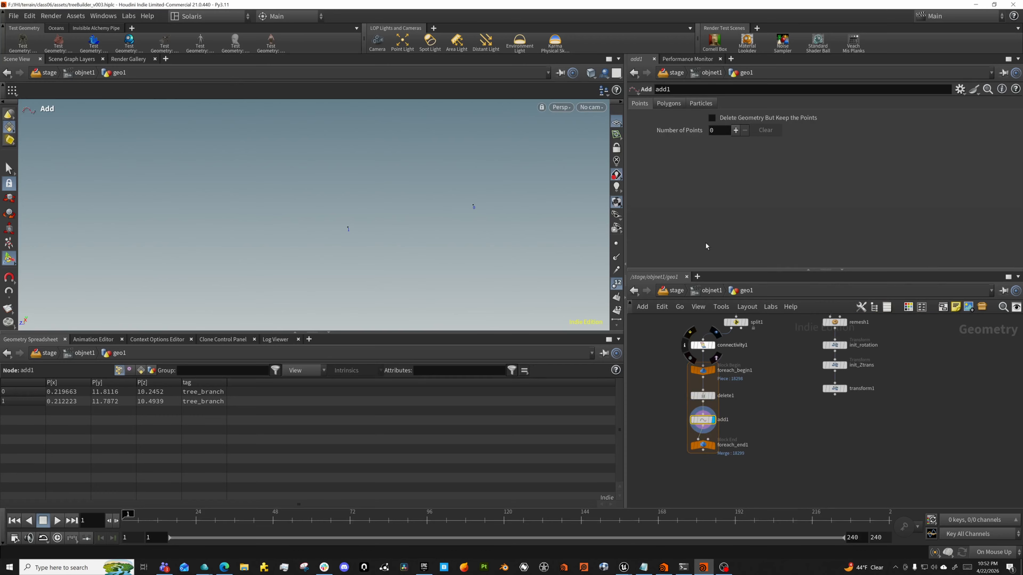
- Connect the two remaining points into a line with add1's polygons created By Group for all points
click(675, 104)
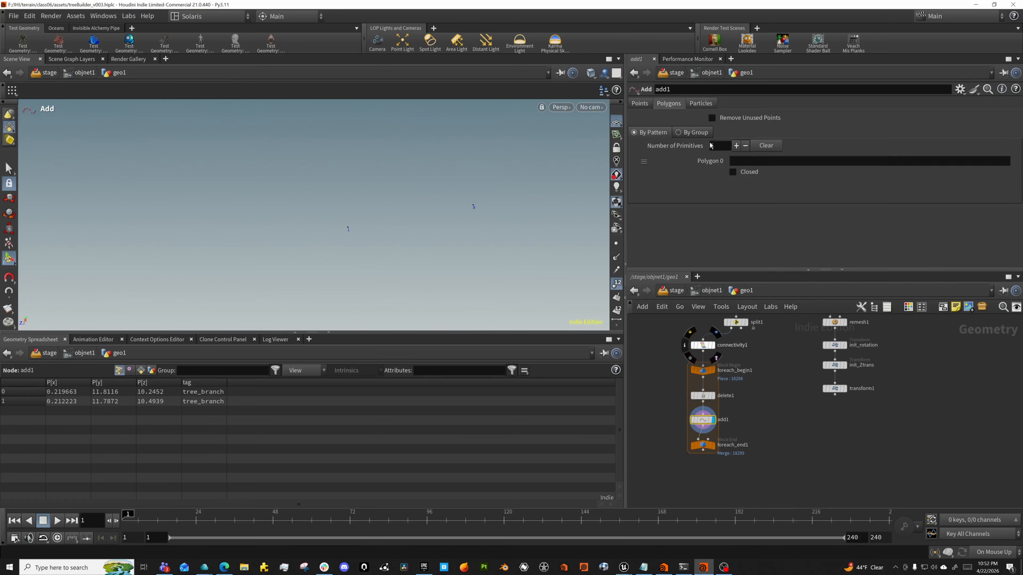
click(691, 133)
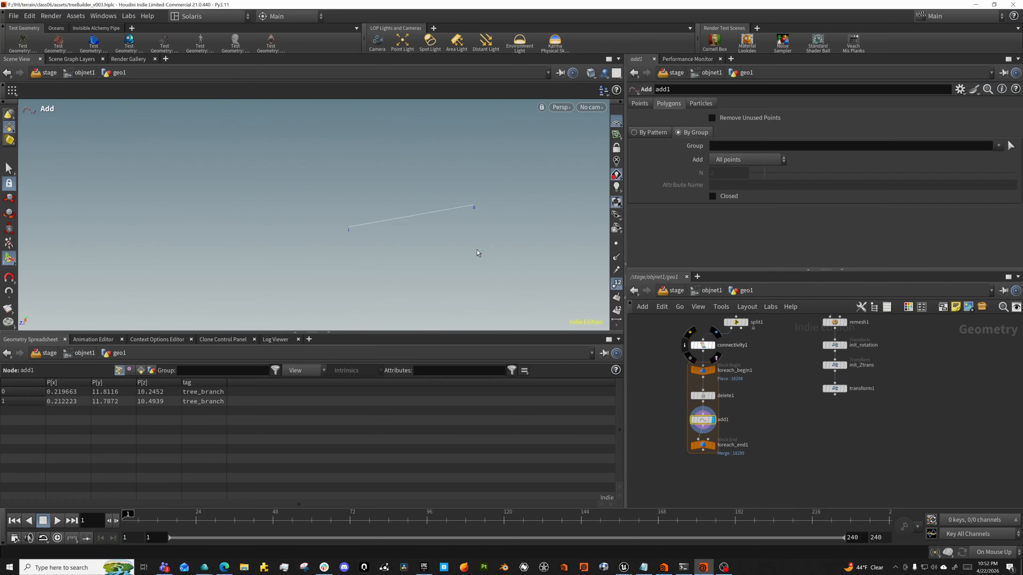
key(Escape)
key(Return)
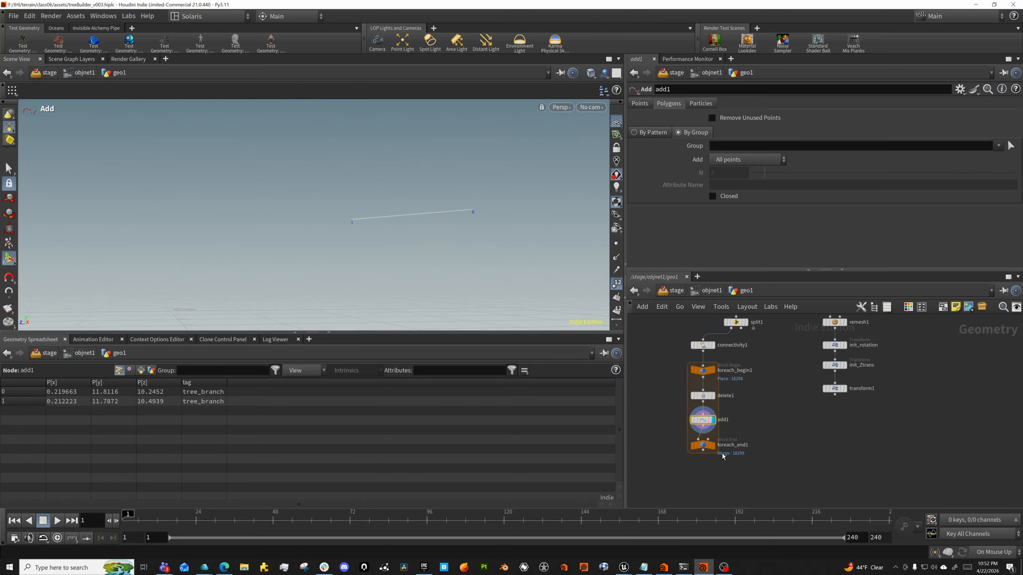
- Display foreach_end1's merged lines with point numbers hidden and examine them across the whole tree
click(706, 446)
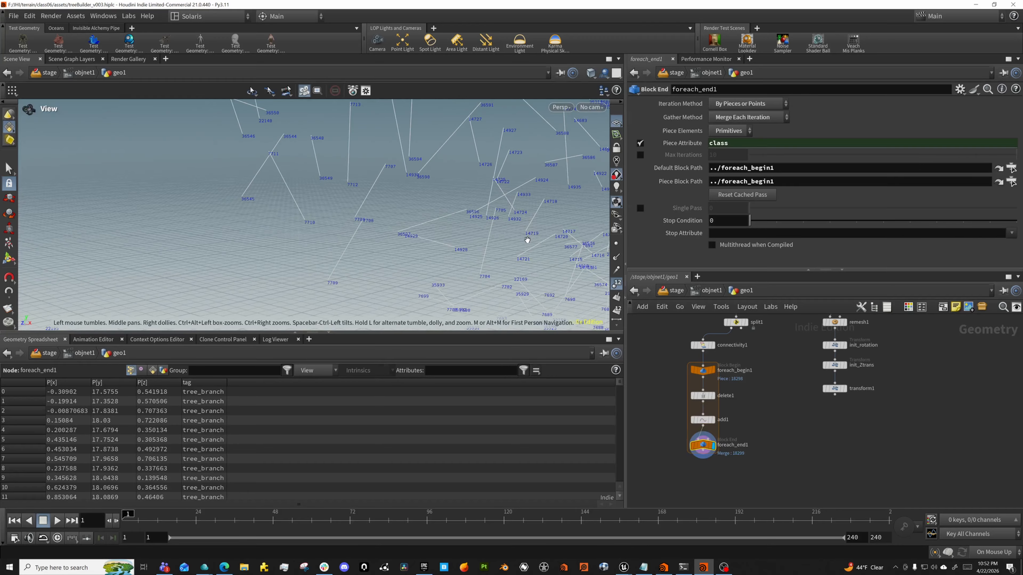
alt+drag(380, 208, 441, 201)
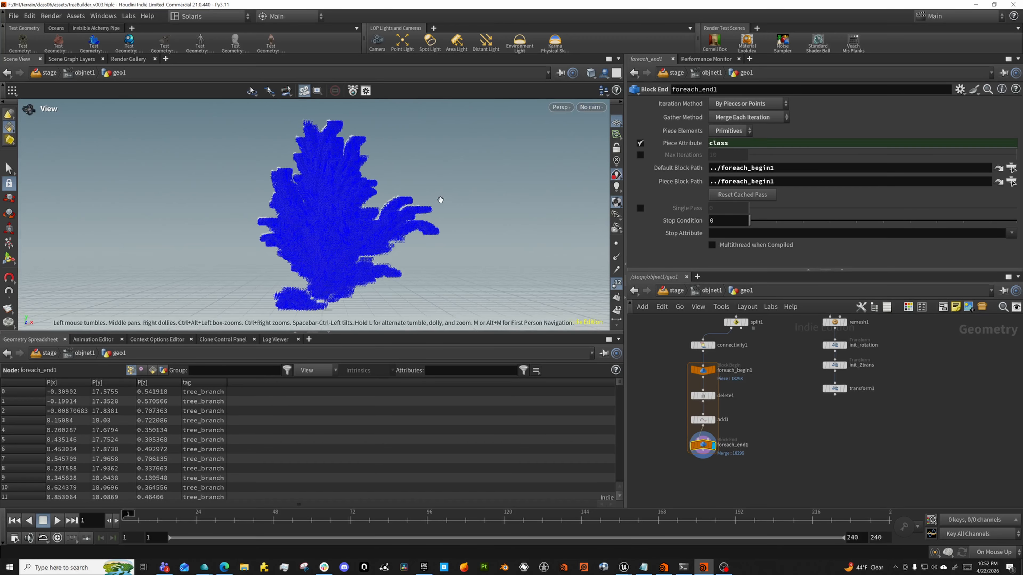
click(619, 288)
mouse_move(493, 226)
alt+mouse_down()
mouse_move(449, 217)
mouse_move(504, 222)
mouse_move(474, 233)
alt+mouse_up()
alt+right_drag(475, 233, 791, 242)
alt+drag(479, 240, 358, 226)
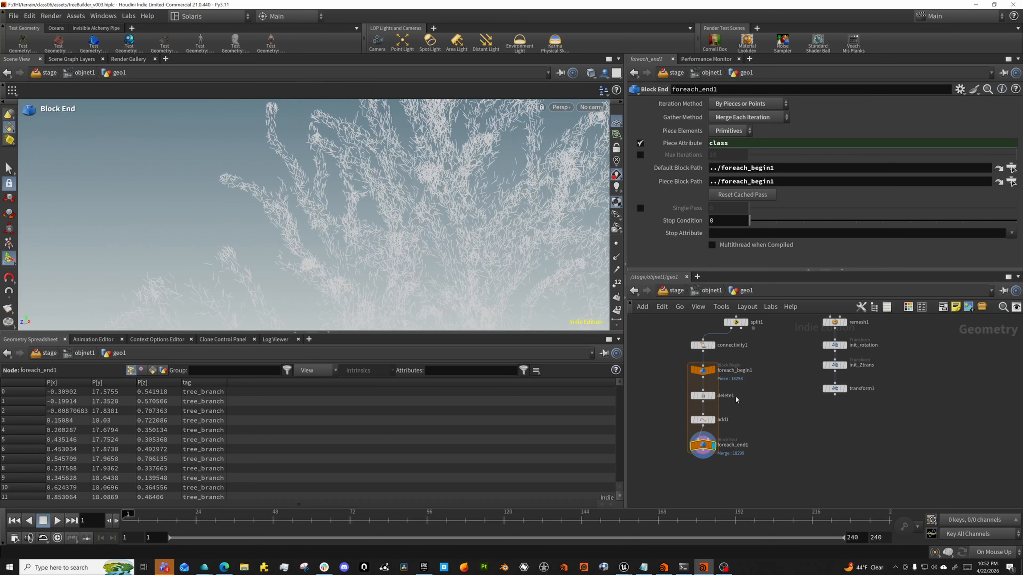
- Make room above foreach_end1 and insert a Resample node between add1 and foreach_end1
middle_drag(718, 441, 717, 410)
drag(703, 422, 704, 451)
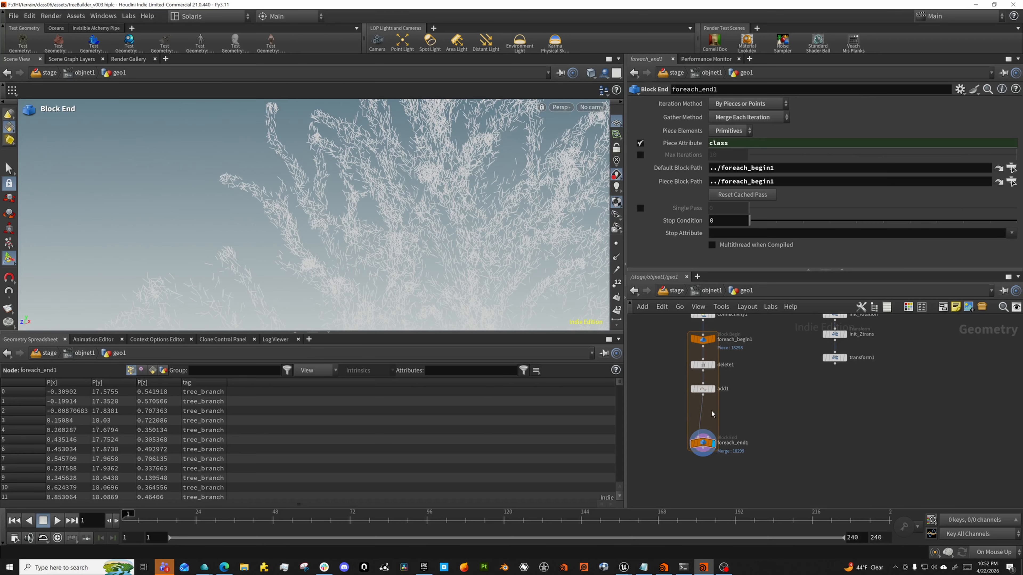
key(Tab)
text(resample)
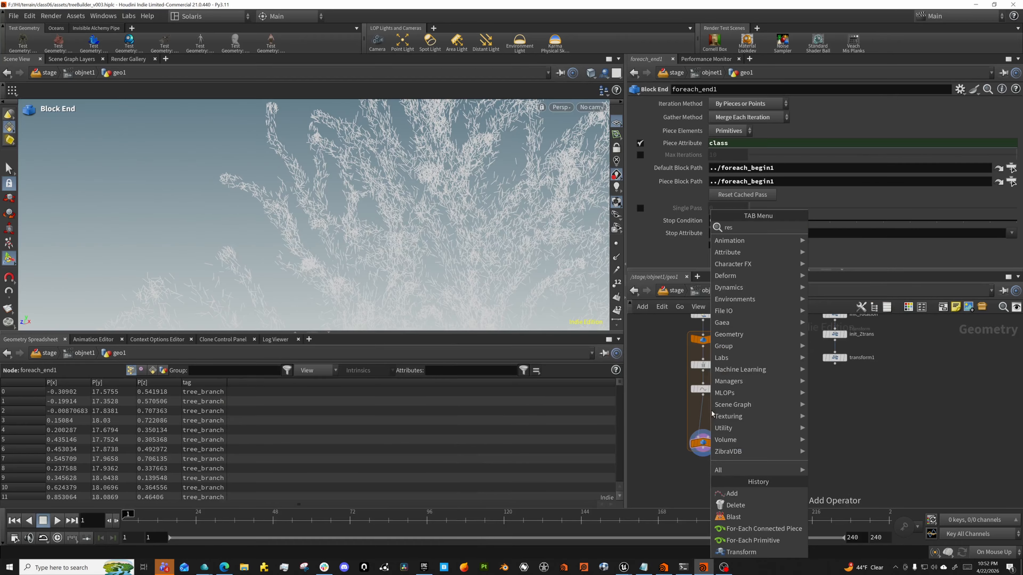
key(Return)
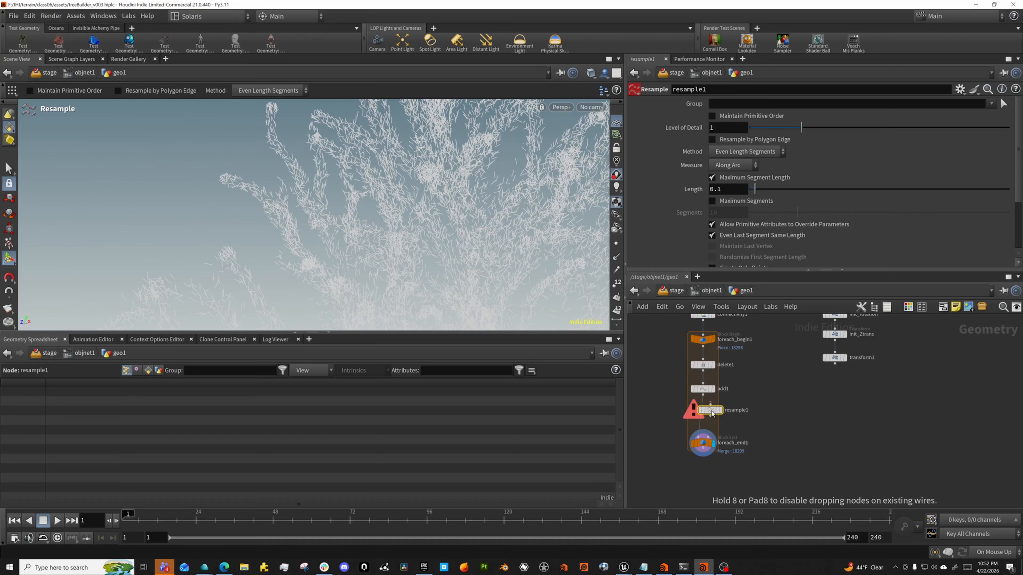
drag(711, 414, 704, 413)
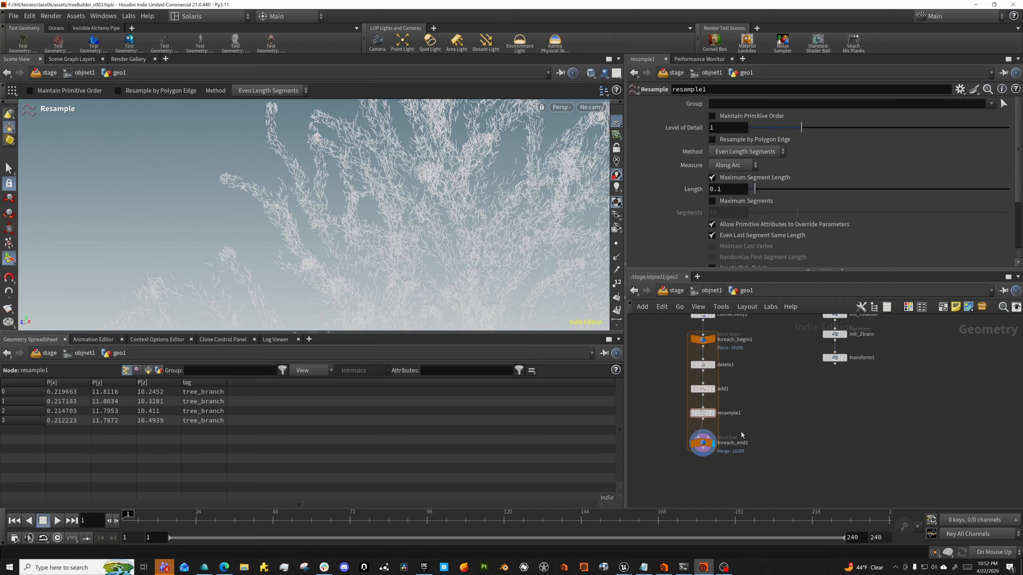
- Add a Blast node beside resample1, wire it from add1 and display its output
key(Tab)
text(blast)
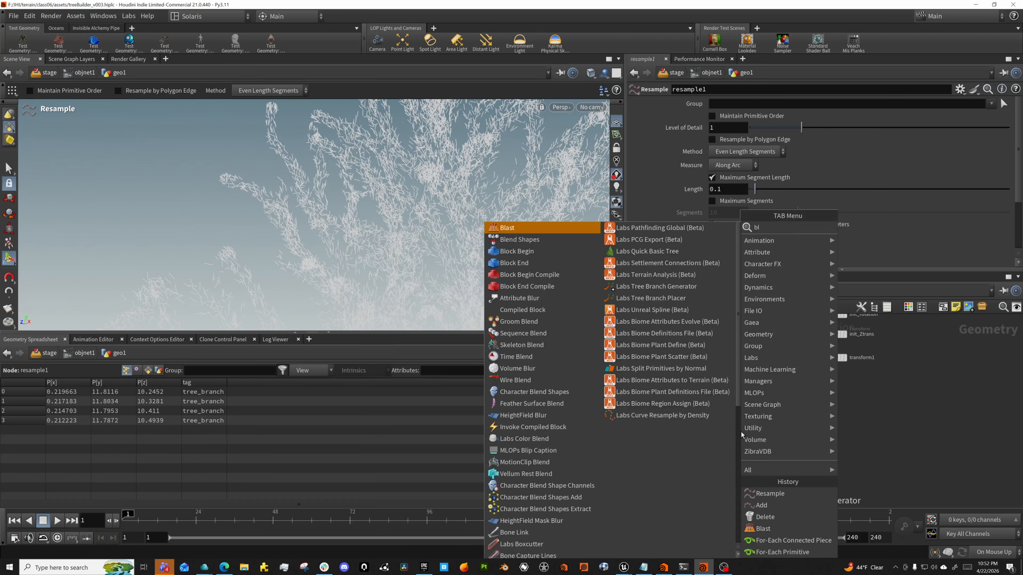
key(Return)
click(741, 432)
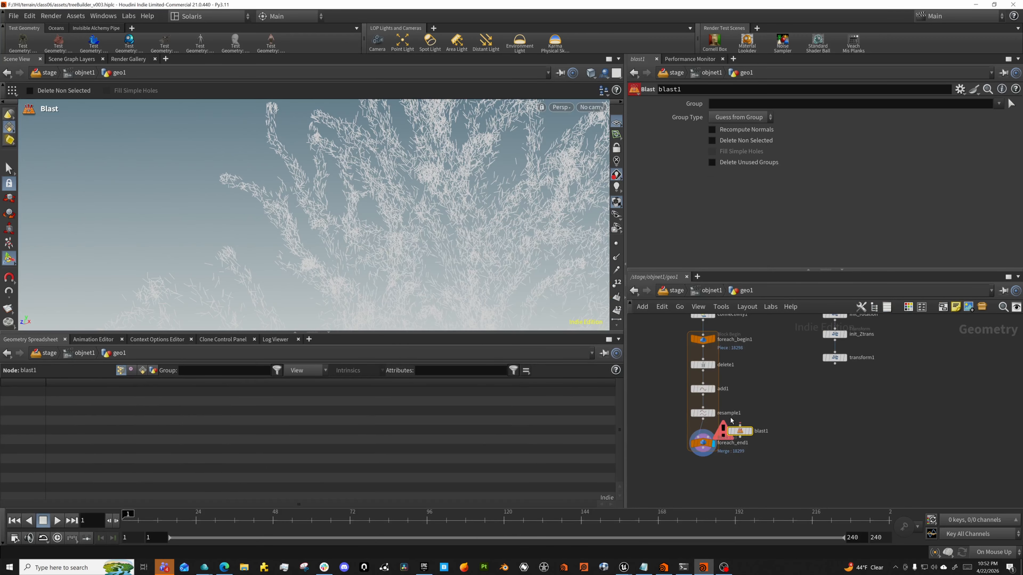
drag(741, 434, 745, 408)
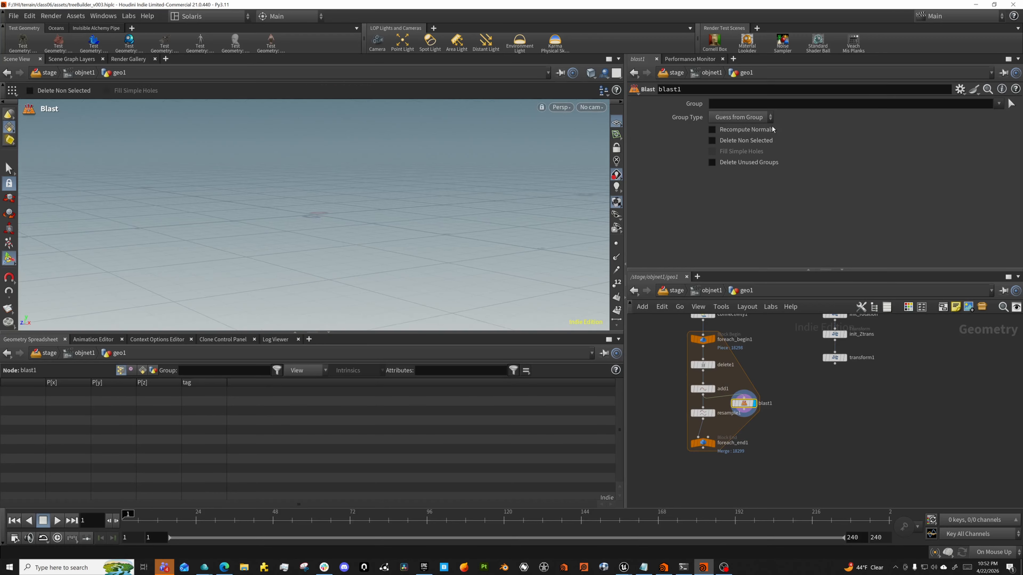
- Set blast1 to keep only point 0, with Delete Non Selected enabled and Group Type set to Points
click(737, 105)
text(0)
key(Return)
click(726, 140)
click(724, 117)
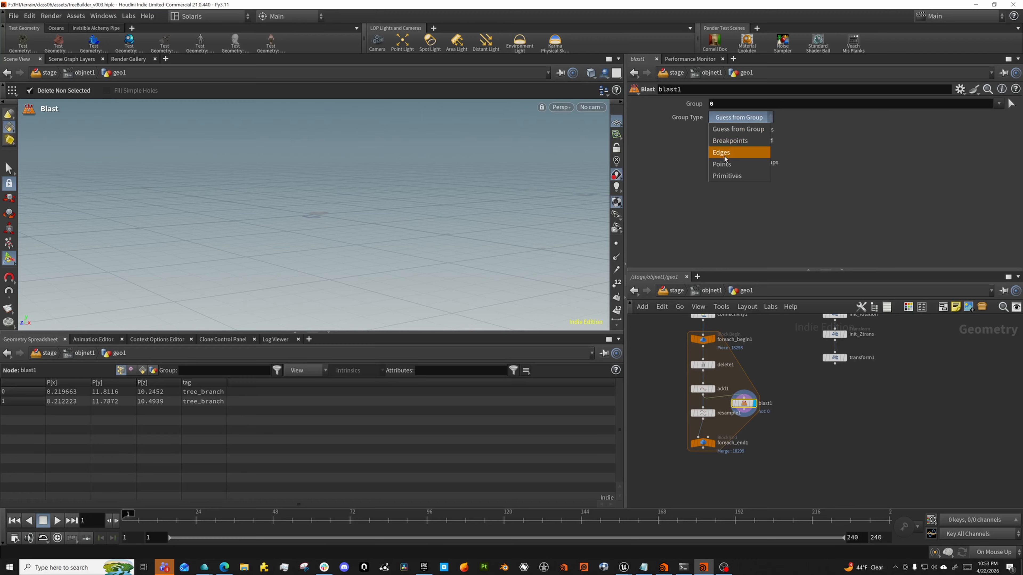
click(726, 166)
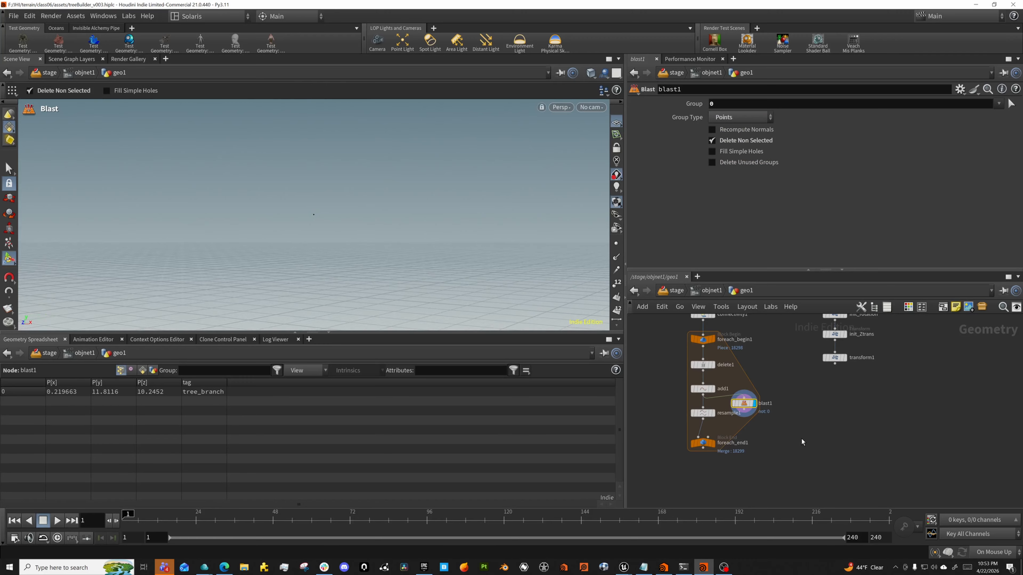
- Add a Copy to Points node with transform1 as source and blast1 as target points, and display it
key(Tab)
text(copyp)
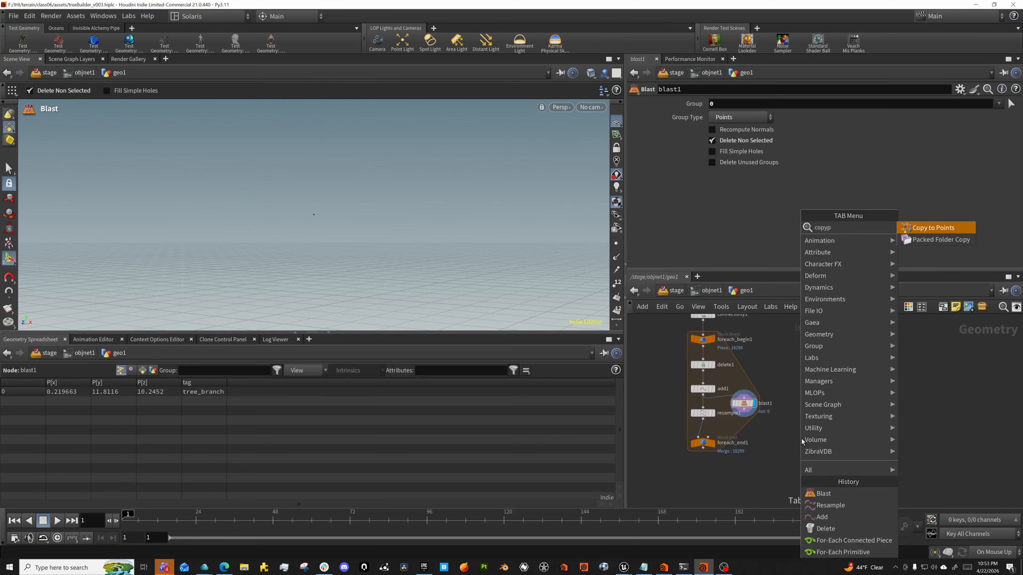
key(Return)
click(801, 439)
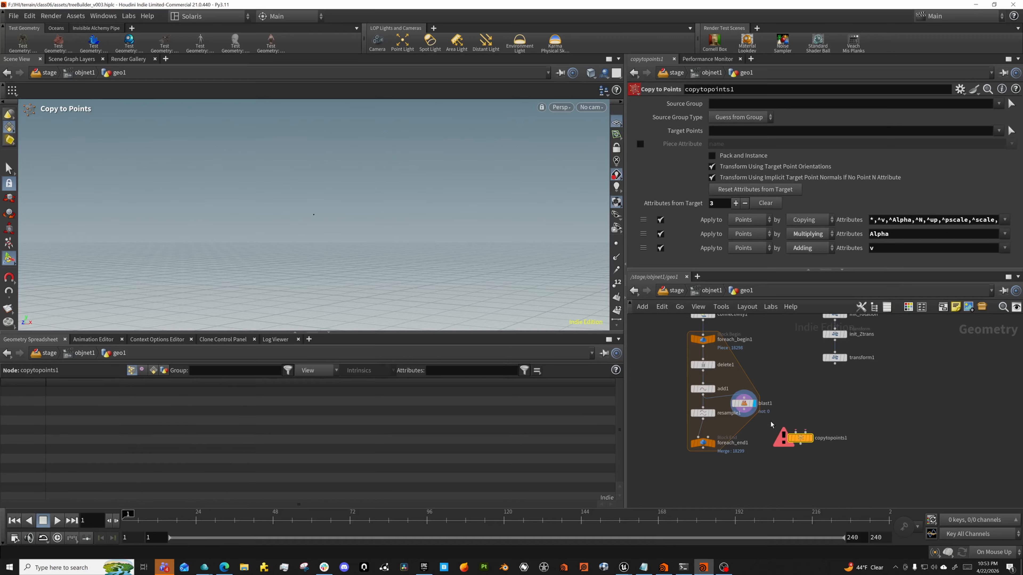
click(744, 415)
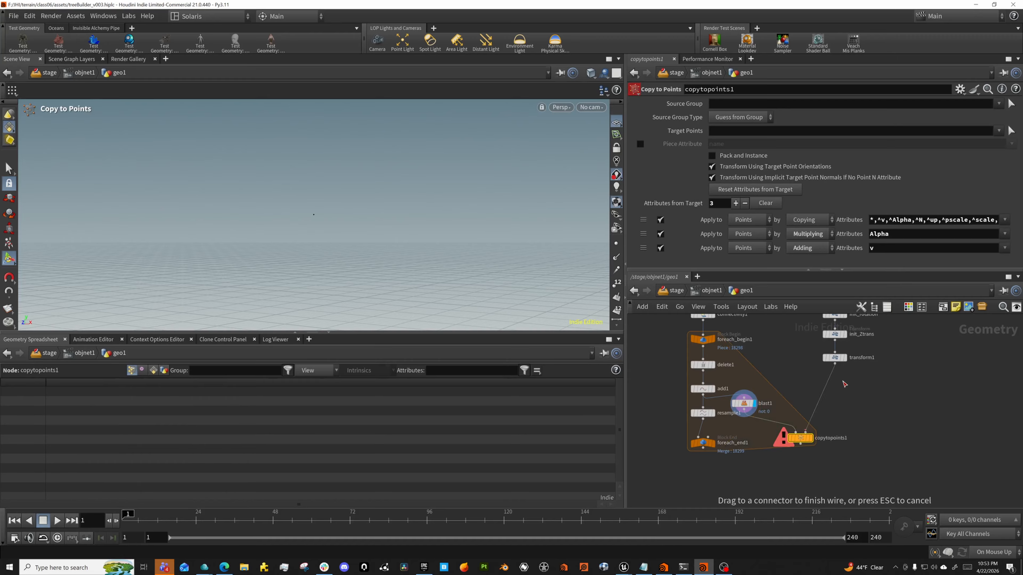
click(807, 434)
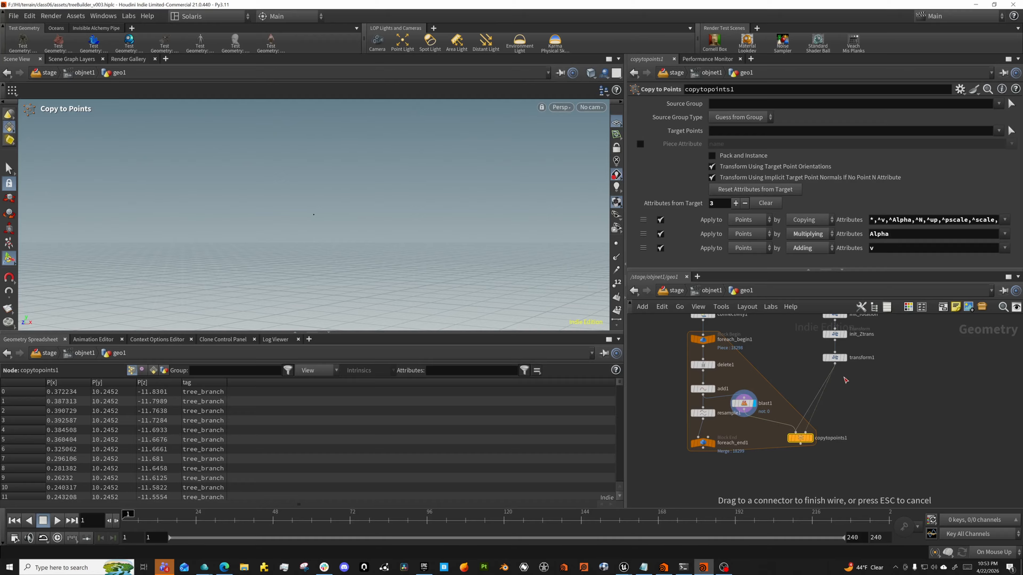
click(795, 433)
click(810, 438)
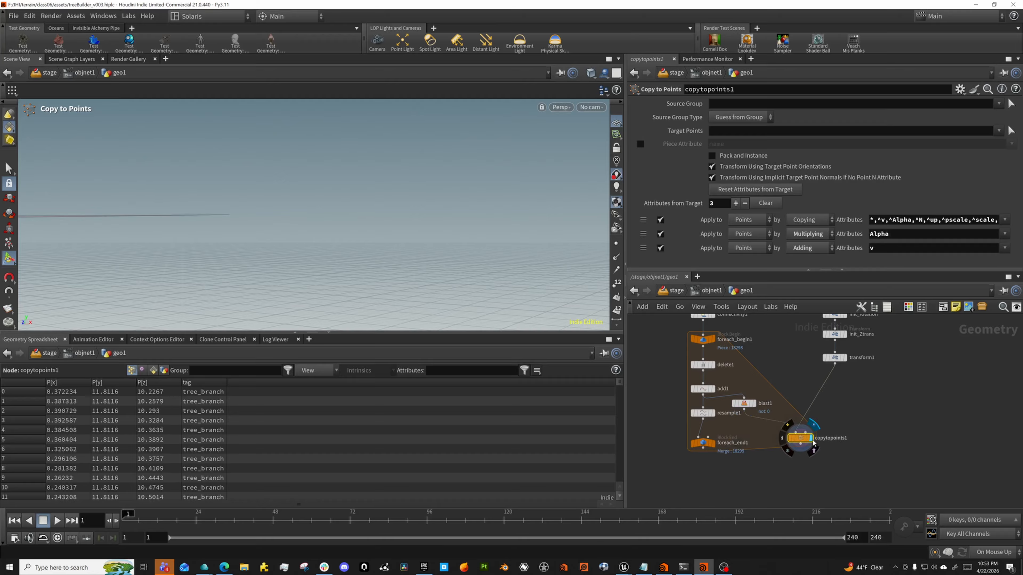
- Examine the copied leaf cluster from several angles and inspect the blast1 target point's attributes
key(Escape)
drag(365, 197, 481, 249)
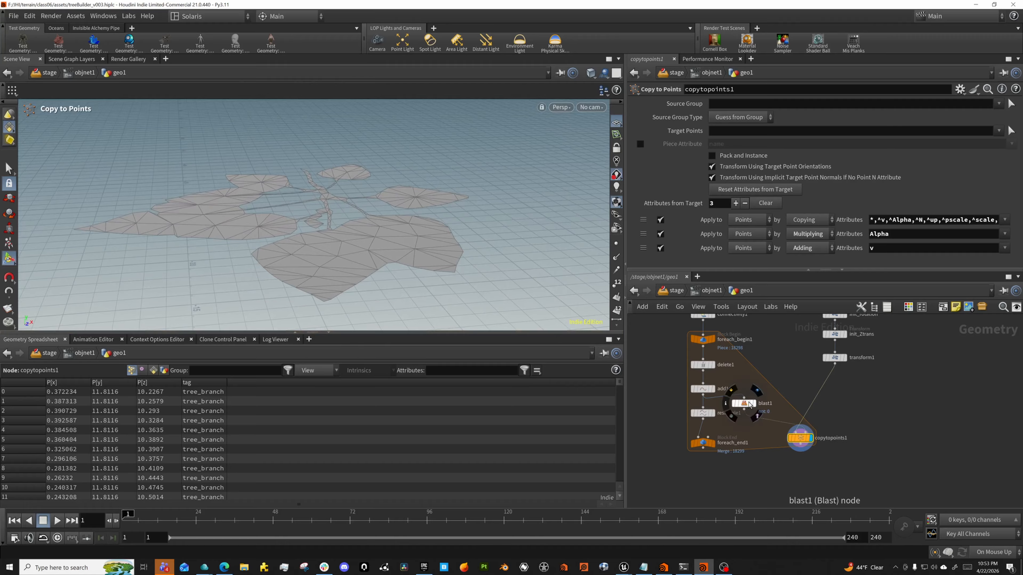
click(744, 404)
key(Escape)
drag(267, 178, 347, 244)
key(Return)
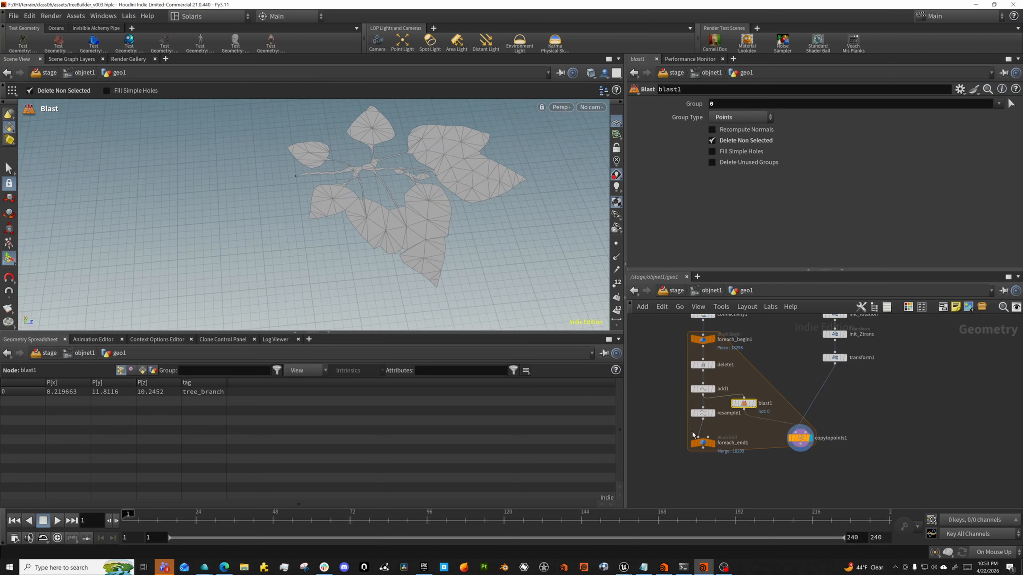
- Disable Maximum Segment Length on resample1 and output its Tangent Attribute as N
click(703, 413)
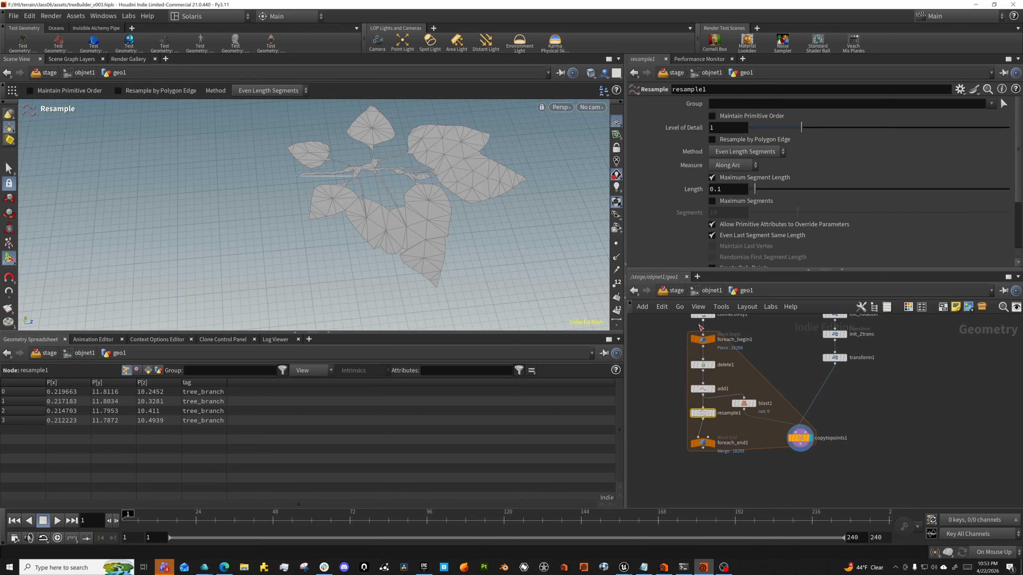
click(712, 178)
scroll(680, 187, down, 5)
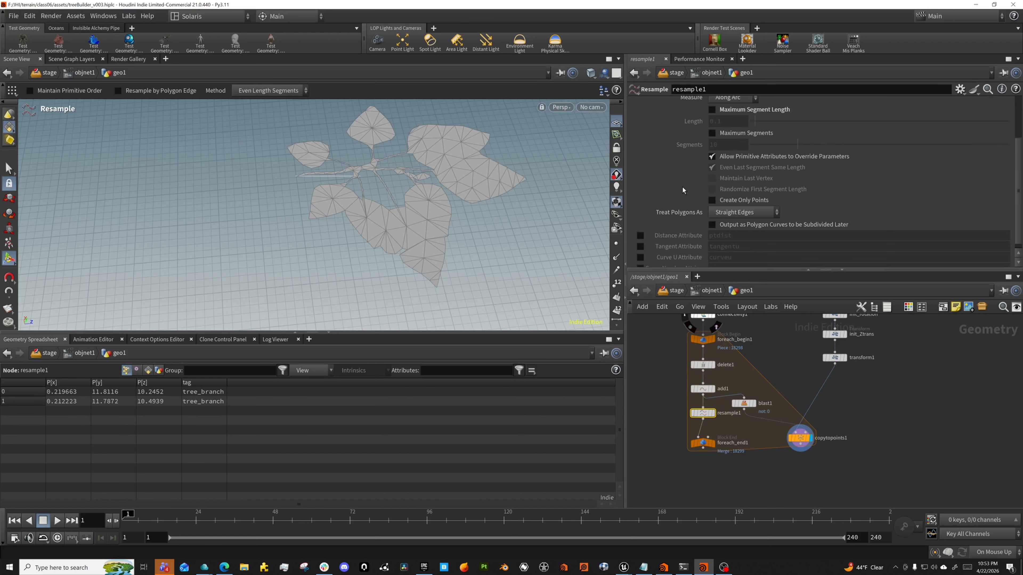
click(640, 240)
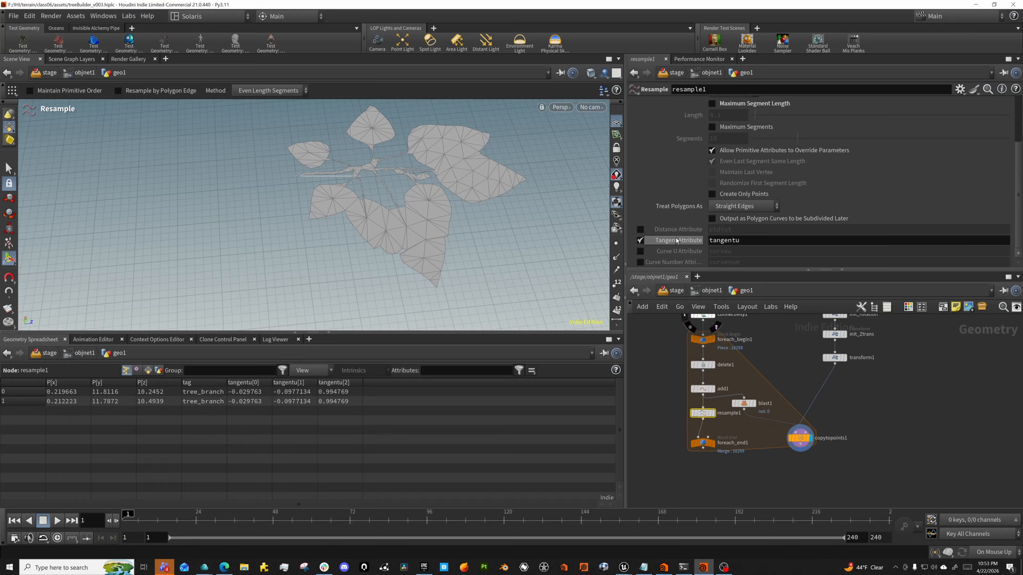
double_click(726, 241)
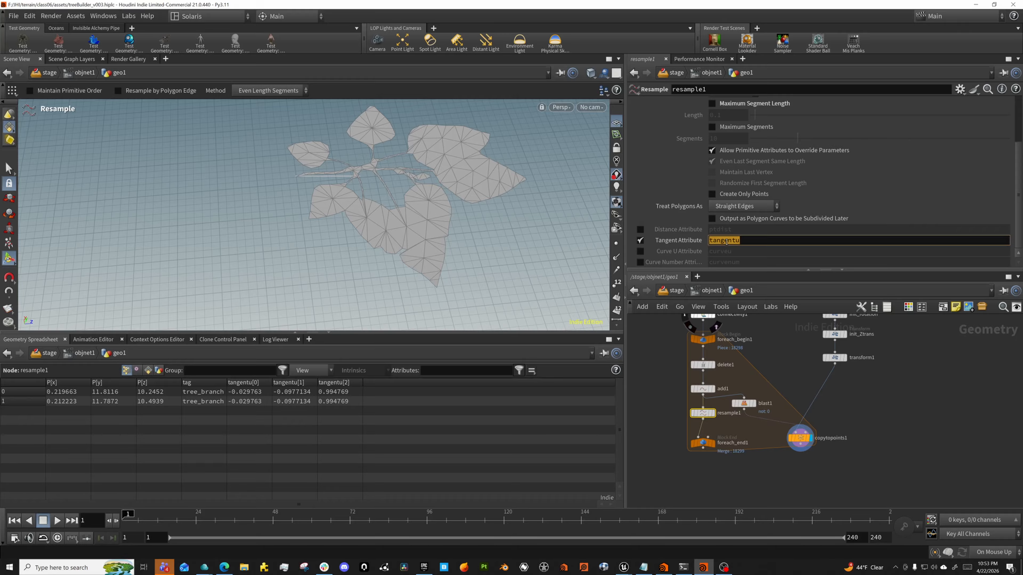
text(N)
key(Return)
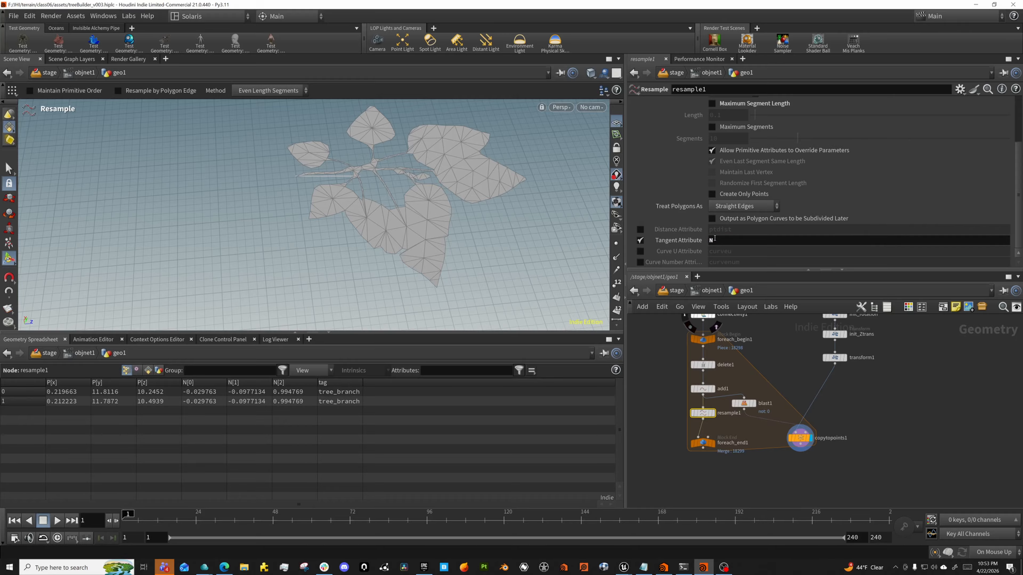
- Show point normals and display resample1 to examine the normals' direction along the line
click(616, 257)
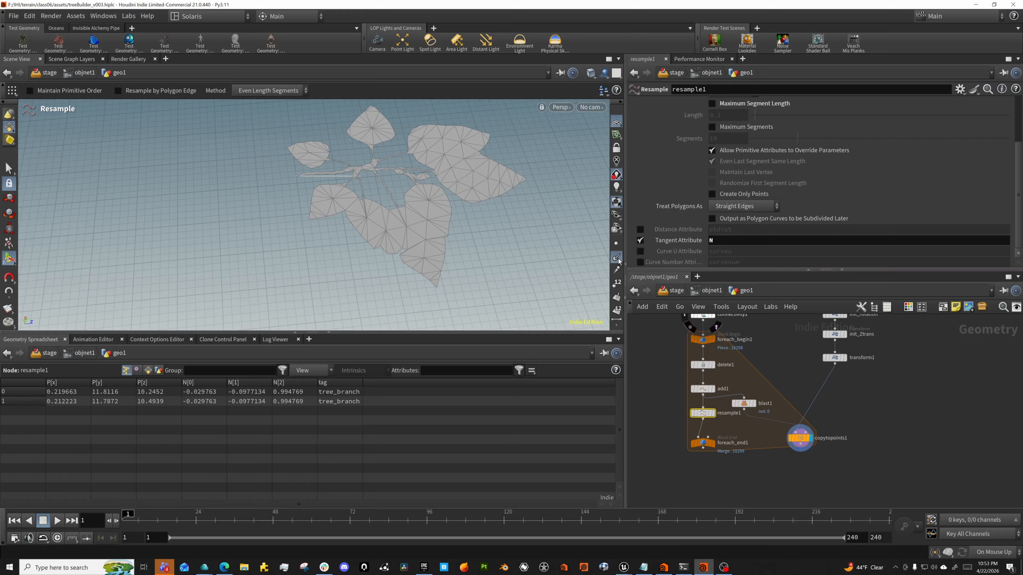
click(712, 413)
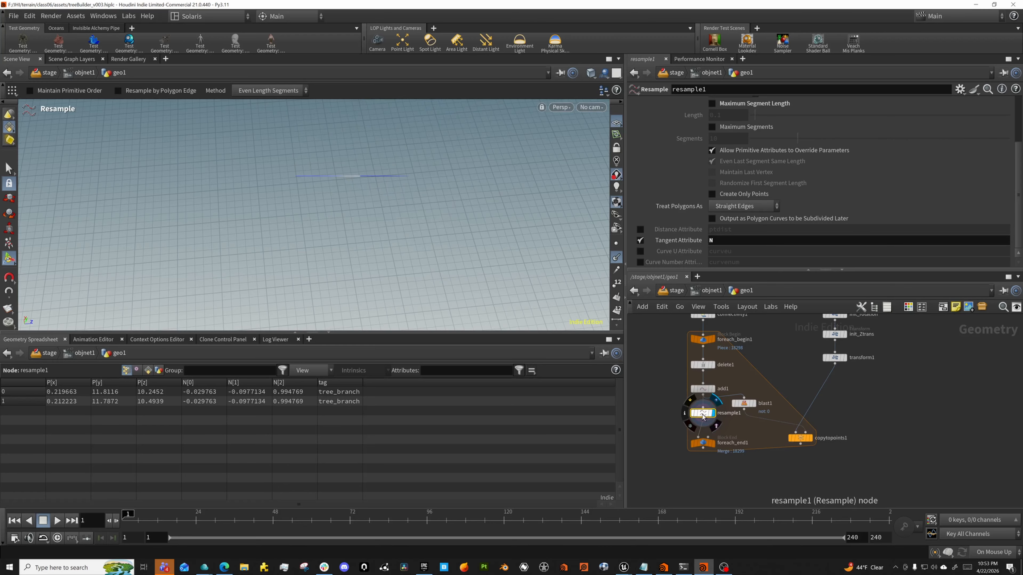
key(Escape)
mouse_move(342, 164)
mouse_down()
mouse_move(345, 189)
mouse_move(354, 176)
mouse_up()
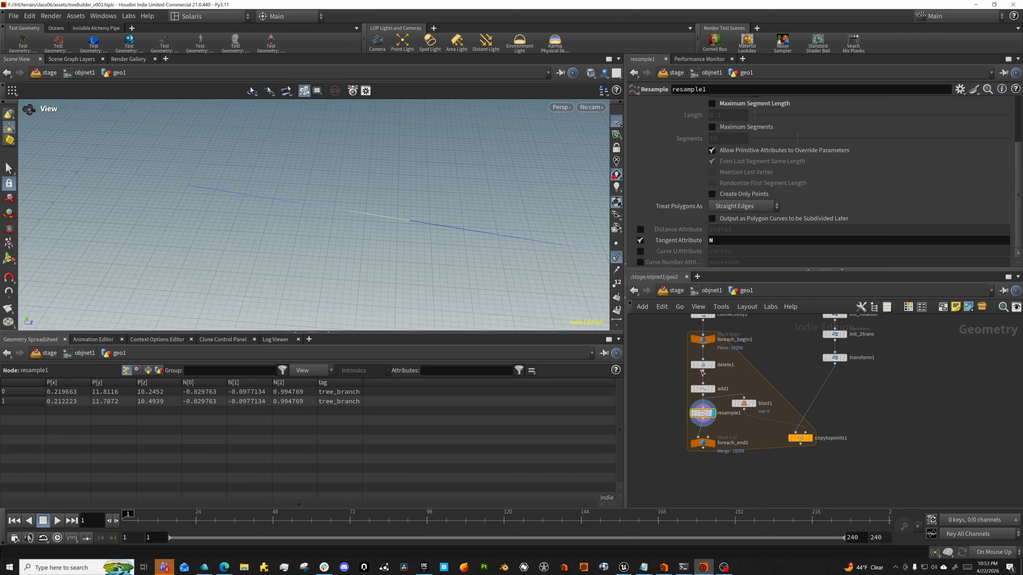
key(Return)
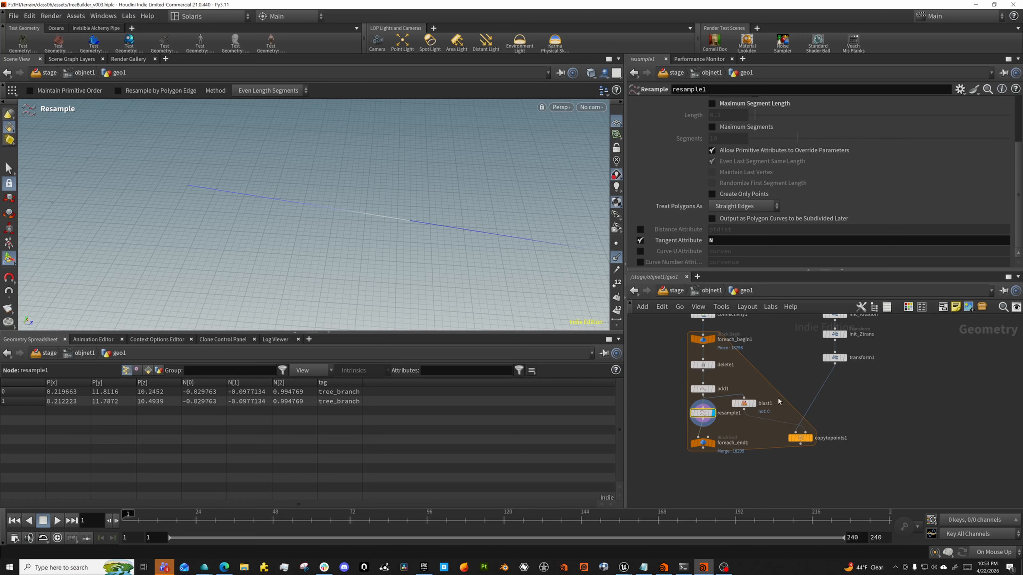
- Feed blast1 from resample1 instead of add1 and display copytopoints1 with point normals hidden
drag(744, 398, 747, 425)
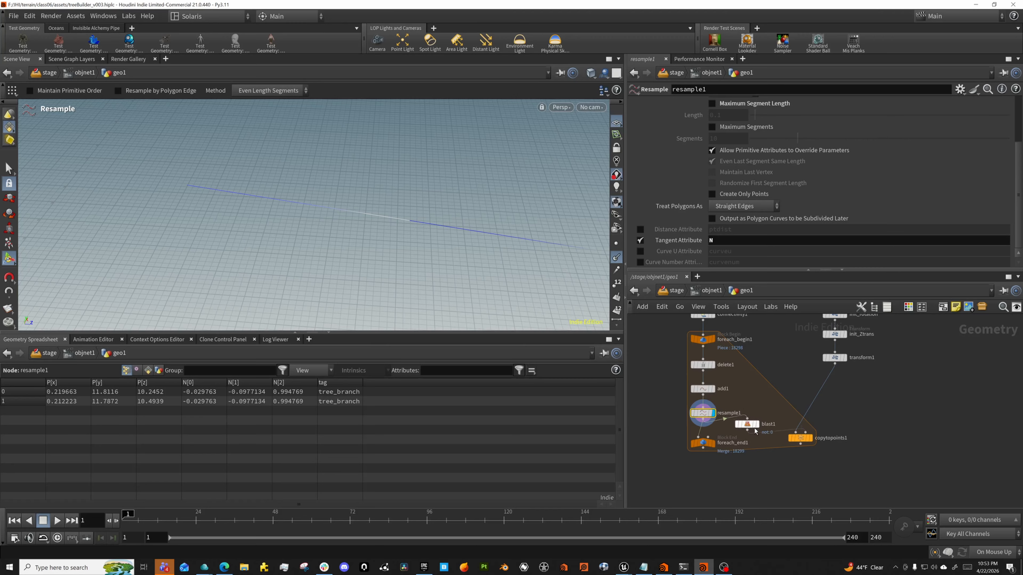
click(811, 441)
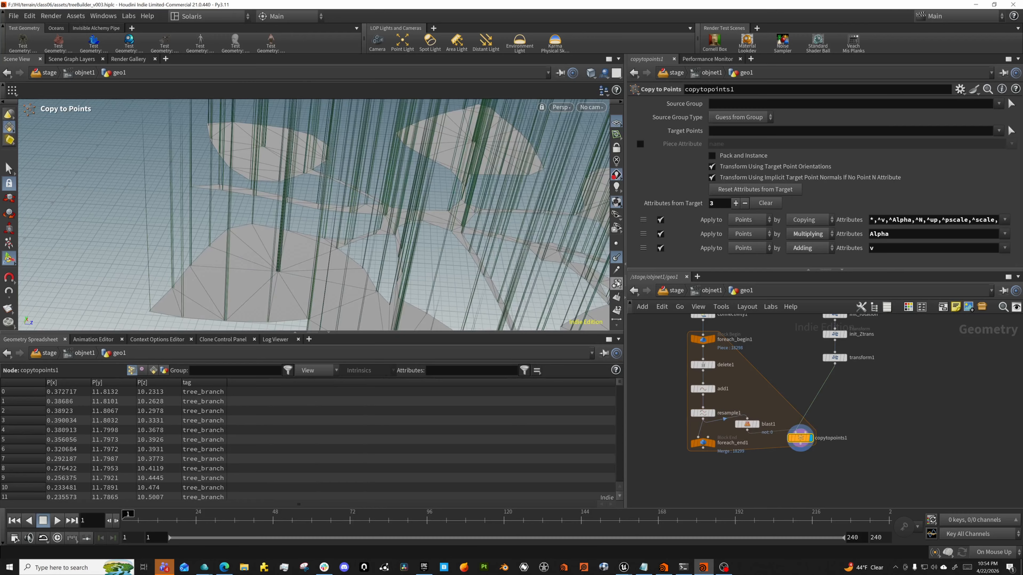
click(616, 258)
drag(451, 237, 655, 200)
key(space+g)
- Template add1's line and examine the copied leaf cluster's orientation against it from several angles
click(711, 387)
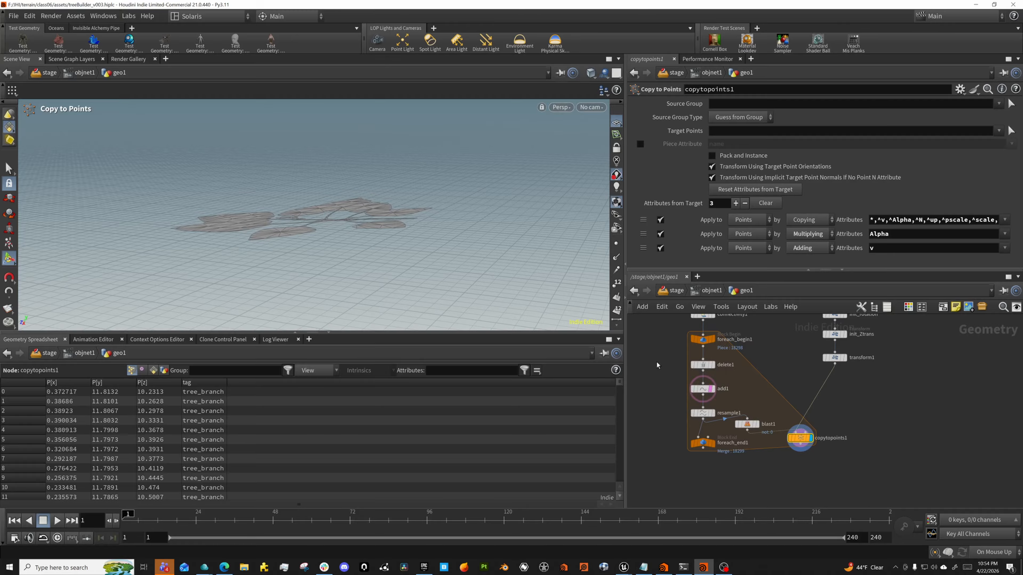
drag(428, 204, 450, 245)
right_drag(450, 244, 746, 265)
drag(480, 228, 559, 196)
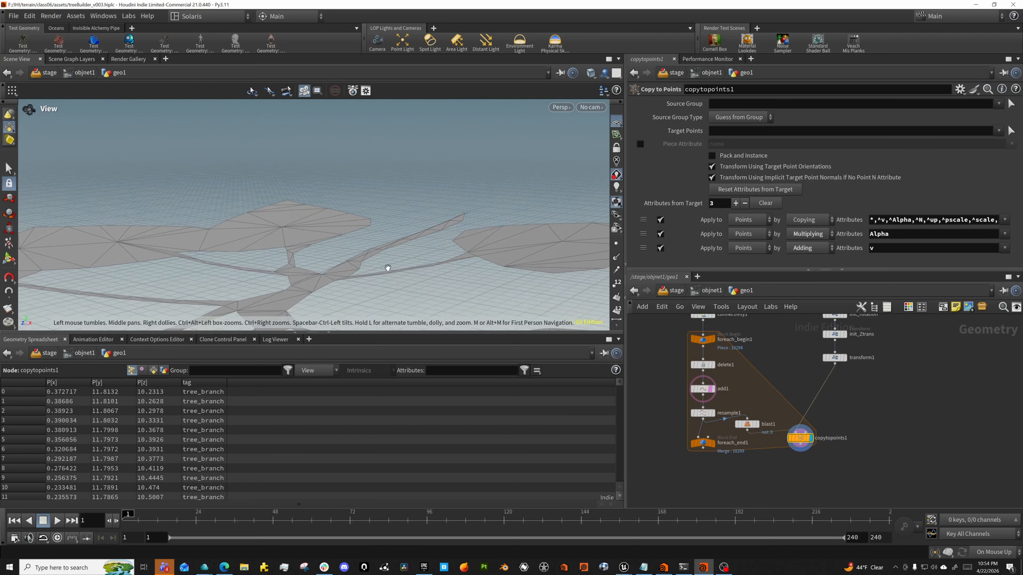
drag(387, 268, 335, 281)
key(Return)
- Add a Match Size node with transform1 as the first input and foreach_begin1 as the size reference
key(Tab)
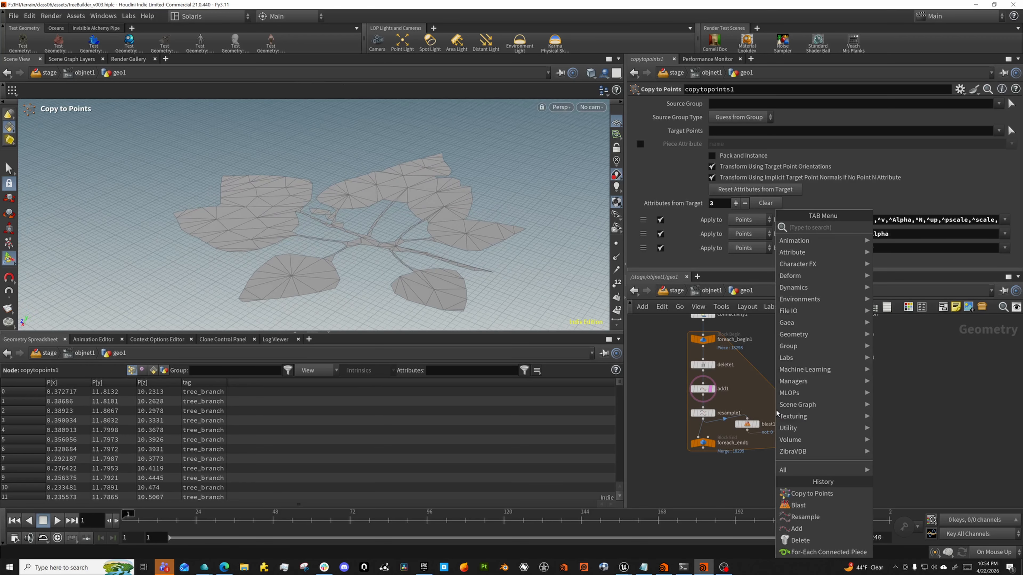
text(matc)
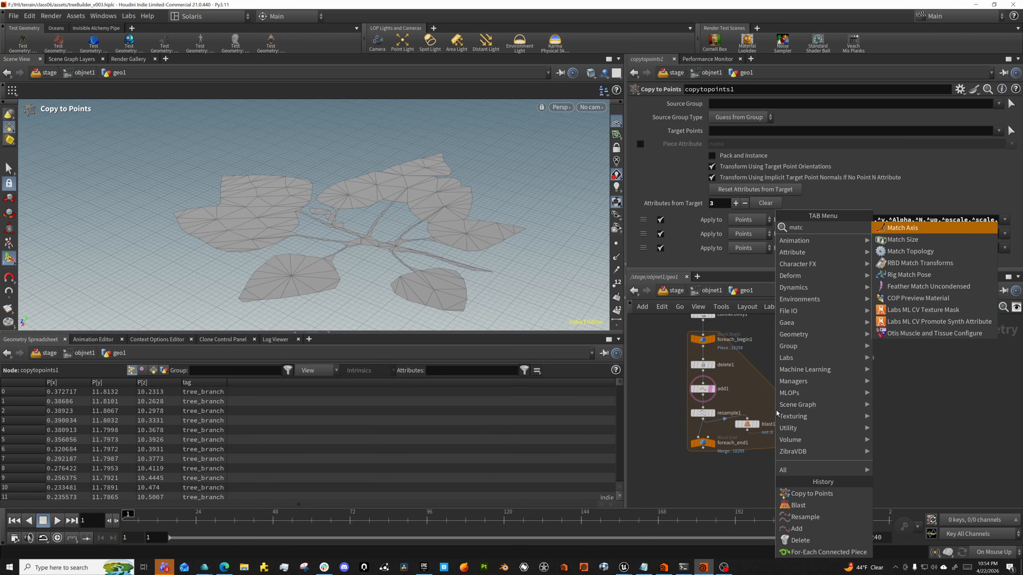
key(Down)
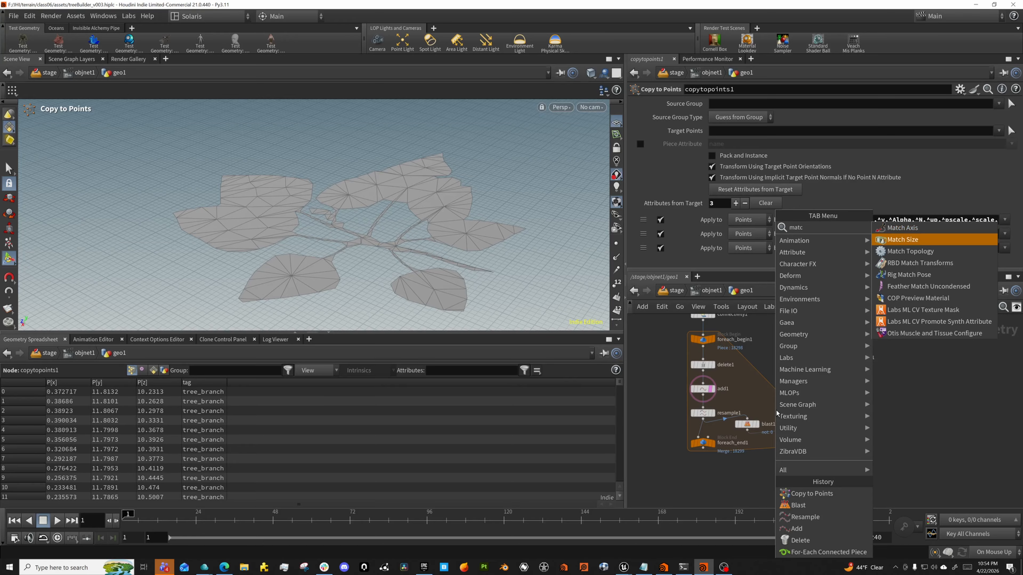
key(Return)
click(776, 410)
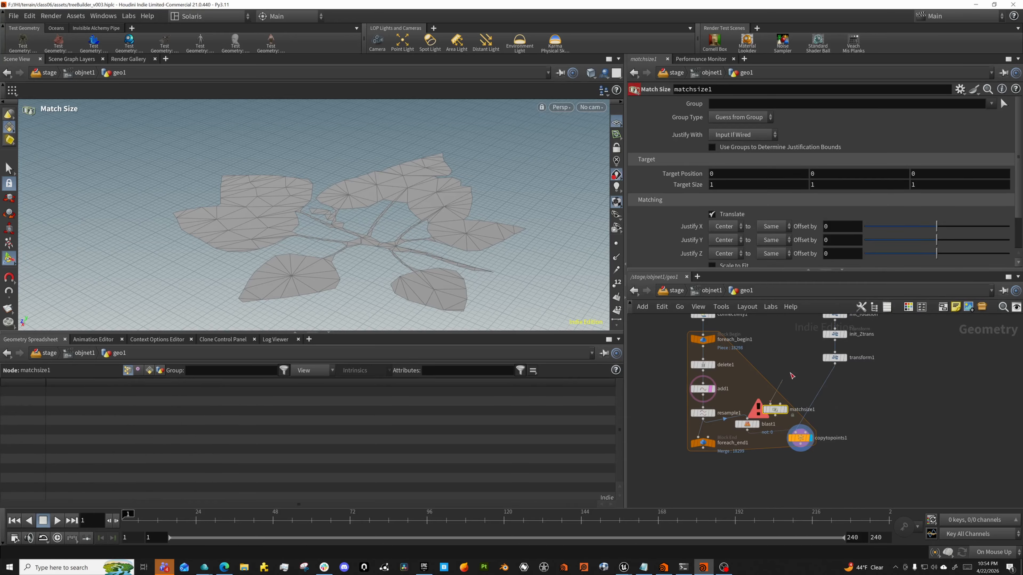
click(771, 405)
click(781, 405)
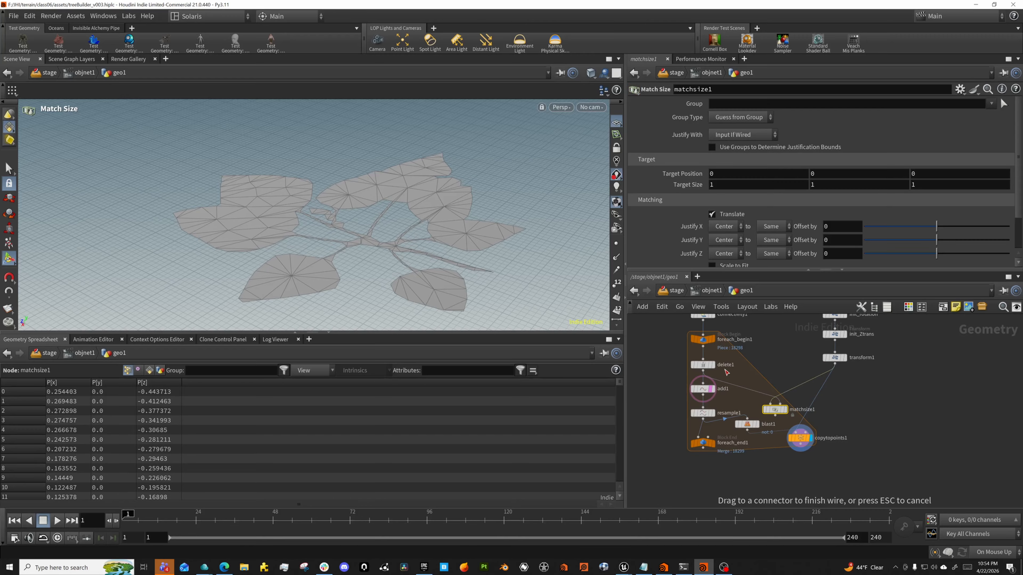
click(716, 350)
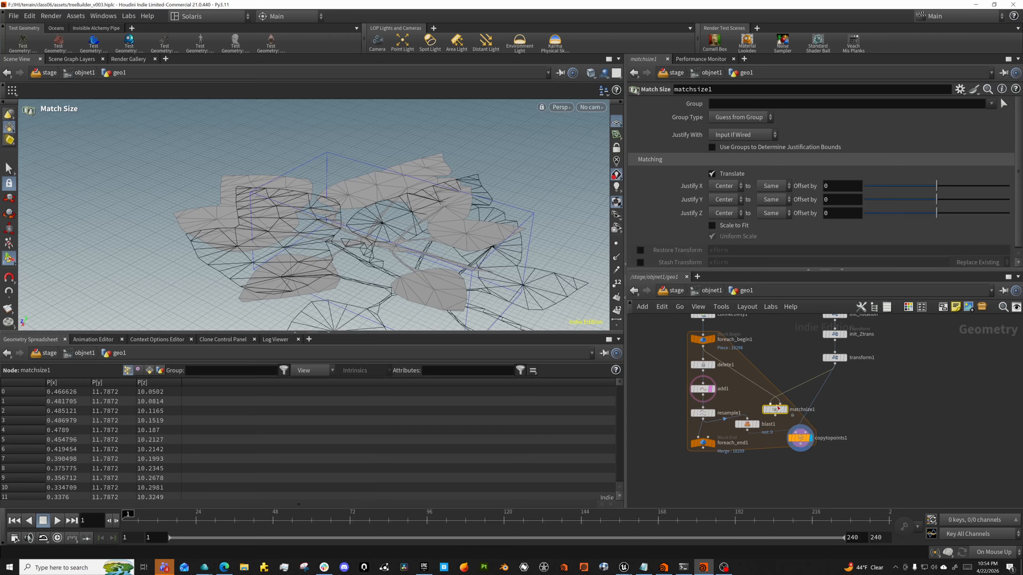
- Display matchsize1 with foreach_begin1 templated, and enable Scale to Fit for the leaf cluster
alt+drag(446, 235, 576, 221)
click(785, 409)
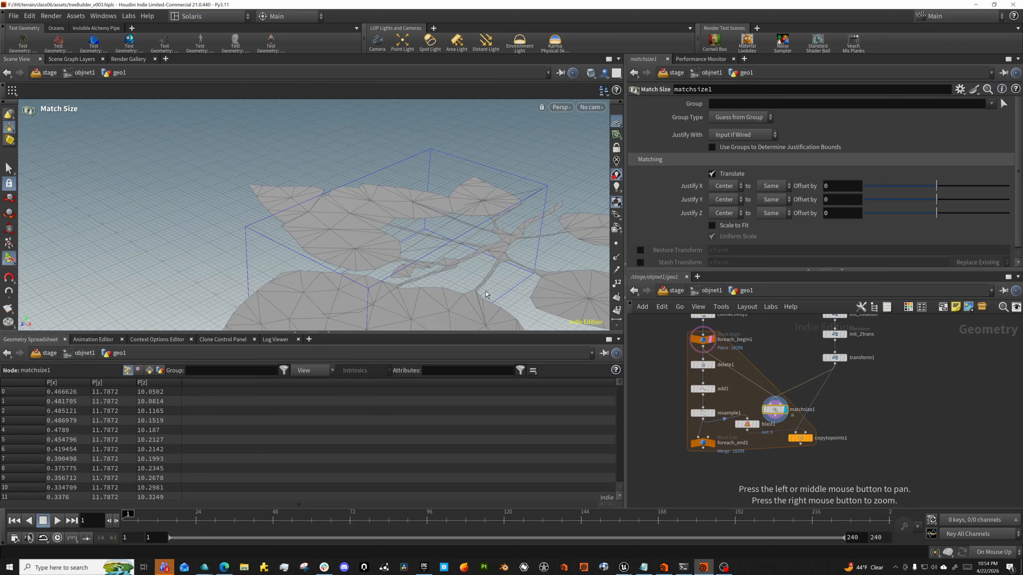
alt+drag(457, 279, 403, 250)
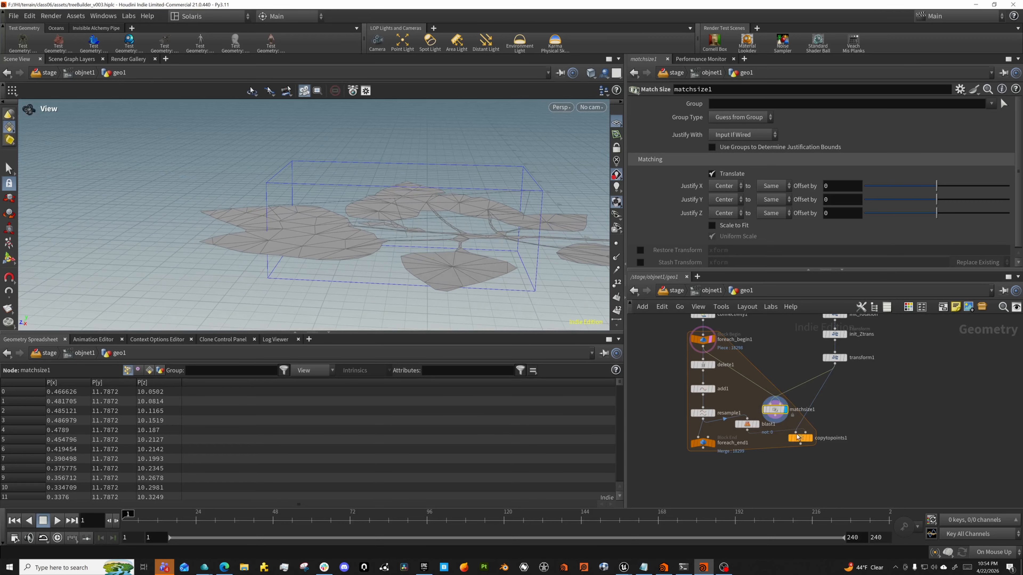
scroll(713, 224, down, 1)
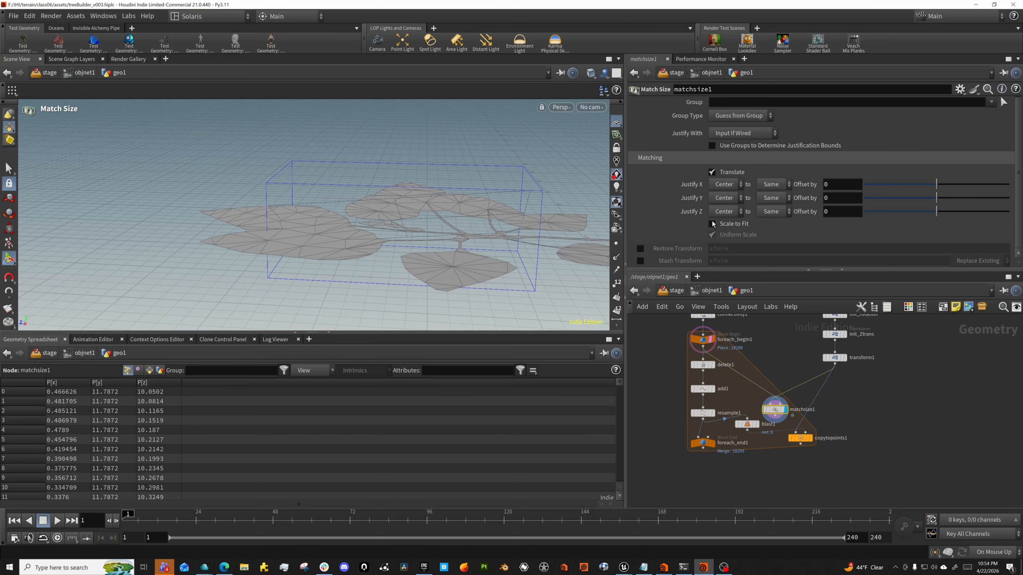
click(712, 224)
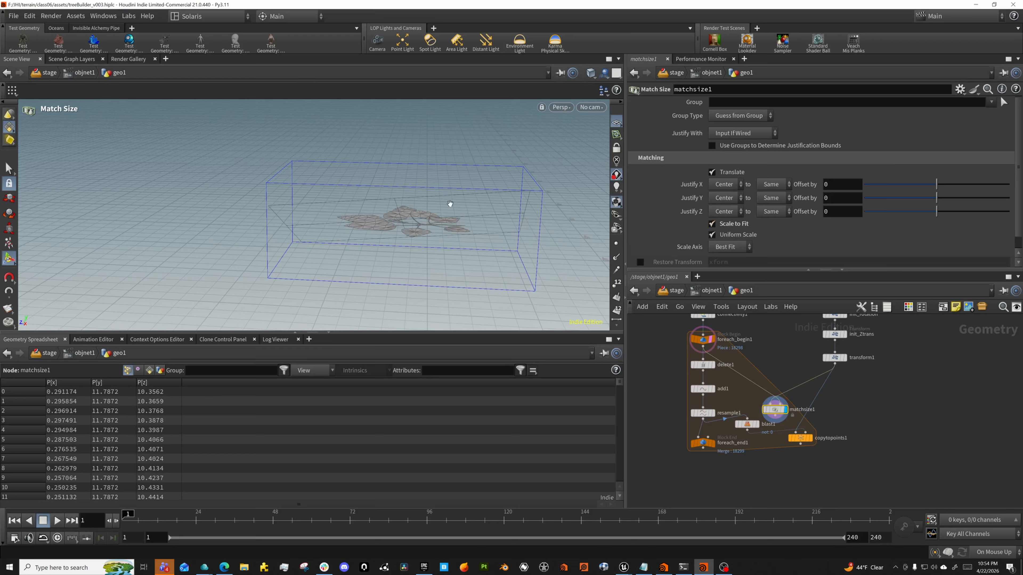
- Examine the scaled leaf cluster inside its reference bounds and review matchsize1's scale axis and justification bounds options
alt+drag(449, 204, 542, 191)
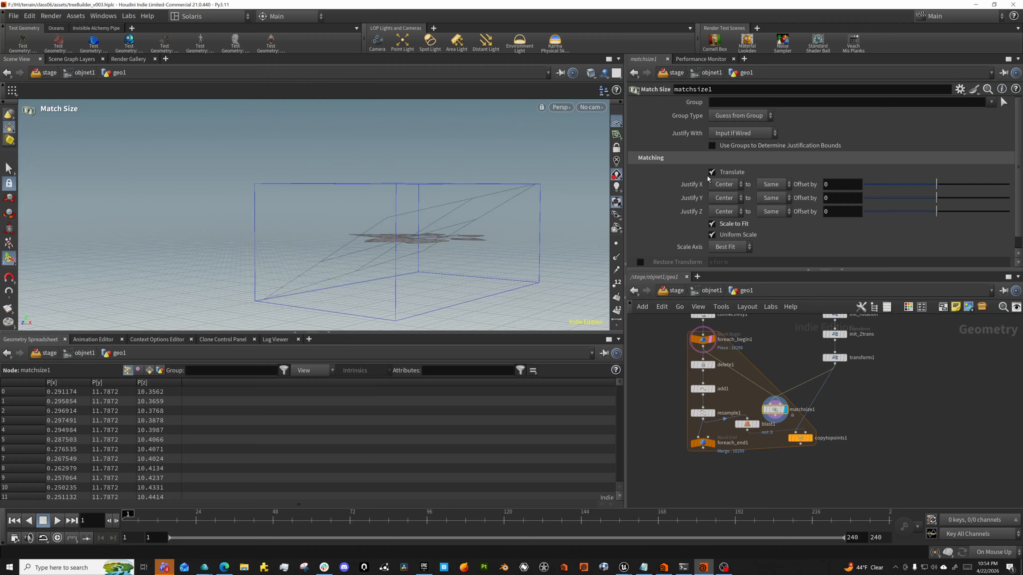
scroll(709, 179, down, 1)
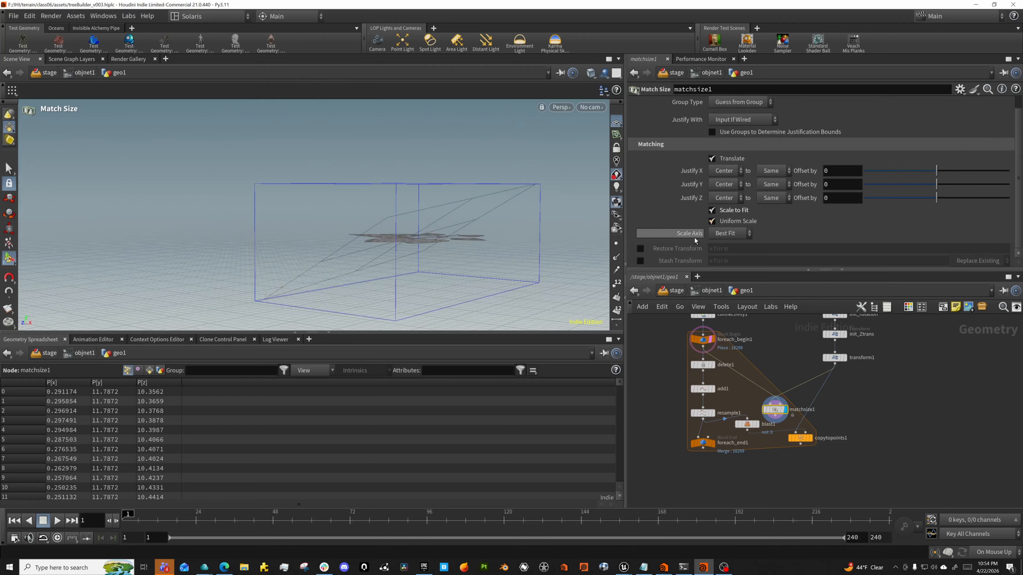
click(731, 234)
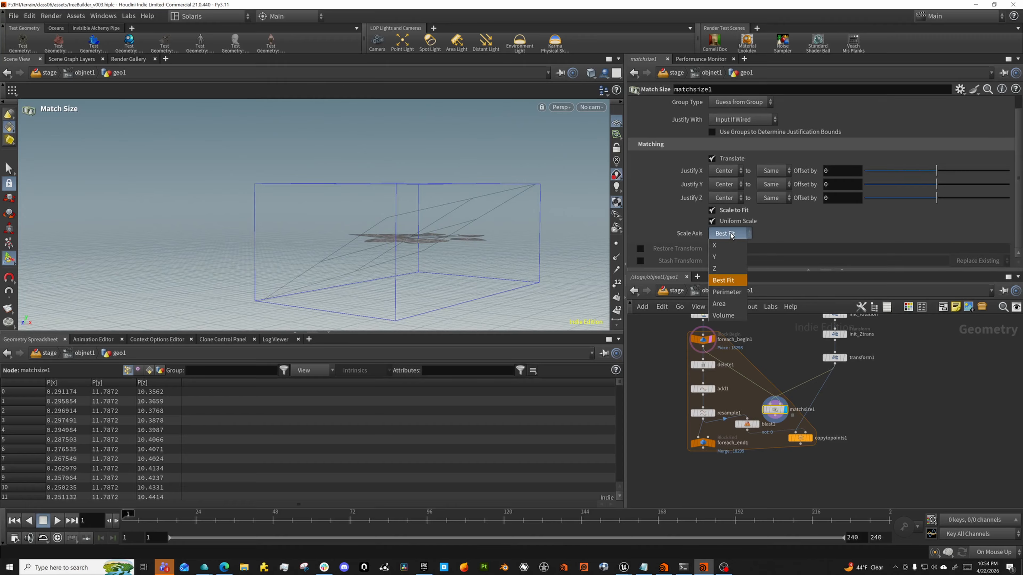
click(700, 234)
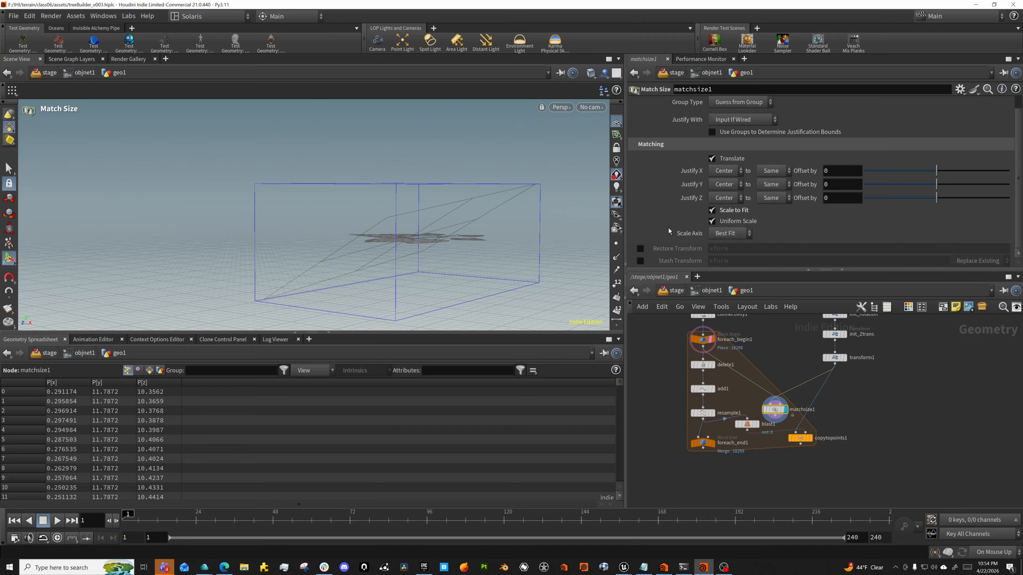
scroll(668, 228, up, 1)
click(712, 147)
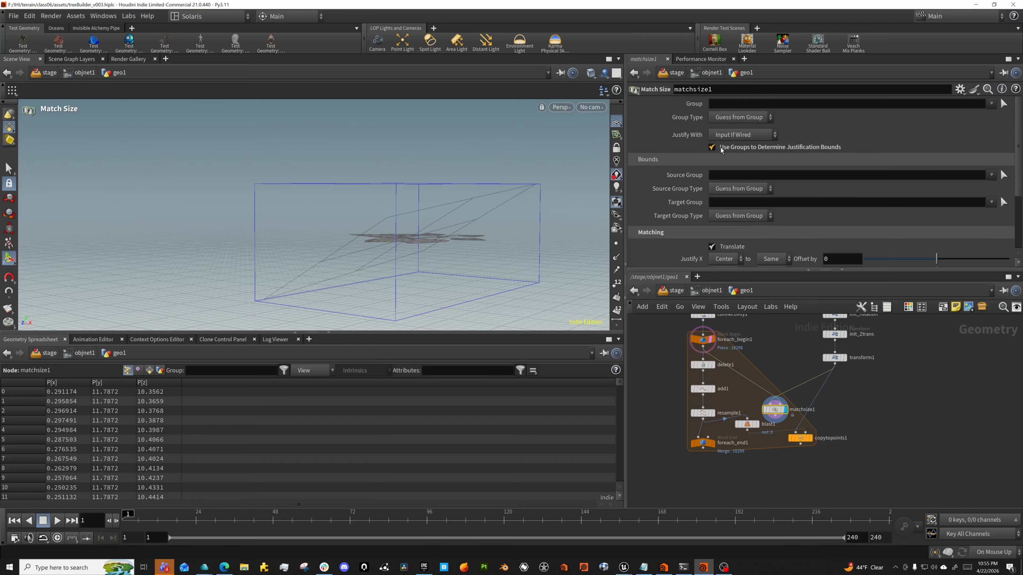
click(712, 147)
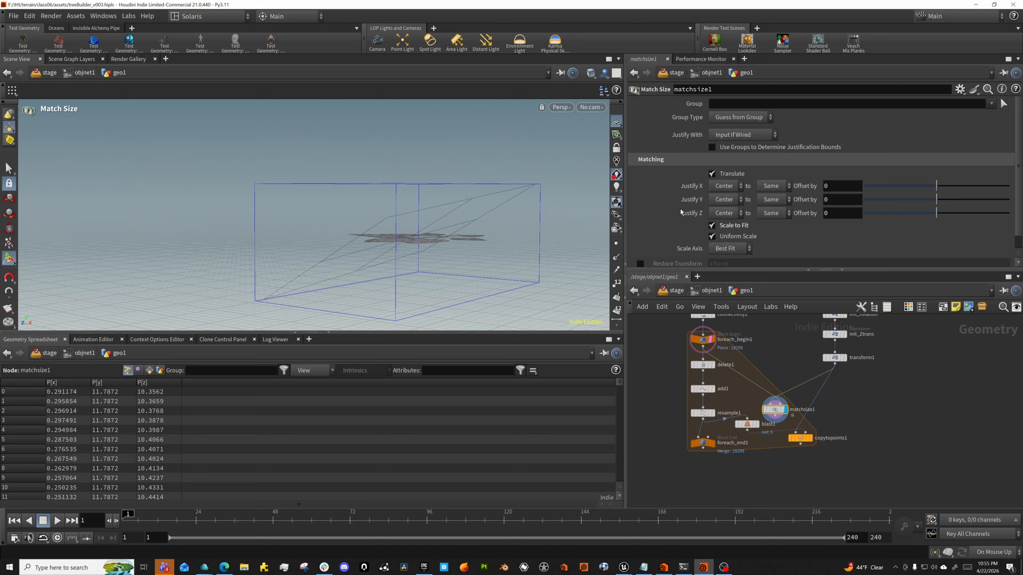
scroll(680, 209, down, 1)
key(Escape)
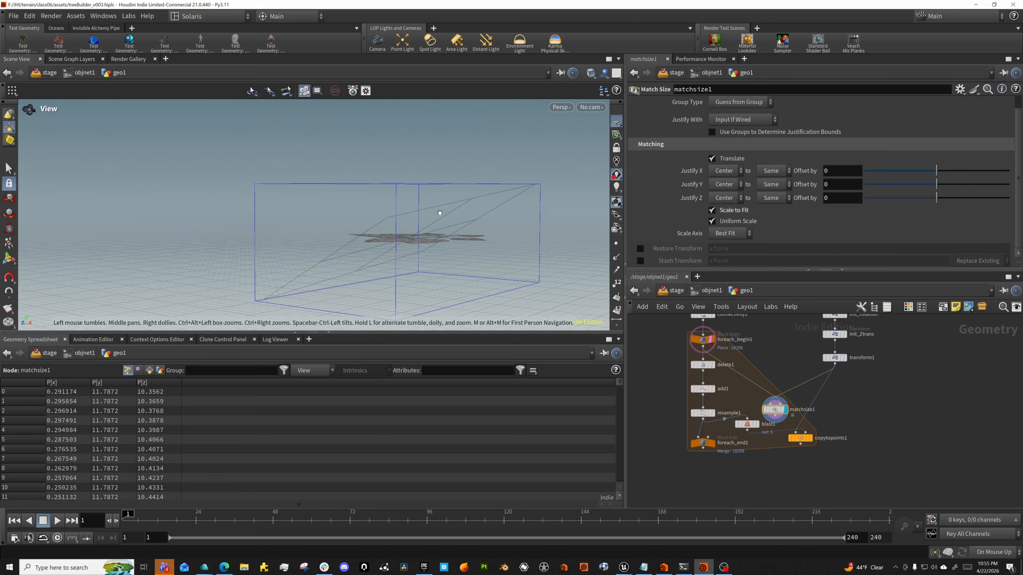
drag(441, 217, 425, 258)
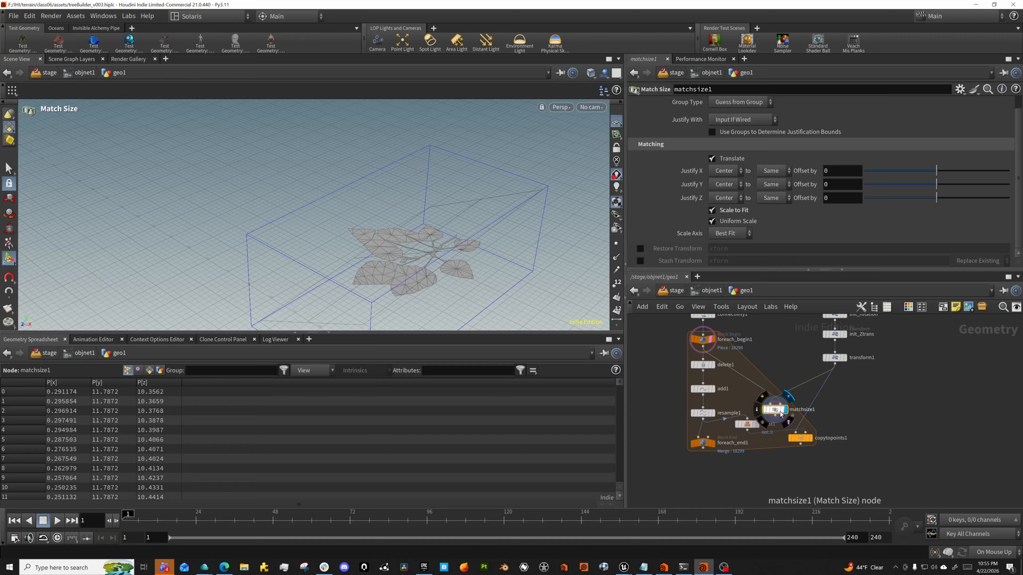
- Delete matchsize1 and display copytopoints1 to examine the leaf cluster's tilt against the card outline
key(Delete)
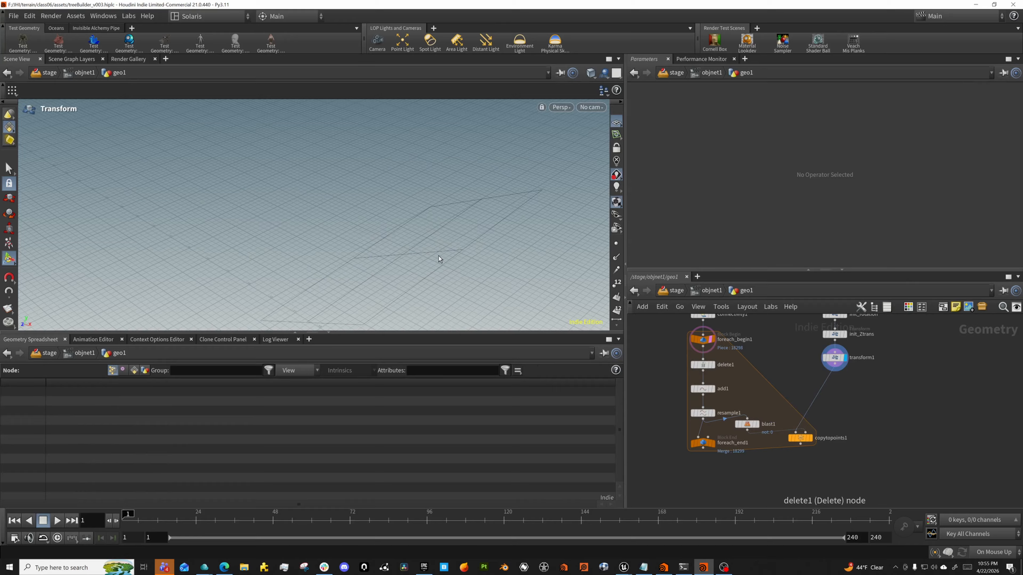
alt+drag(463, 231, 412, 242)
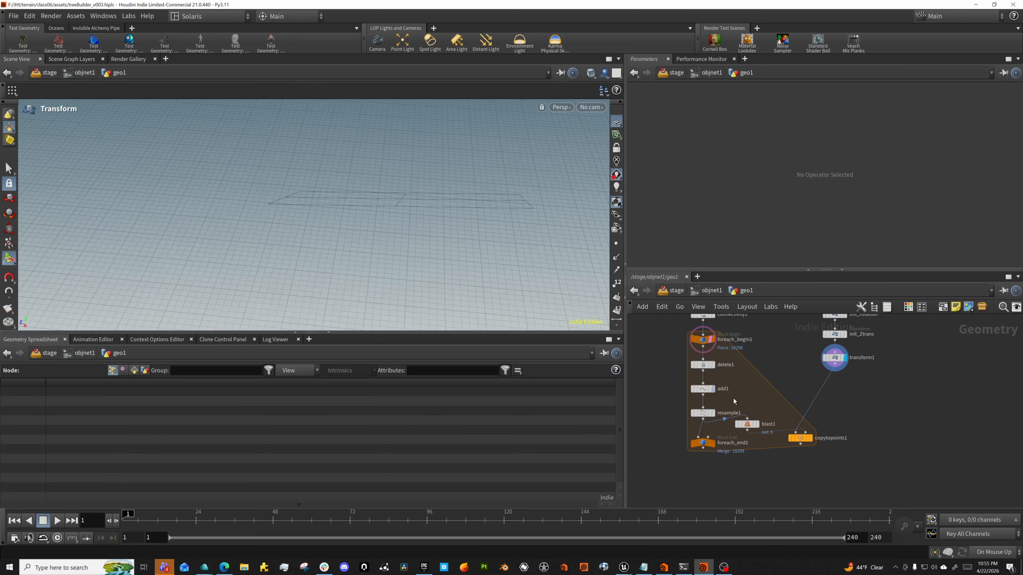
click(714, 412)
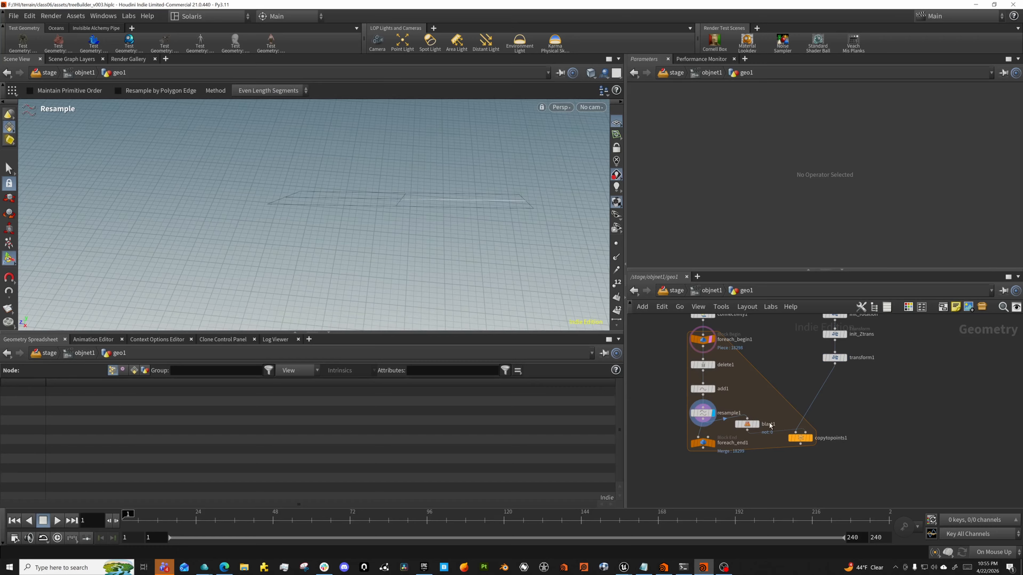
click(813, 426)
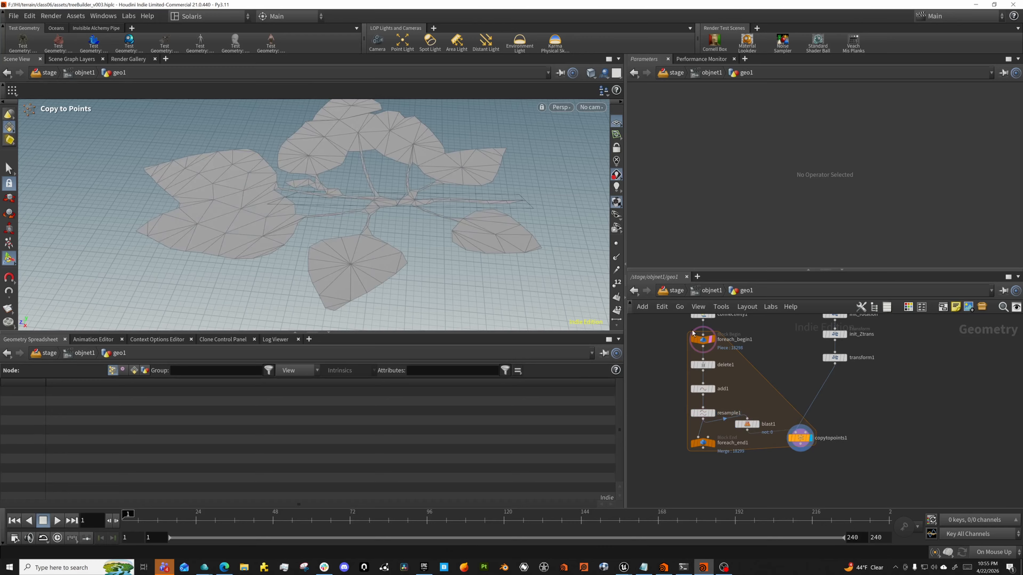
drag(603, 236, 461, 196)
key(Return)
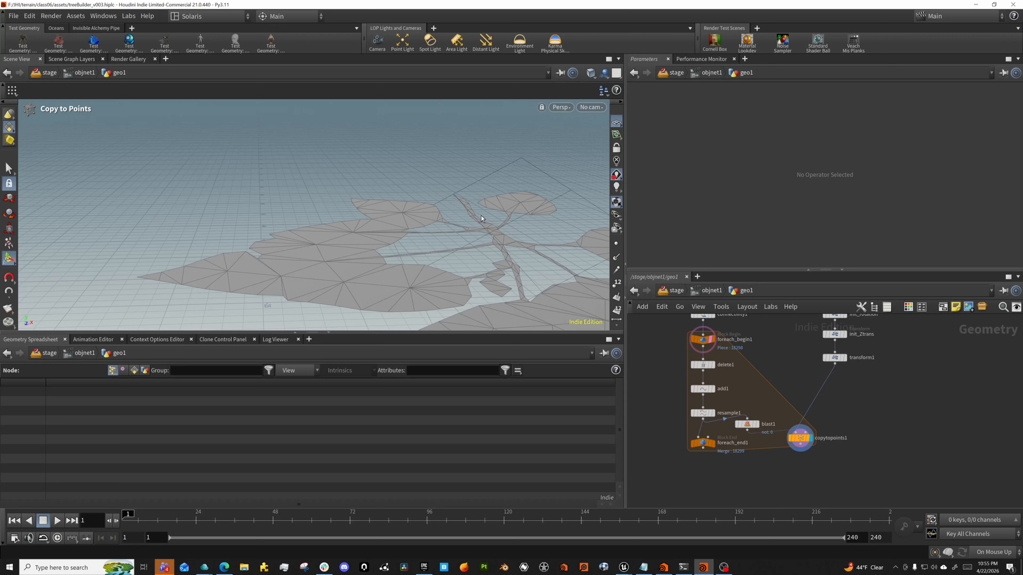
drag(482, 216, 458, 201)
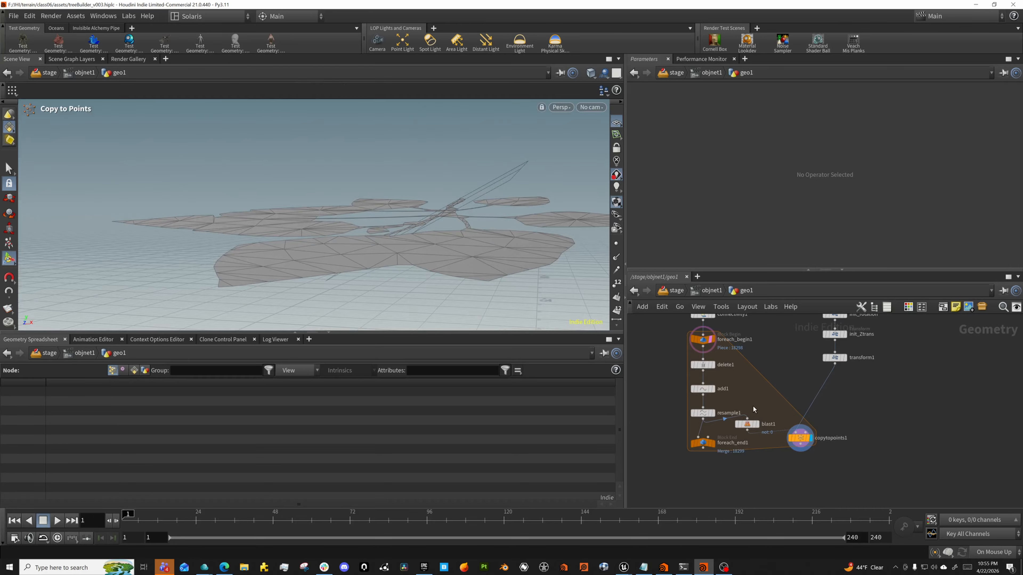
- Duplicate delete1 as a second Delete node beside it, fed by foreach_begin1
scroll(754, 406, up, 2)
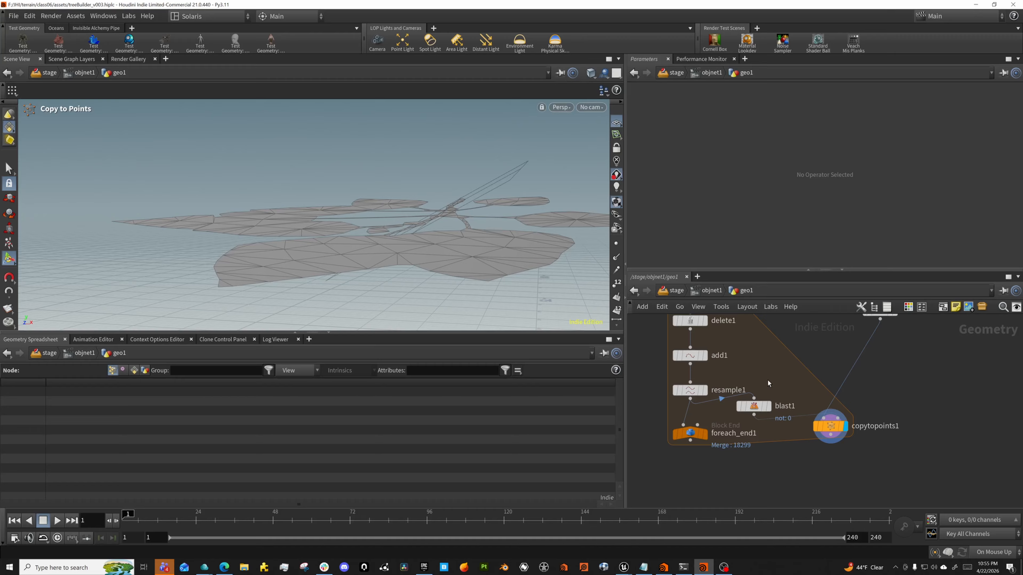
key(Tab)
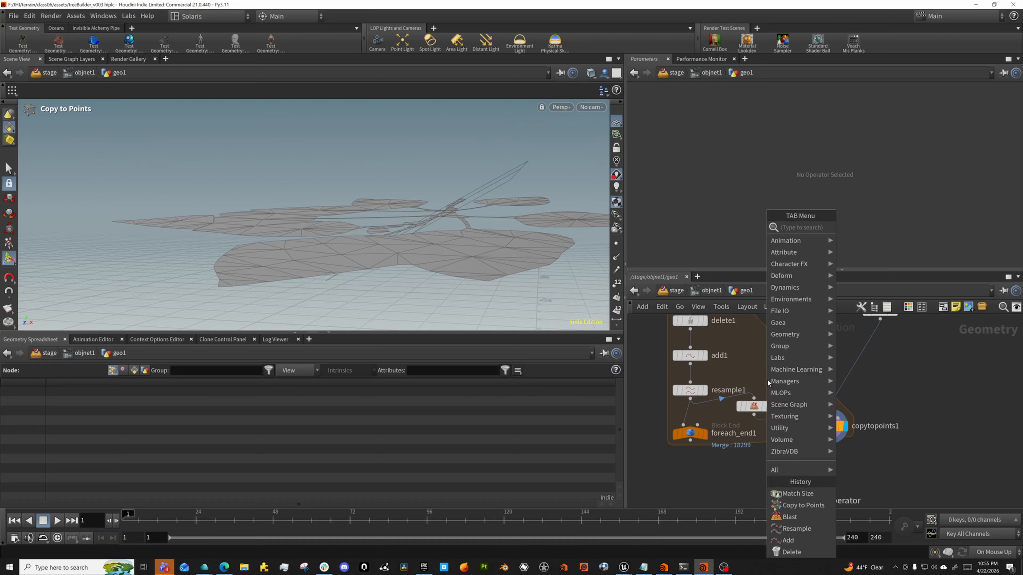
middle_drag(737, 338, 731, 365)
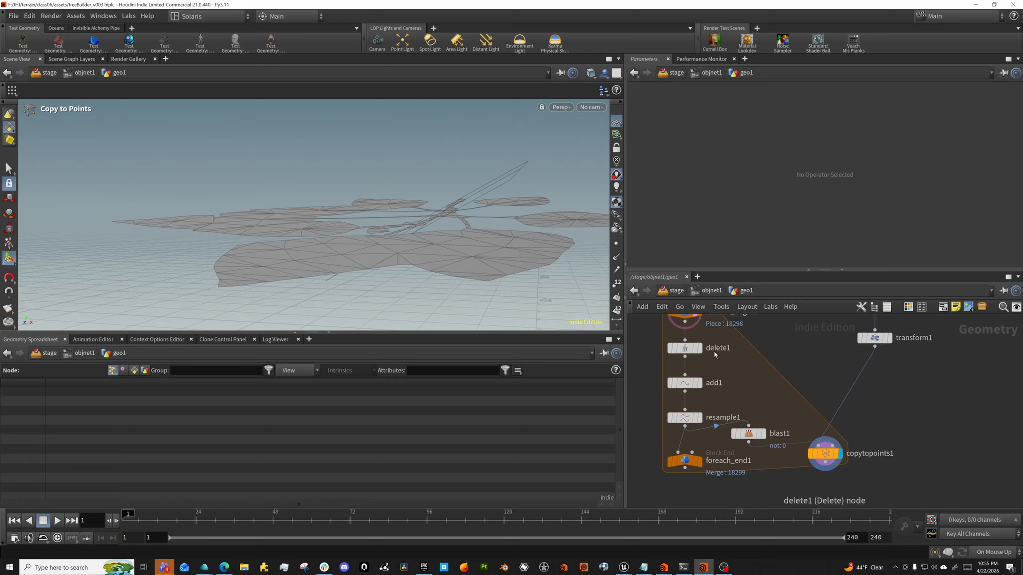
click(701, 348)
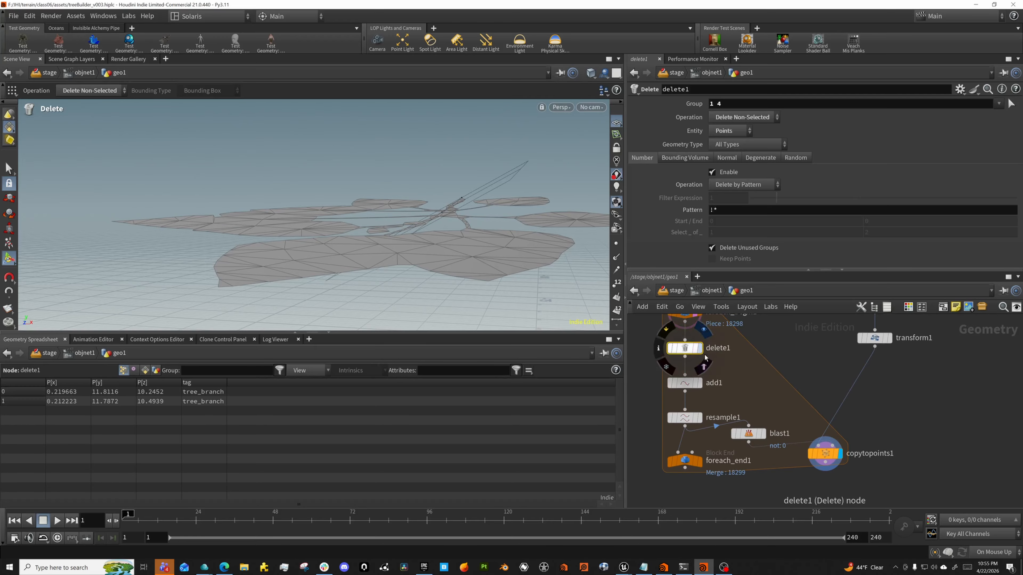
key(ctrl+v)
drag(751, 356, 763, 351)
middle_drag(721, 356, 722, 392)
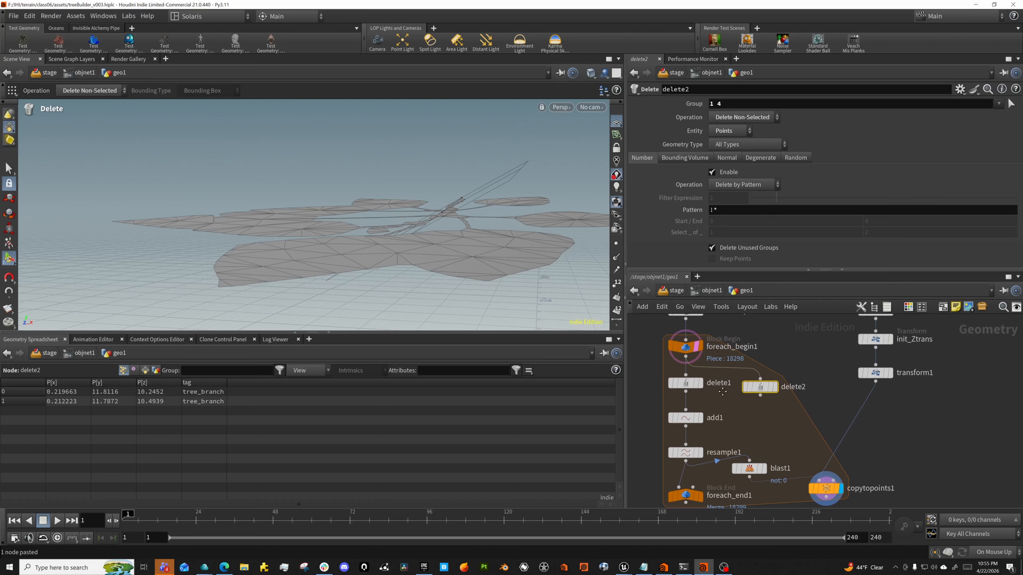
- Display foreach_begin1 with point numbers shown and examine the numbering along the leaf card's edge
click(698, 347)
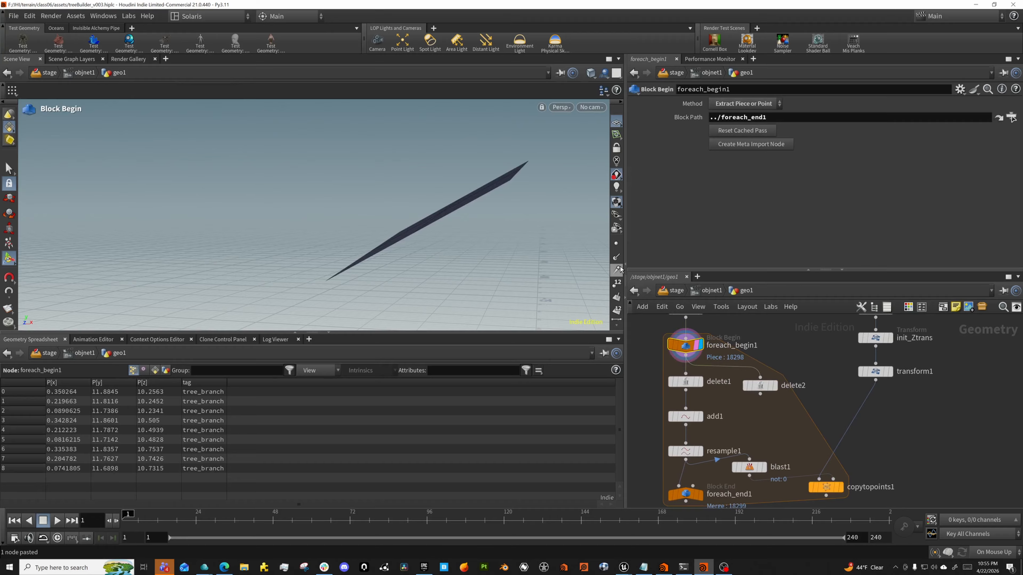
key(Escape)
drag(602, 272, 573, 216)
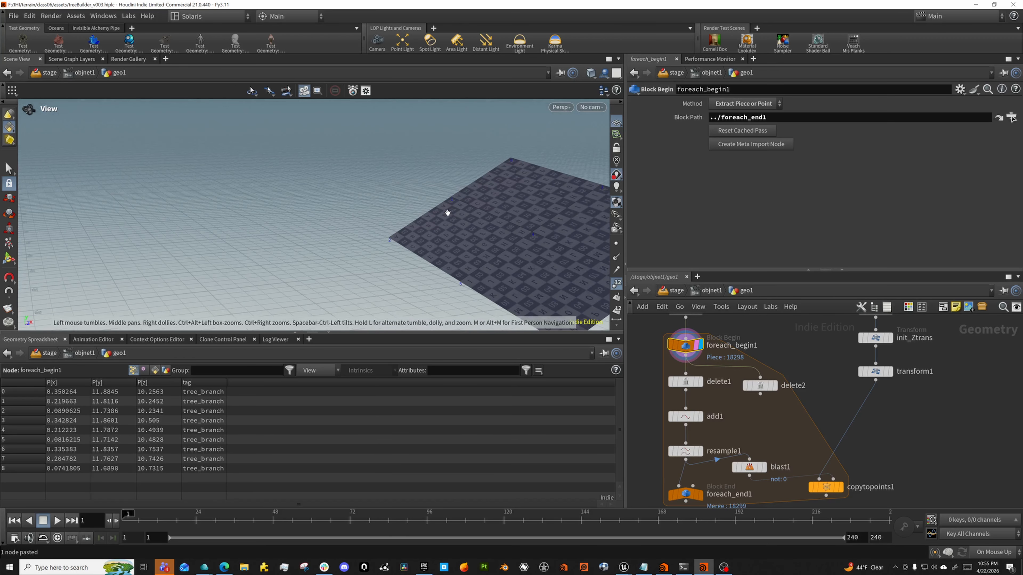
drag(461, 204, 411, 217)
right_drag(411, 202, 513, 198)
right_click(514, 197)
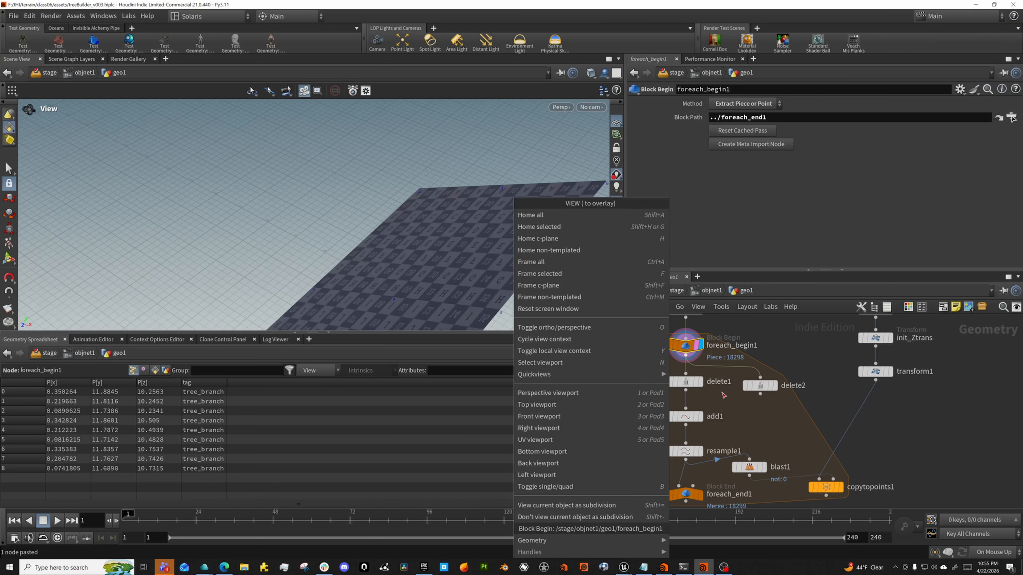
- Set delete2's group to points 1 2, display the node and align it beside delete1
click(761, 382)
click(763, 387)
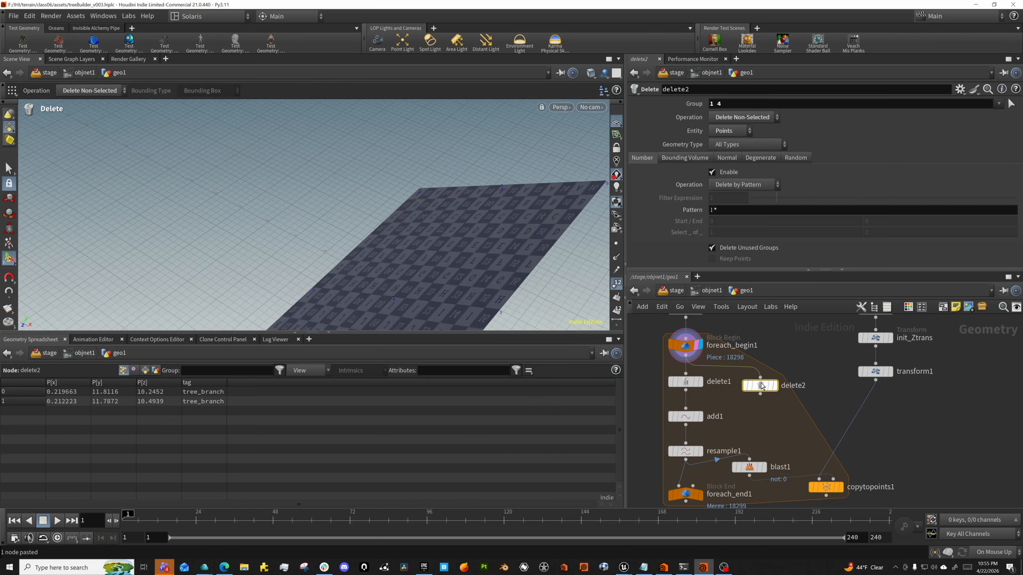
double_click(720, 104)
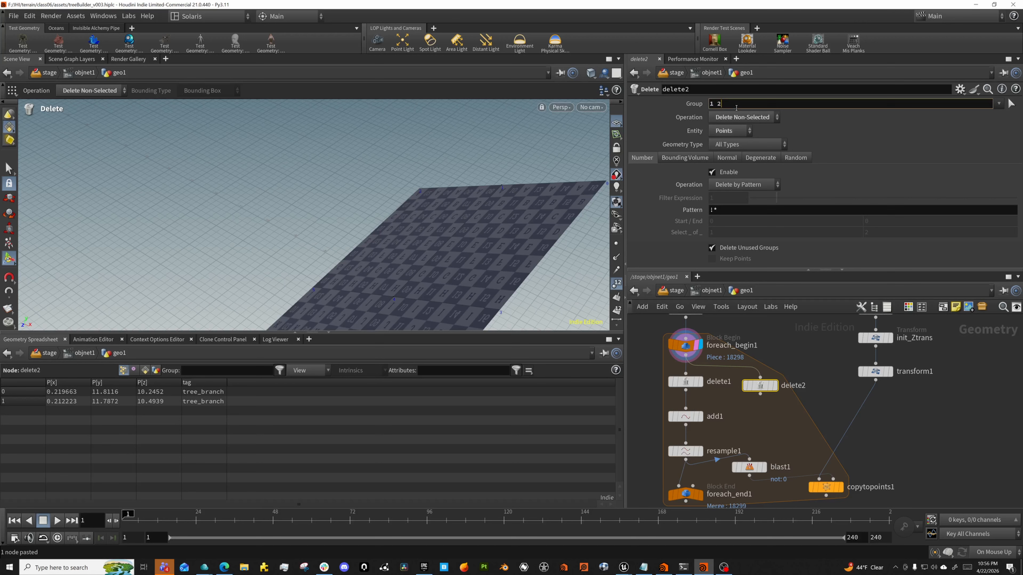
text(2)
key(Return)
click(775, 386)
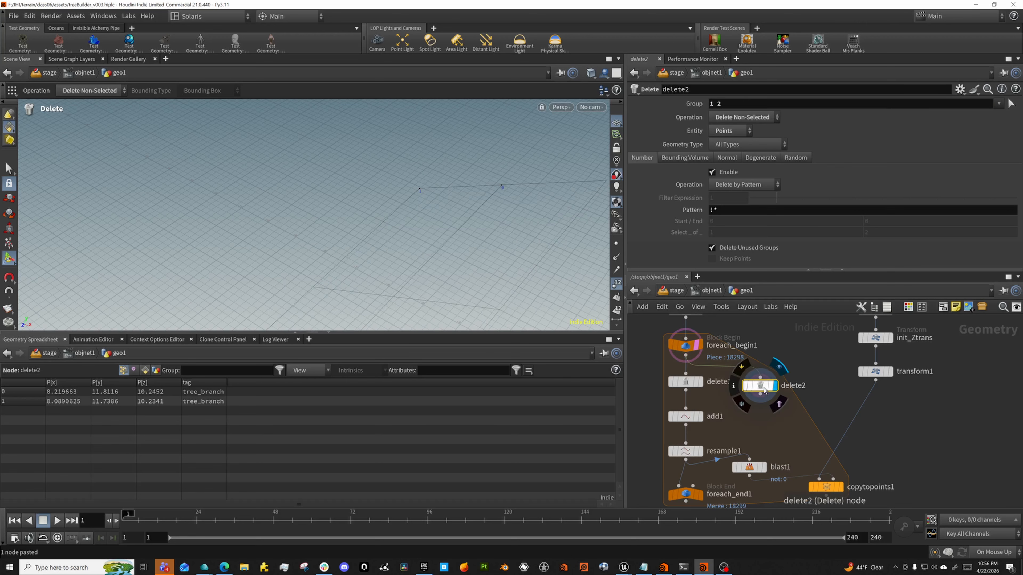
drag(762, 387, 762, 383)
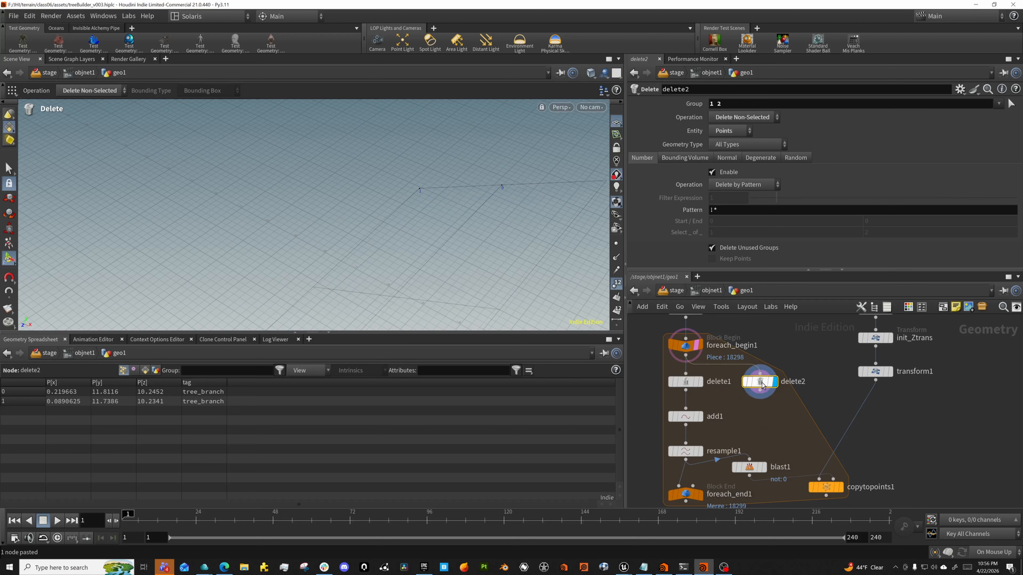
- Duplicate add1 and resample1 and chain the copies below delete2
click(689, 418)
key(ctrl+v)
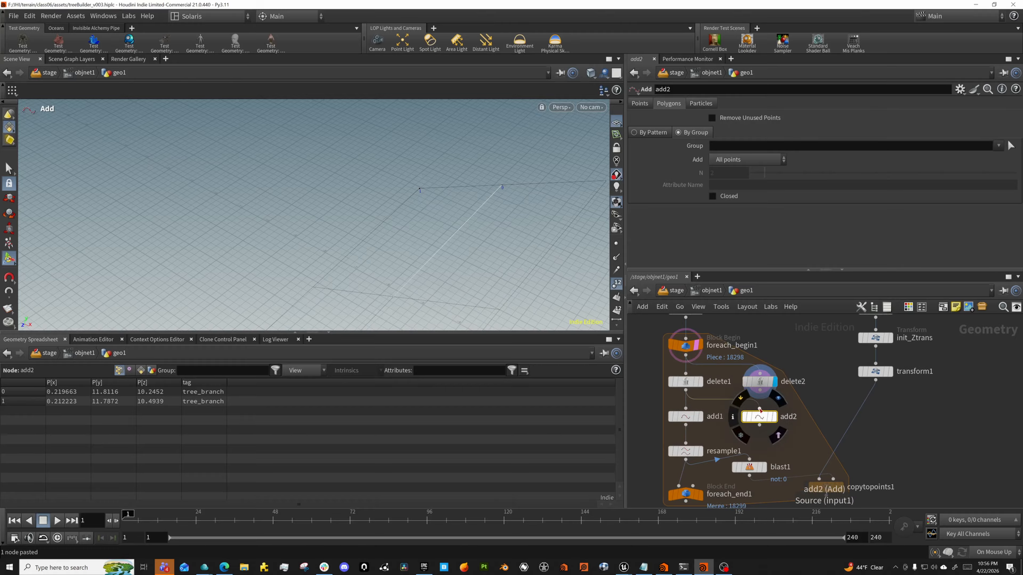
click(689, 454)
key(ctrl+c)
key(ctrl+v)
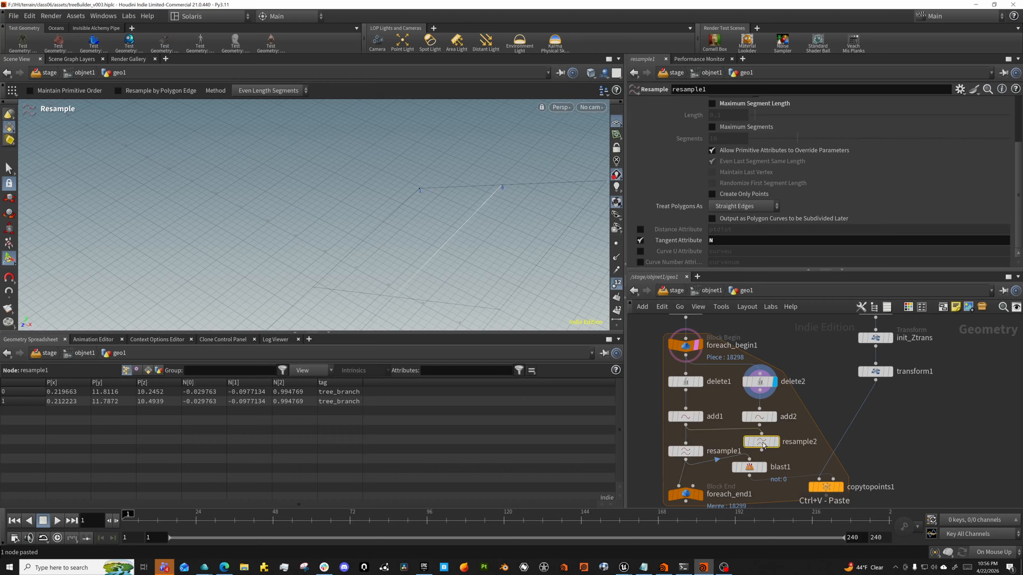
drag(761, 434, 761, 425)
drag(761, 419, 761, 411)
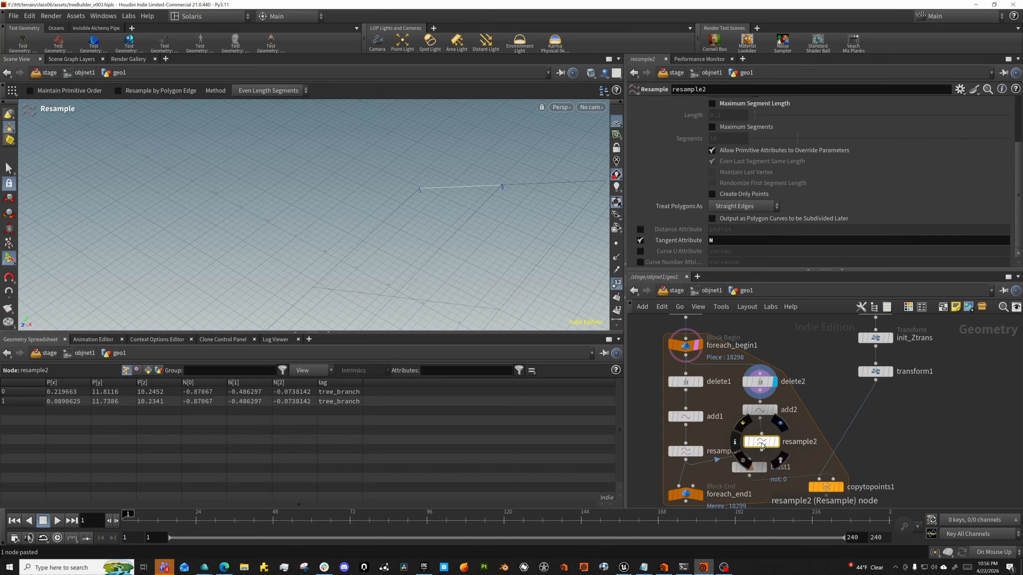
- Set resample2's tangent attribute to up and connect a copy of blast1 below it
click(710, 241)
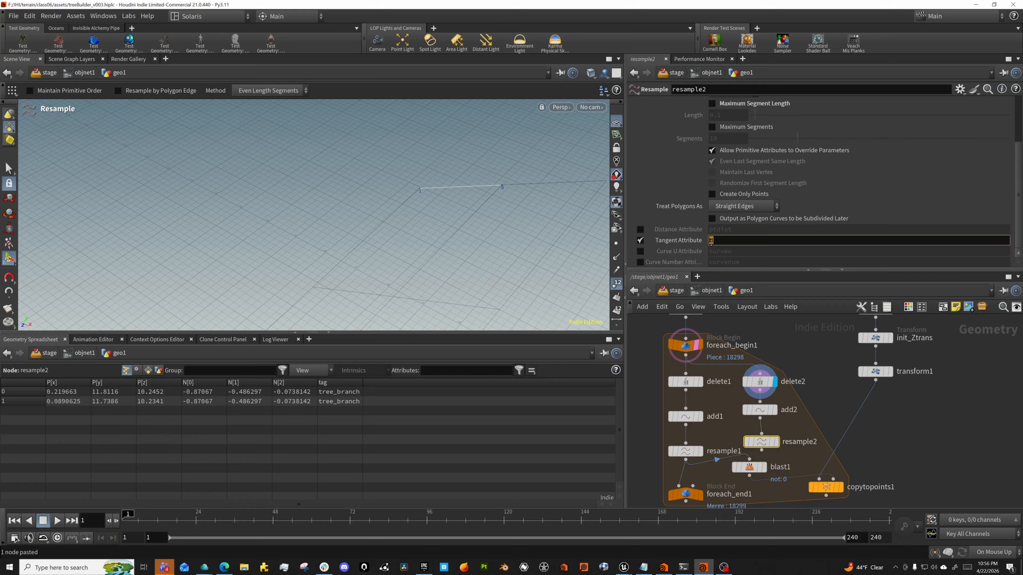
key(Return)
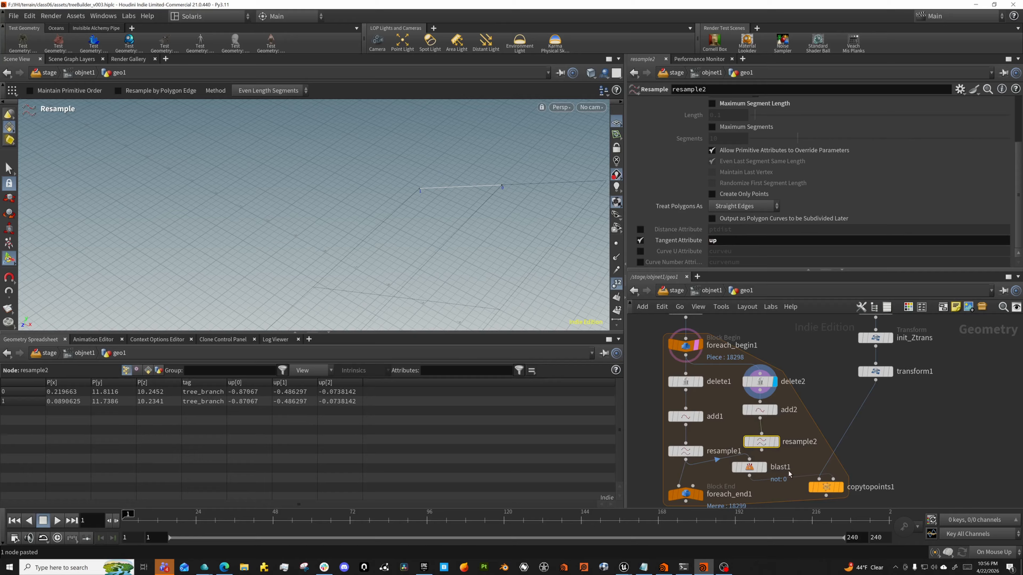
middle_drag(789, 475, 789, 430)
drag(750, 423, 761, 405)
key(ctrl+v)
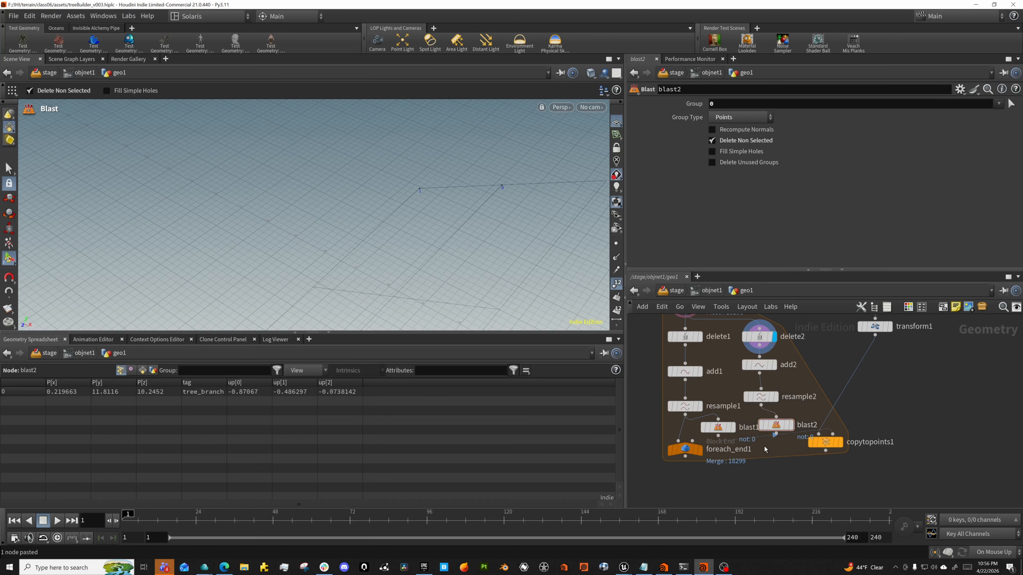
- Add an Attribute Copy node below the blasts, with blast1 as its first input and blast2 as its second
key(Tab)
text(atc)
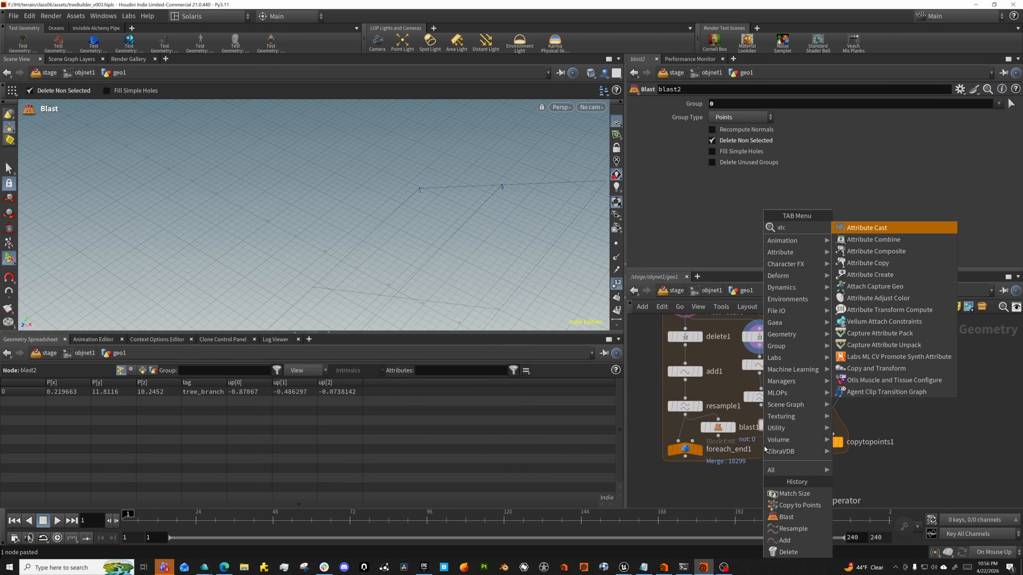
text(op)
key(Return)
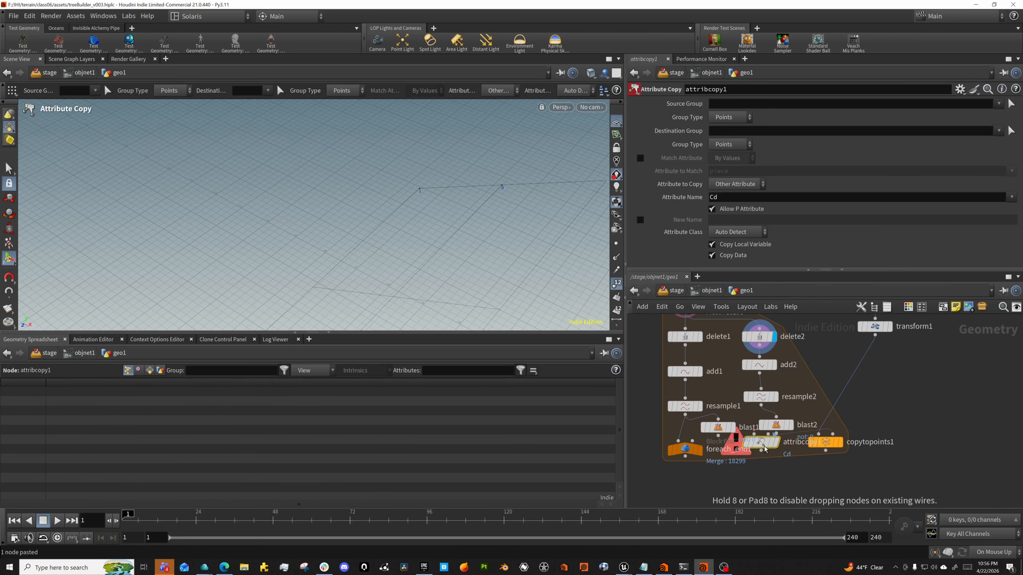
drag(764, 450, 764, 471)
drag(718, 437, 775, 435)
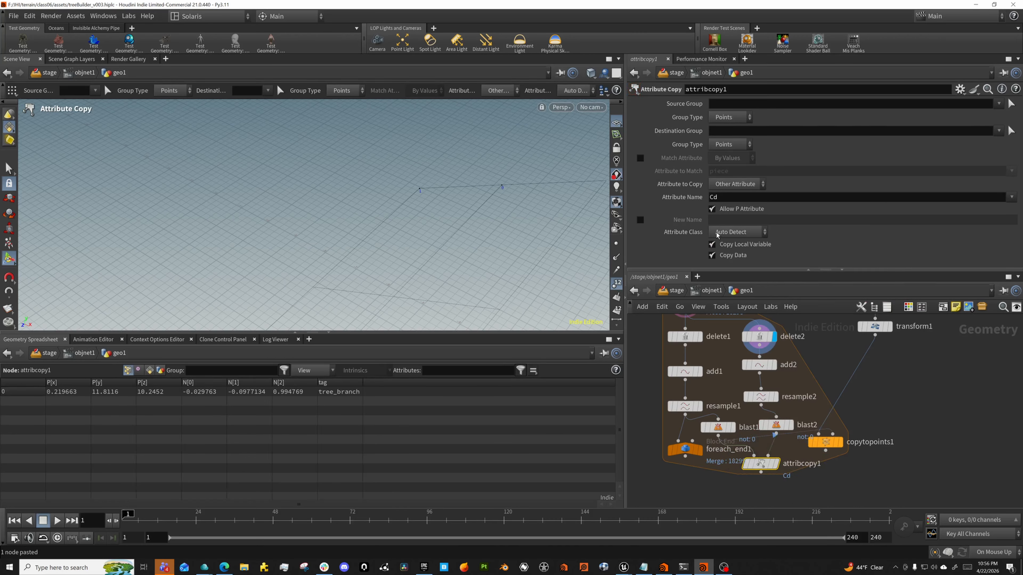
- Set attribcopy1's attribute name to up and display the node
click(727, 203)
text(up)
key(Return)
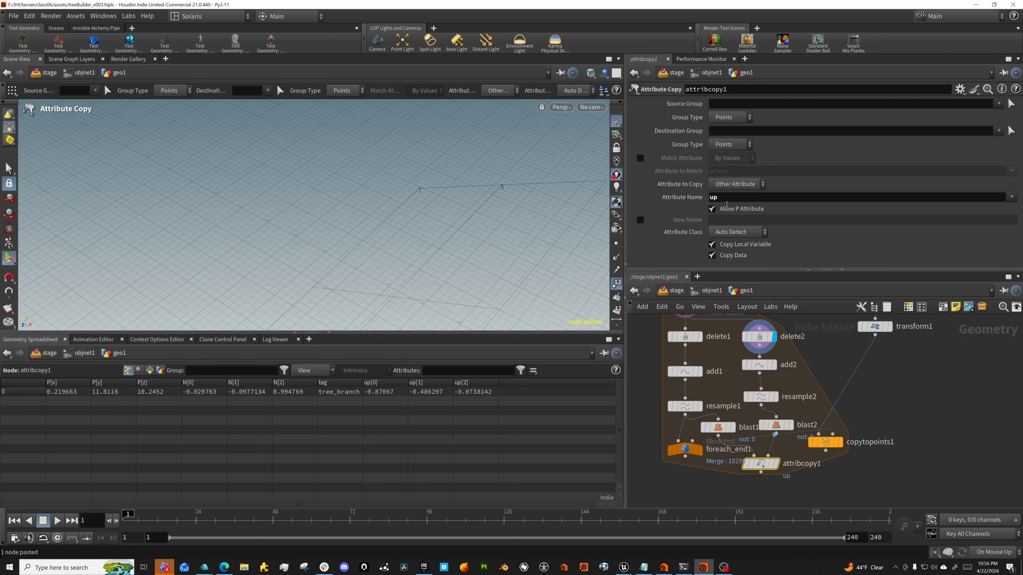
click(775, 465)
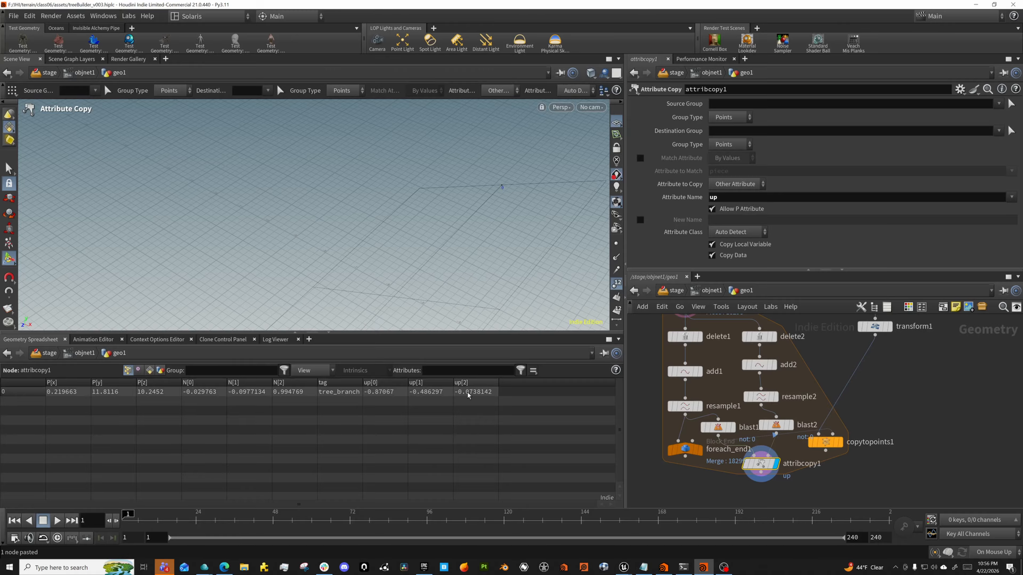
- Feed attribcopy1 into copytopoints1 as its target points, display copytopoints1 and check the leaf cluster's orientation
drag(761, 465, 834, 465)
alt+drag(459, 231, 523, 202)
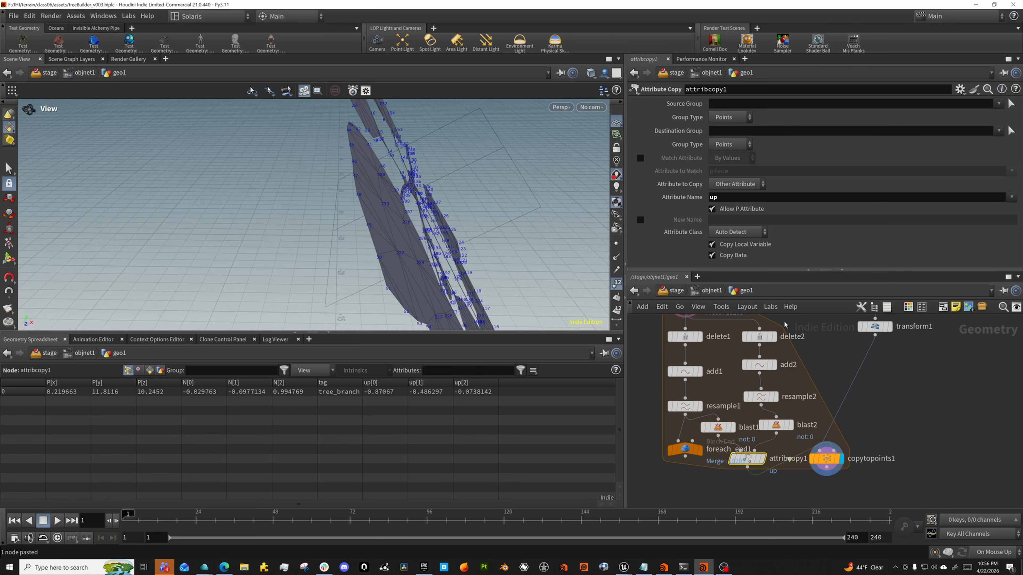
alt+drag(497, 273, 370, 246)
- Insert a second Transform node on the wire between transform1 and copytopoints1
middle_drag(888, 351, 868, 451)
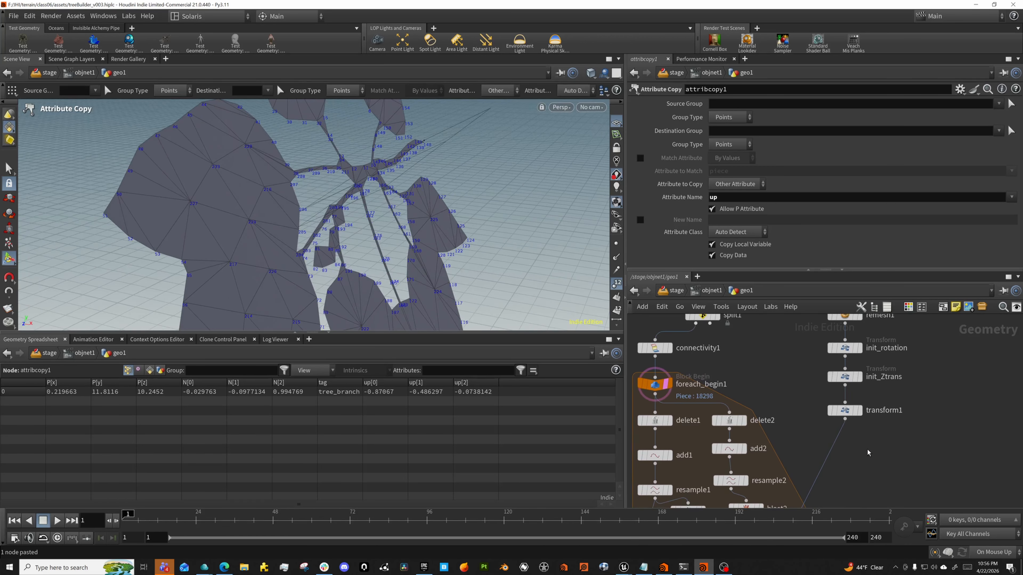
drag(845, 410, 845, 397)
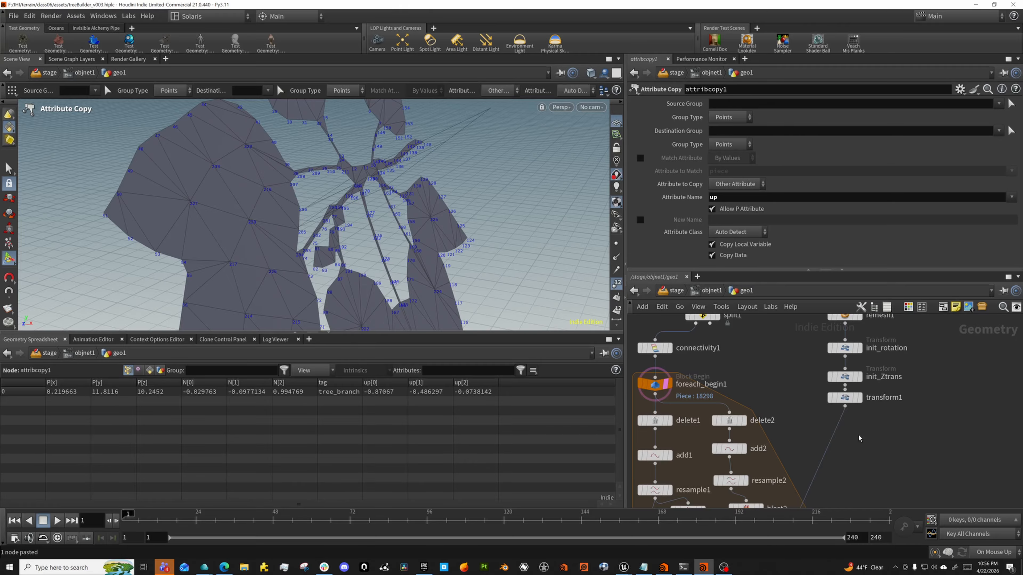
key(Tab)
text(tran)
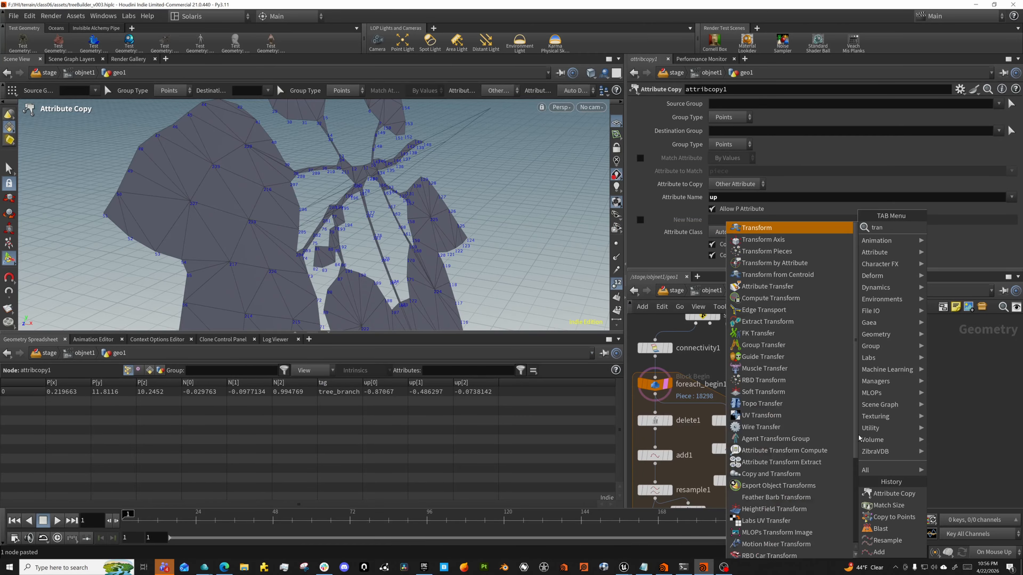
key(BackSpace)
key(BackSpace)
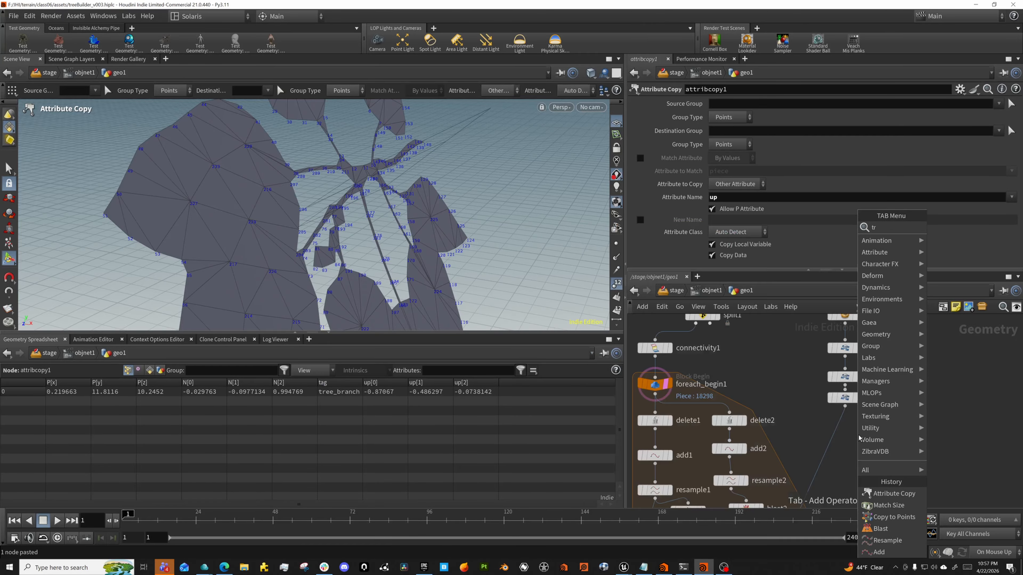
text(an)
key(Return)
click(859, 436)
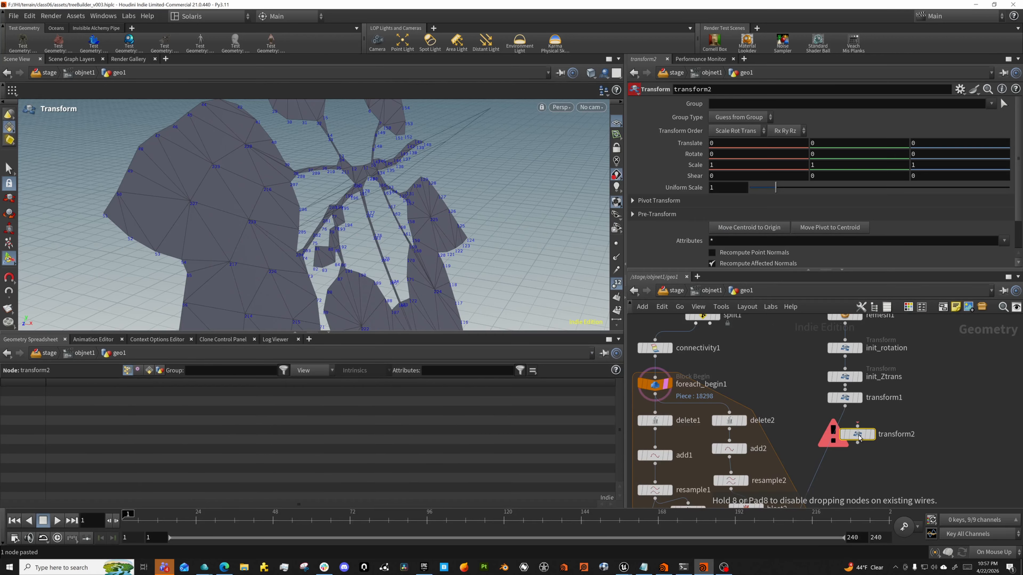
mouse_move(858, 435)
mouse_down()
mouse_move(846, 423)
mouse_move(846, 433)
mouse_up()
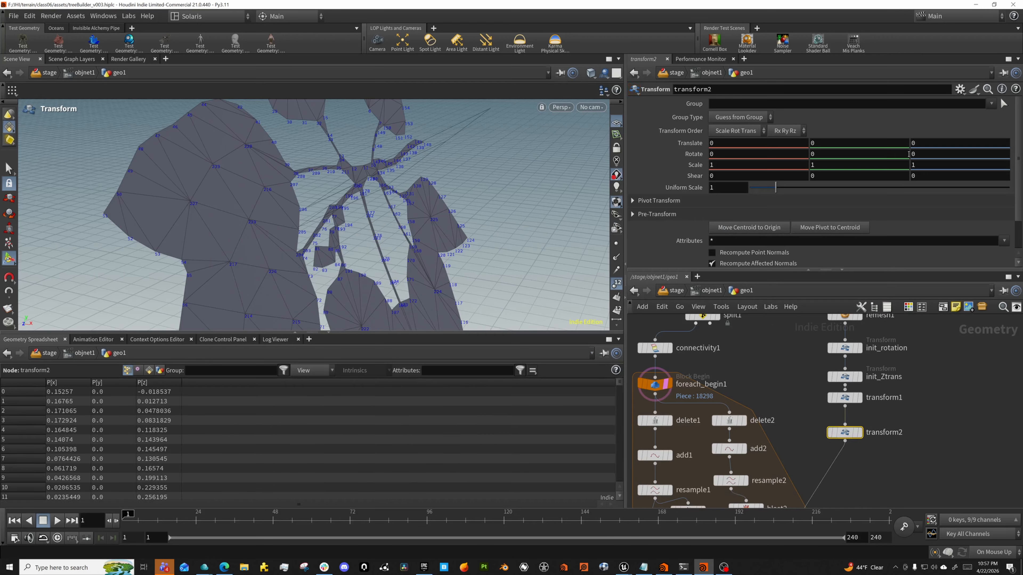
- Try a Z rotation of 90 on transform2 and inspect the leaf cluster's orientation
click(921, 154)
text(90)
key(Return)
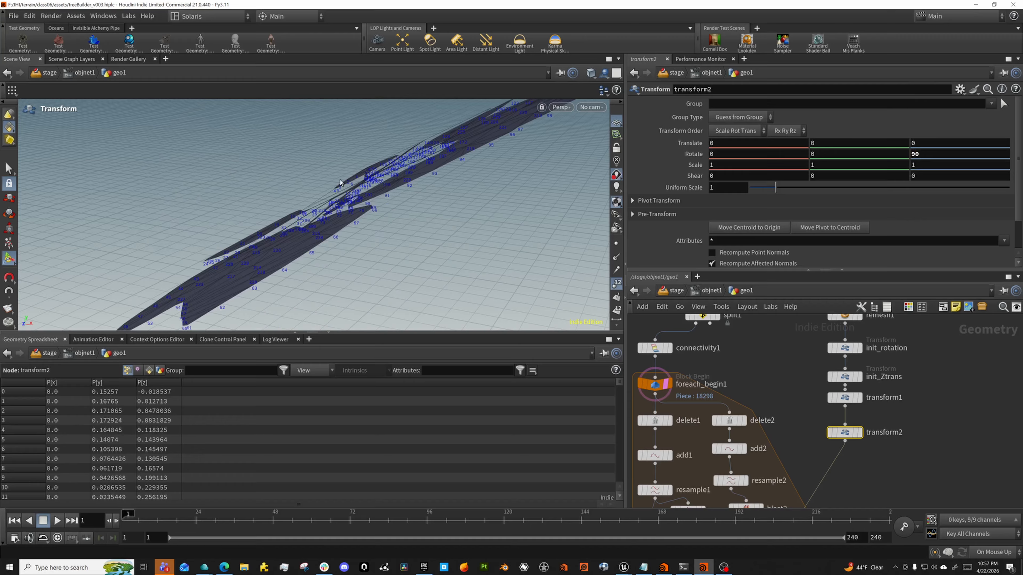
mouse_move(340, 182)
alt+mouse_down()
mouse_move(234, 198)
mouse_move(210, 229)
mouse_move(342, 197)
mouse_move(330, 197)
alt+mouse_up()
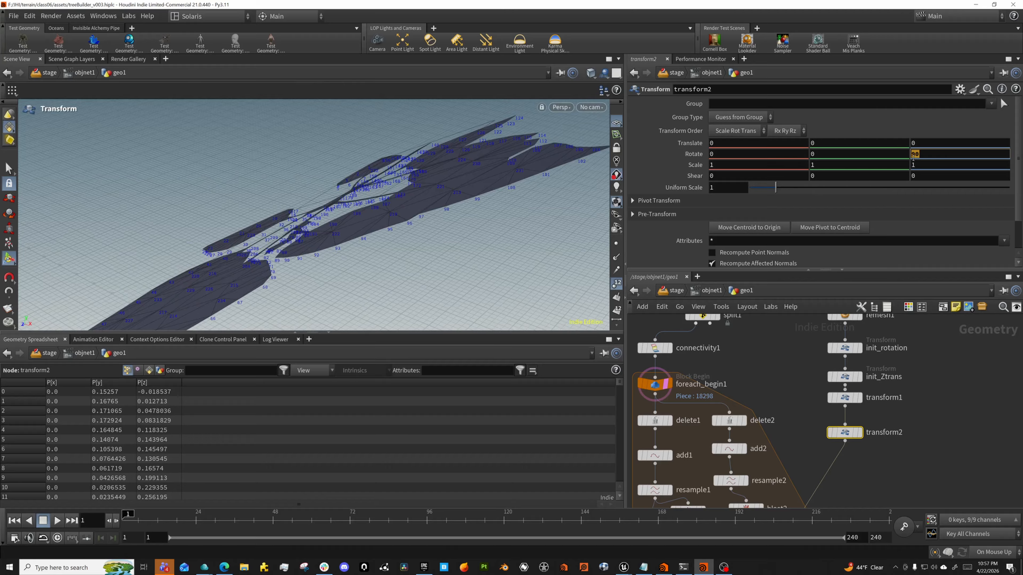
- Set transform2's Z rotation to -90 and check the leaf cluster from several angles
text(-90)
key(Return)
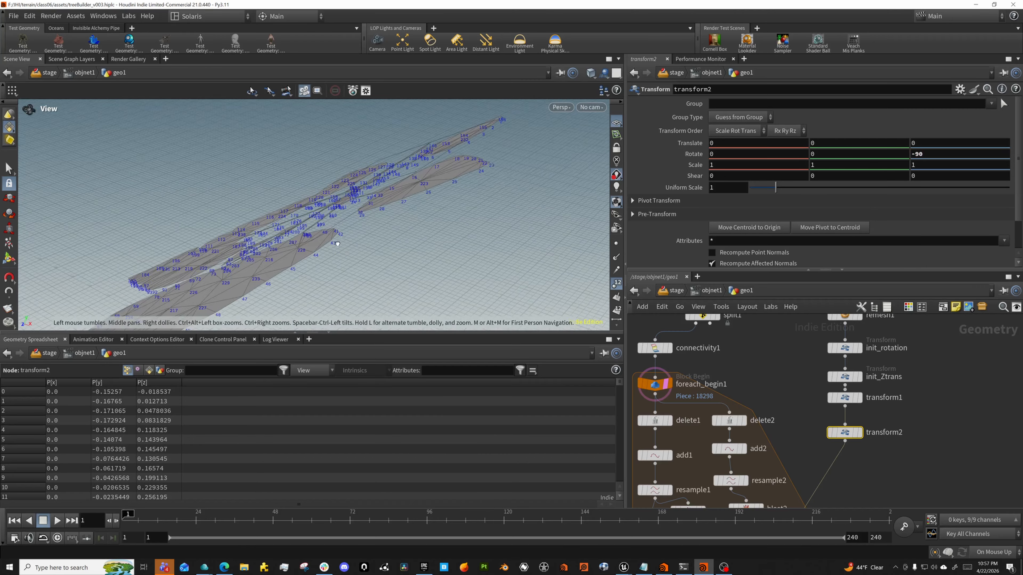
alt+drag(295, 236, 322, 197)
key(t)
- Move foreach_end1 and copytopoints1 further down the network to make room for more nodes in the loop
middle_drag(755, 413, 744, 381)
scroll(744, 381, down, 3)
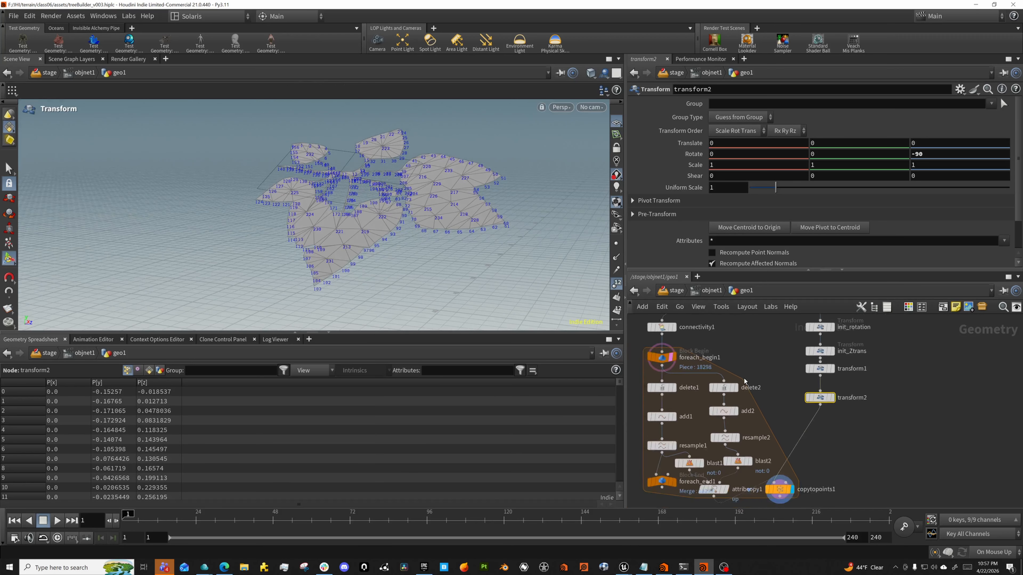
drag(686, 451, 687, 494)
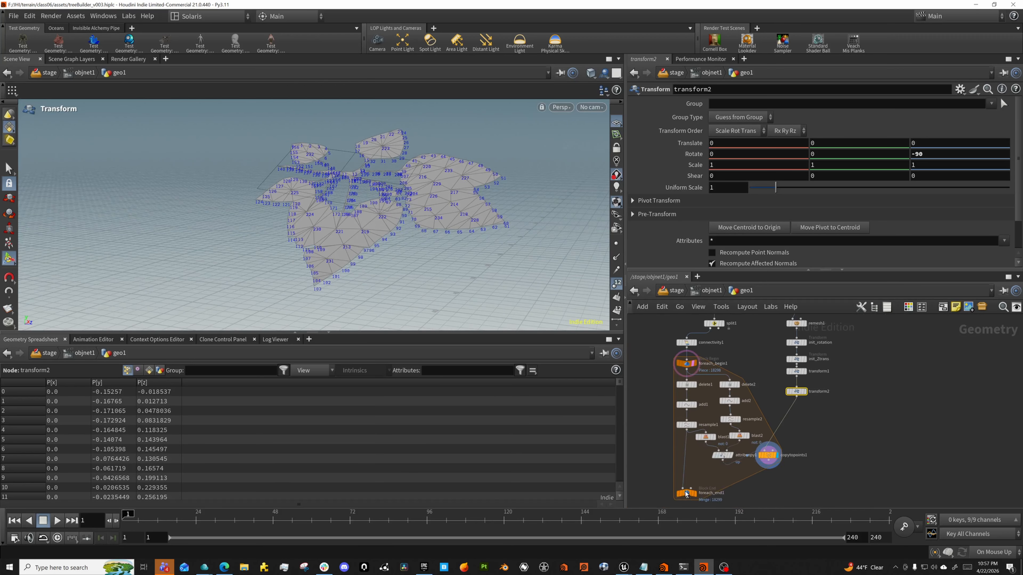
middle_drag(692, 499, 693, 445)
click(688, 445)
key(Escape)
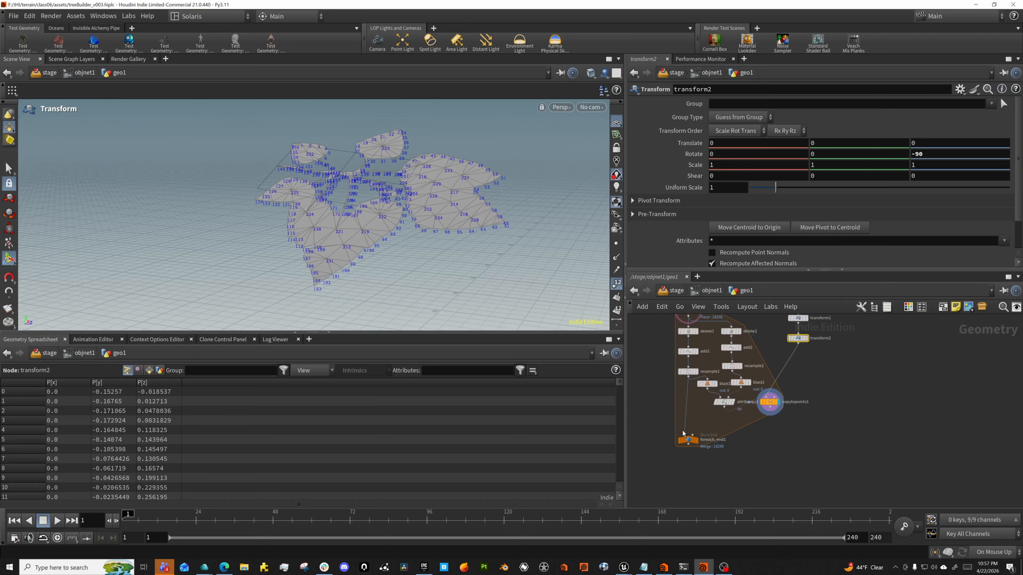
drag(688, 442, 688, 487)
drag(763, 415, 747, 437)
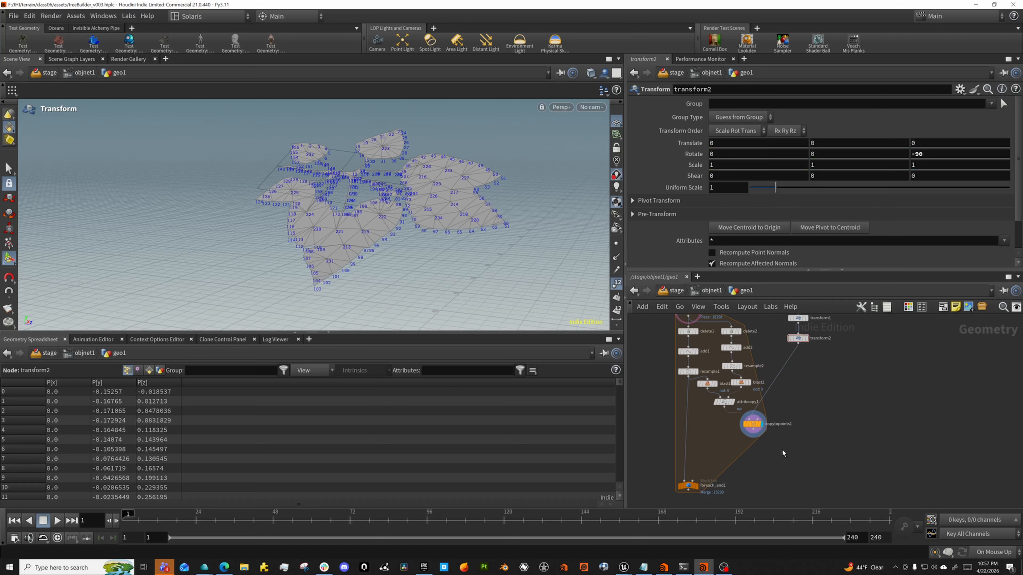
key(Tab)
text(mat)
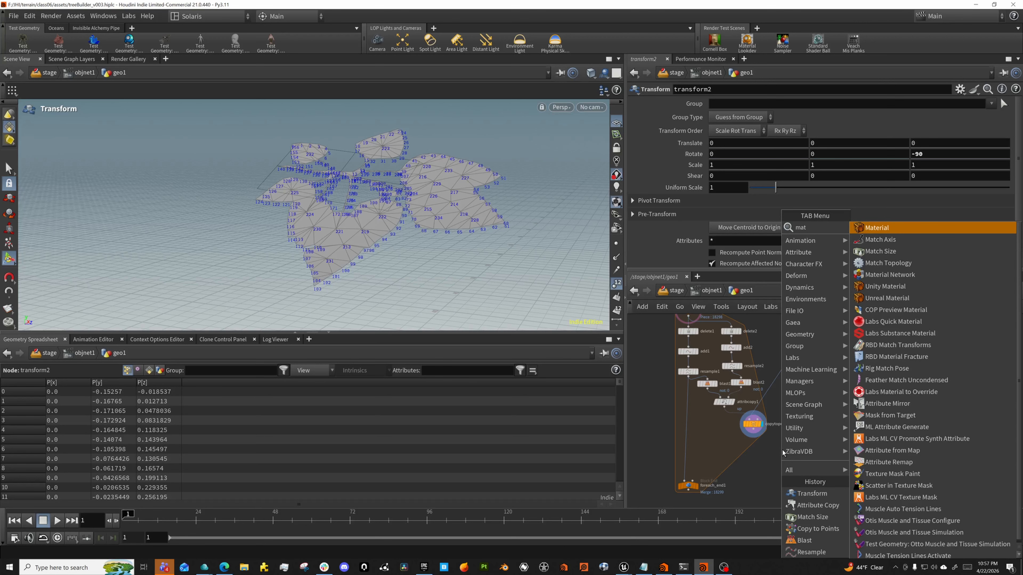
text(ch)
key(Return)
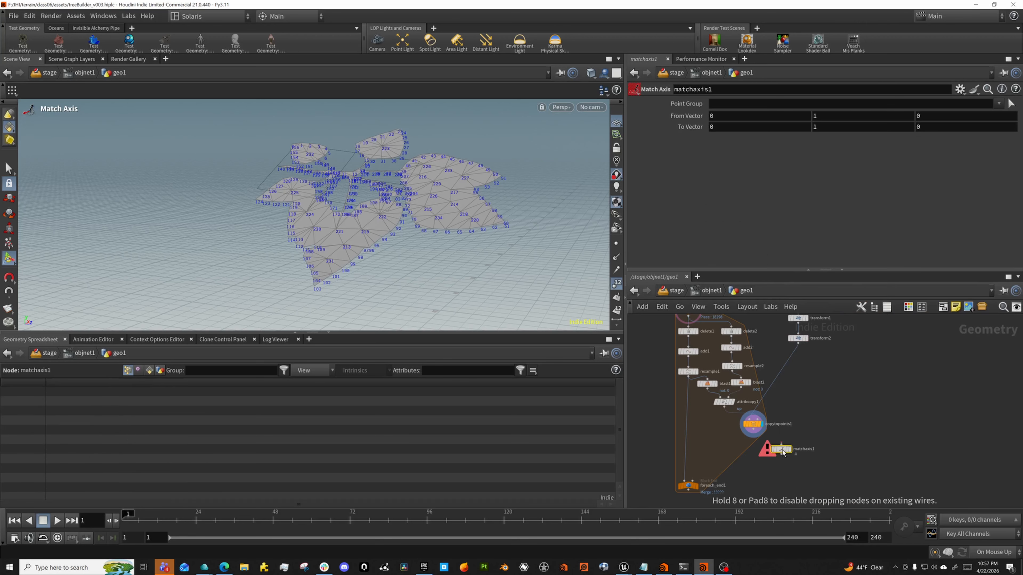
key(Delete)
- Add a Match Size node beside copytopoints1 and connect copytopoints1 to its first input
key(Tab)
text(mat)
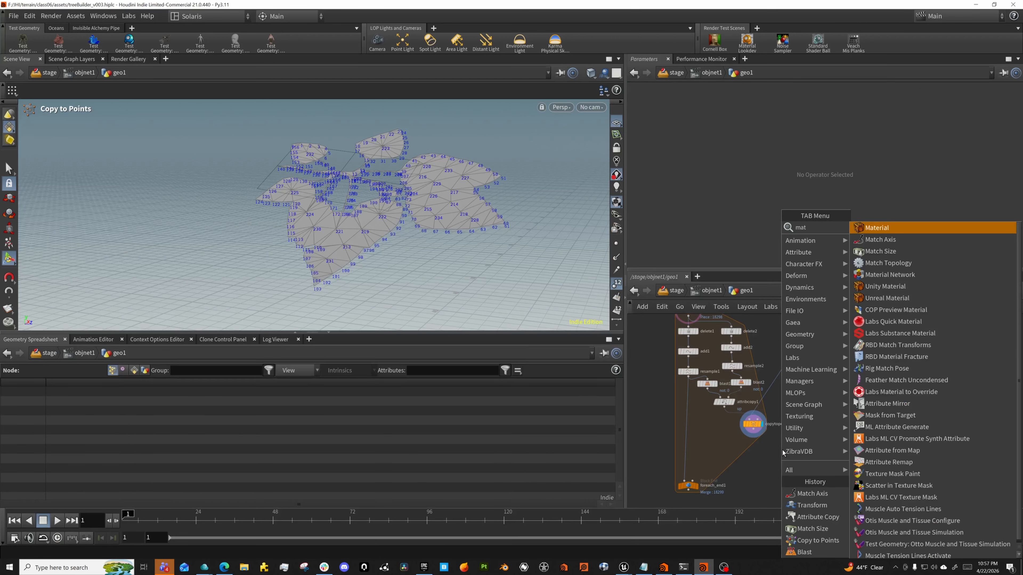
key(Down)
key(Down)
key(Return)
click(781, 448)
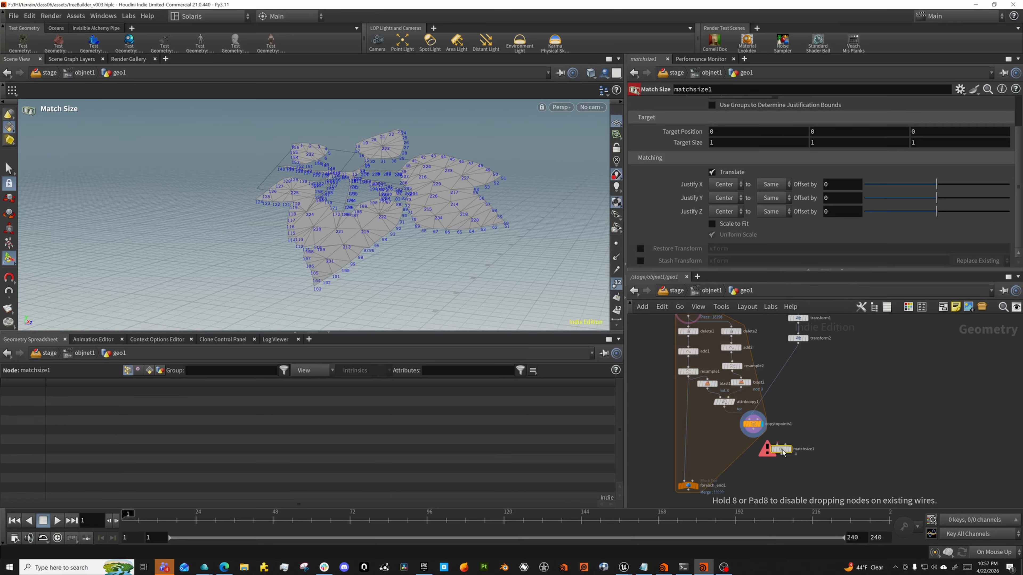
drag(762, 433, 782, 445)
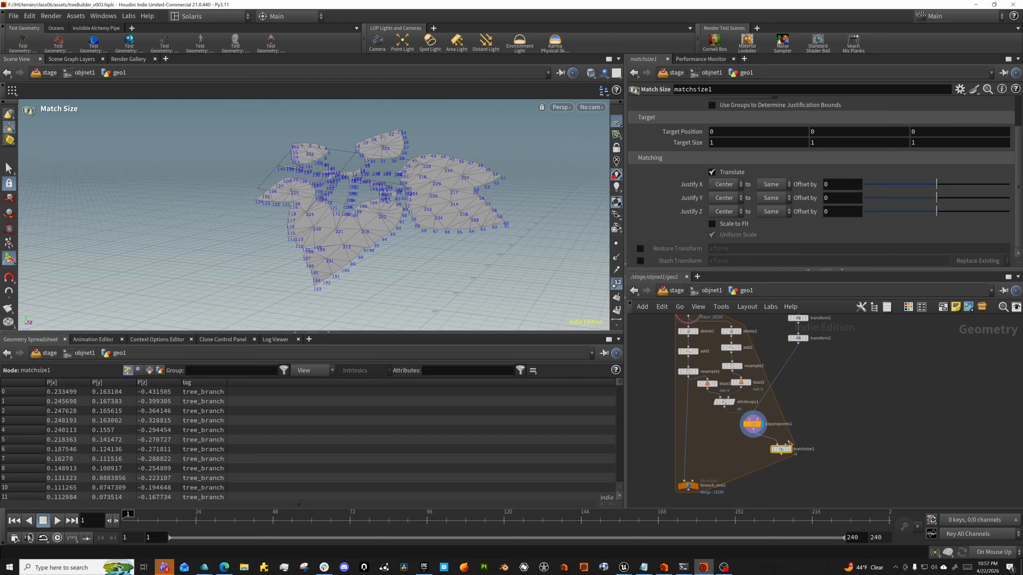
- Connect foreach_begin1 to matchsize1's second input as the size reference and display matchsize1
drag(708, 336, 689, 318)
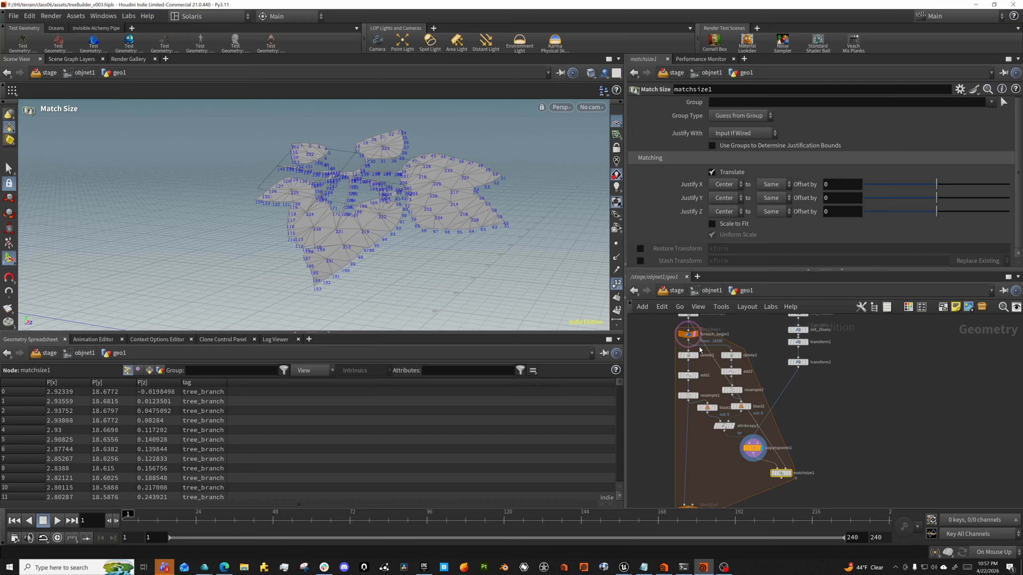
drag(711, 359, 745, 398)
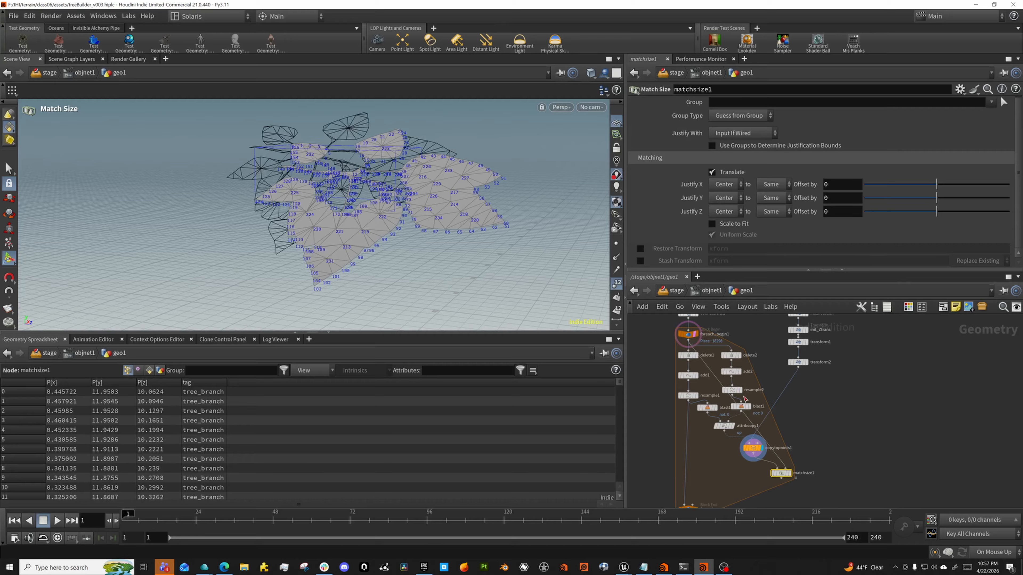
scroll(764, 459, up, 3)
click(790, 456)
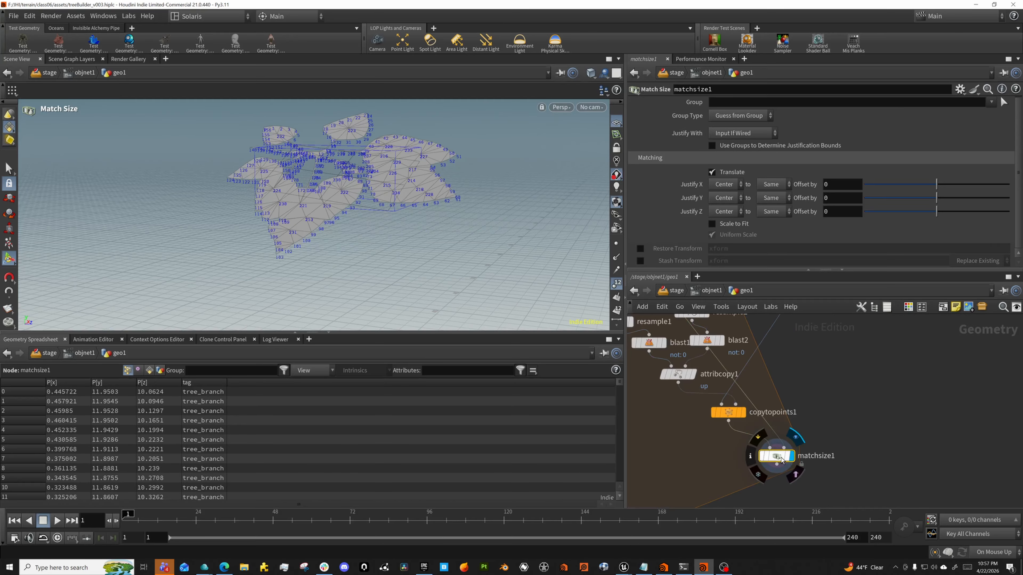
mouse_move(344, 178)
alt+mouse_down()
mouse_move(397, 240)
mouse_move(322, 192)
mouse_move(355, 202)
mouse_move(331, 166)
alt+mouse_up()
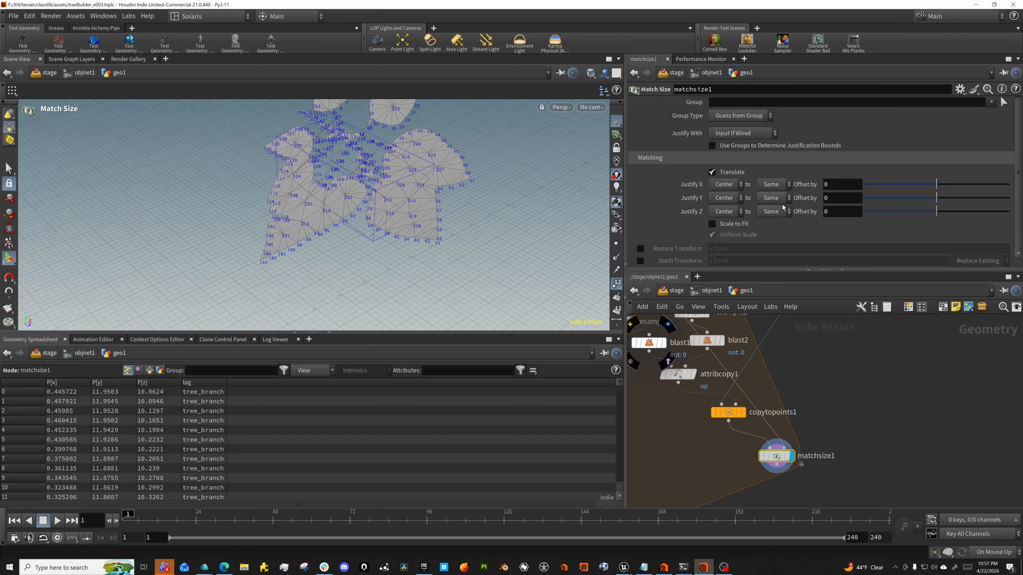
- Enable Scale to Fit on matchsize1, comparing the cluster's fit with Translate off and back on
click(712, 172)
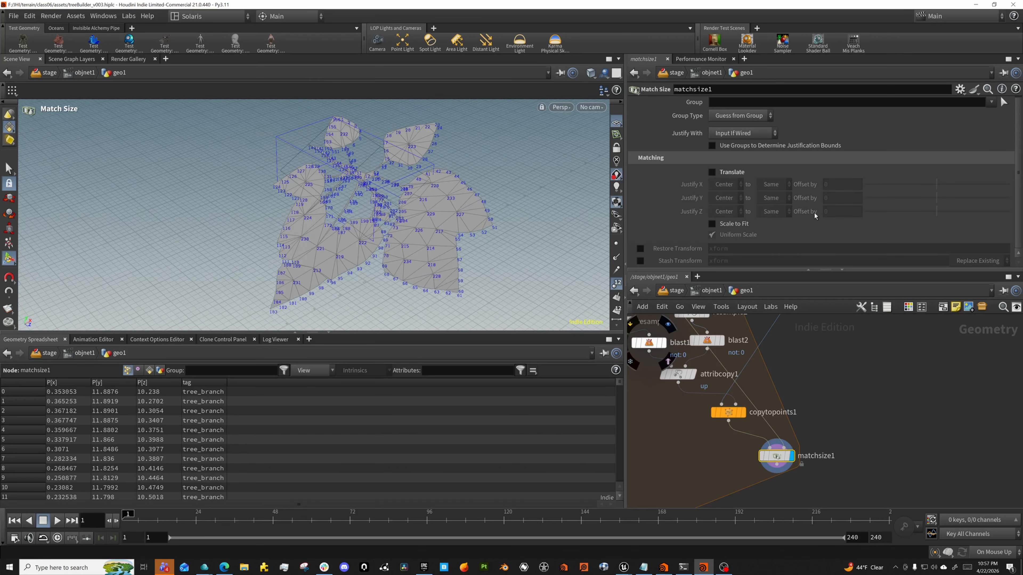
click(712, 224)
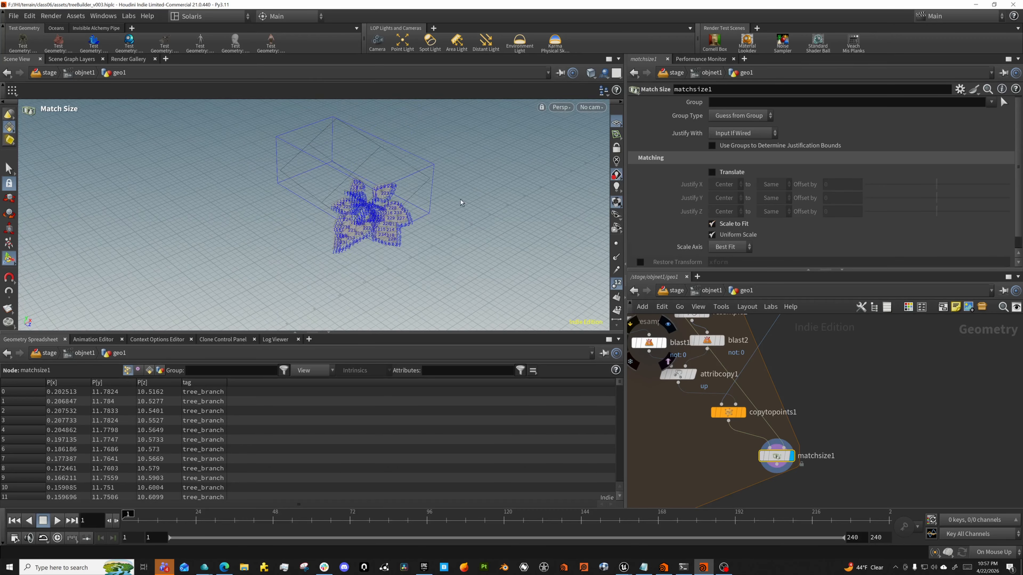
alt+drag(461, 202, 431, 189)
click(712, 172)
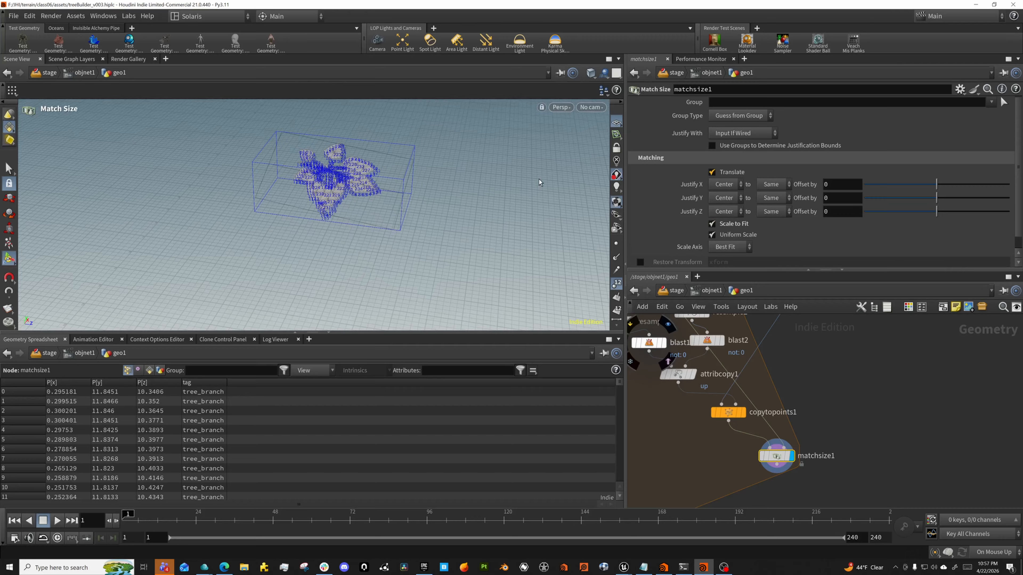
alt+drag(351, 178, 405, 169)
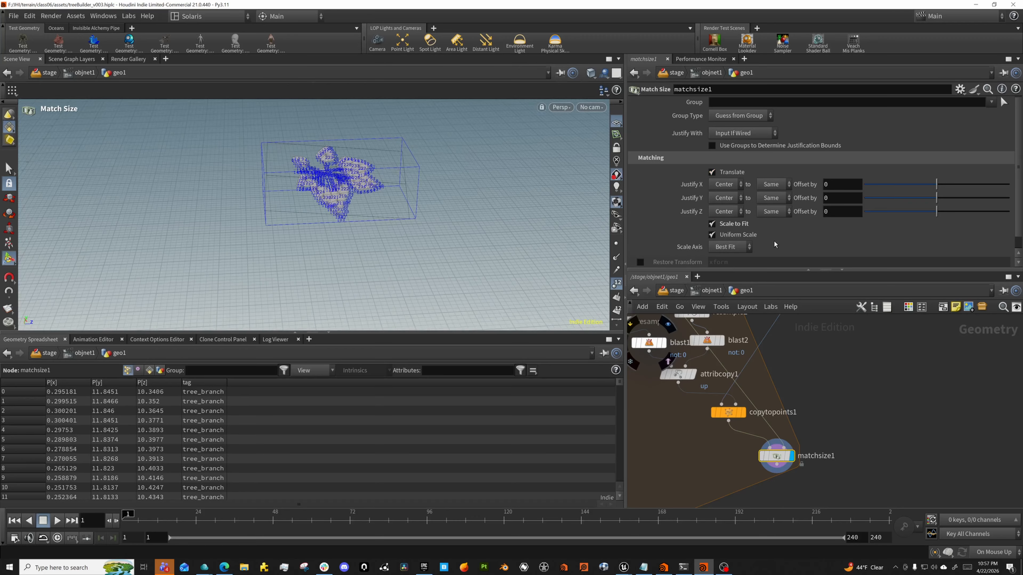
- Try the Perimeter scale axis on matchsize1
click(744, 246)
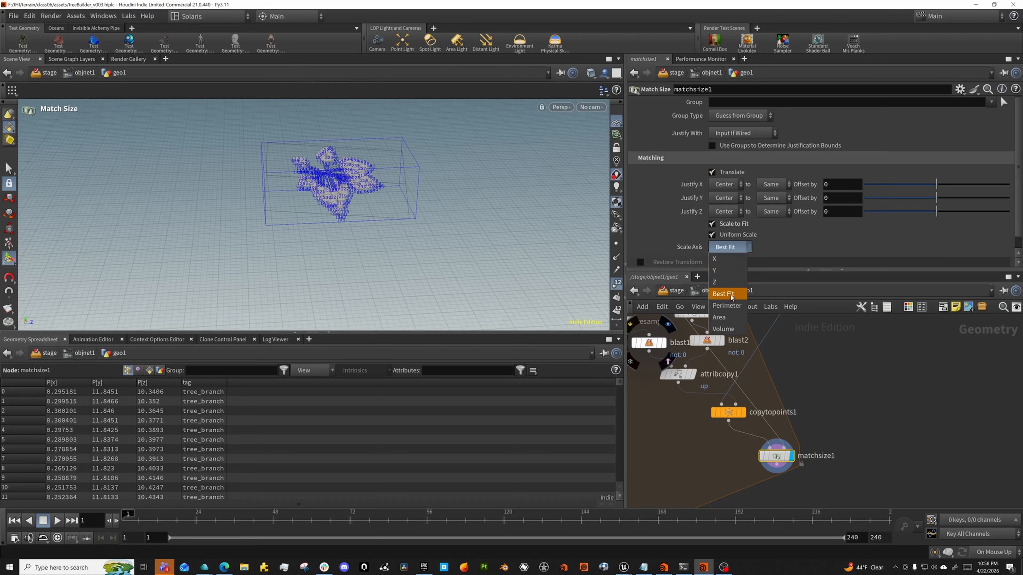
click(730, 306)
click(730, 247)
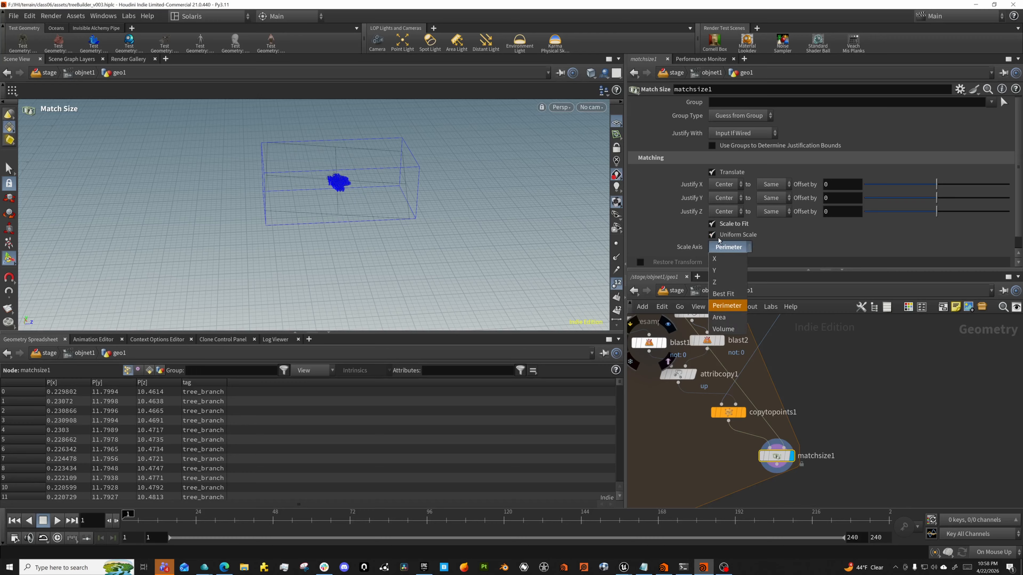
click(719, 239)
- Turn off Uniform Scale on matchsize1 and inspect how the leaf cluster fills the card's bounds
click(712, 235)
alt+drag(457, 190, 409, 213)
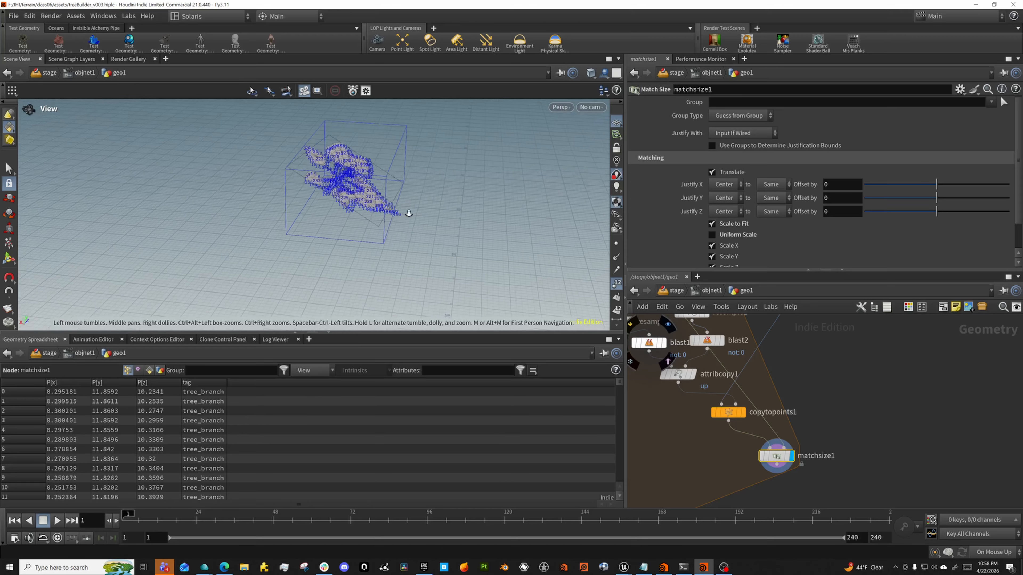
alt+right_drag(409, 214, 505, 210)
alt+drag(481, 198, 432, 207)
alt+middle_drag(432, 207, 442, 229)
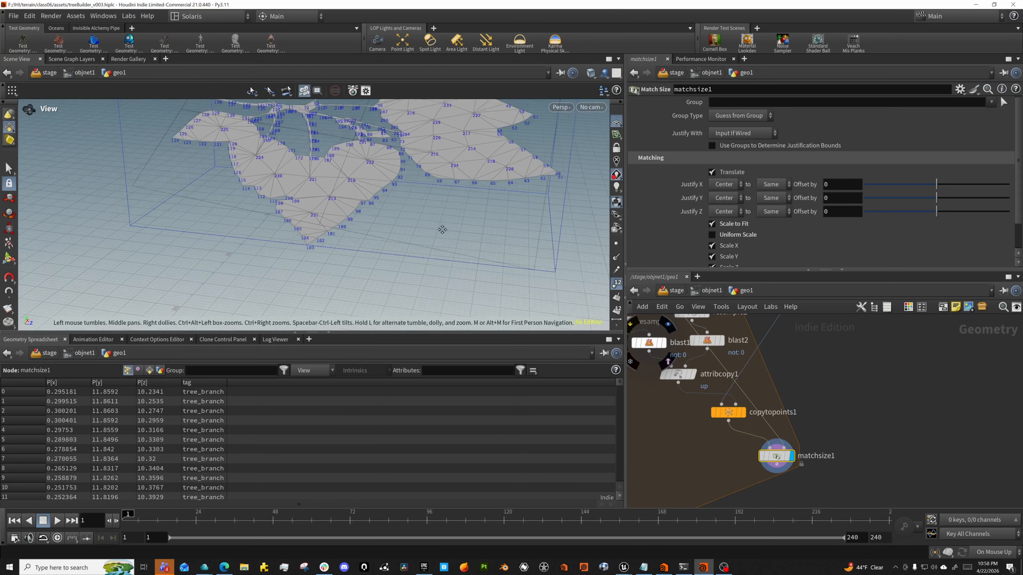
drag(442, 230, 526, 264)
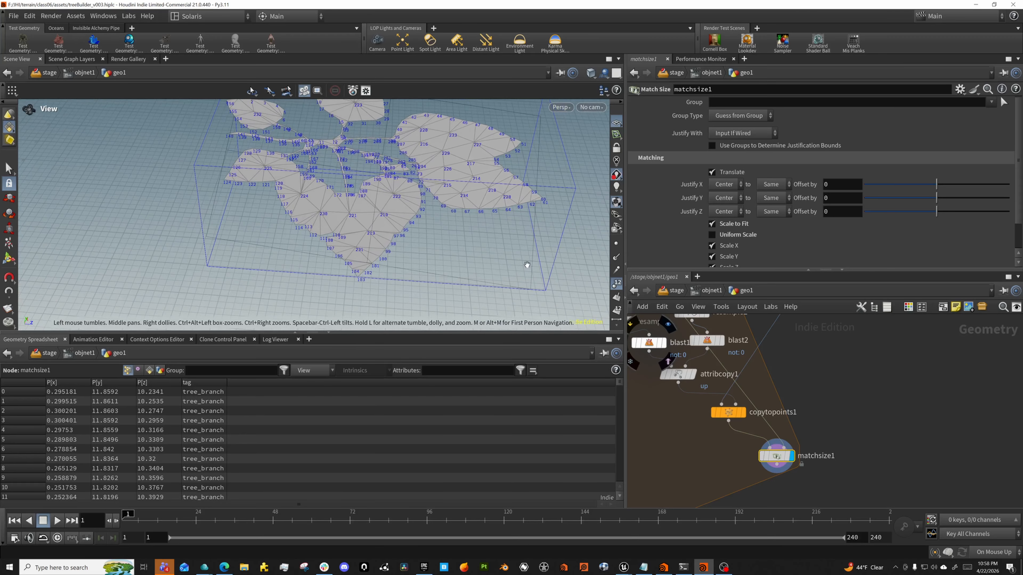
scroll(792, 376, down, 5)
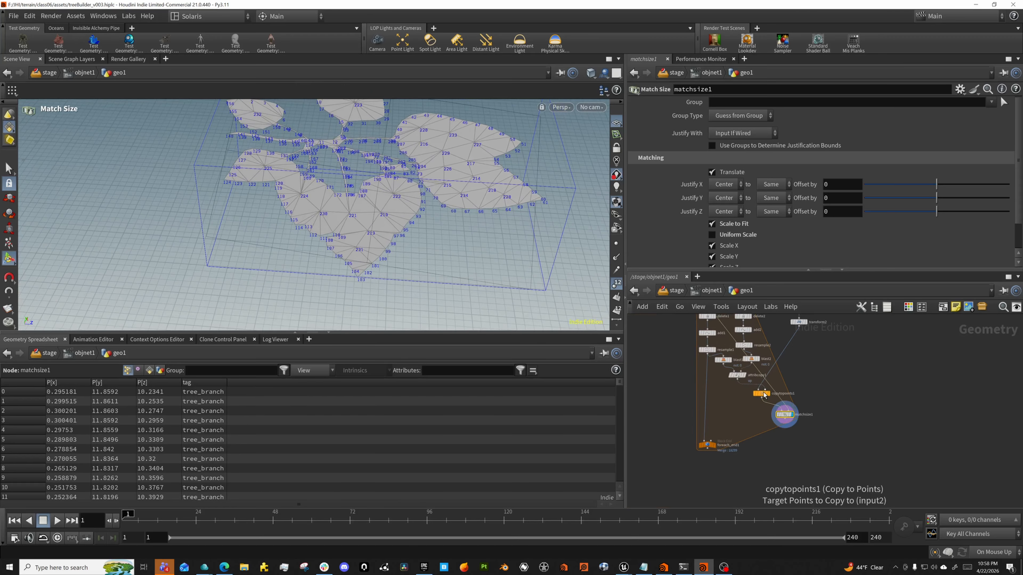
- Insert an Attribute Create node between attribcopy1 and copytopoints1 and name its attribute pscale
drag(764, 393, 758, 397)
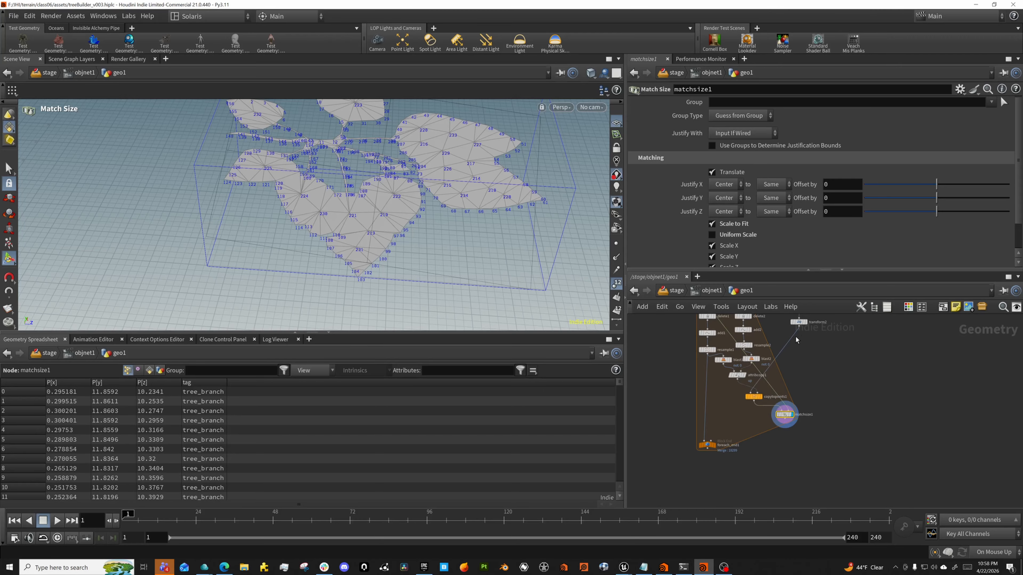
key(Tab)
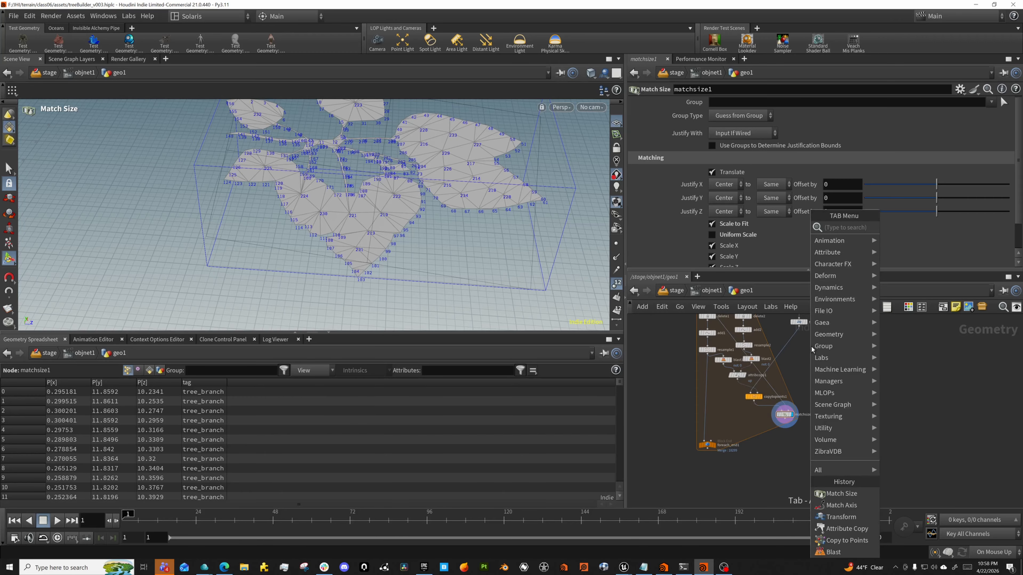
text(atcr)
key(Return)
click(811, 347)
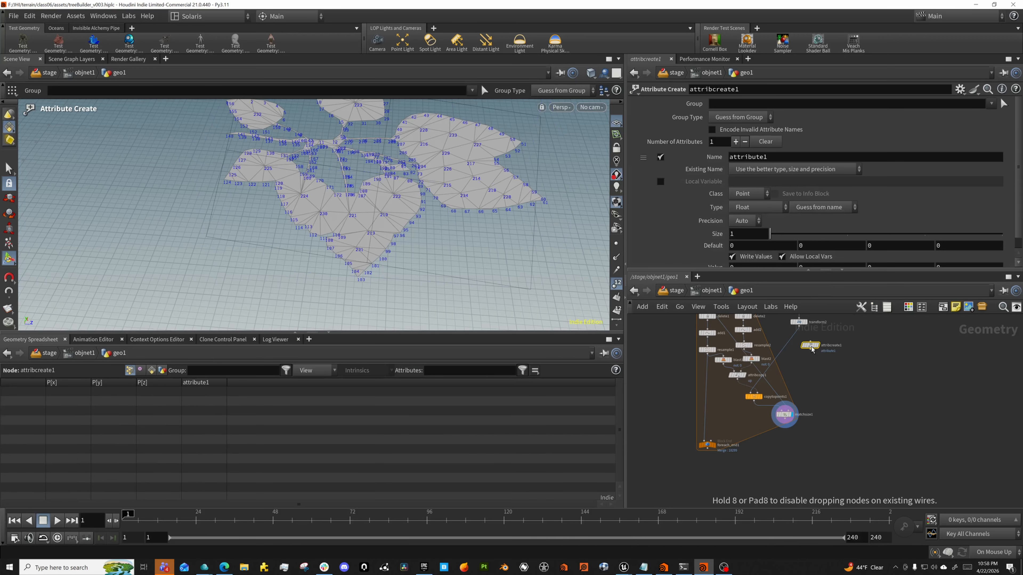
drag(812, 347, 740, 393)
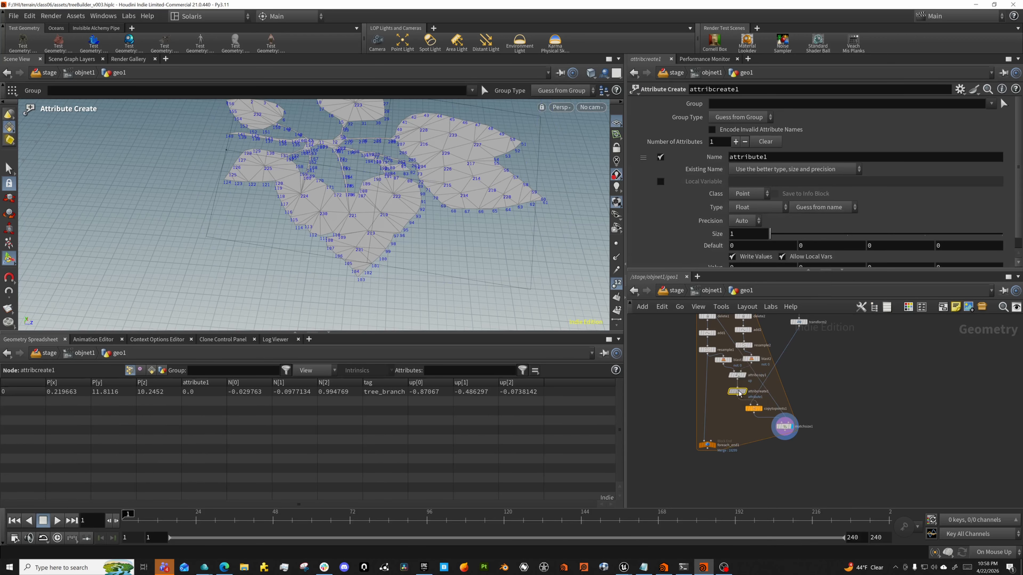
click(744, 158)
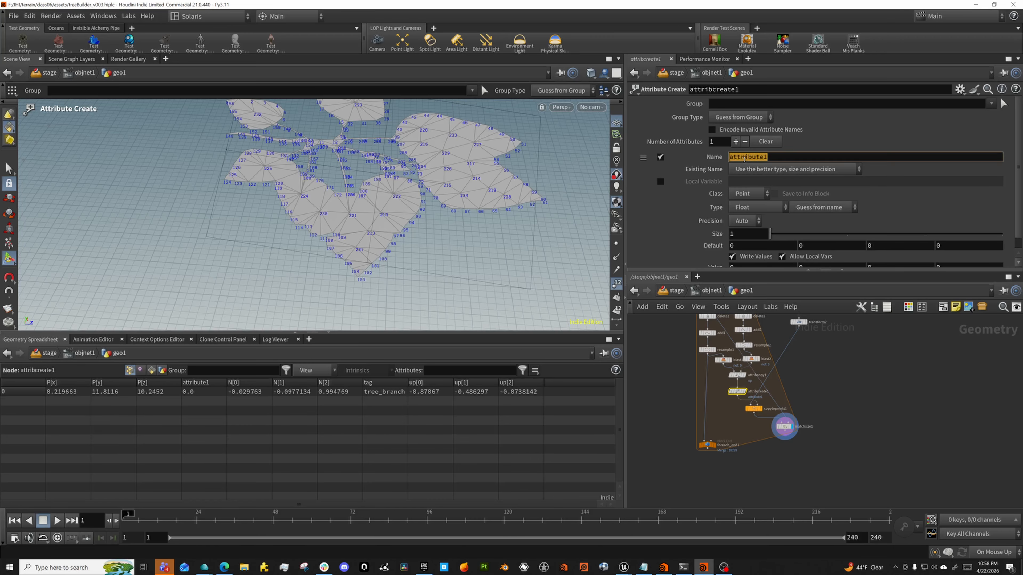
key(Return)
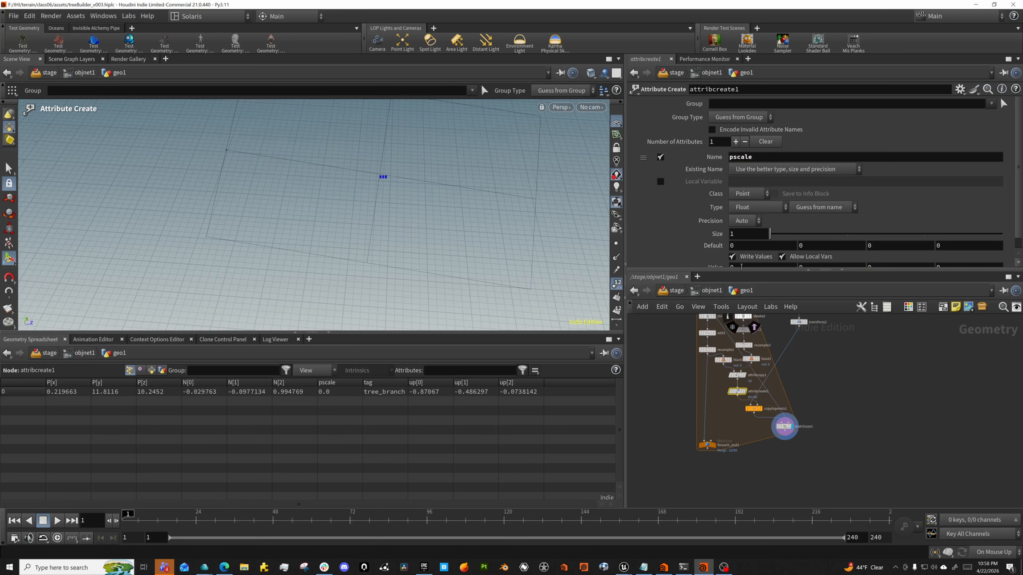
- Display copytopoints1, set the pscale value on attribcreate1 to 0.5 and inspect the leaf cluster against the card
click(753, 408)
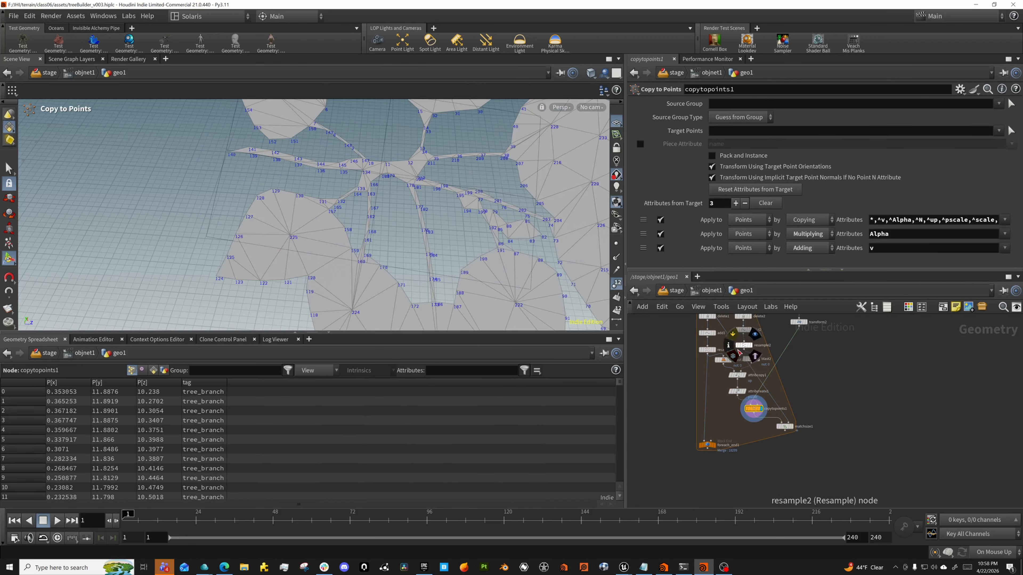
click(737, 391)
scroll(711, 235, down, 1)
click(744, 255)
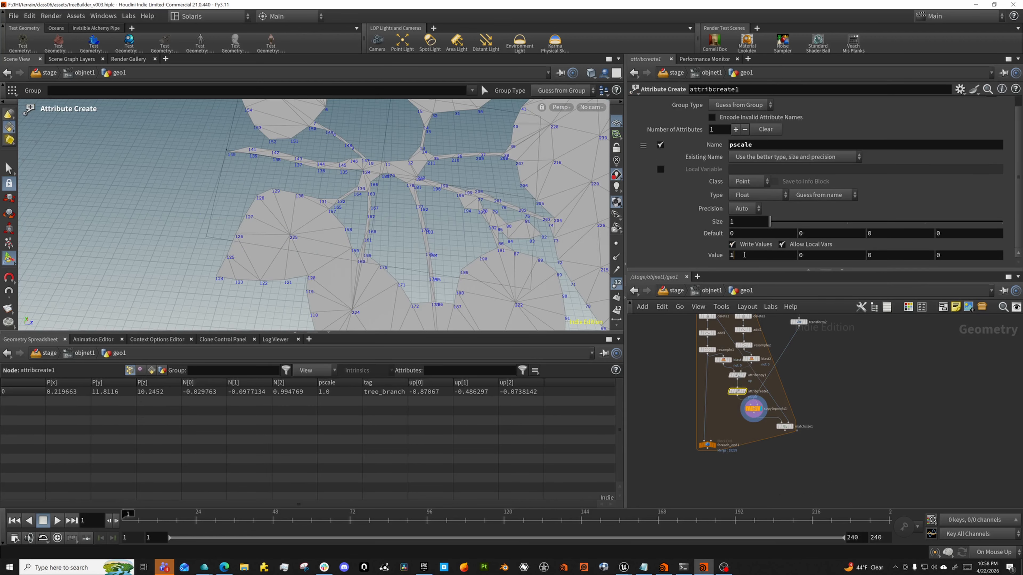
text(.5)
key(Return)
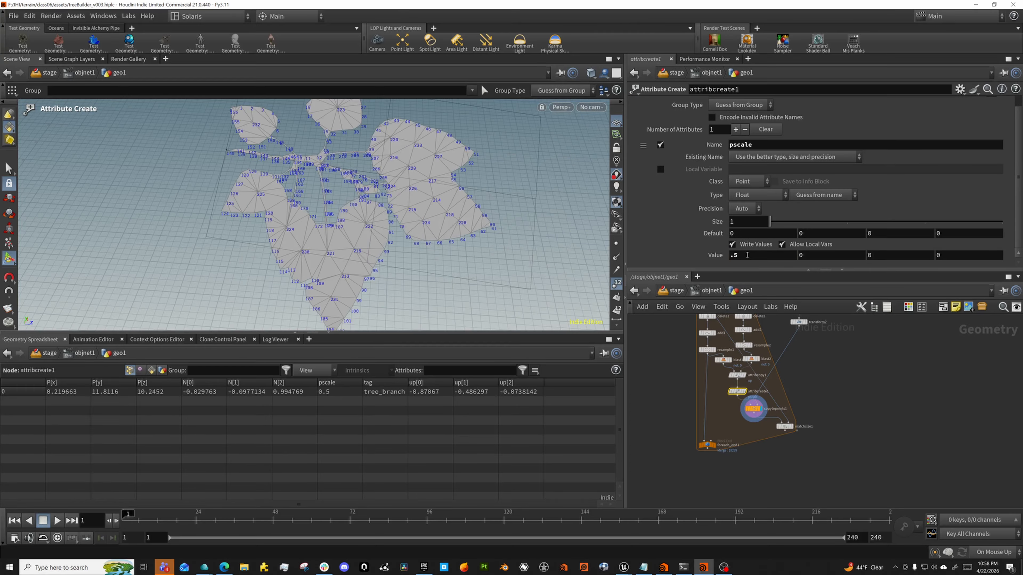
alt+drag(351, 176, 342, 200)
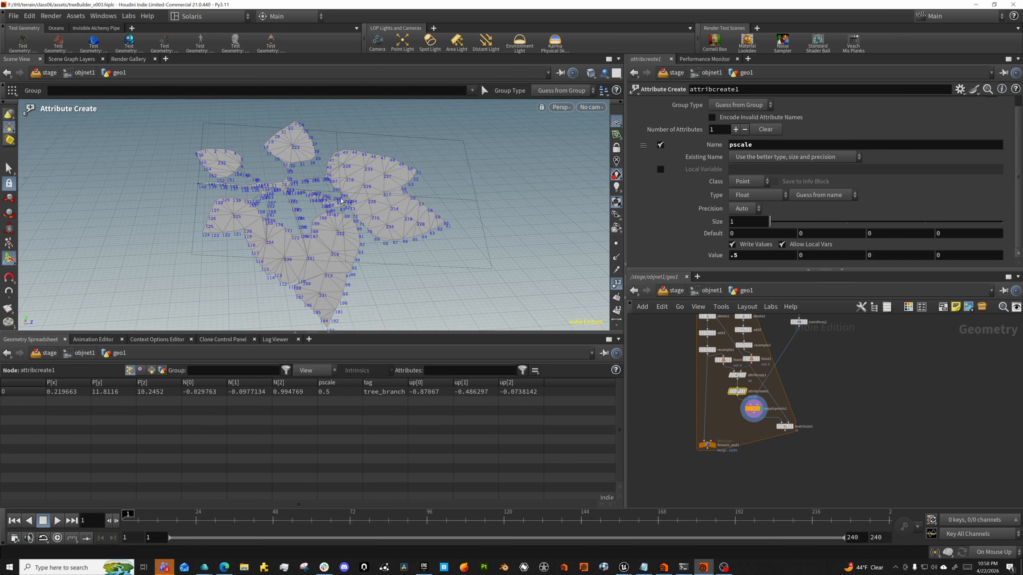
alt+drag(423, 186, 396, 202)
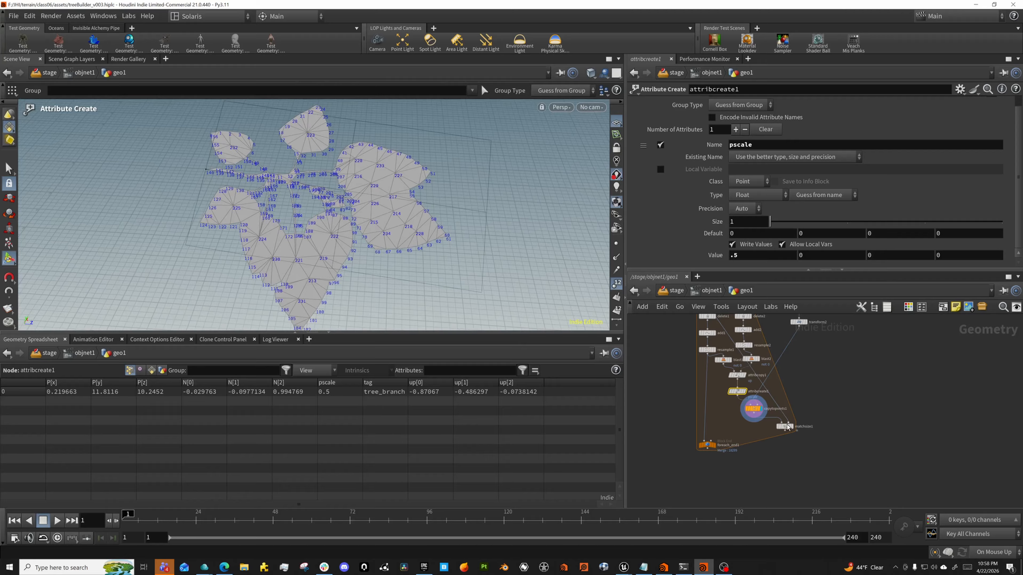
- Display matchsize1 to compare its result with the pscale sizing, and return the display to copytopoints1
drag(788, 427, 800, 415)
click(804, 412)
click(797, 415)
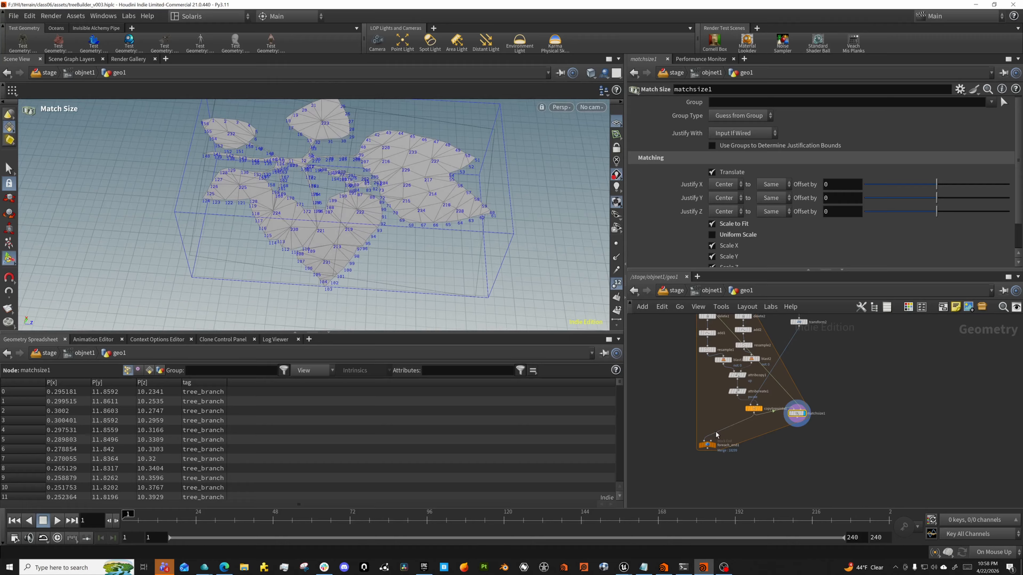
click(764, 397)
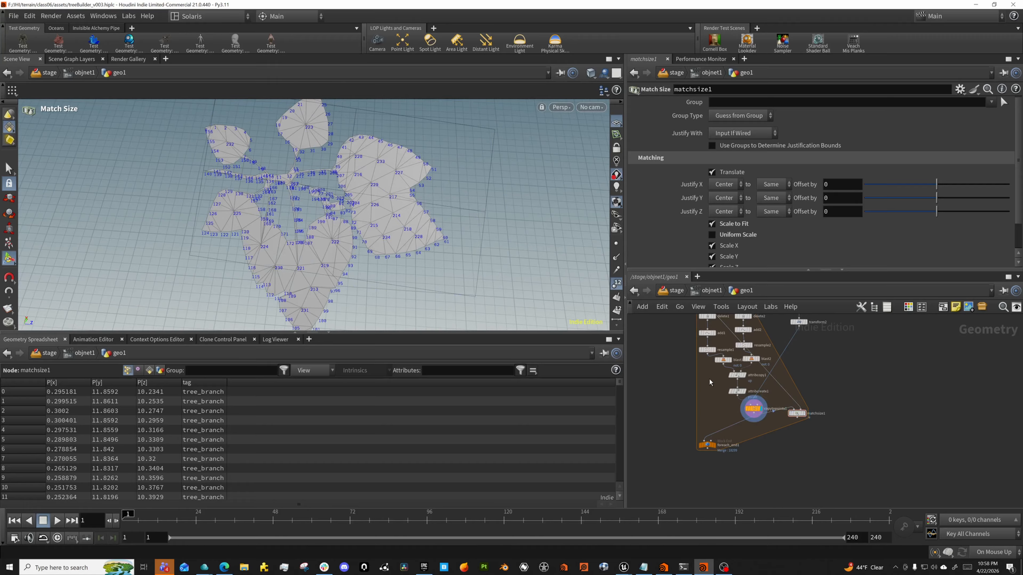
- Try a pscale value of 0.675, set it to 0.625 and check the leaf cluster against the card from the side
click(737, 392)
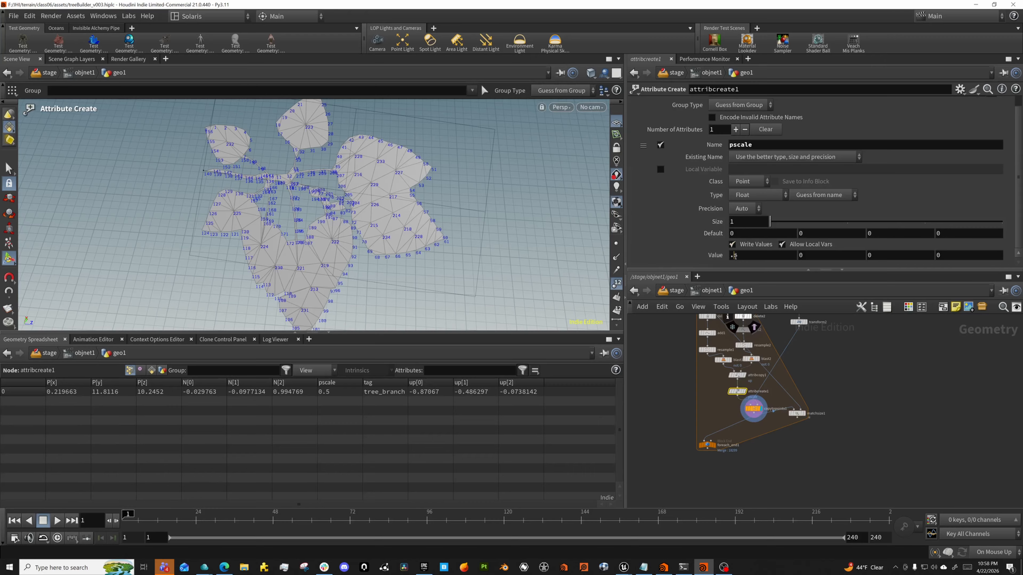
text(67)
key(Return)
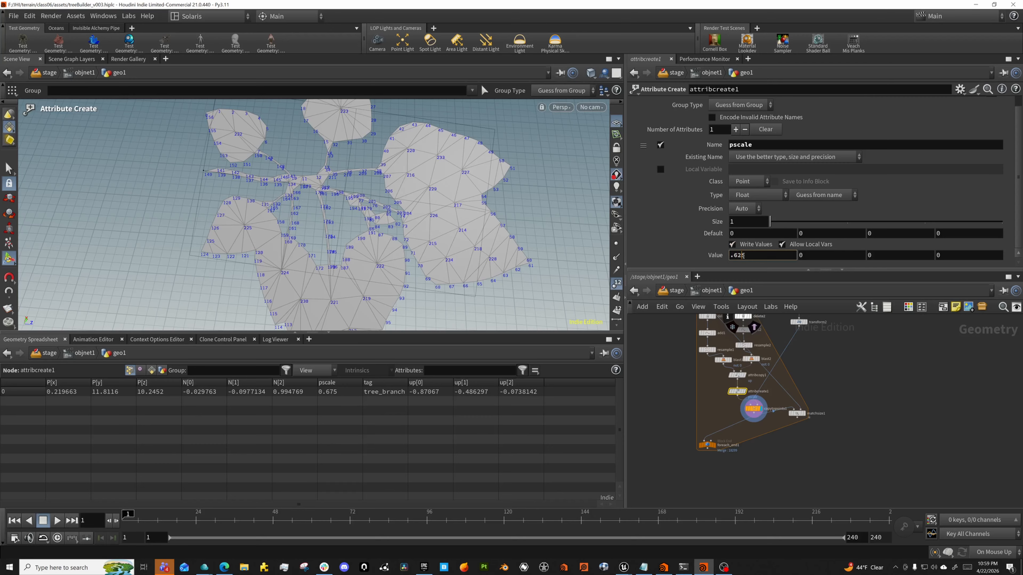
key(Return)
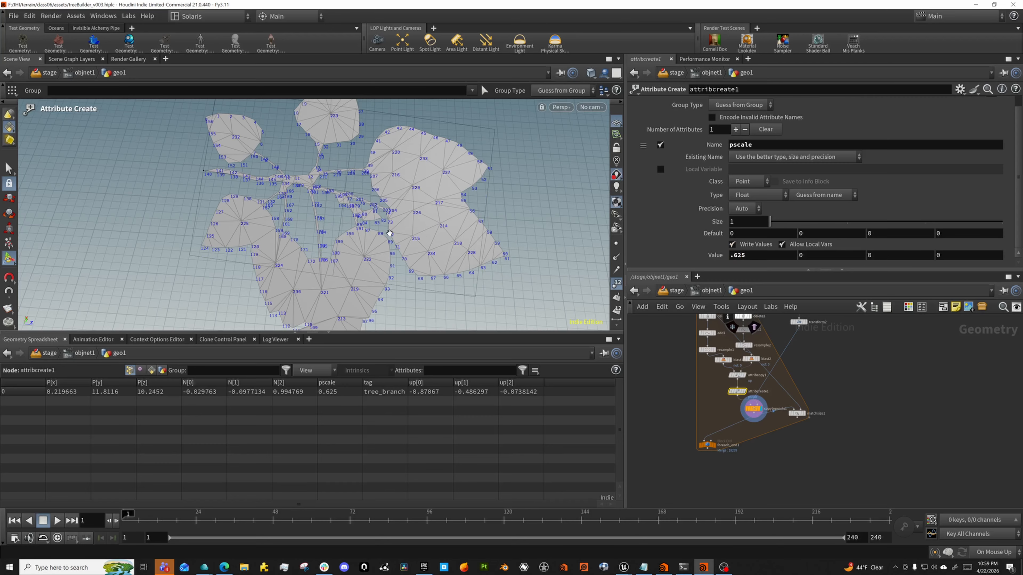
mouse_move(389, 233)
alt+right_down()
mouse_move(338, 226)
mouse_move(373, 235)
alt+right_up()
alt+drag(372, 235, 302, 161)
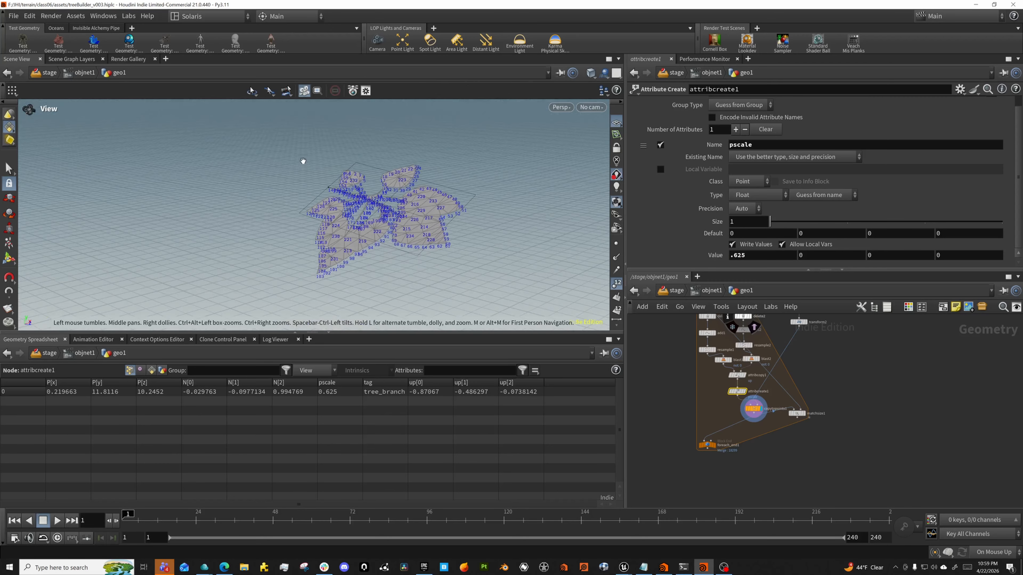
middle_drag(792, 377, 765, 438)
scroll(765, 438, down, 3)
alt+drag(421, 237, 368, 201)
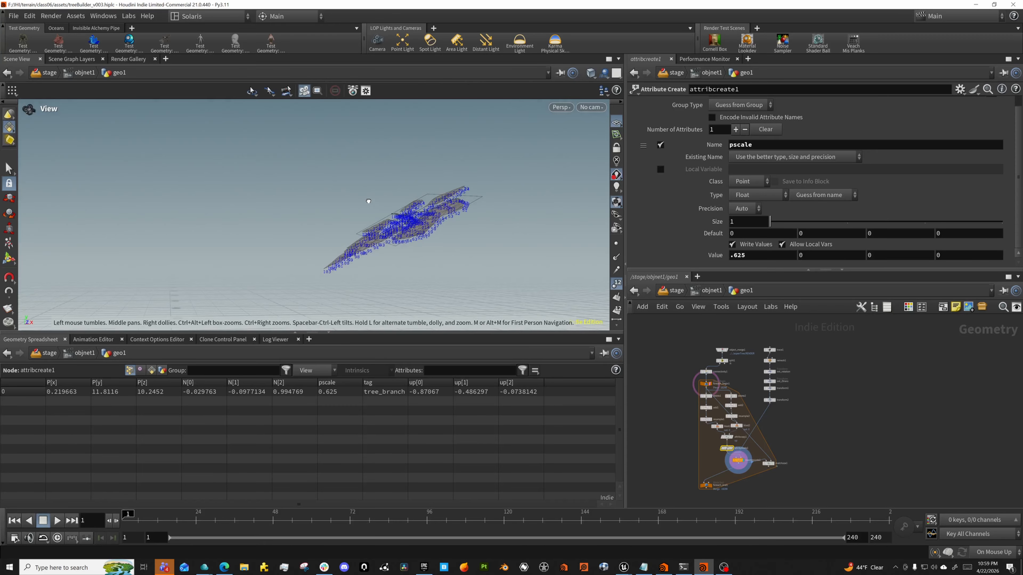
- Add a Bend node fed by transform1 and display it with the leaf cluster framed in the view
scroll(767, 403, up, 2)
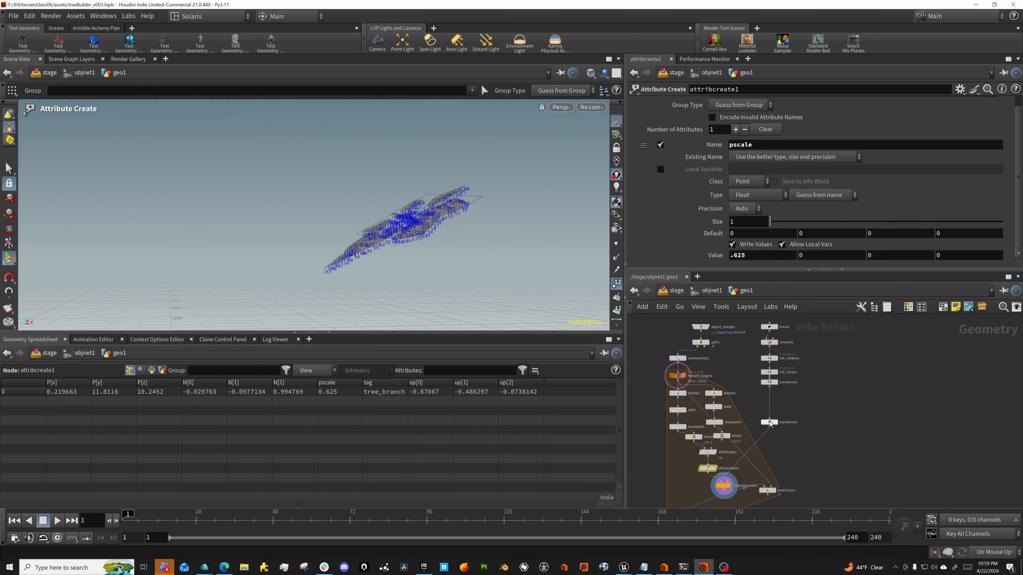
scroll(786, 396, up, 2)
key(Tab)
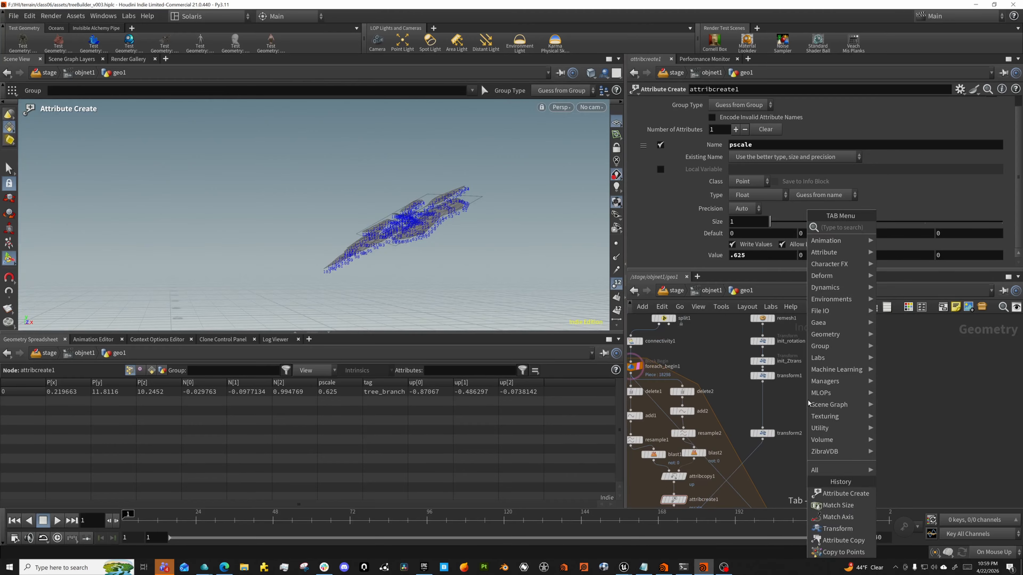
text(bend)
key(Return)
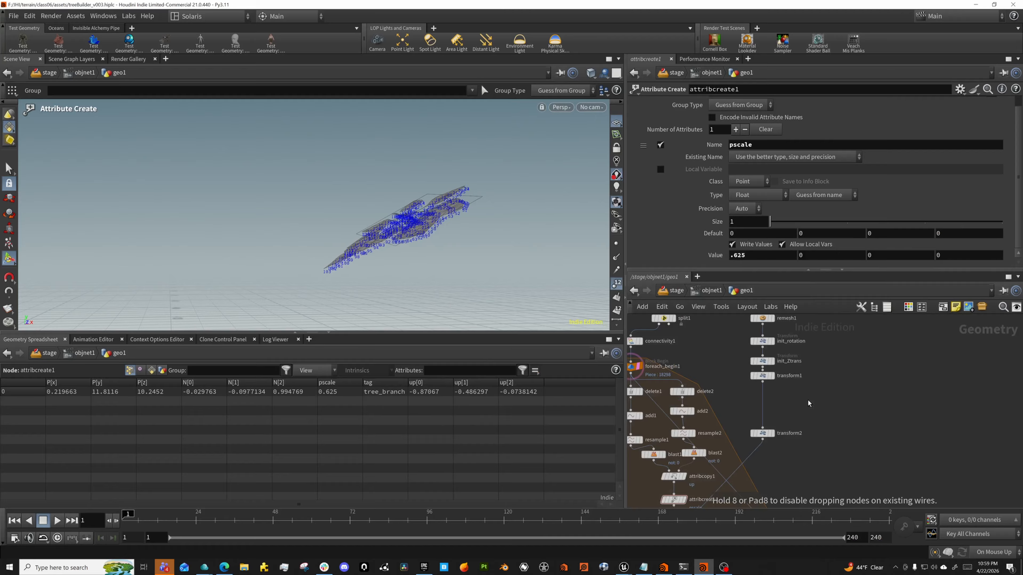
click(808, 403)
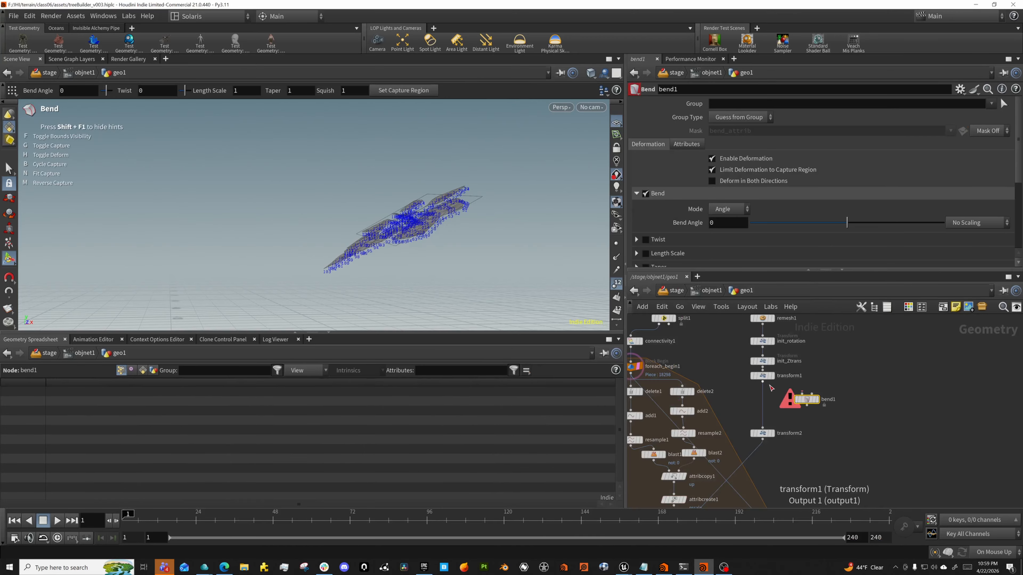
click(818, 400)
key(space+g)
alt+drag(441, 207, 458, 190)
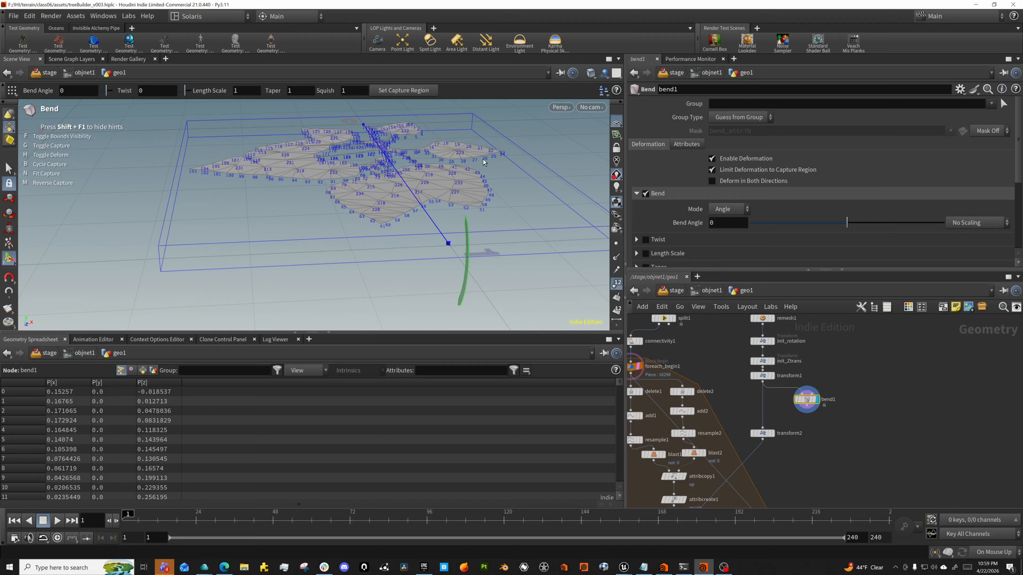
alt+drag(300, 161, 468, 187)
- Set bend1's capture direction to 1, 0, 0 and inspect the capture region around the leaf cluster
scroll(731, 222, down, 3)
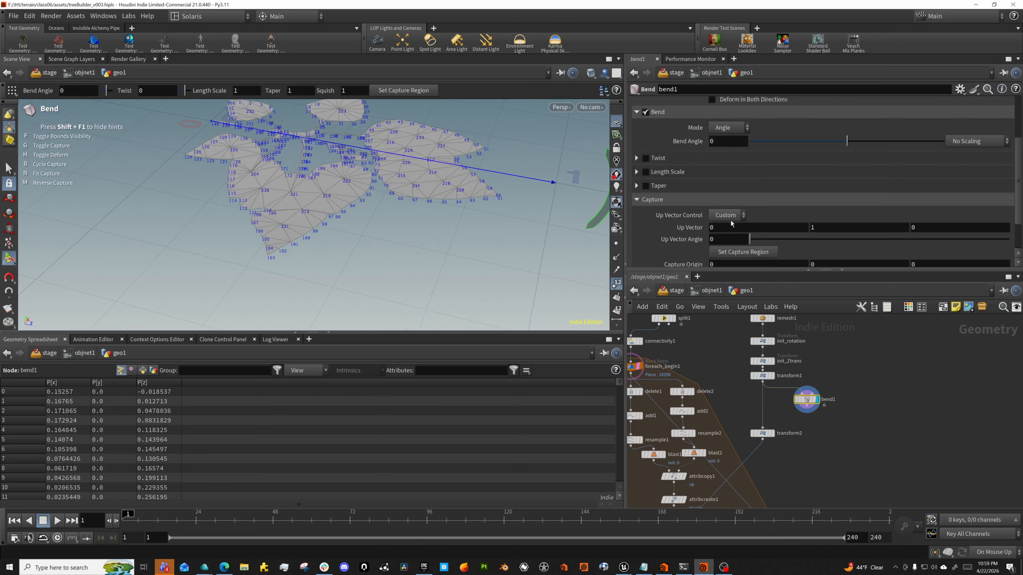
scroll(730, 223, down, 2)
key(f)
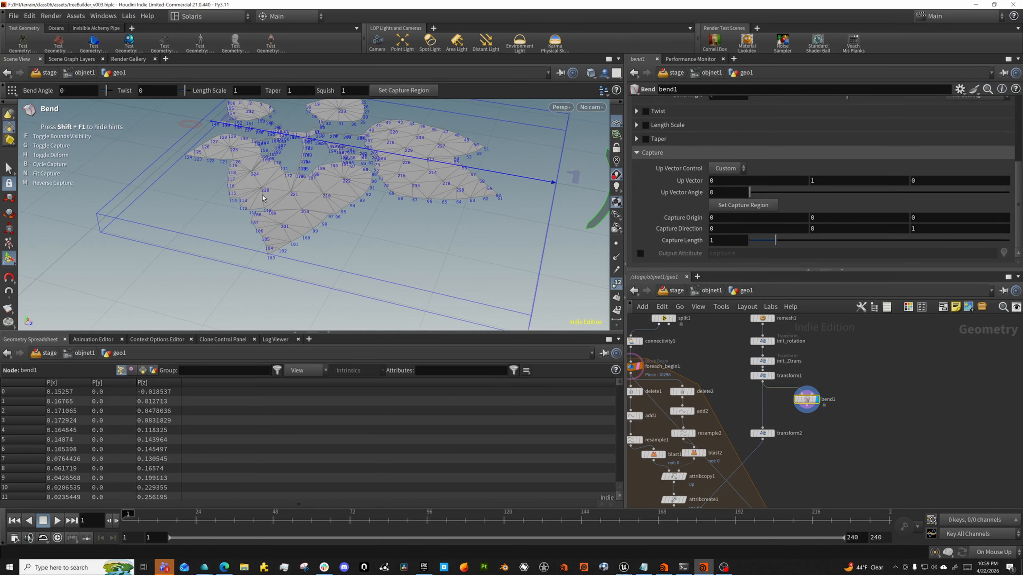
key(f)
click(776, 230)
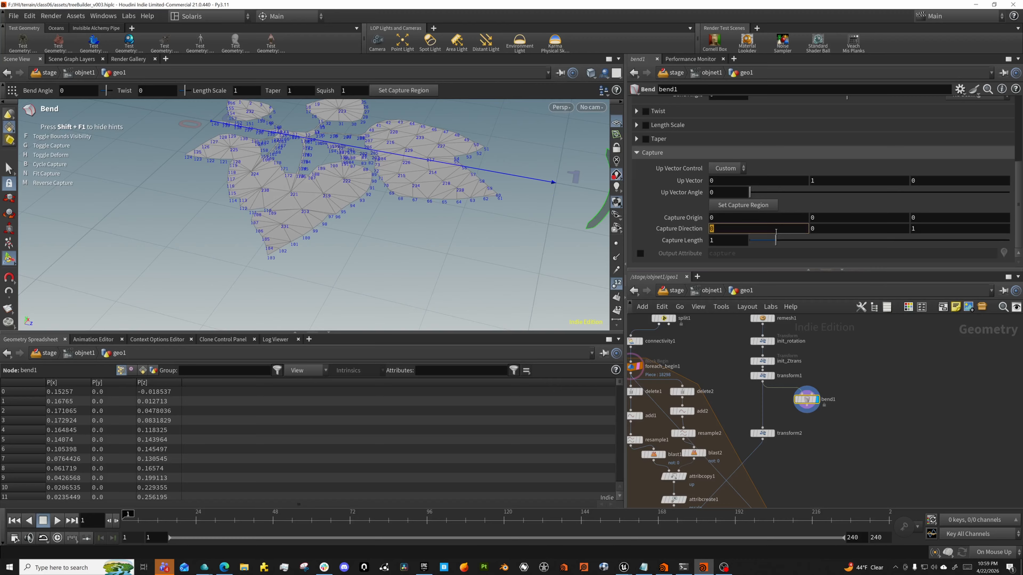
text(1)
key(Tab)
key(Tab)
text(0)
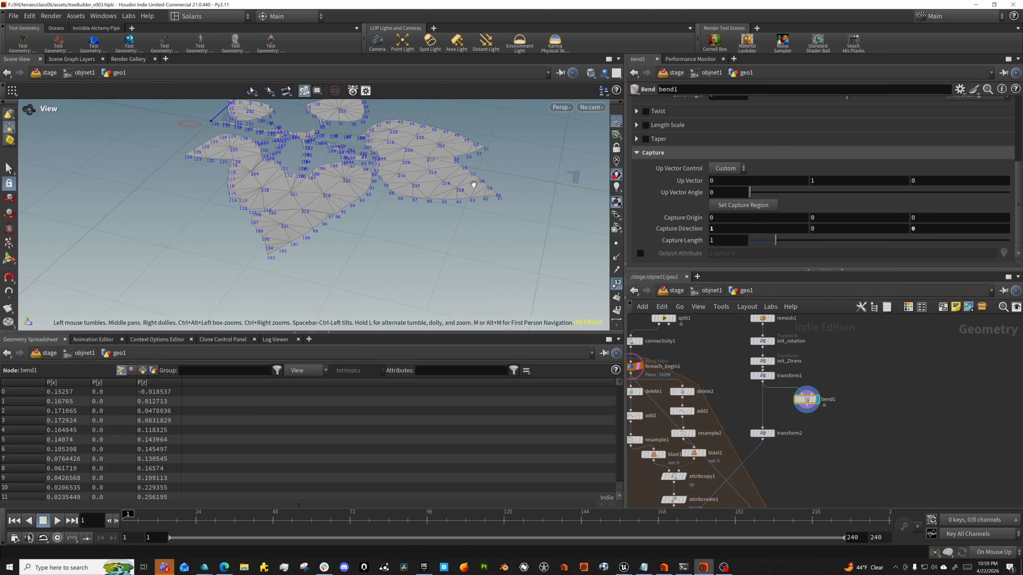
alt+middle_drag(473, 183, 458, 257)
alt+middle_drag(397, 146, 414, 226)
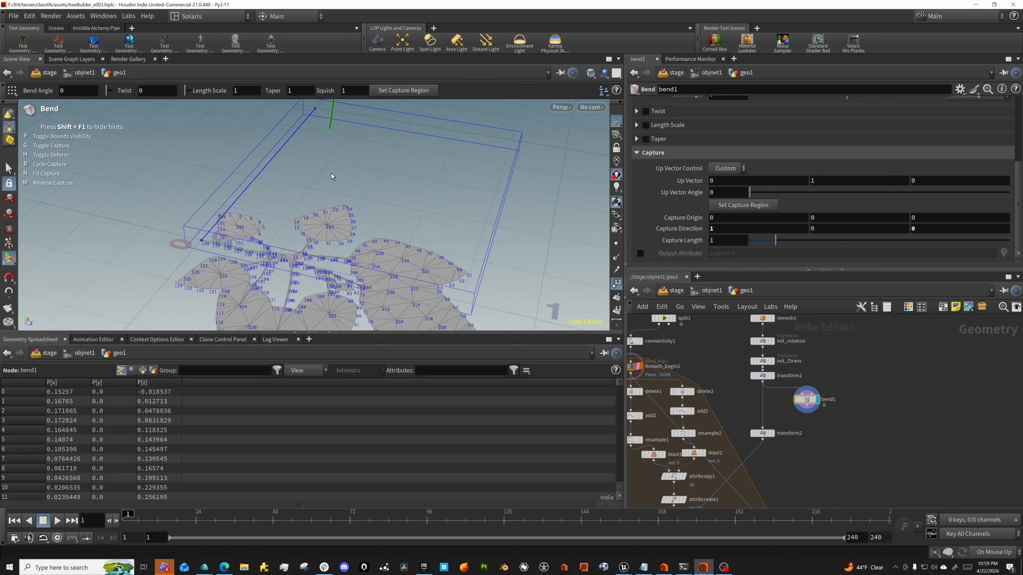
- Enable Deform in Both Directions on bend1 and set its bend angle to -53.5
scroll(706, 183, up, 5)
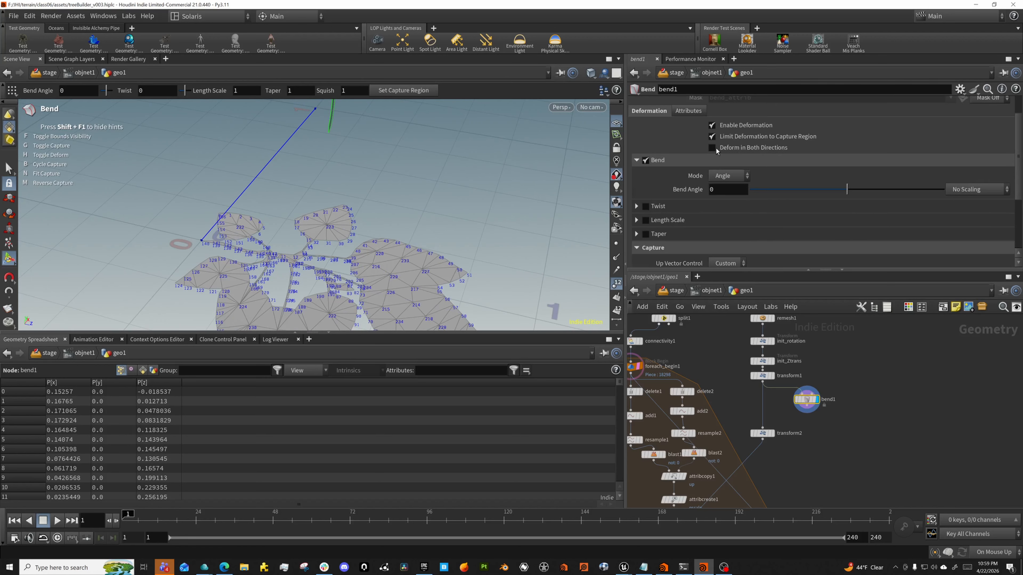
click(715, 147)
click(860, 192)
drag(860, 193, 790, 192)
key(Escape)
drag(444, 179, 411, 170)
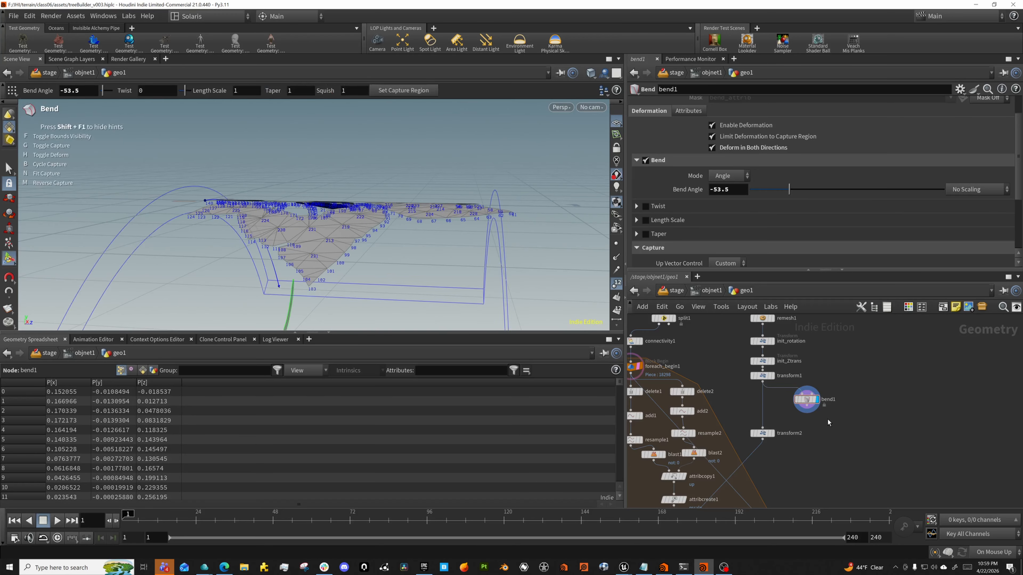
- Add a second Bend node, connect it after bend1 and display it
key(Tab)
text(ben)
key(Return)
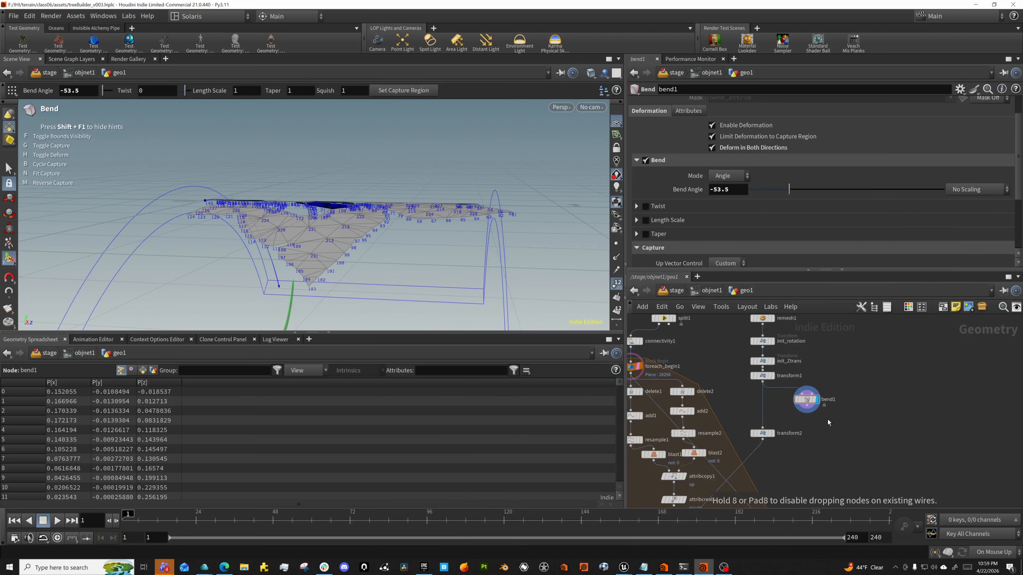
click(826, 419)
click(821, 412)
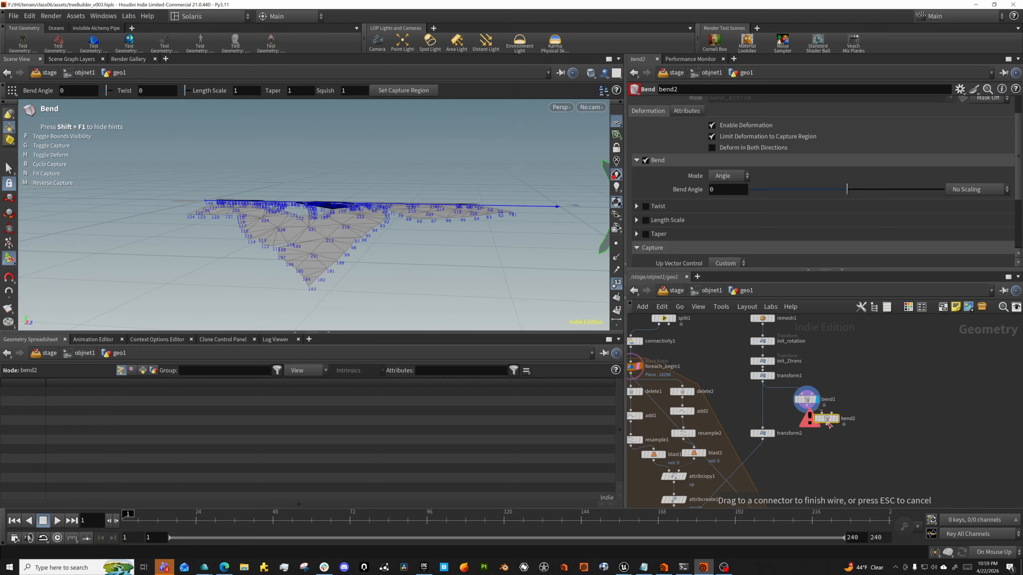
click(815, 423)
mouse_move(807, 424)
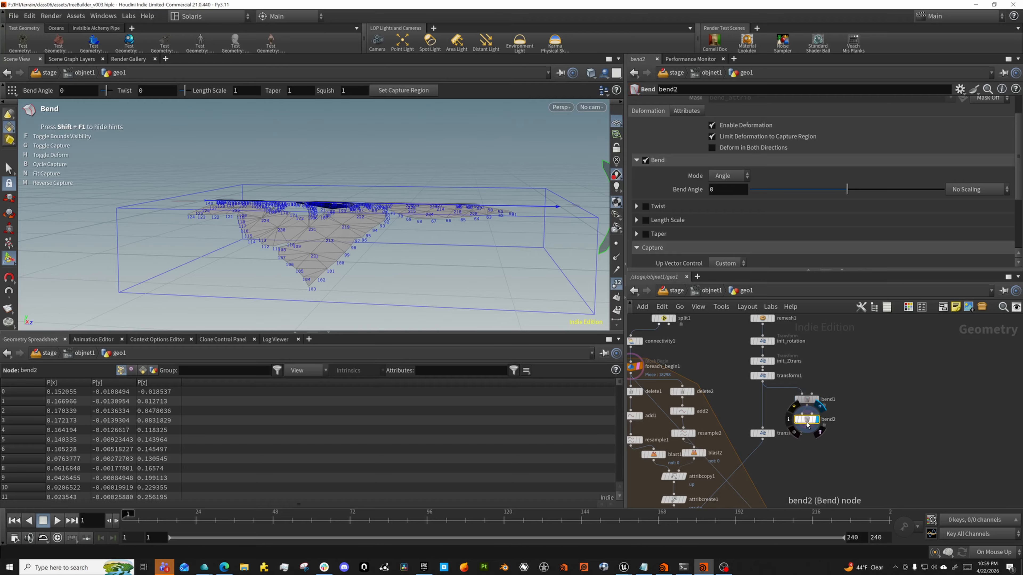
- Set bend2's bend angle to -16.9 and view the curved leaf cluster from the side
scroll(701, 201, down, 3)
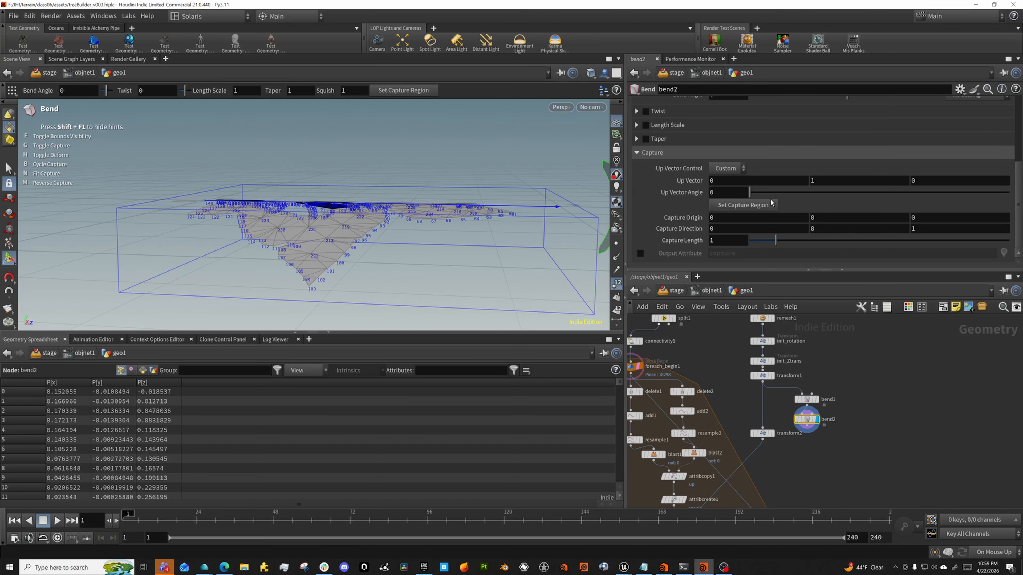
key(Escape)
drag(504, 197, 549, 219)
key(Return)
scroll(693, 173, up, 3)
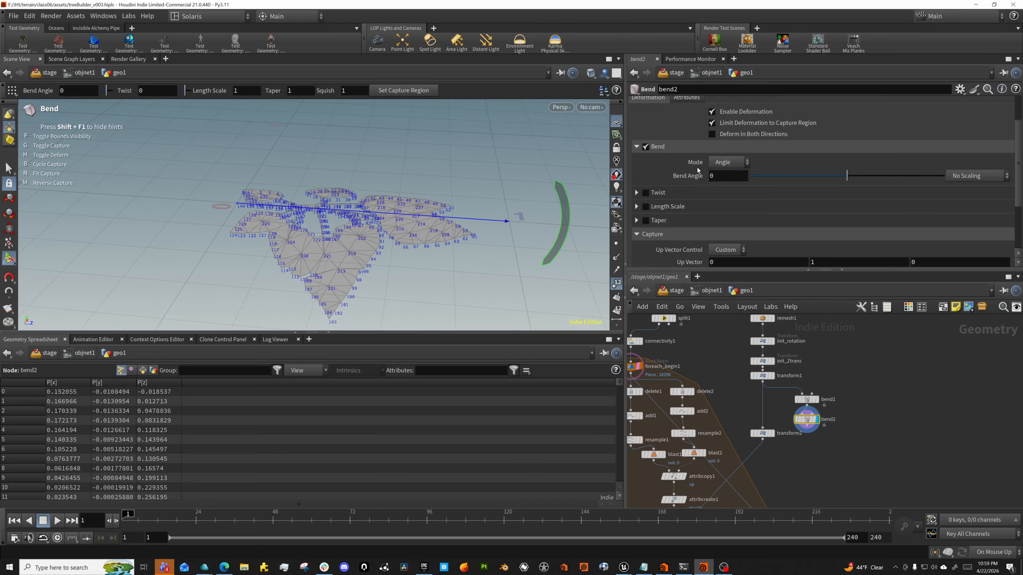
drag(843, 176, 829, 176)
alt+drag(446, 256, 586, 310)
- Add an Attribute VOP node fed by bend2, display it and enter its network
middle_drag(838, 446, 841, 425)
click(818, 428)
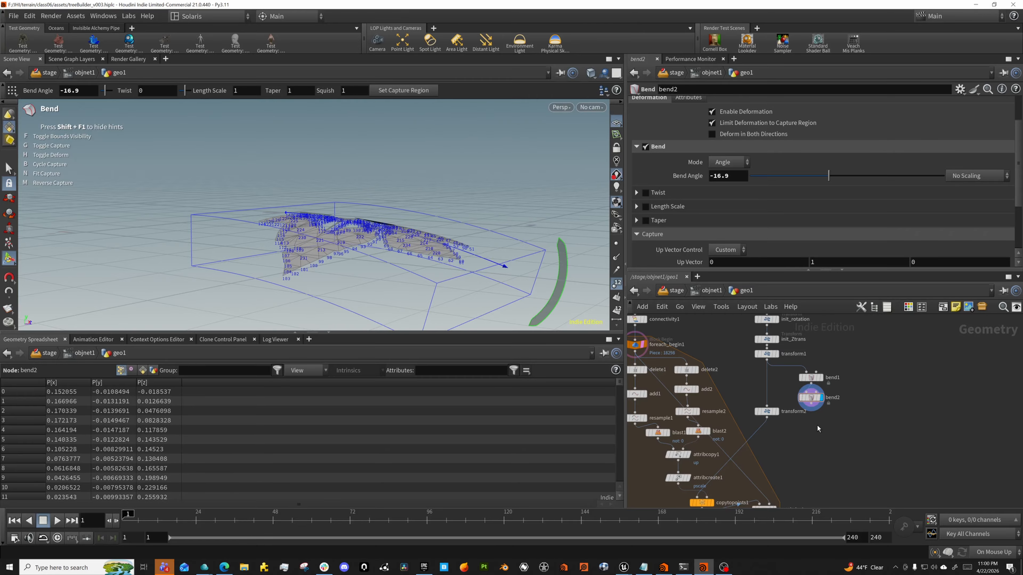
key(Tab)
text(at)
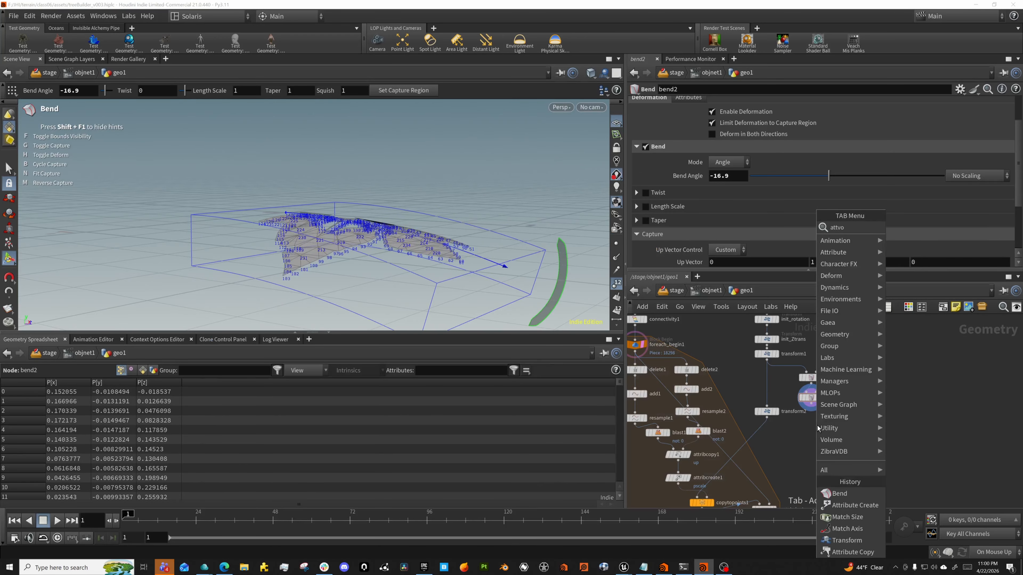
key(Return)
scroll(817, 428, up, 3)
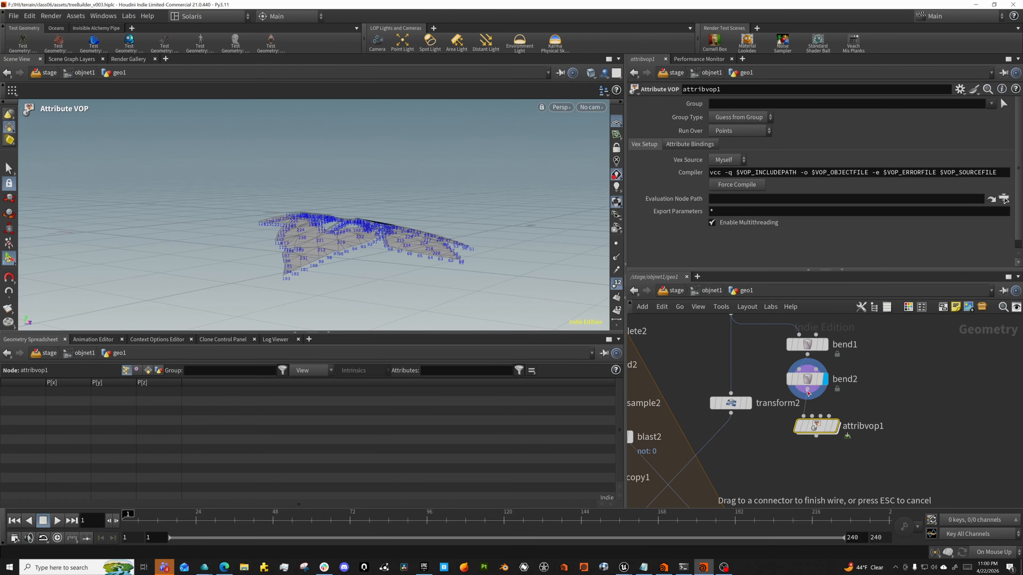
click(827, 428)
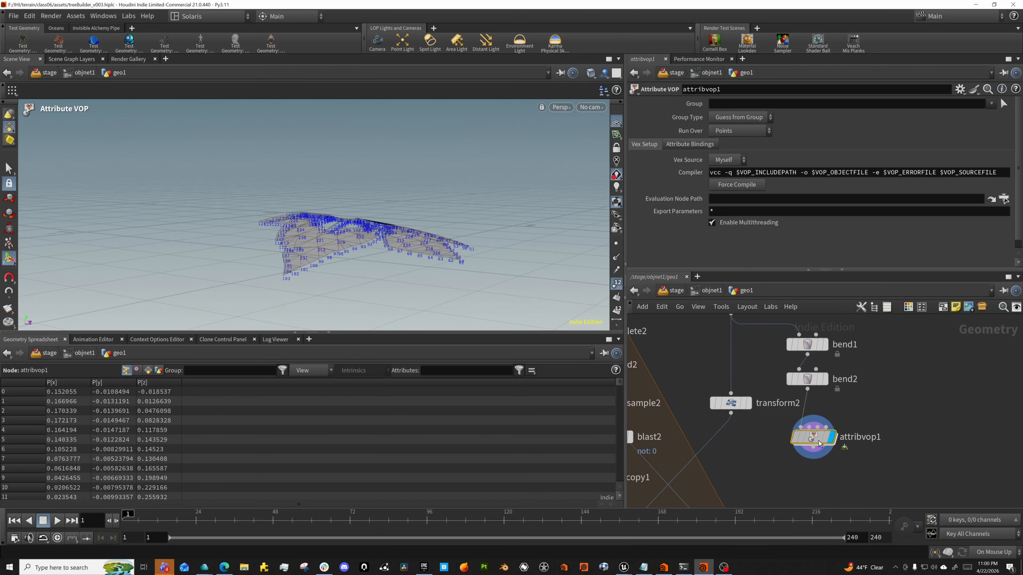
double_click(822, 427)
- Add a Length node fed by the global P and connect its output to the Cd output
scroll(855, 392, down, 3)
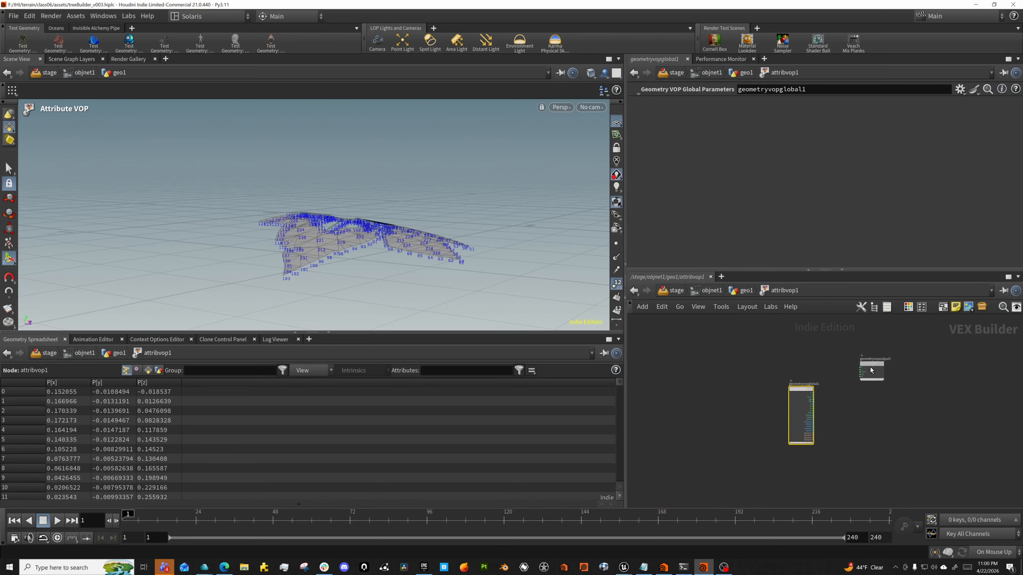
drag(870, 367, 948, 391)
scroll(821, 393, up, 3)
middle_drag(835, 393, 790, 383)
drag(761, 383, 800, 362)
text(length)
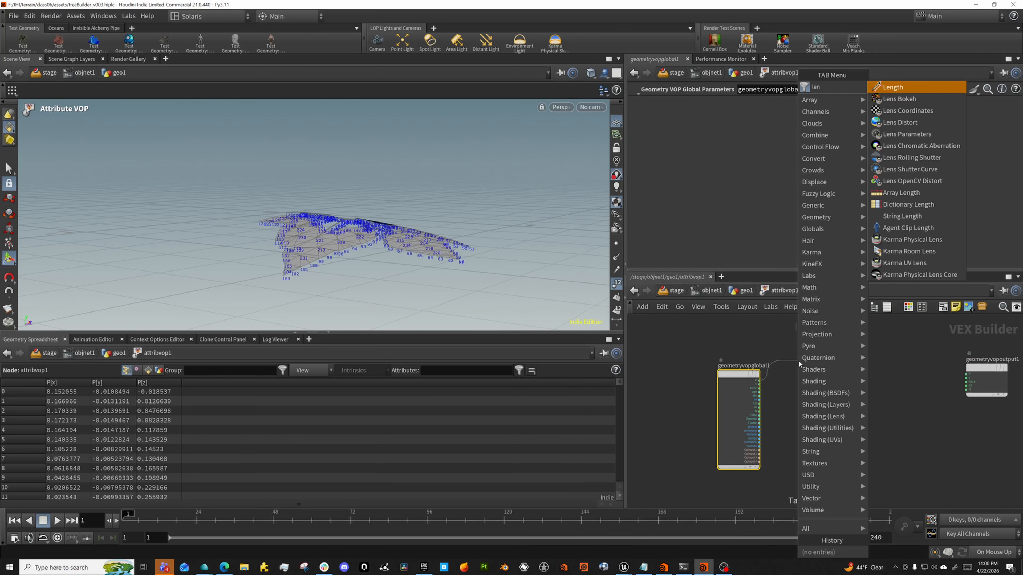
key(Return)
click(824, 370)
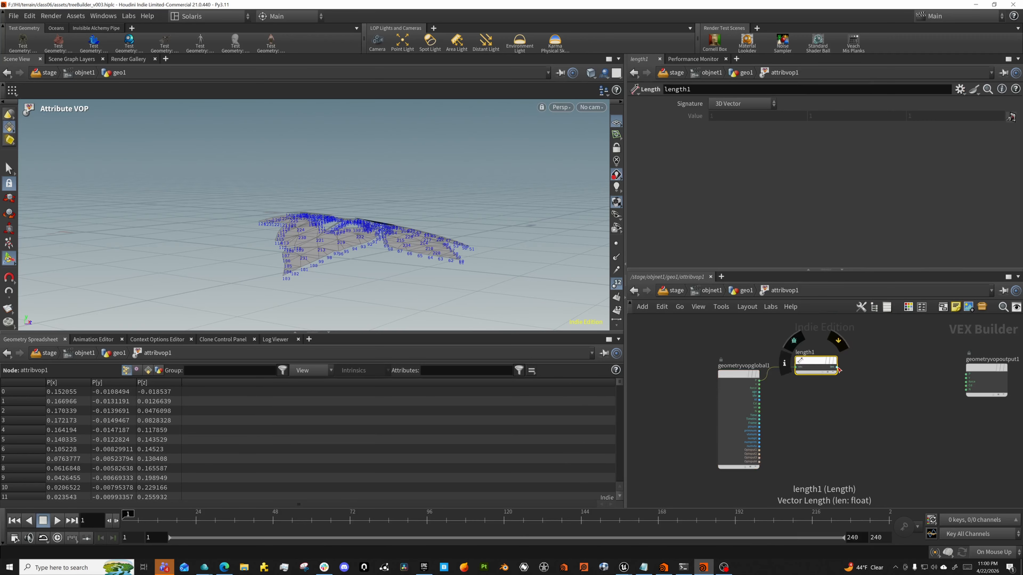
drag(834, 368, 963, 389)
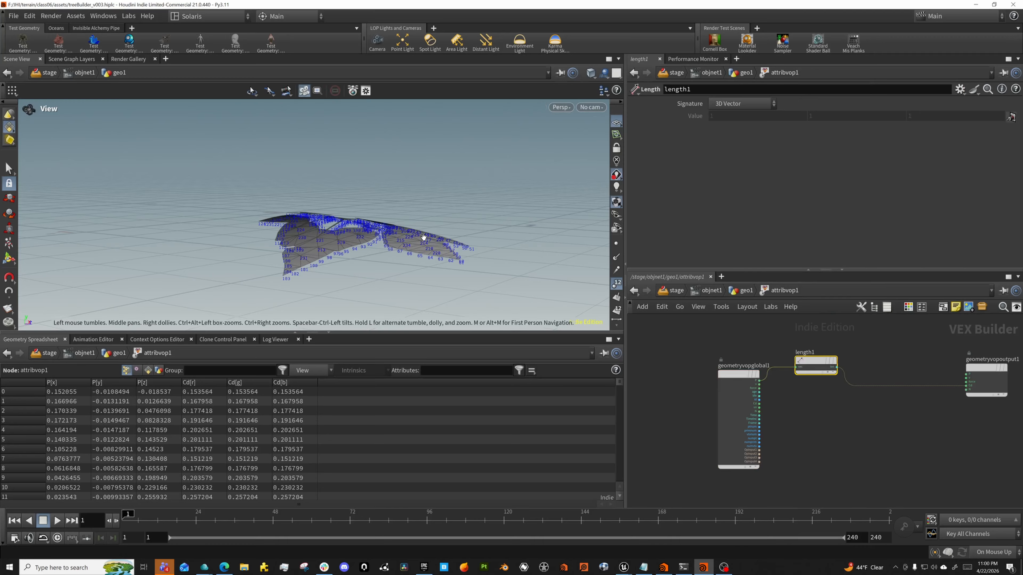
alt+drag(422, 238, 366, 199)
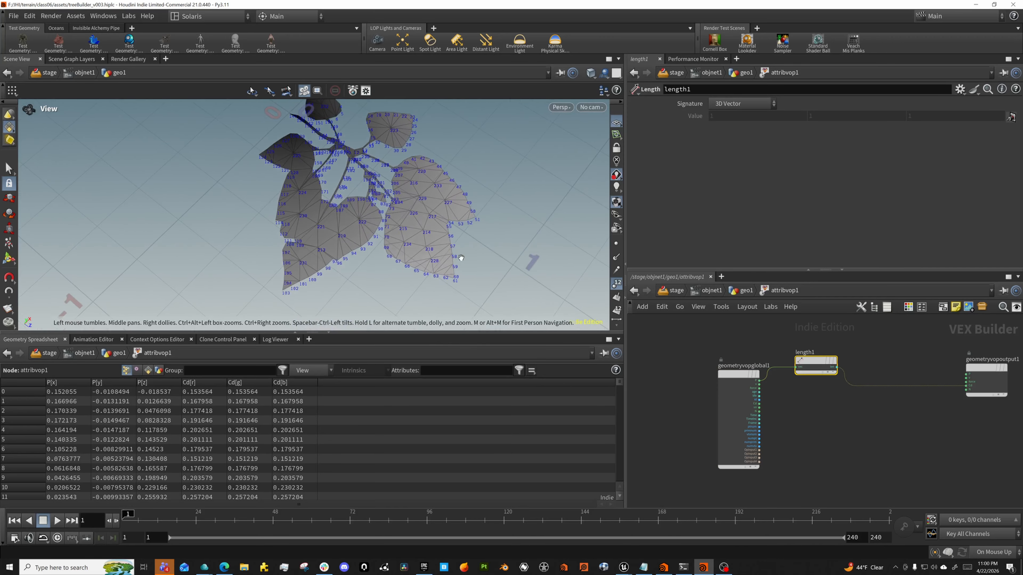
- Add a Fit Range node and insert it between length1 and the Cd output
key(Tab)
text(fit)
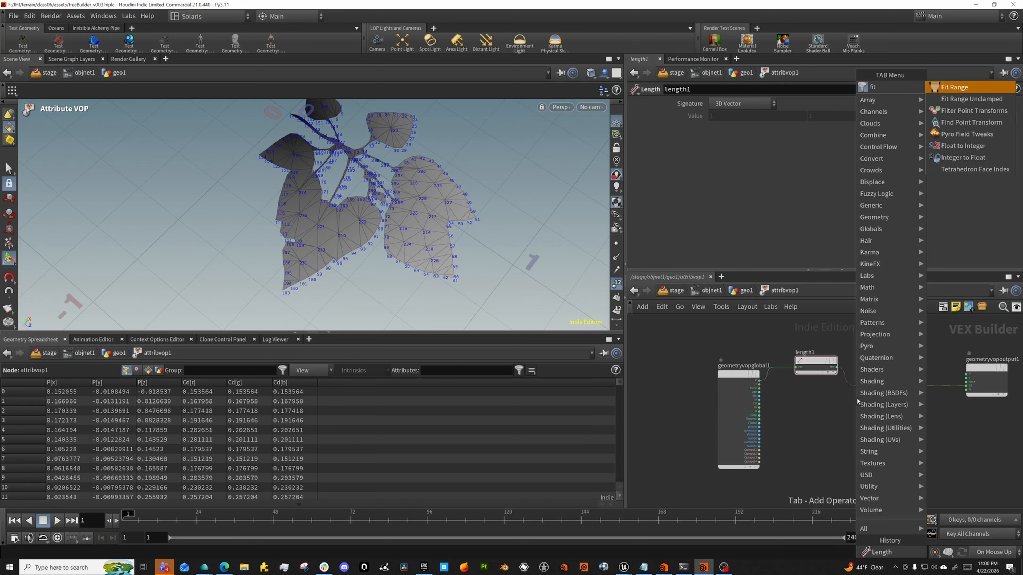
key(Return)
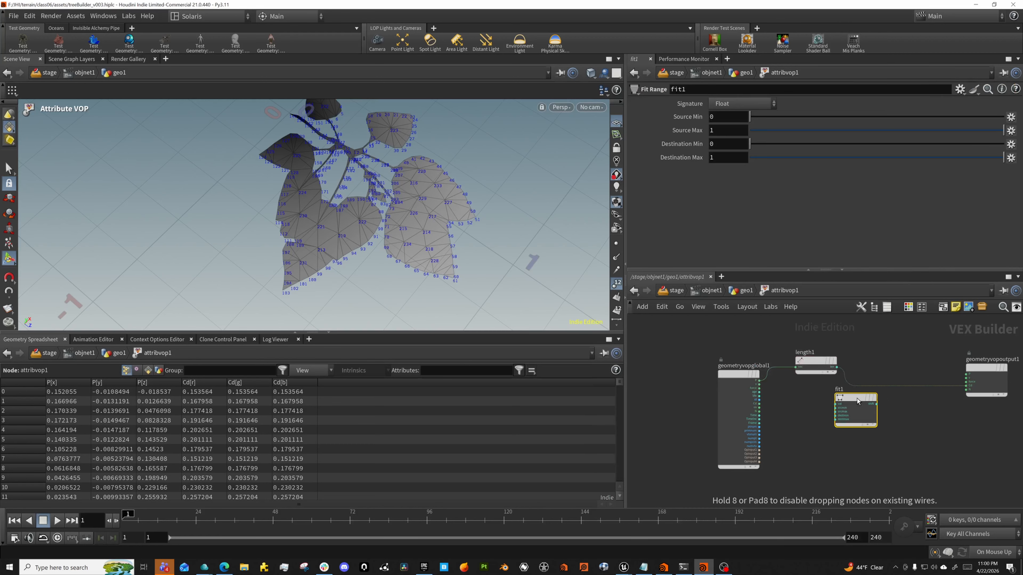
click(892, 381)
drag(893, 382, 863, 364)
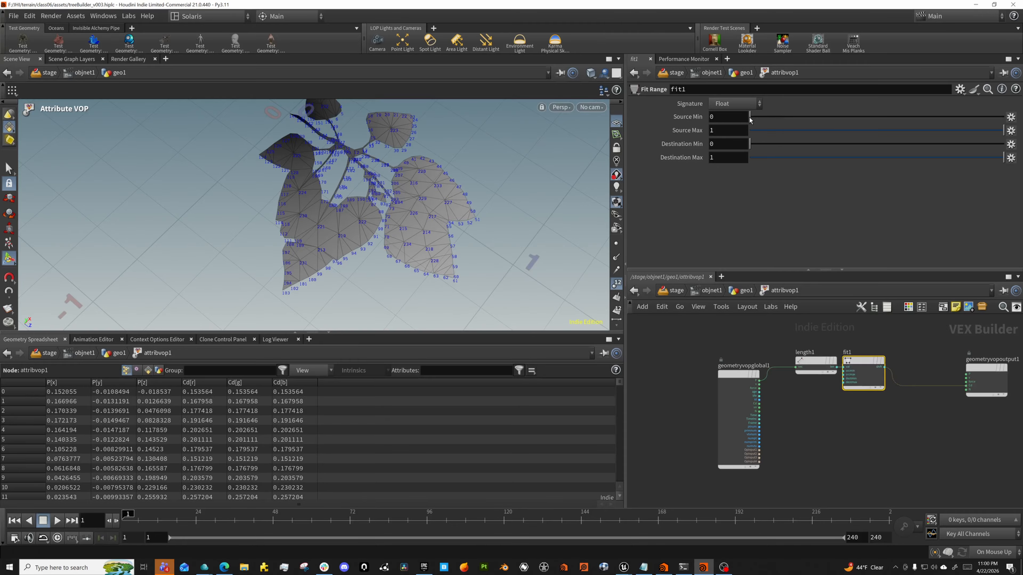
- Set fit1's Source Min to 0.067 and Source Max to 0.724
mouse_move(989, 125)
mouse_down()
mouse_move(997, 130)
mouse_move(894, 131)
mouse_up()
drag(748, 118, 768, 121)
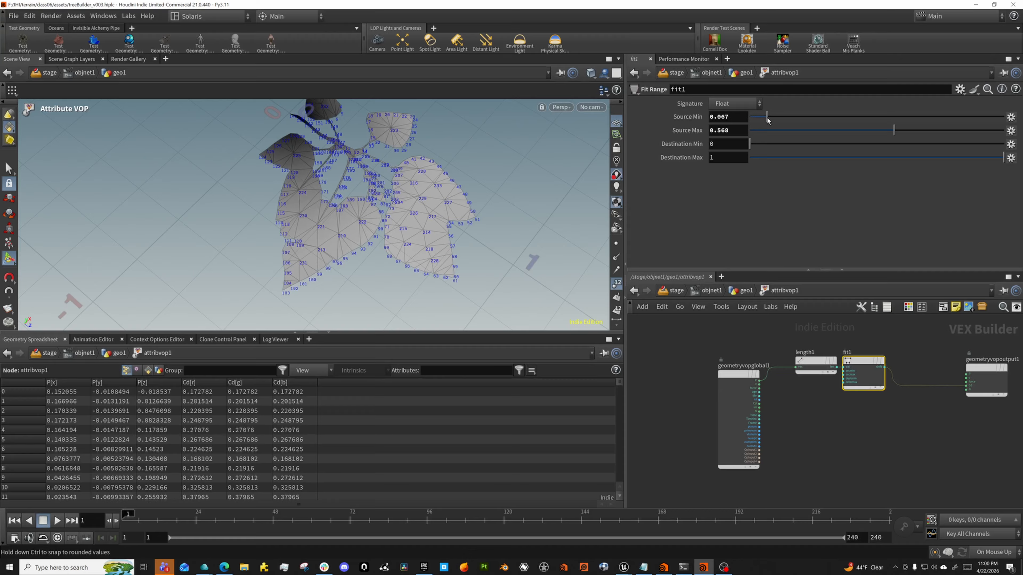
alt+drag(410, 211, 450, 153)
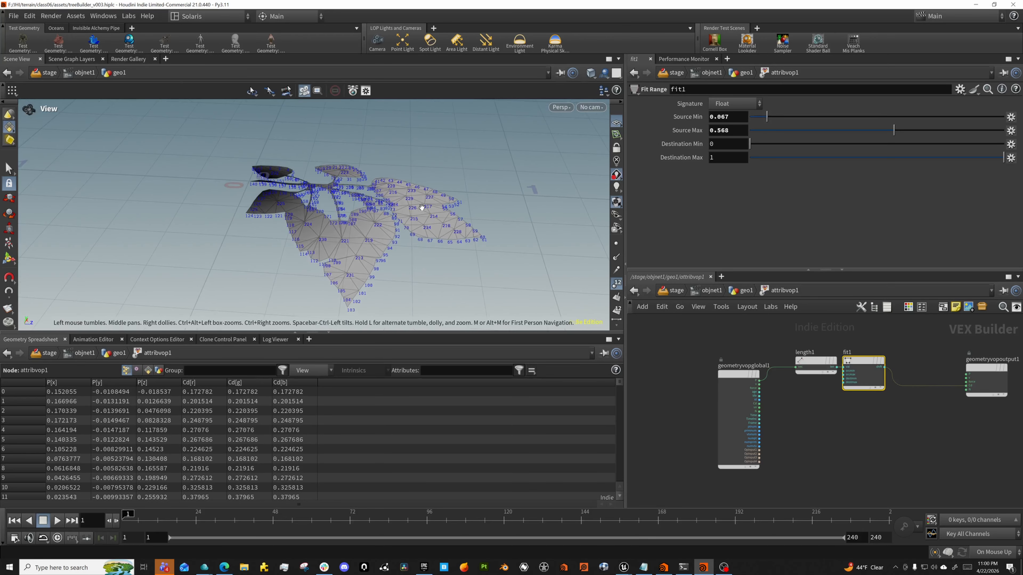
drag(895, 131, 934, 132)
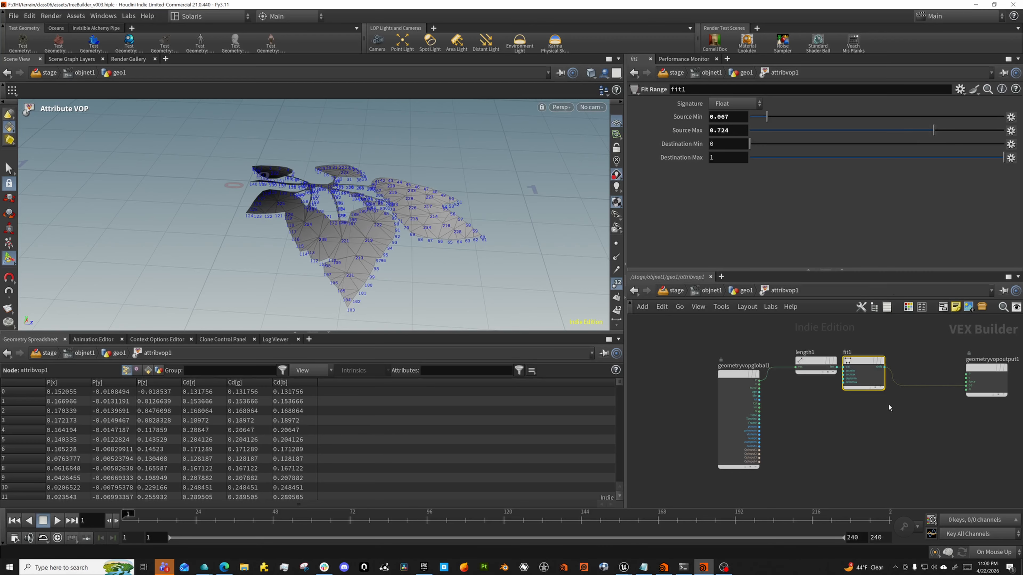
- Add a Turbulent Noise node and a Displace Along Normal node below fit1
key(Tab)
text(tr)
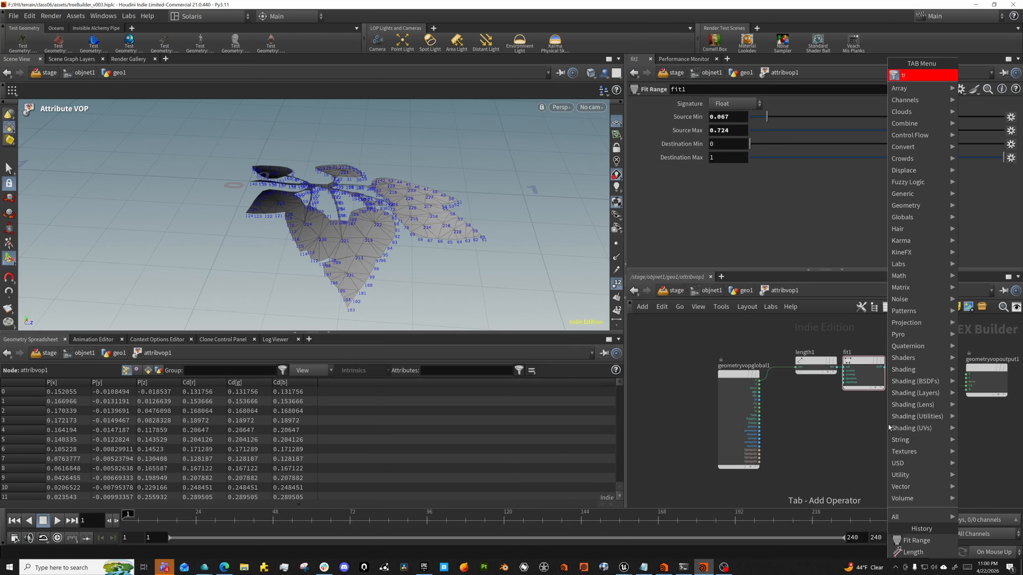
text(ub)
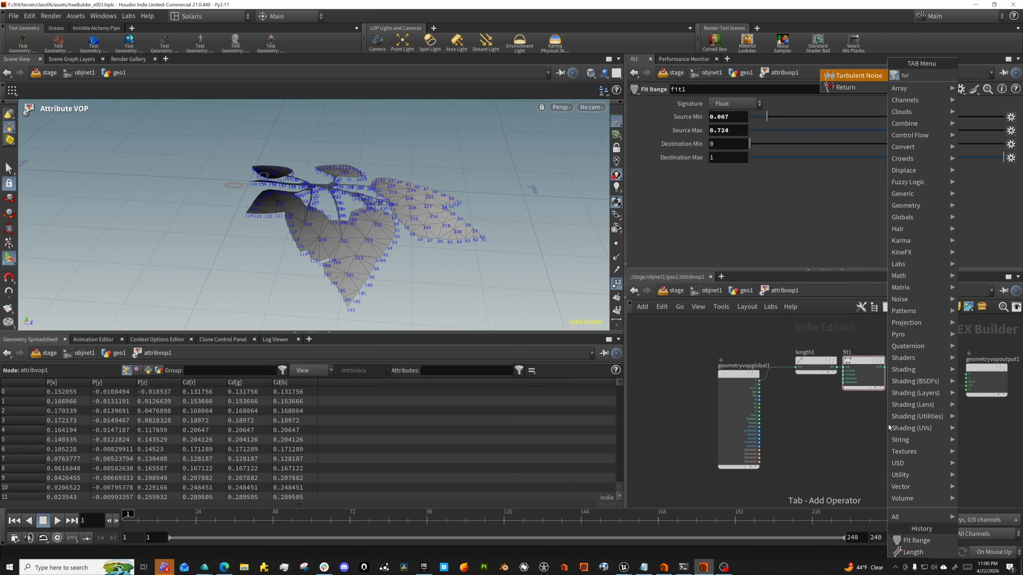
key(Return)
key(Tab)
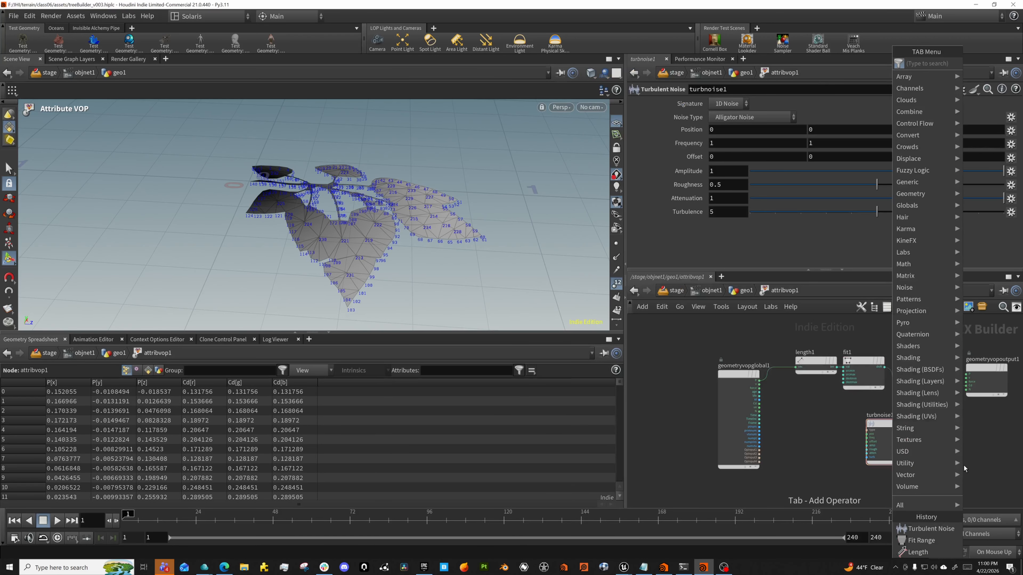
text(disp)
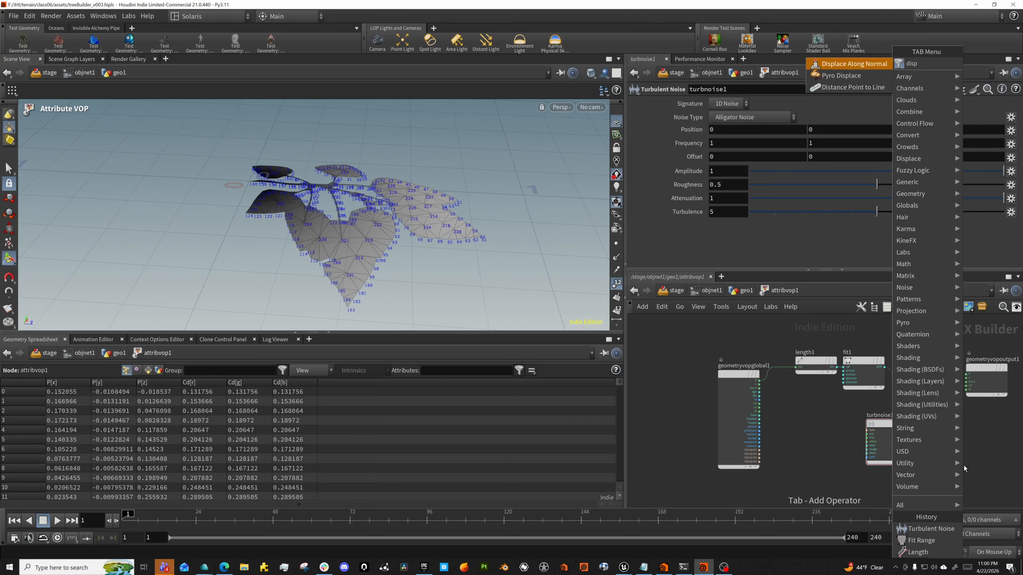
key(Return)
drag(883, 428, 851, 465)
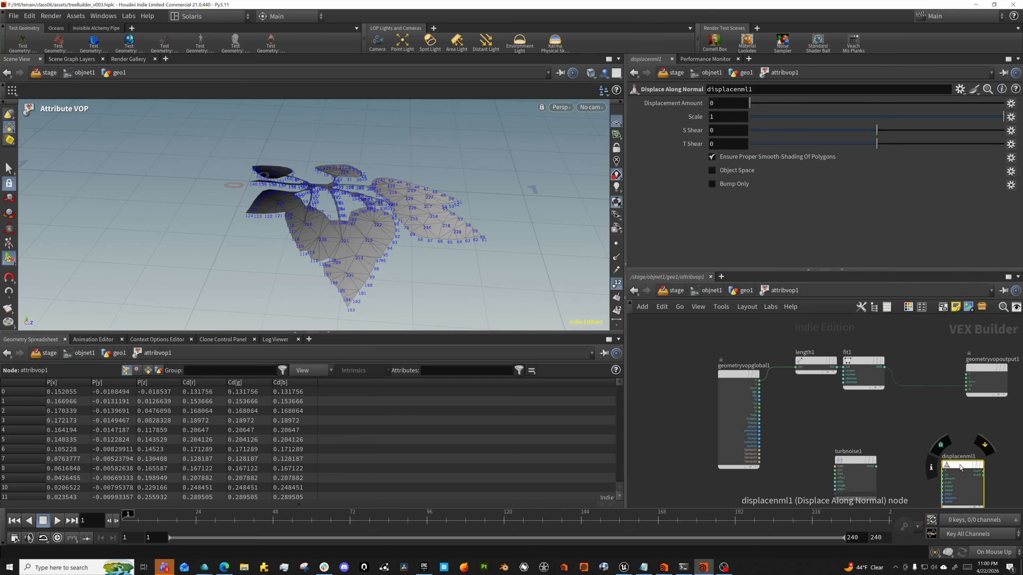
drag(954, 467, 854, 404)
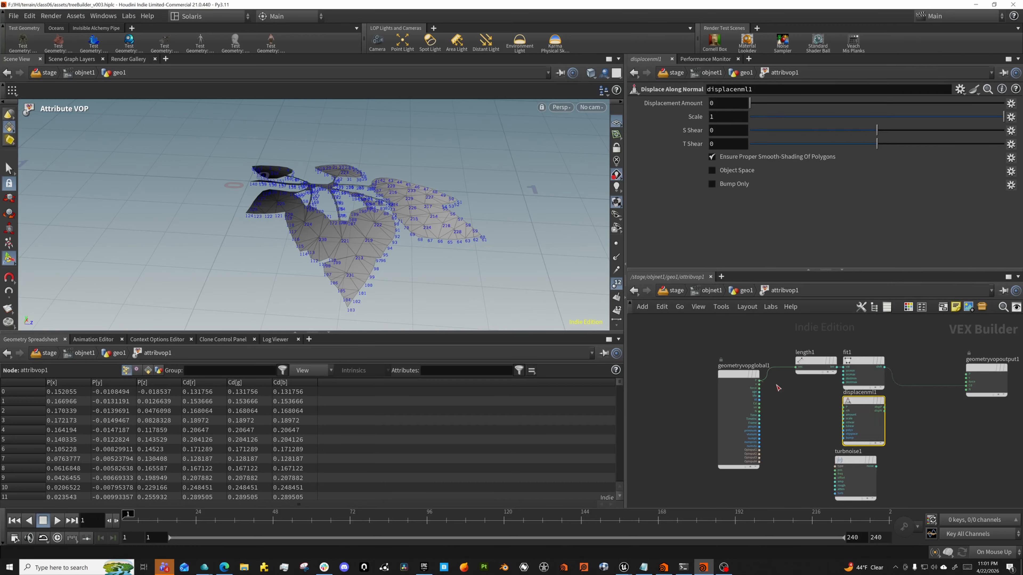
- Connect global P to displacenml1's position and turbnoise1's position, and the displaced position to the P output
drag(759, 381, 843, 407)
drag(761, 385, 810, 438)
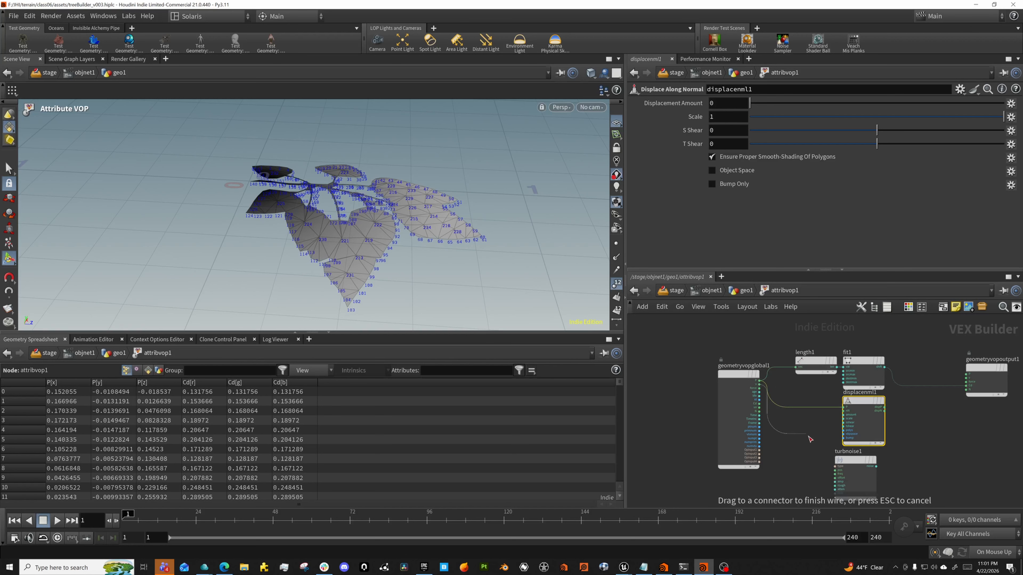
drag(832, 473, 835, 470)
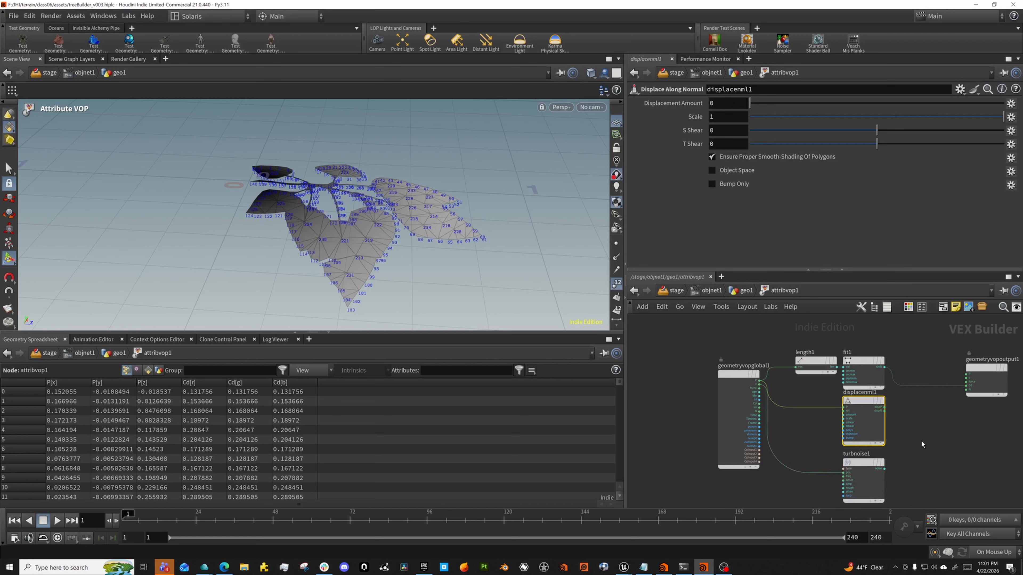
middle_drag(921, 439, 841, 428)
drag(809, 399, 889, 365)
drag(781, 458, 713, 454)
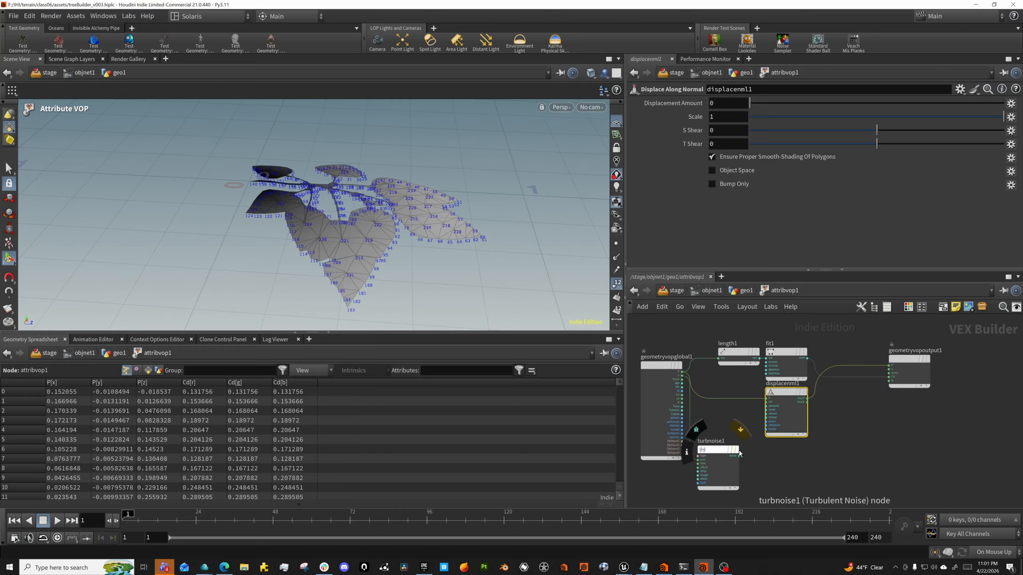
- Connect turbnoise1's noise to displacenml1's scale and fit1's shifted value to its displacement amount
scroll(713, 454, up, 3)
click(706, 464)
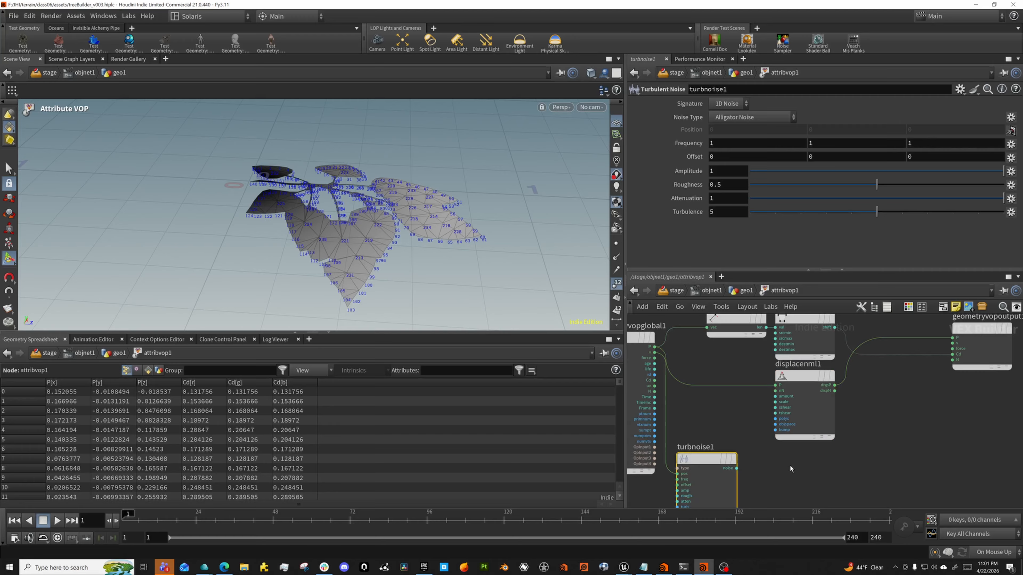
click(796, 404)
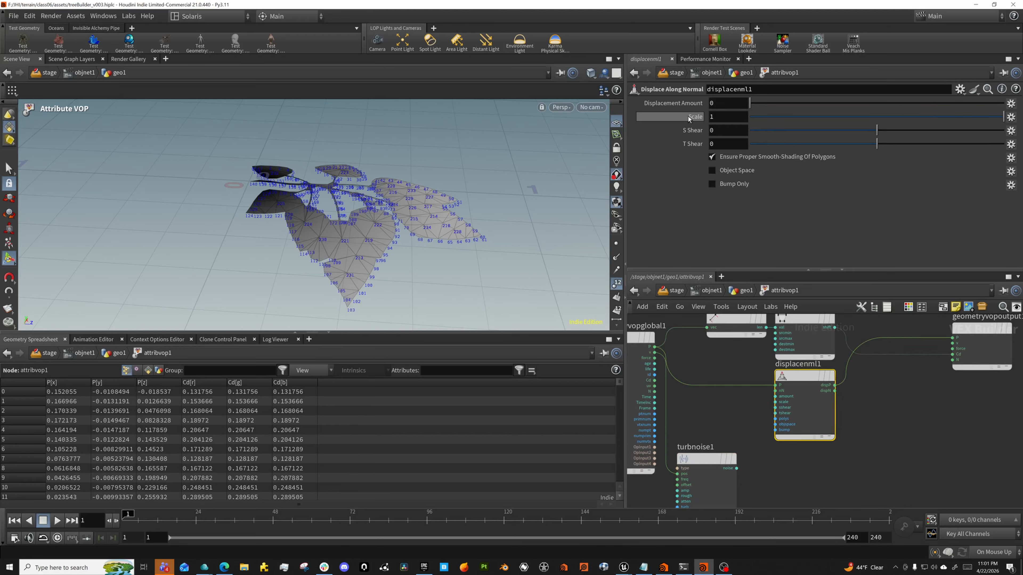
drag(736, 468, 774, 402)
middle_drag(749, 393, 755, 417)
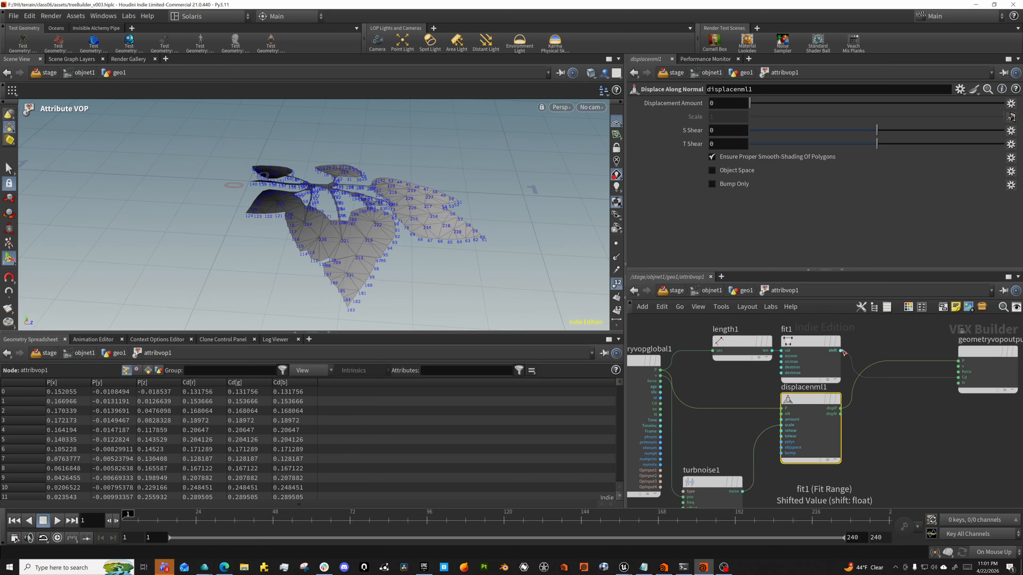
drag(840, 351, 789, 419)
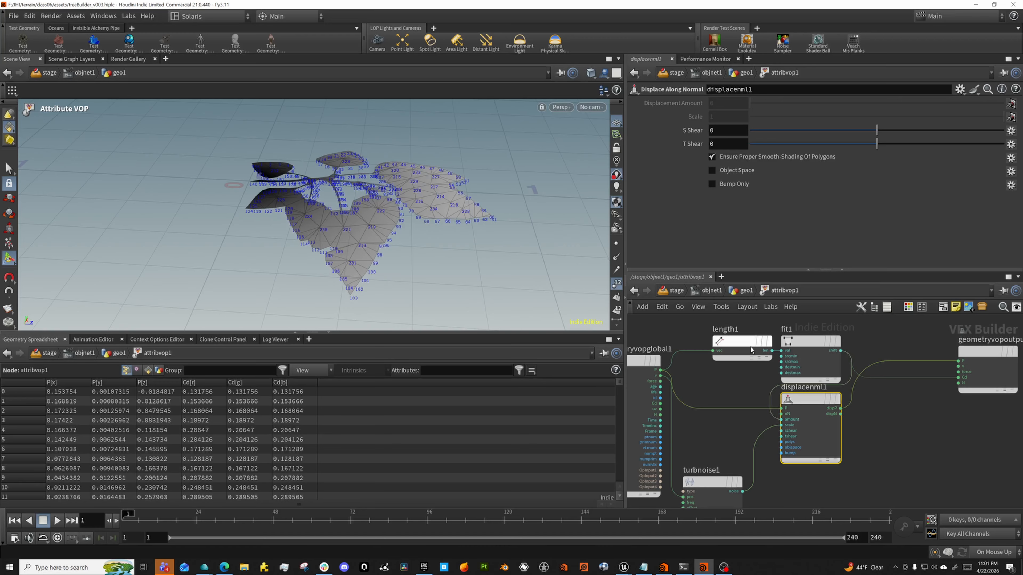
- Rearrange the length, fit, displacement and noise nodes so their wires are spread out clearly
drag(751, 348, 725, 342)
drag(810, 349, 790, 342)
drag(814, 401, 879, 402)
middle_drag(799, 469, 816, 460)
drag(725, 475, 743, 453)
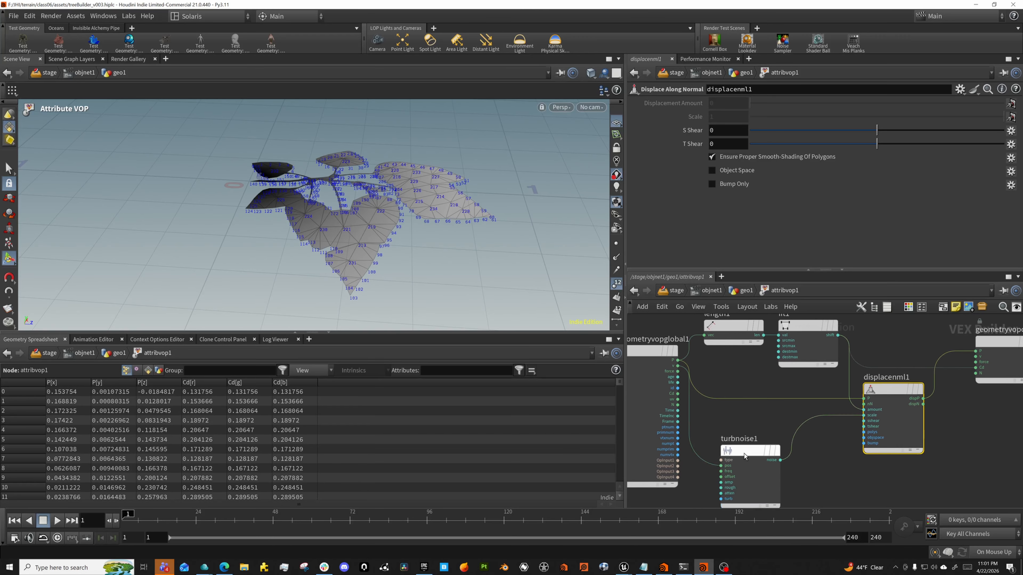
- Set turbnoise1's frequency to 2, 2, 2 with the leaf cluster viewed edge-on
key(Escape)
mouse_move(463, 157)
mouse_down()
mouse_move(468, 142)
mouse_move(461, 147)
mouse_up()
click(766, 142)
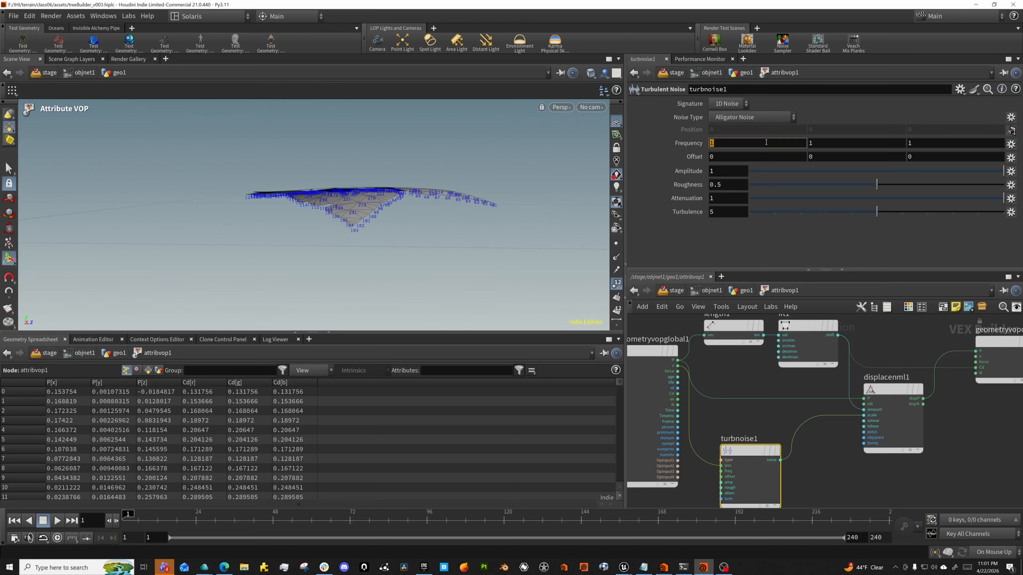
text(2)
key(Tab)
text(2)
key(Tab)
- Set fit1's Destination Max to 2
click(807, 325)
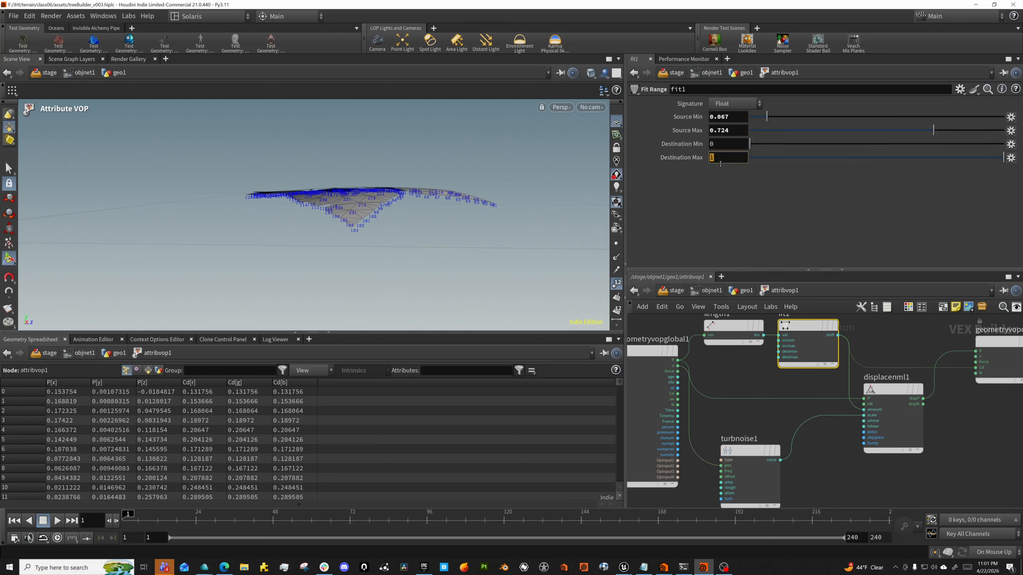
text(2)
key(Return)
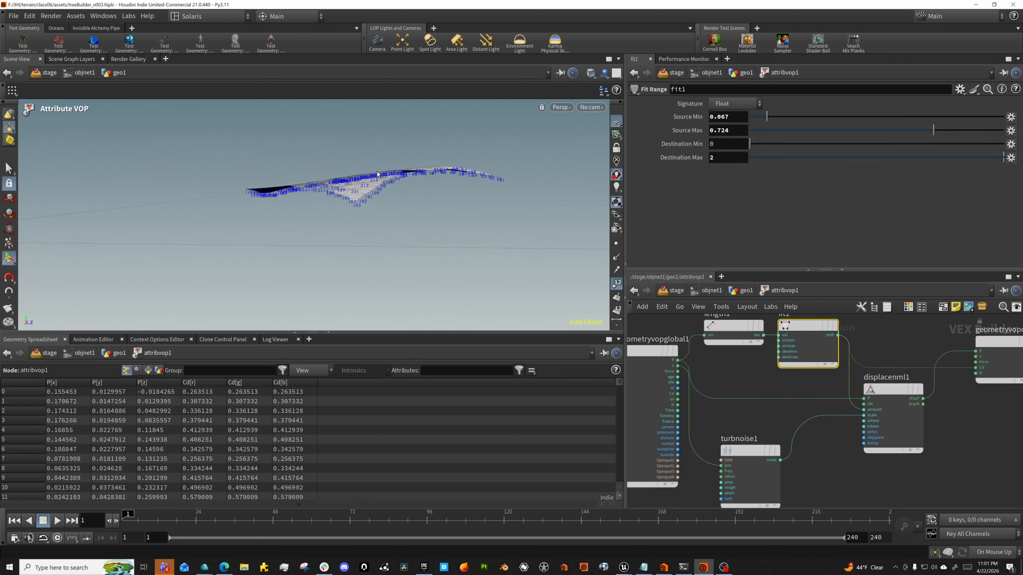
- Change turbnoise1's noise type to Simplex Noise and view the leaf cluster from above
key(super)
click(752, 451)
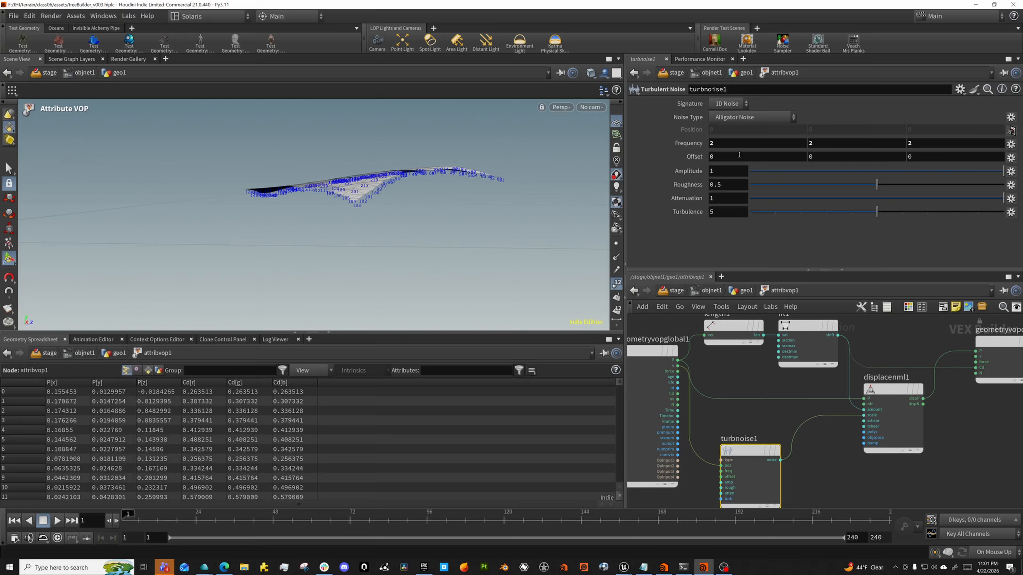
click(745, 119)
click(744, 175)
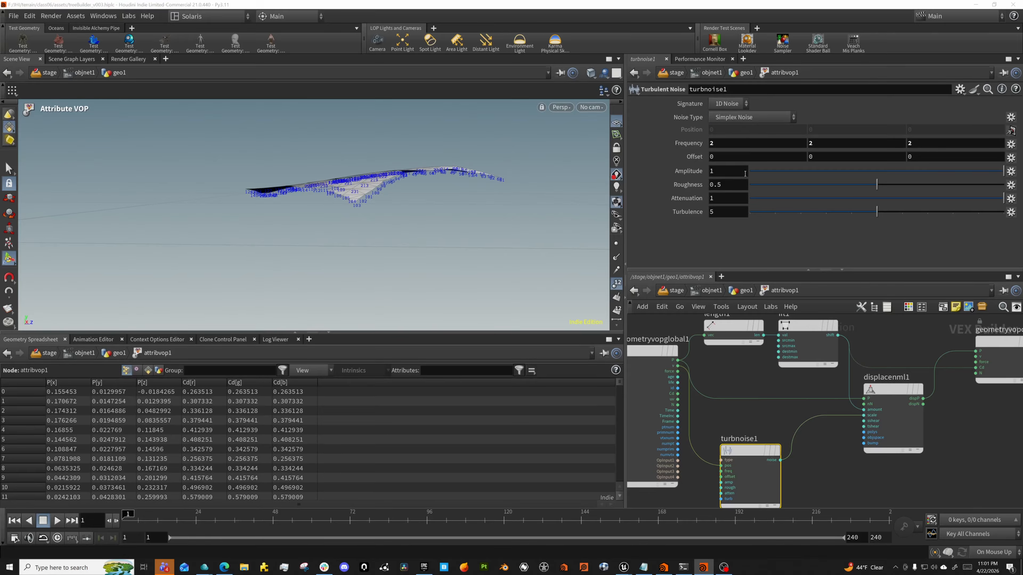
key(Escape)
drag(449, 186, 447, 256)
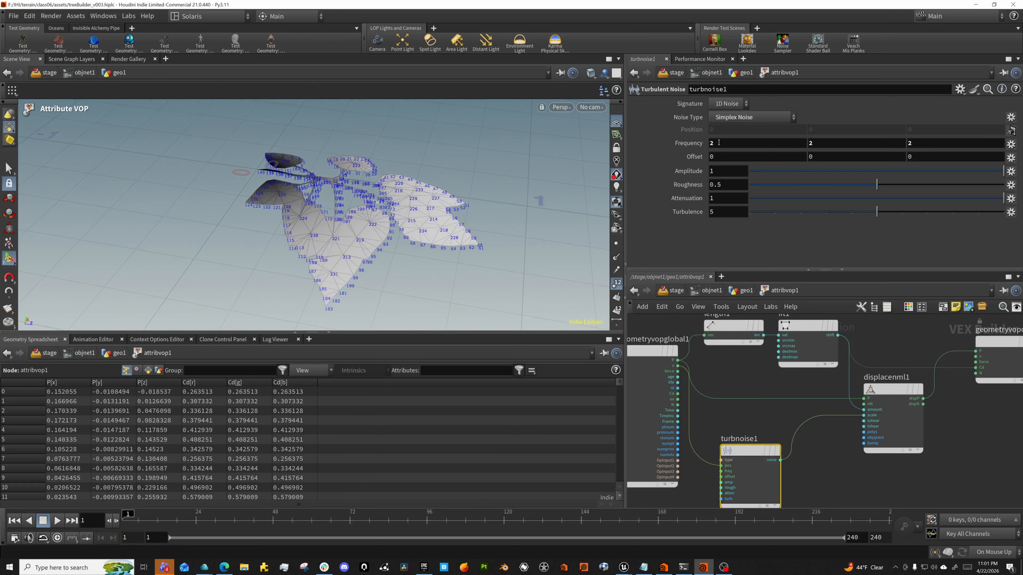
- Set turbnoise1's frequency to 10, 10, 10 and wire its noise output to geometryvopoutput1's Cd input
click(717, 142)
text(10)
key(Tab)
key(Tab)
text(10)
key(Return)
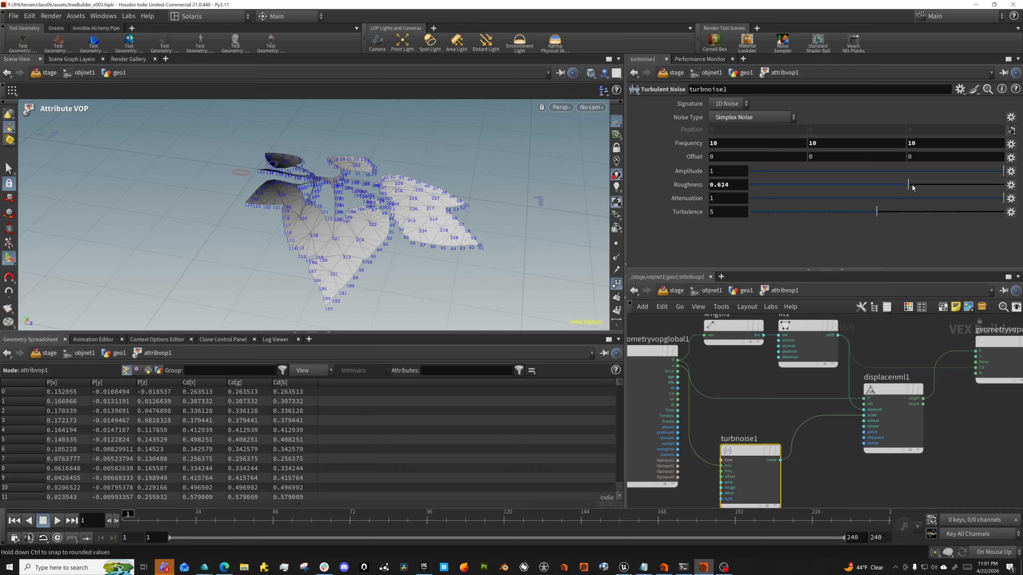
middle_drag(831, 430, 799, 433)
drag(748, 463, 946, 370)
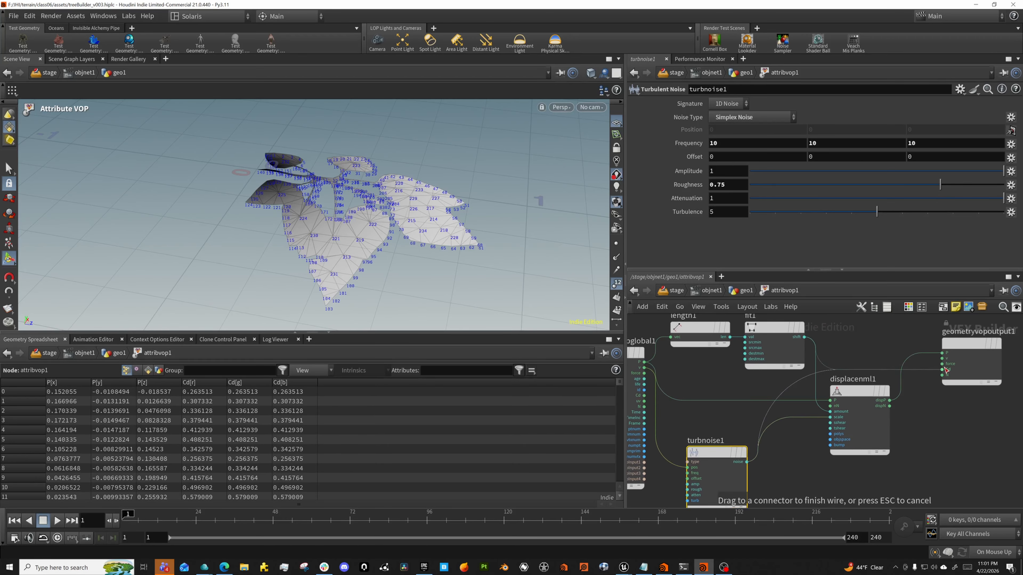
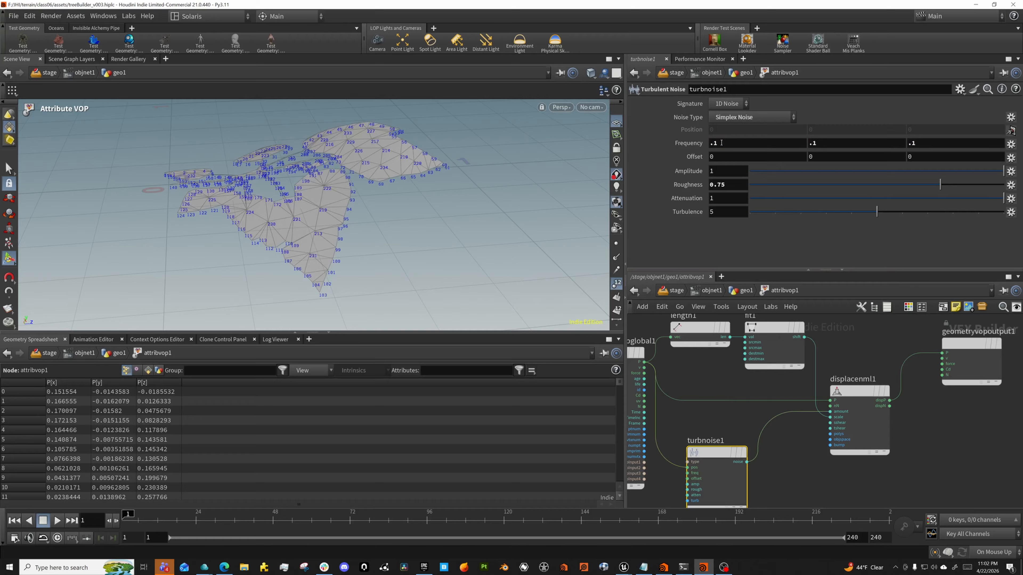
- Set turbnoise1's frequency to 1, 1, 1
double_click(714, 144)
text(1)
key(Tab)
text(1)
key(Tab)
text(1)
key(Tab)
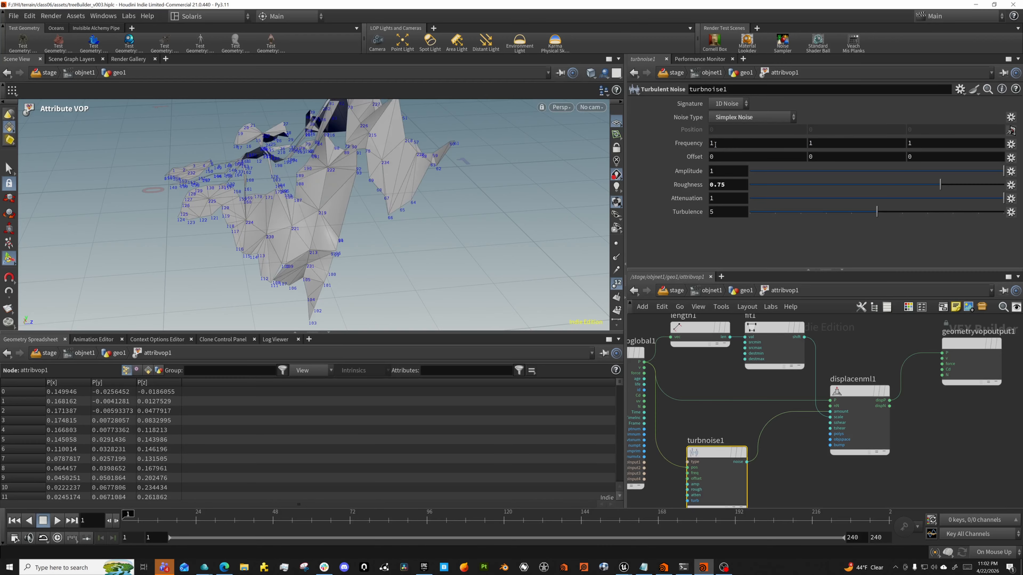
- Lower fit1's Destination Max well below 2 to soften the leaf displacement
click(779, 347)
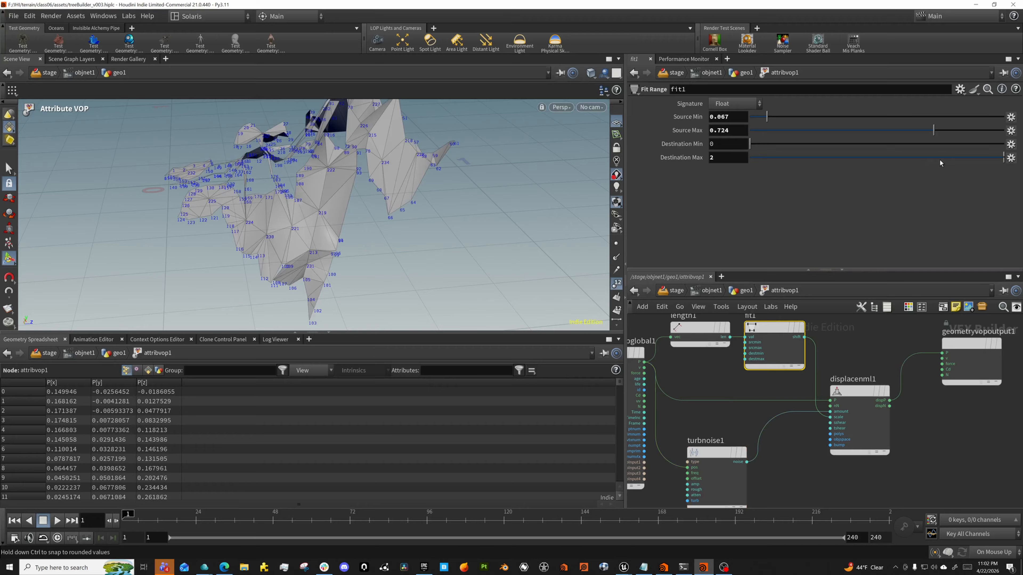
drag(939, 158, 838, 163)
alt+drag(449, 188, 380, 148)
drag(835, 158, 803, 160)
alt+drag(452, 205, 527, 275)
- Set turbnoise1's frequency to .5, .5, .5
click(734, 452)
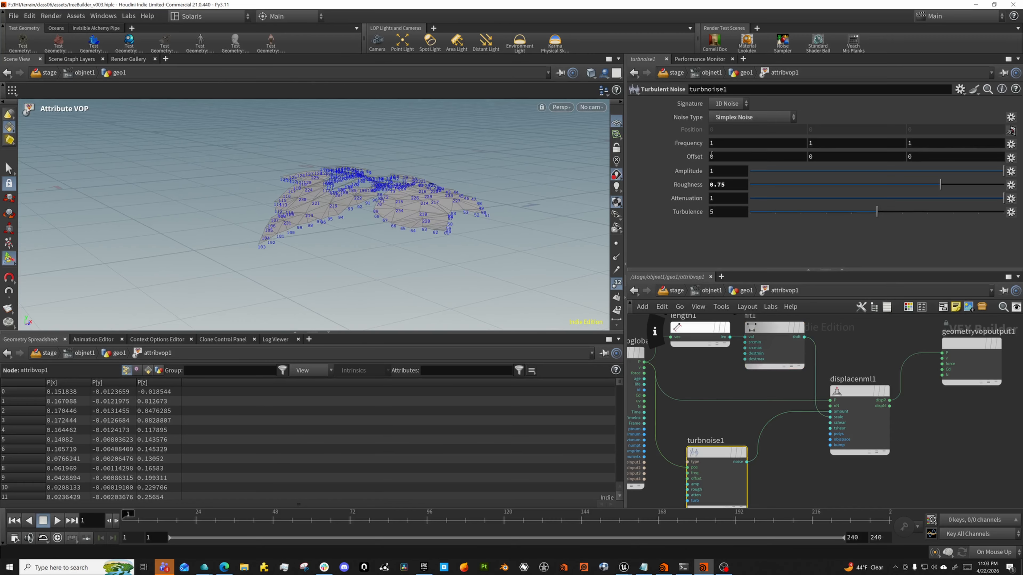
click(719, 143)
text(.5)
key(Tab)
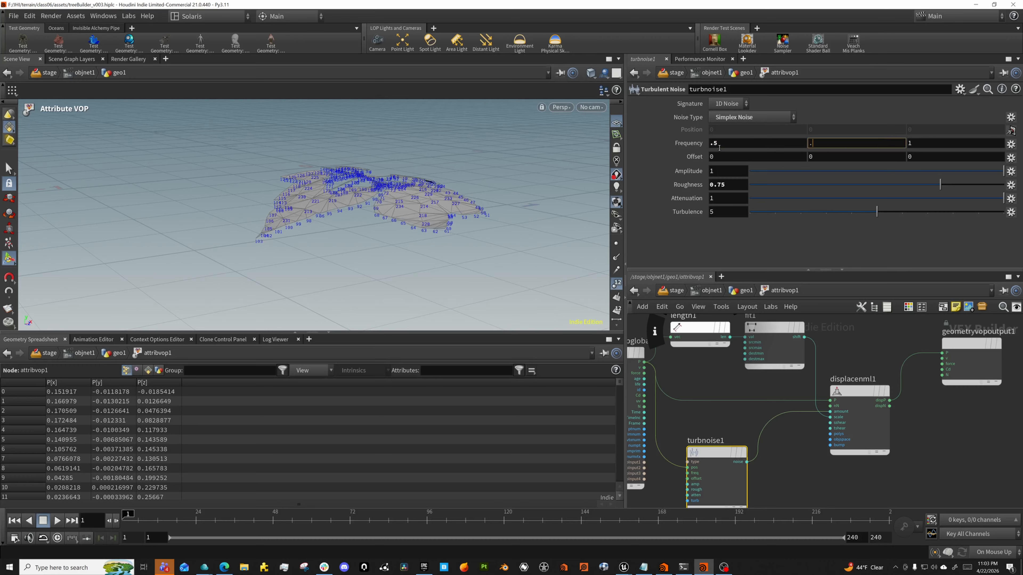
text(.5)
key(Tab)
text(.)
key(Return)
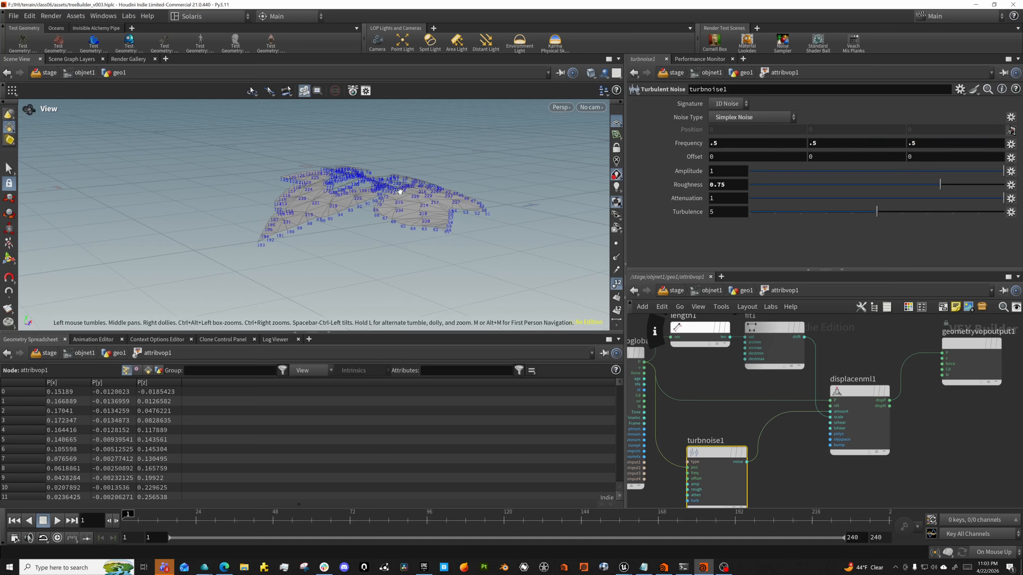
alt+drag(400, 192, 438, 222)
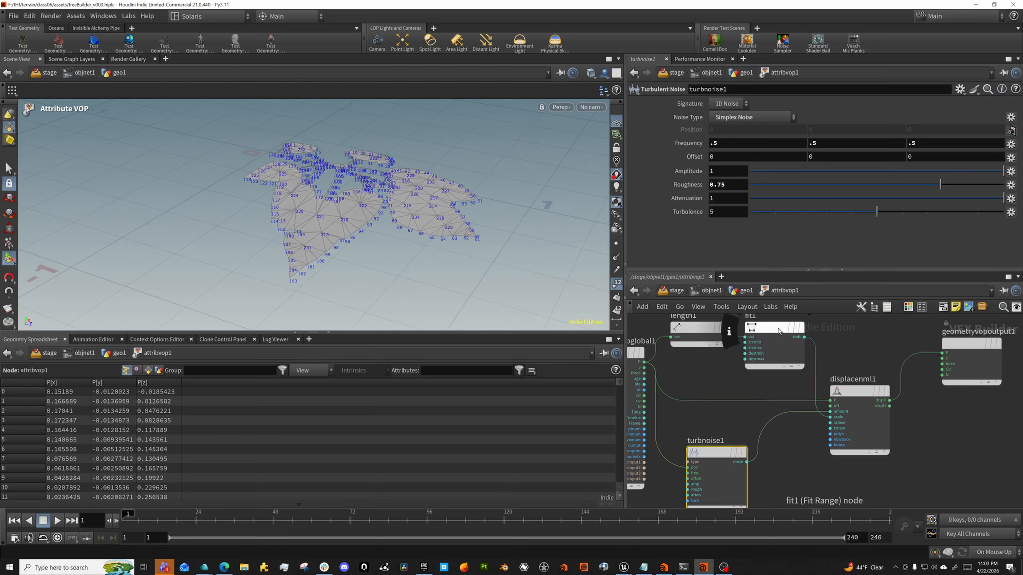
- Set fit1's Destination Max to 0.215 and check the leaf cluster edge-on
click(773, 346)
mouse_move(816, 161)
mouse_down()
mouse_move(846, 164)
mouse_move(807, 164)
mouse_up()
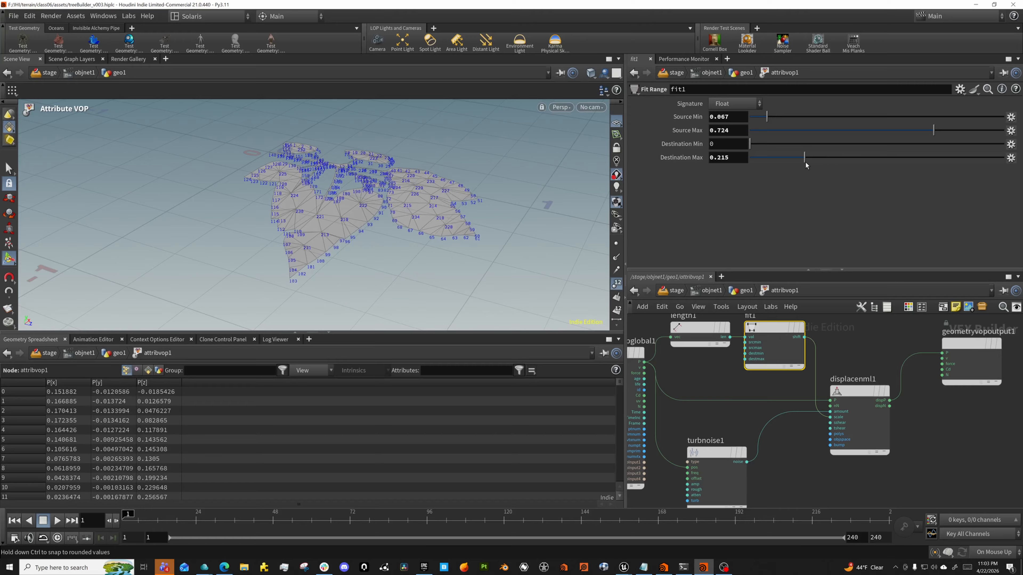
alt+drag(461, 198, 519, 210)
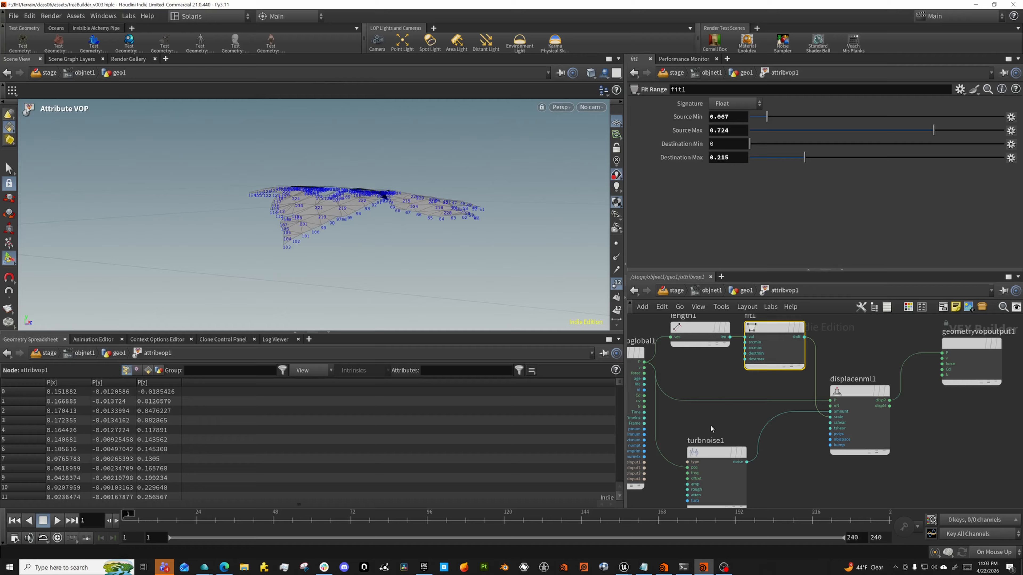
- Shift turbnoise1's Y offset to 7.9
click(709, 459)
mouse_move(836, 155)
middle_down()
mouse_move(848, 138)
mouse_move(817, 158)
mouse_move(850, 154)
mouse_move(809, 158)
mouse_move(819, 158)
middle_up()
alt+drag(427, 162, 524, 181)
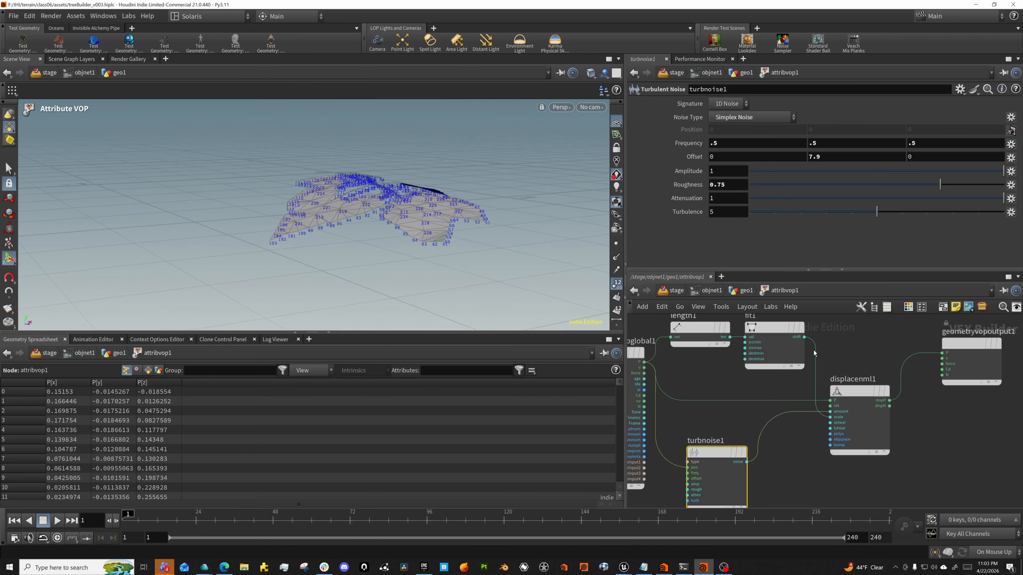
- Raise fit1's Destination Max, and set turbnoise1's turbulence to 6 with roughness about 0.58
click(779, 338)
drag(802, 162, 848, 161)
click(709, 453)
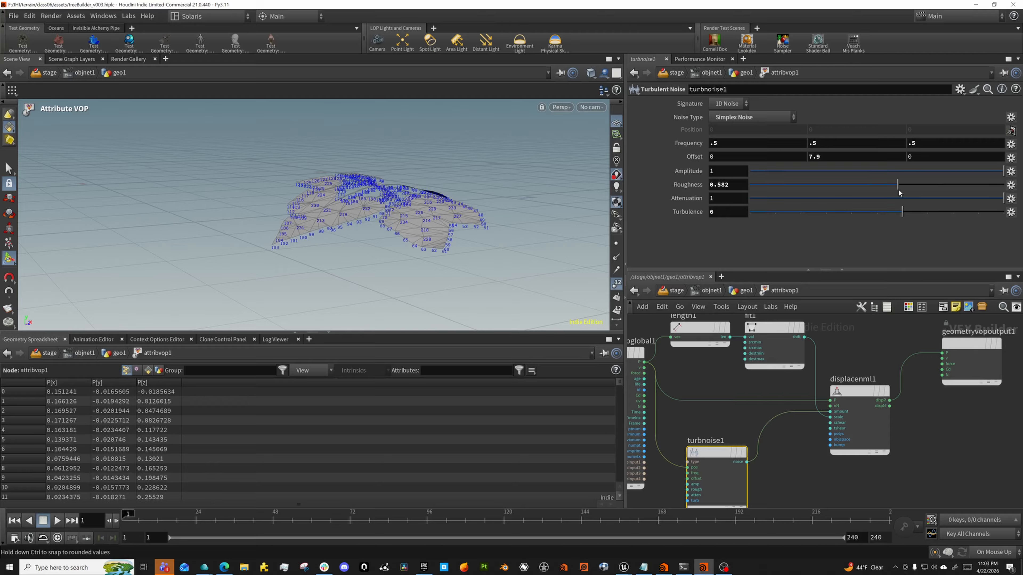
- Set fit1's Destination Max to 0.646 and check the leaf cluster's curvature from several angles
click(767, 347)
drag(879, 157, 913, 157)
key(Escape)
drag(525, 203, 649, 348)
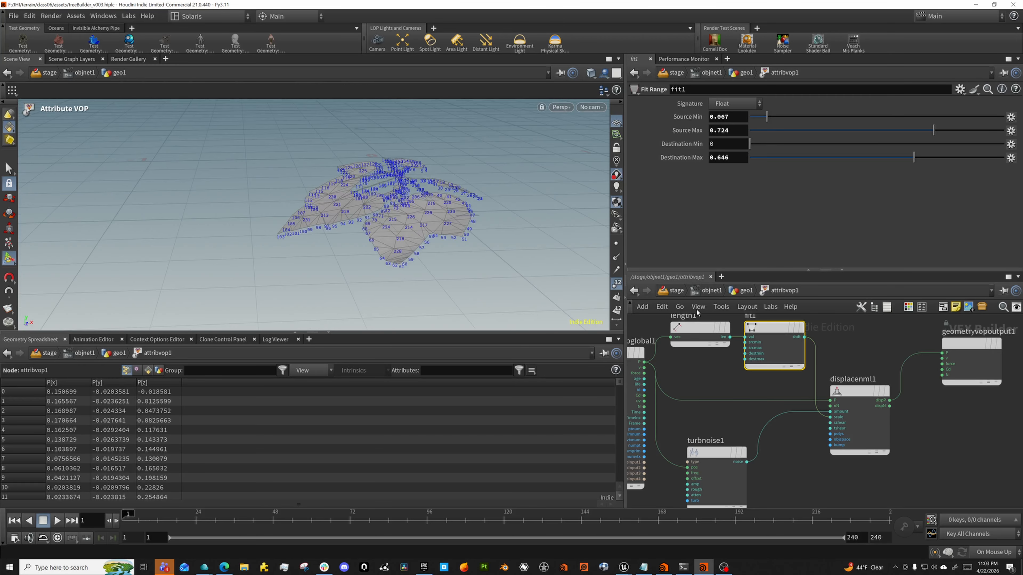
alt+drag(372, 201, 488, 182)
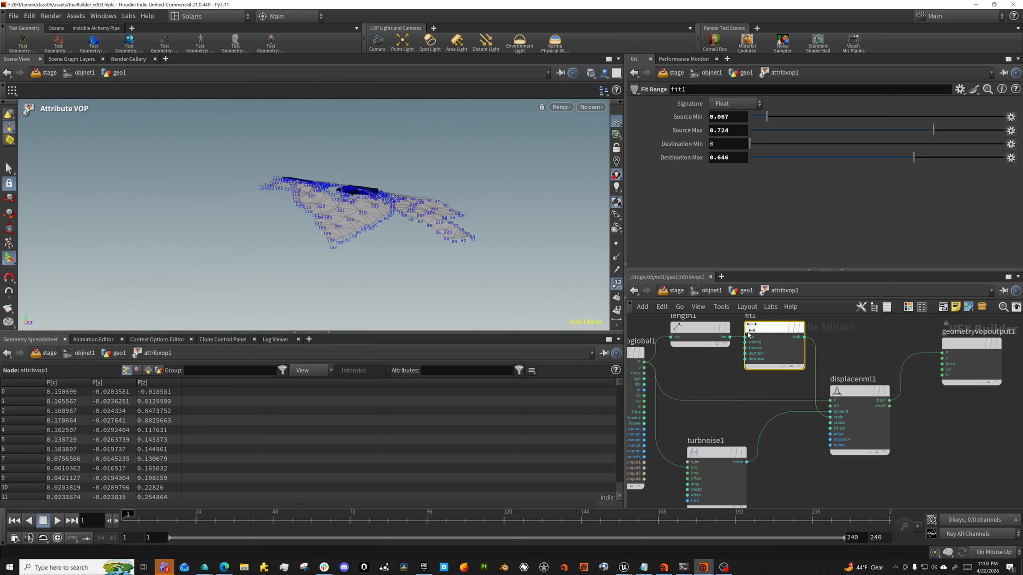
- Return to the geo1 network and set bend2's Capture Length to 1.09
click(744, 291)
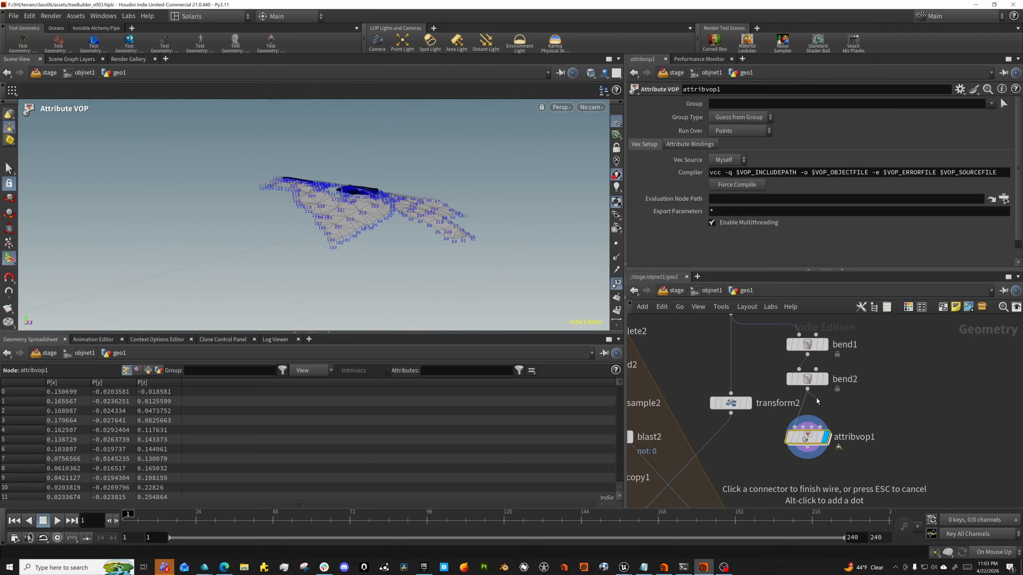
click(806, 386)
scroll(754, 240, down, 4)
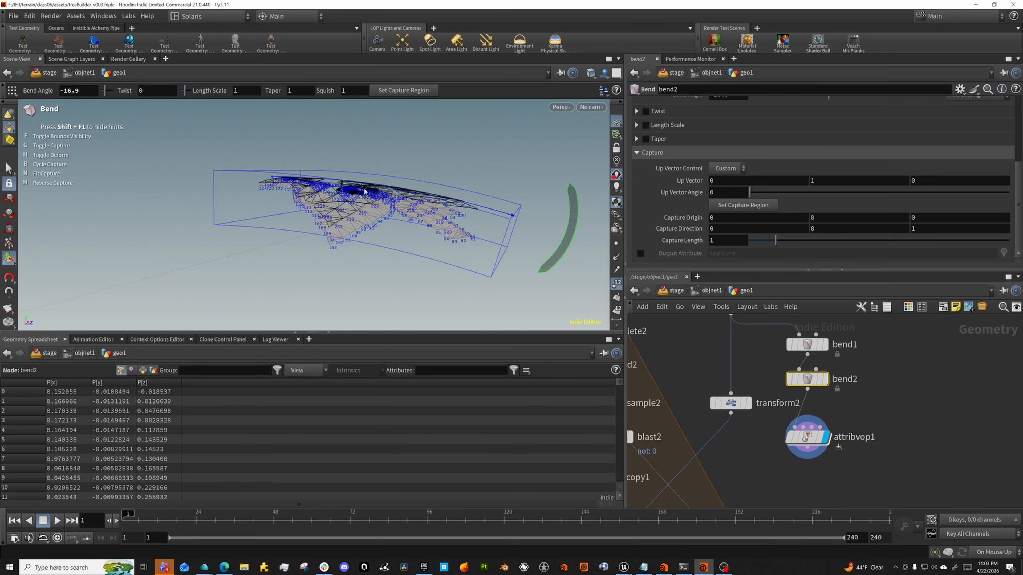
mouse_move(775, 241)
mouse_down()
mouse_move(766, 243)
mouse_move(778, 242)
mouse_up()
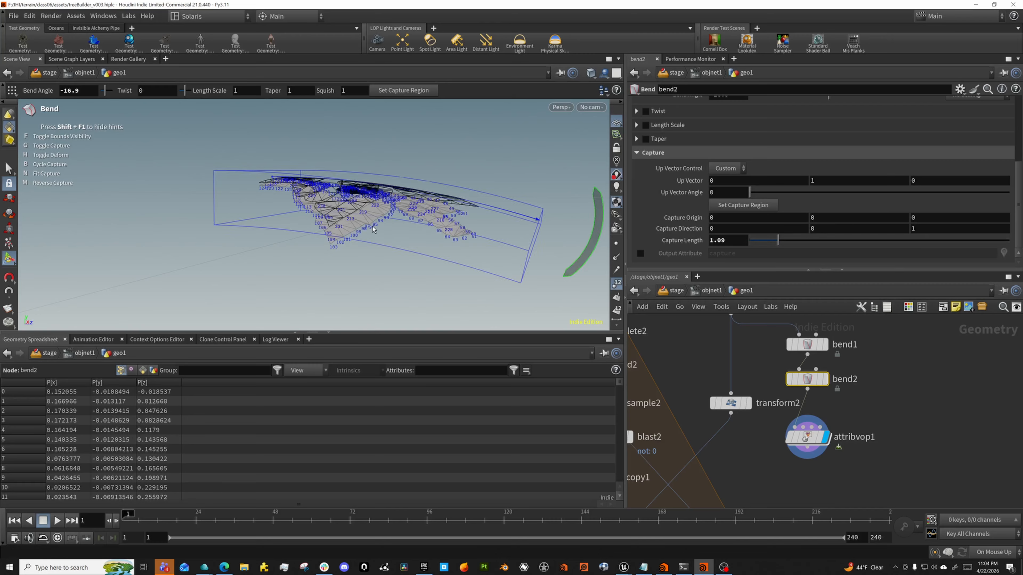
- Try bend2's Capture Origin Z at 0.5 and undo the change
scroll(712, 184, up, 5)
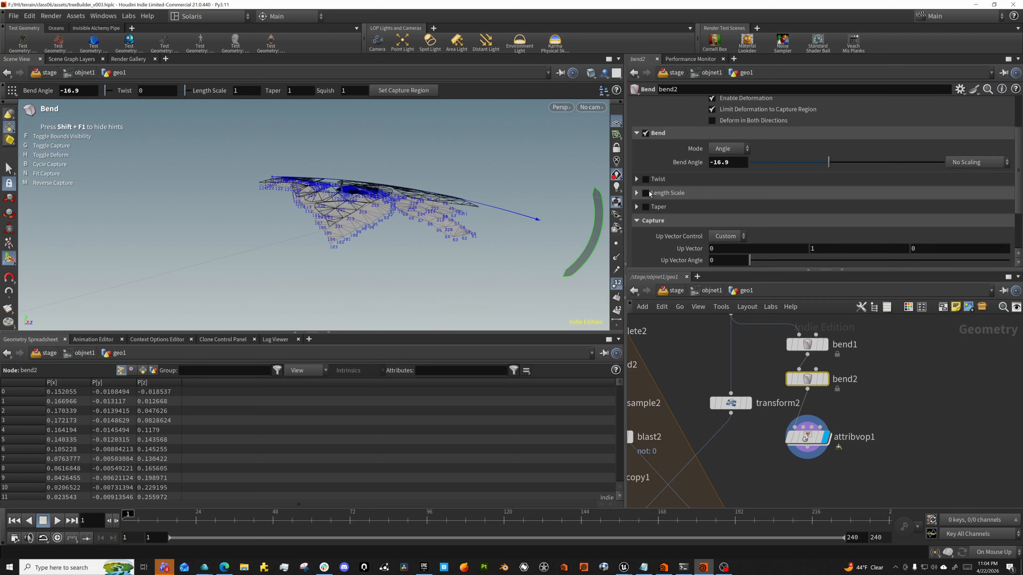
scroll(669, 231, down, 2)
scroll(669, 231, down, 3)
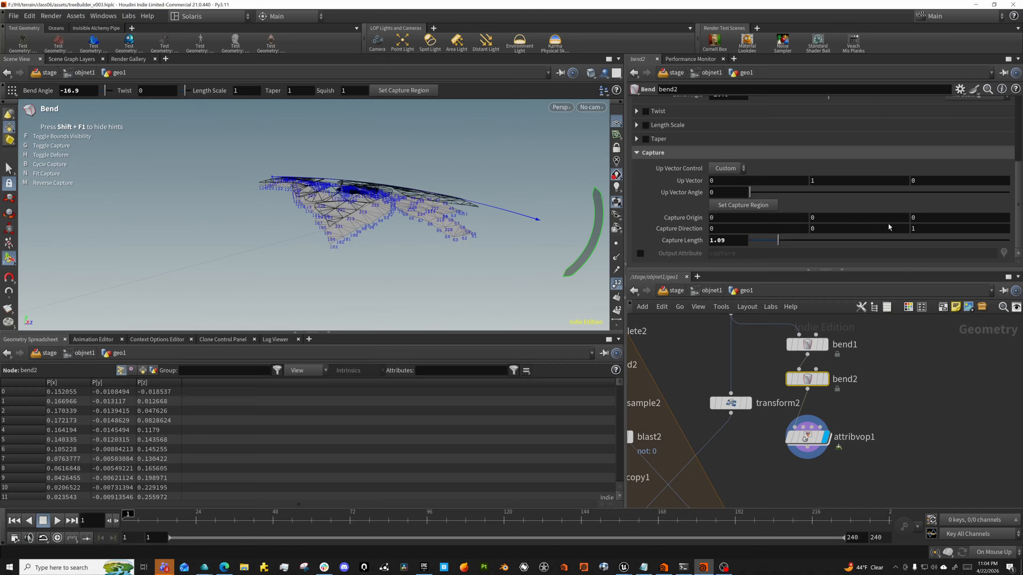
middle_drag(931, 218, 933, 220)
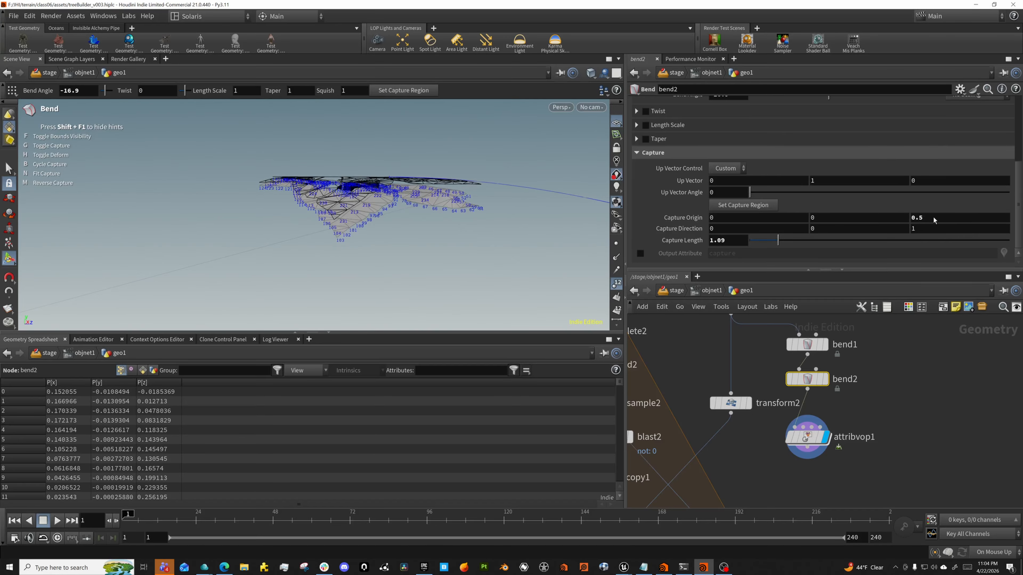
key(ctrl+z)
- Set bend2's Capture Origin Z to .15
middle_drag(926, 219, 968, 235)
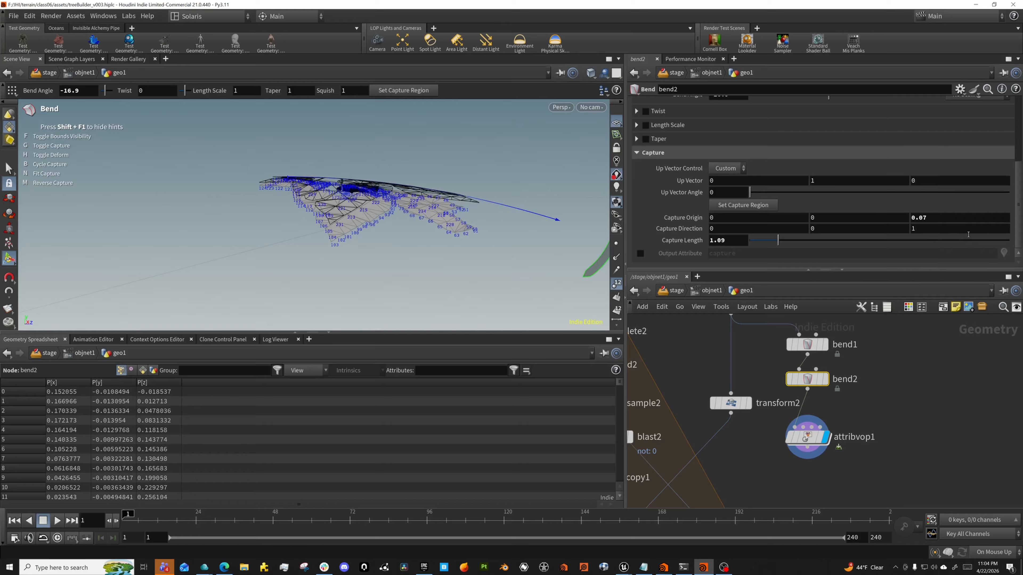
click(916, 218)
text(.15)
key(Return)
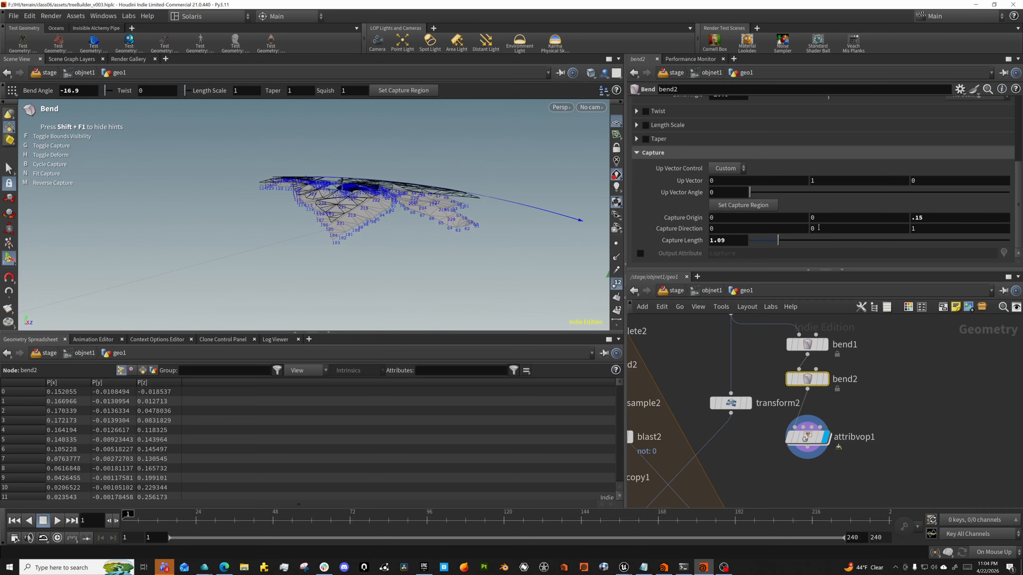
- Adjust bend2's Capture Length to 0.44 and on to 0.77, checking the bend from above and edge-on
drag(765, 240, 762, 240)
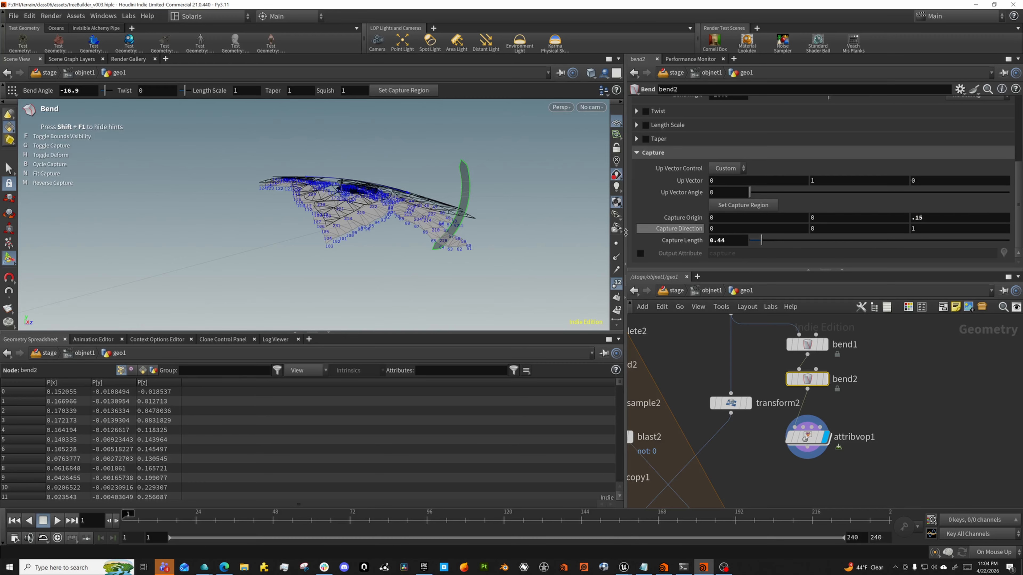
alt+drag(503, 204, 371, 192)
alt+drag(281, 202, 346, 193)
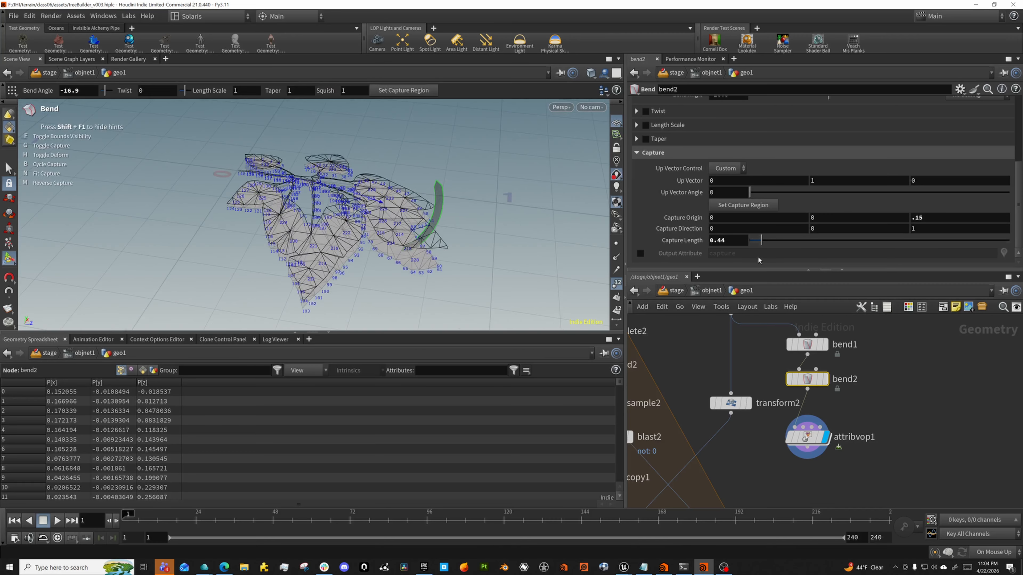
drag(761, 242, 771, 245)
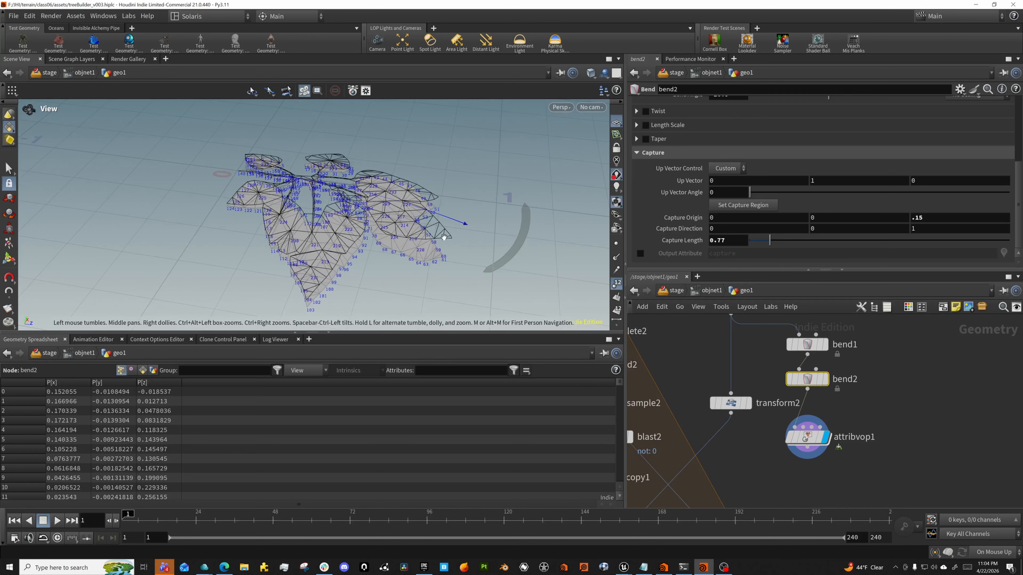
alt+drag(443, 225, 469, 204)
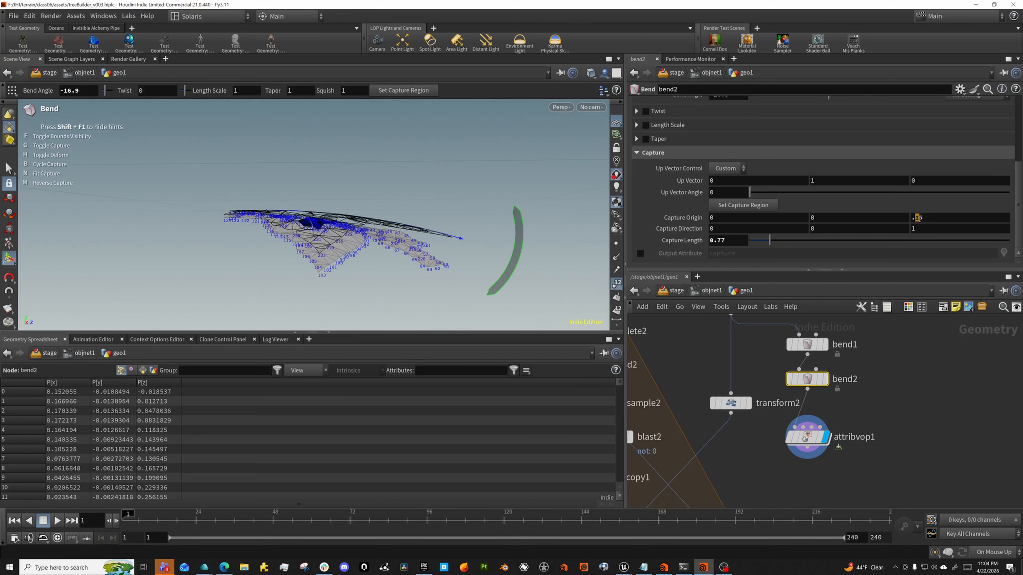
- Set bend2's Capture Origin Z to .35 and its Capture Length to 0.47
drag(918, 218, 930, 220)
text(.35)
key(Return)
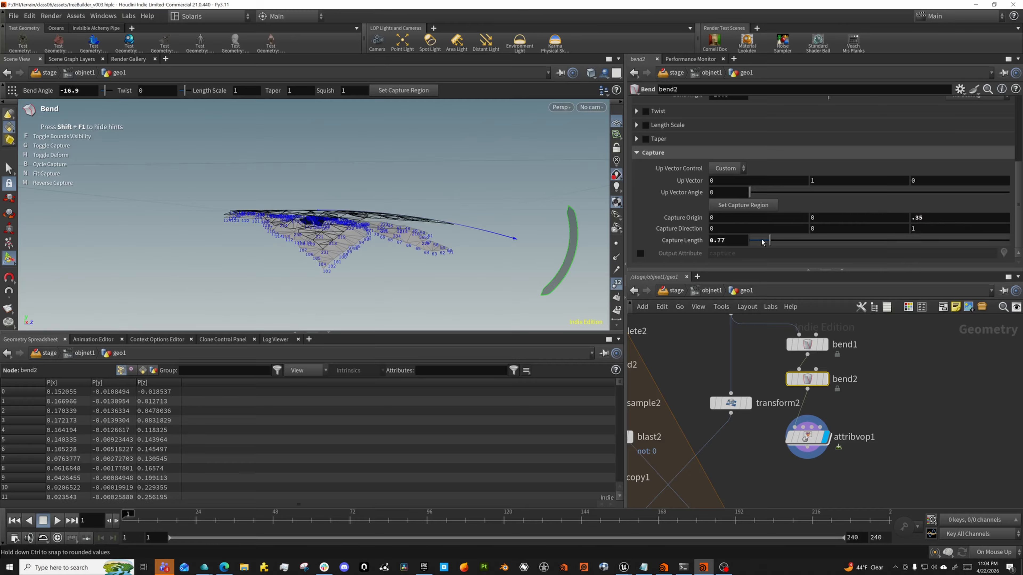
drag(759, 243, 762, 242)
key(Escape)
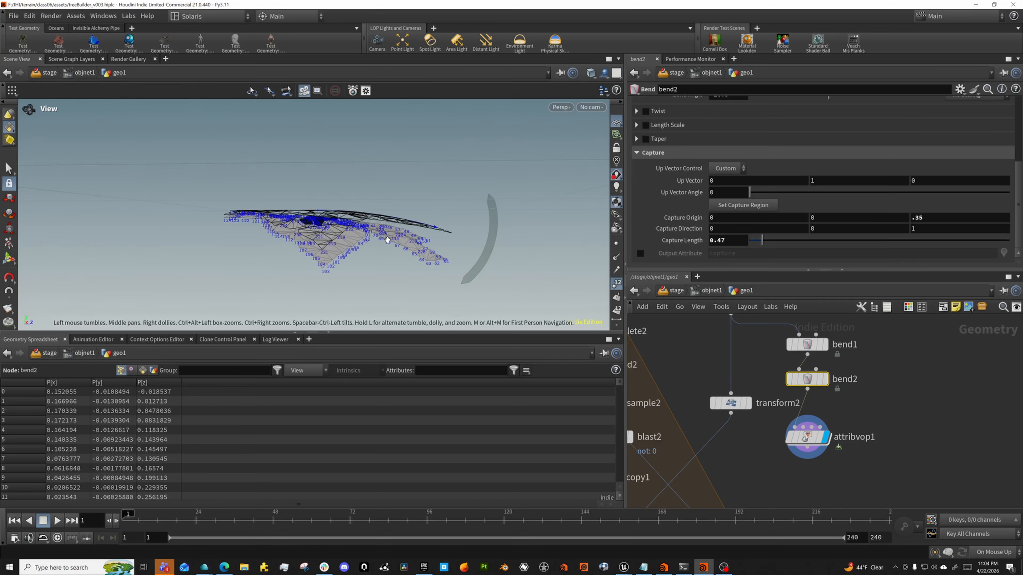
drag(490, 243, 254, 240)
key(Return)
- Move transform2 below attribvop1's level and wire attribvop1's output into transform2
click(741, 446)
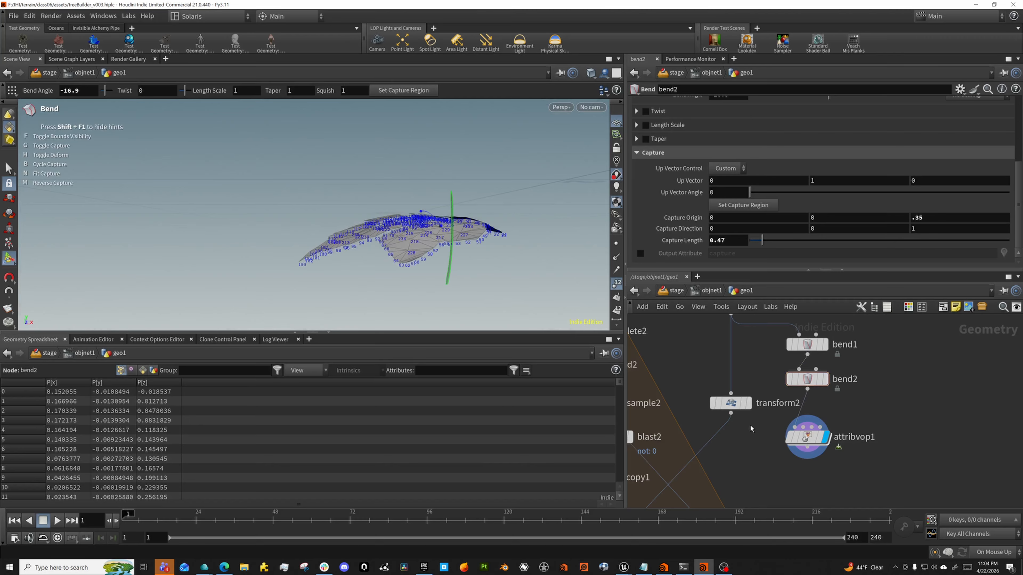
scroll(751, 426, down, 2)
drag(789, 441, 746, 440)
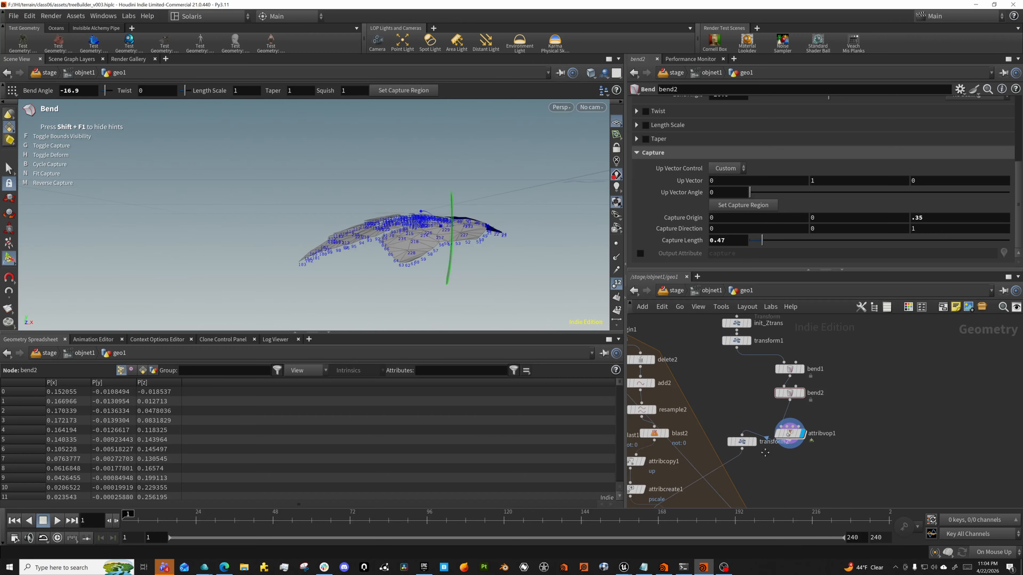
- Display the copytopoints1 node inside the for-each loop
scroll(746, 476, down, 3)
middle_drag(746, 478, 826, 386)
scroll(782, 410, up, 3)
click(795, 399)
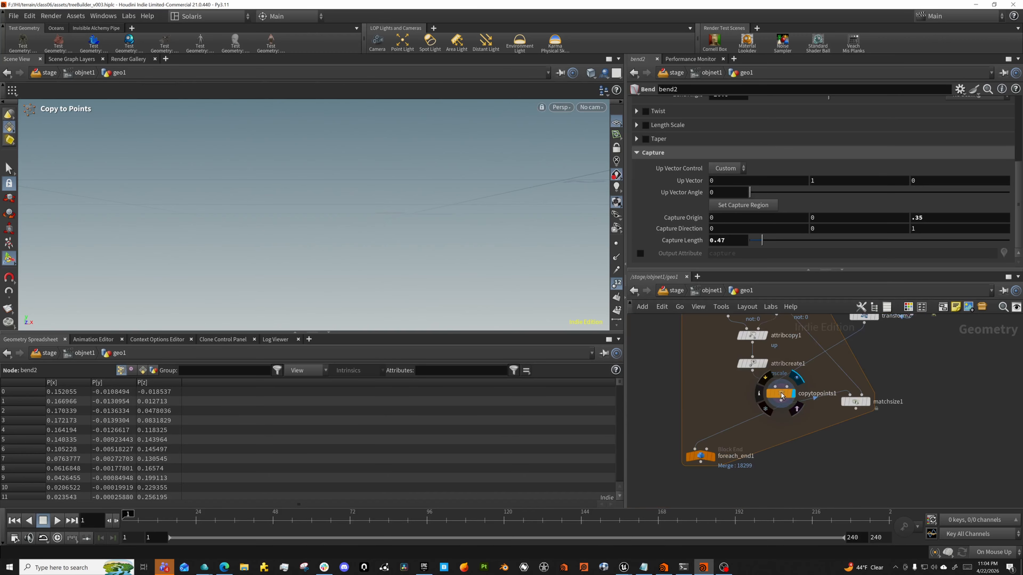
- Frame the leaf cluster produced by copytopoints1 and compare it with the flat card outline edge-on
key(d)
click(578, 162)
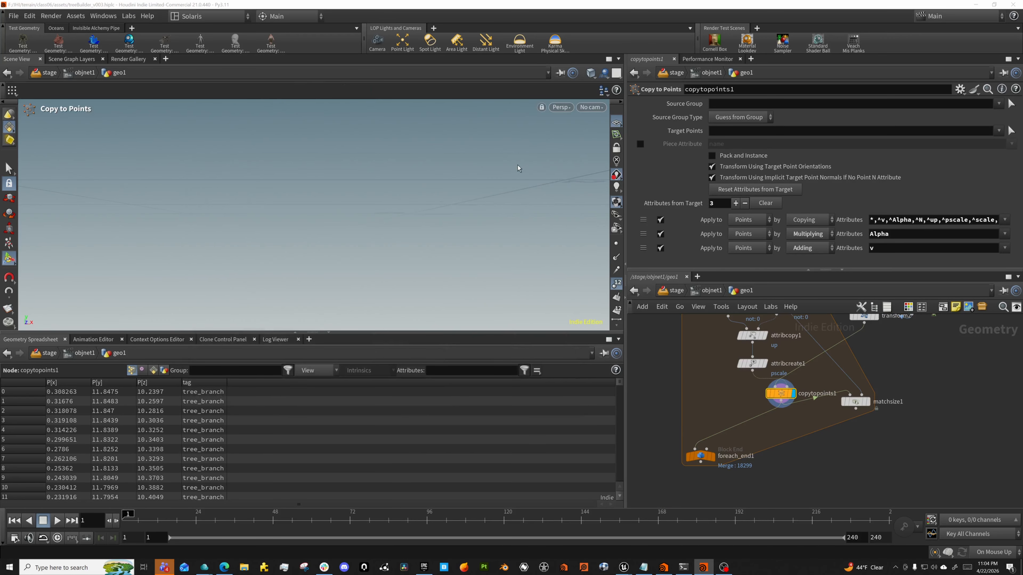
key(space+g)
alt+drag(445, 173, 542, 196)
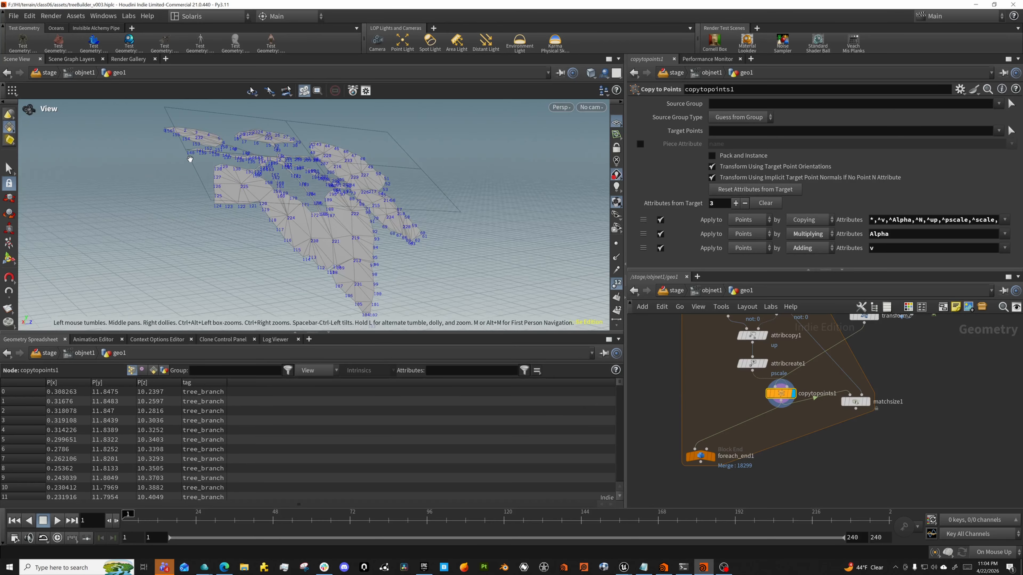
drag(190, 159, 318, 181)
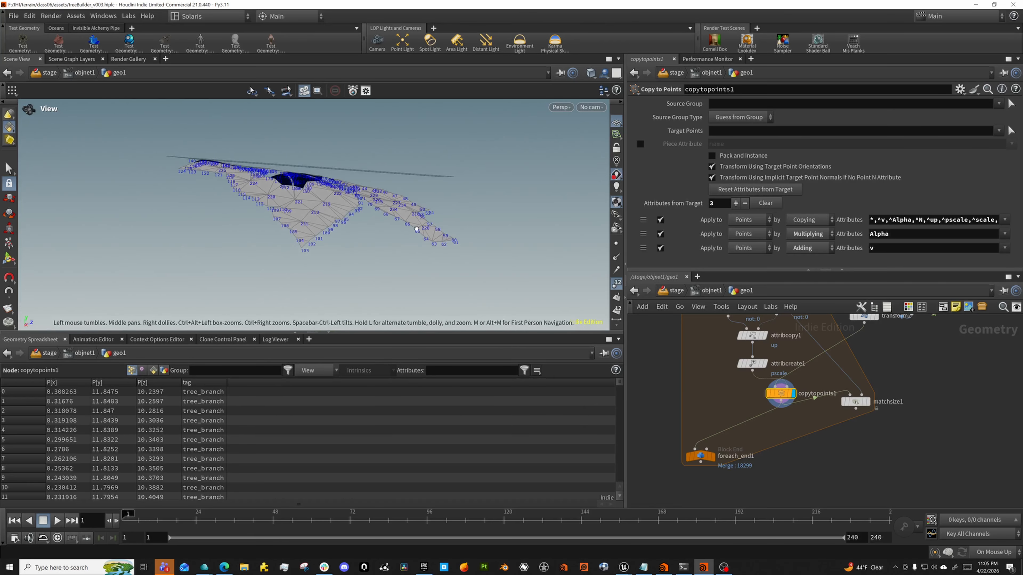
alt+drag(416, 228, 411, 222)
- Line up the transform2 node directly beneath attribvop1 in the network
alt+middle_drag(884, 355, 880, 391)
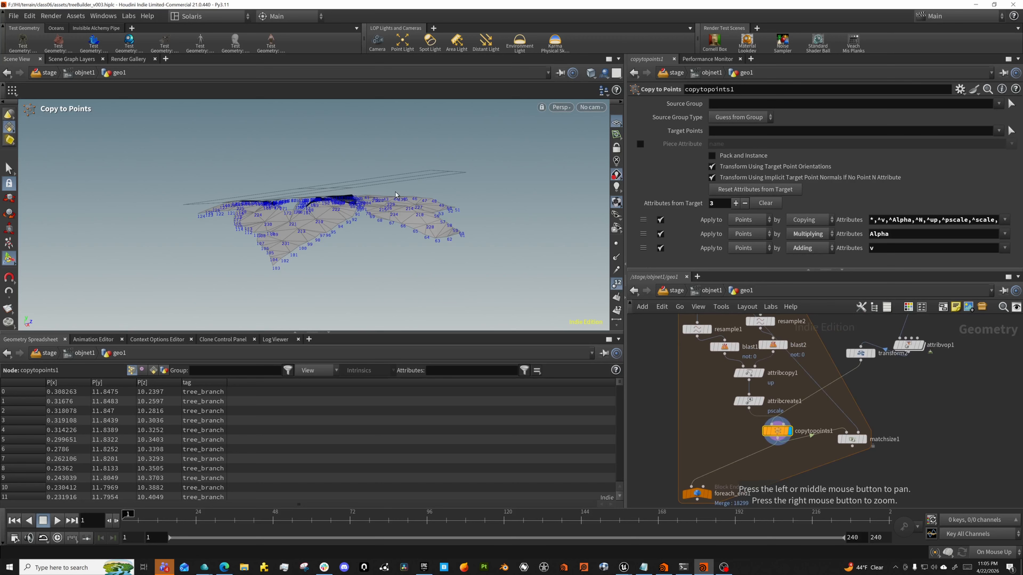
middle_drag(874, 345, 866, 367)
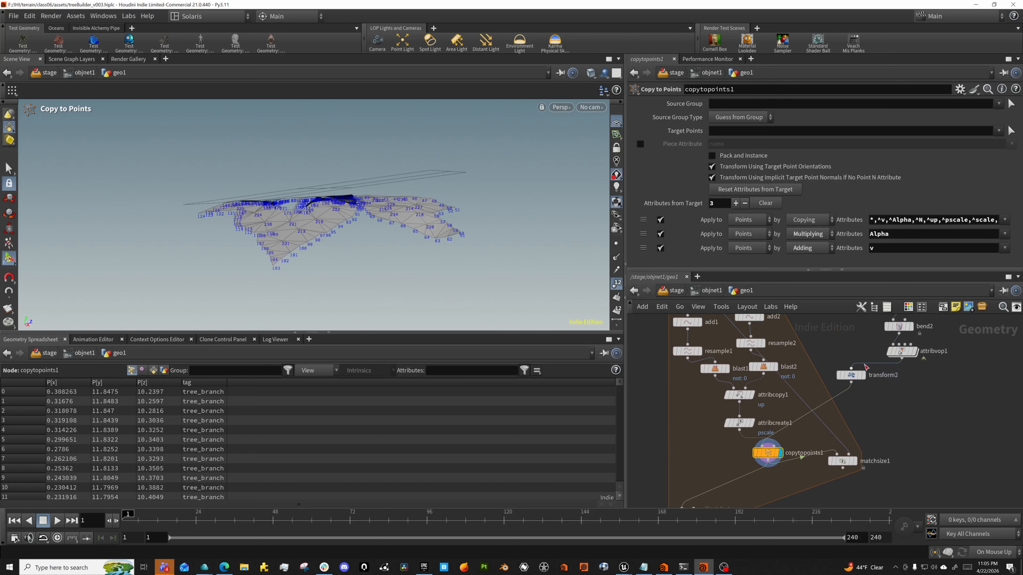
drag(865, 367, 897, 369)
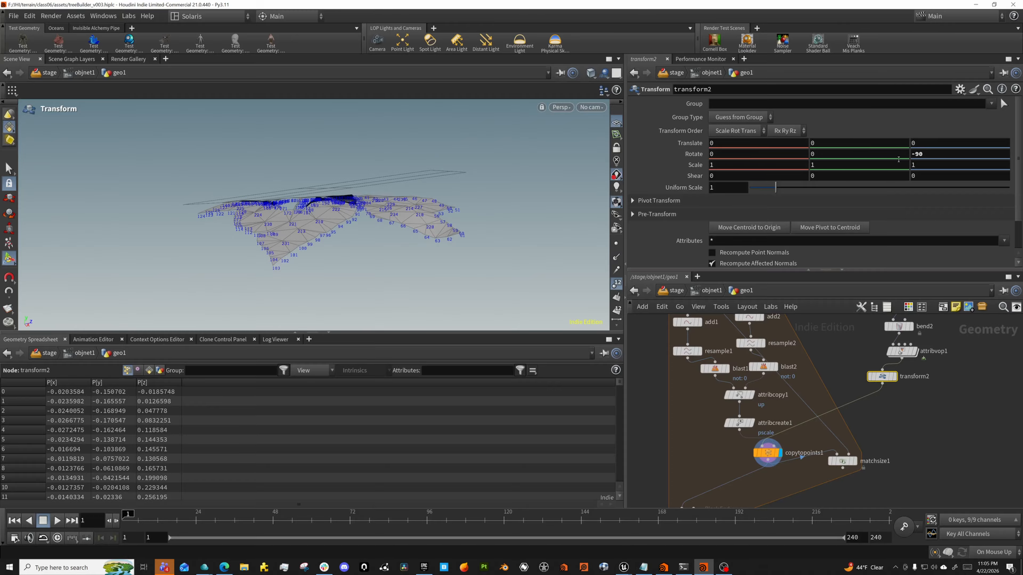
drag(881, 377, 899, 378)
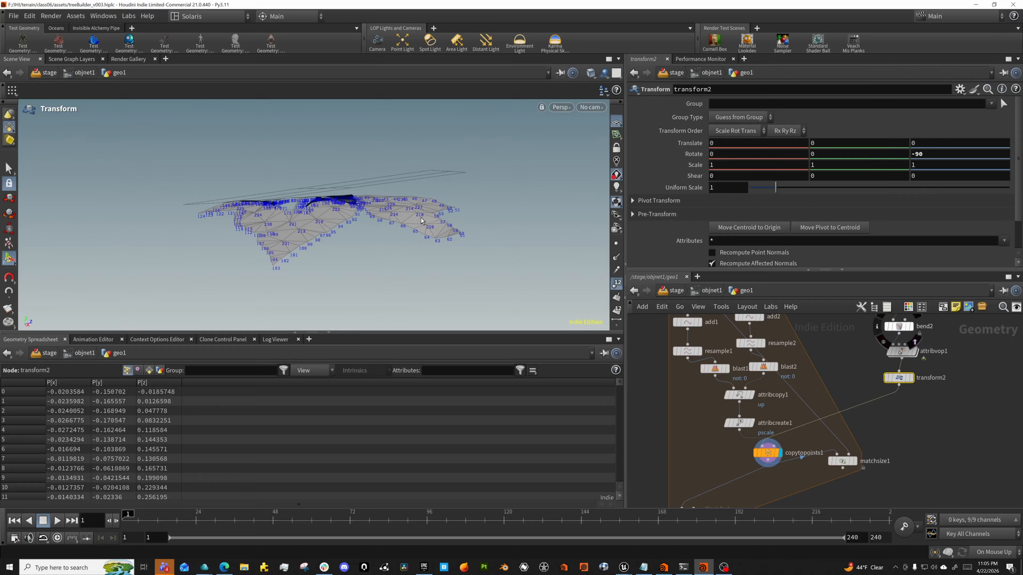
- Set transform2's X rotation to -6.1 so the leaf cluster follows the card's plane, and check it in the viewport
middle_drag(729, 154, 727, 156)
middle_drag(603, 154, 779, 157)
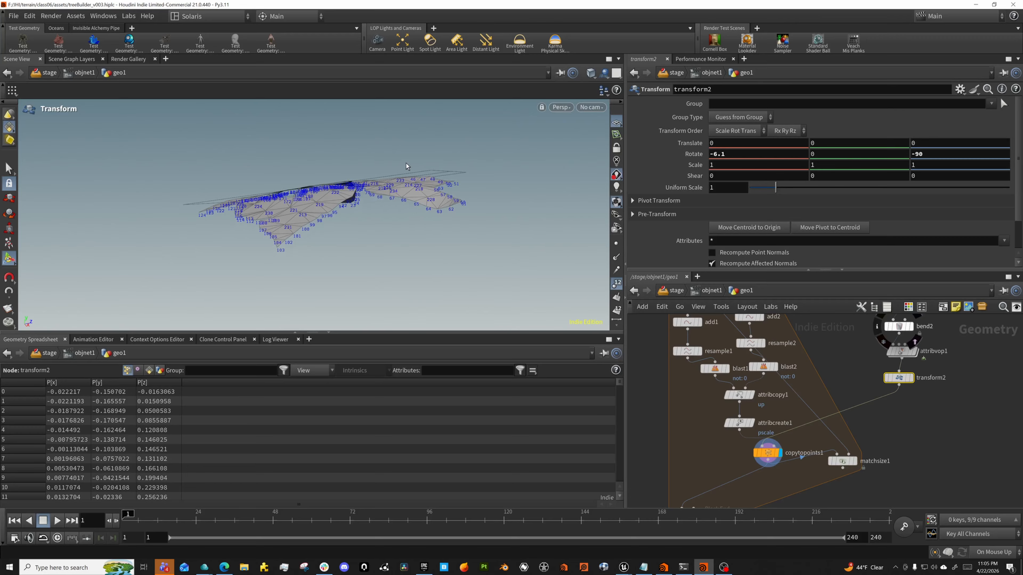
key(Escape)
drag(417, 166, 449, 197)
key(Return)
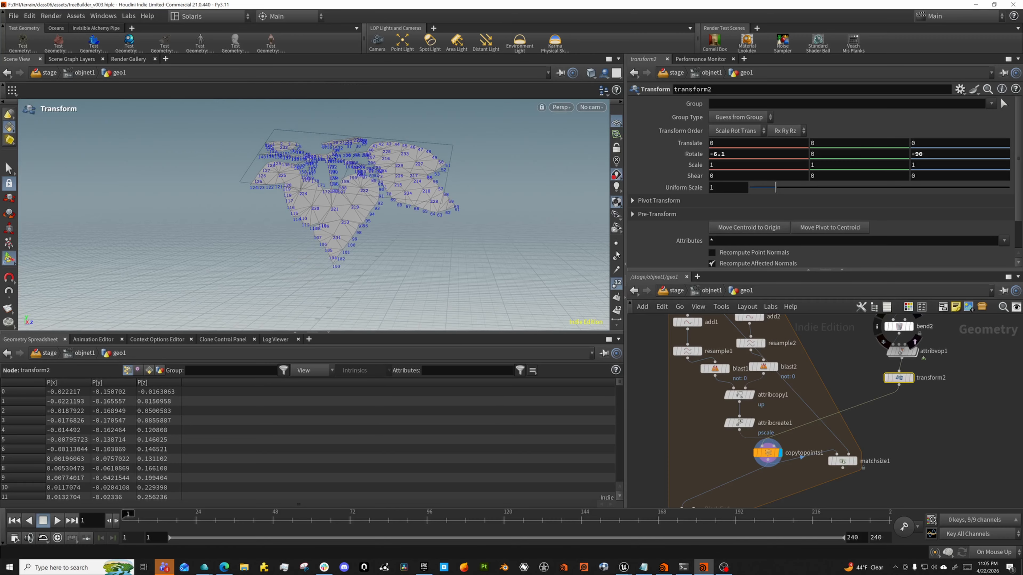
- Turn off the point number display in the viewport and save the scene
click(617, 283)
key(h)
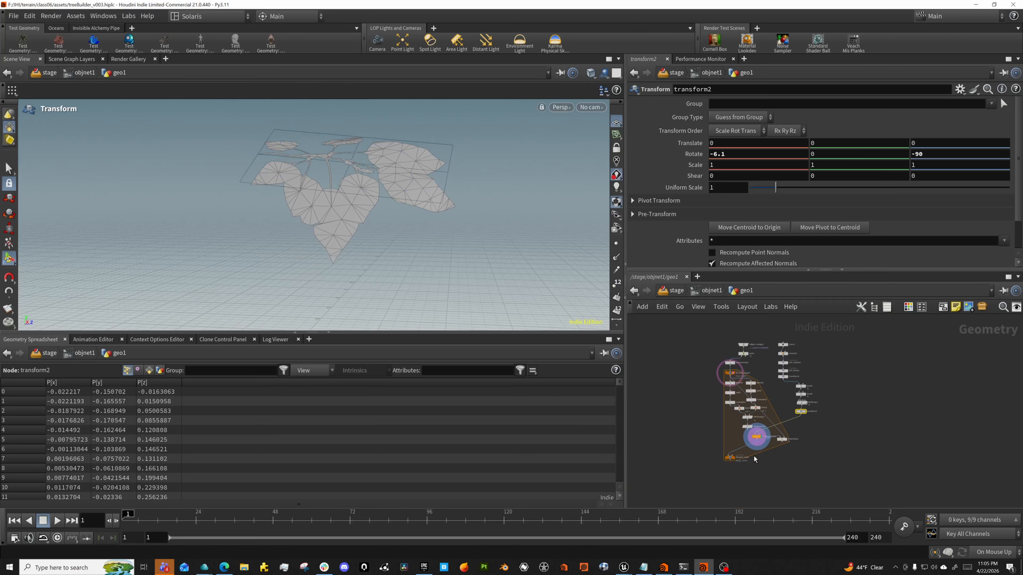
key(ctrl+s)
- Display the foreach_end1 node and reposition it below copytopoints1
mouse_move(733, 459)
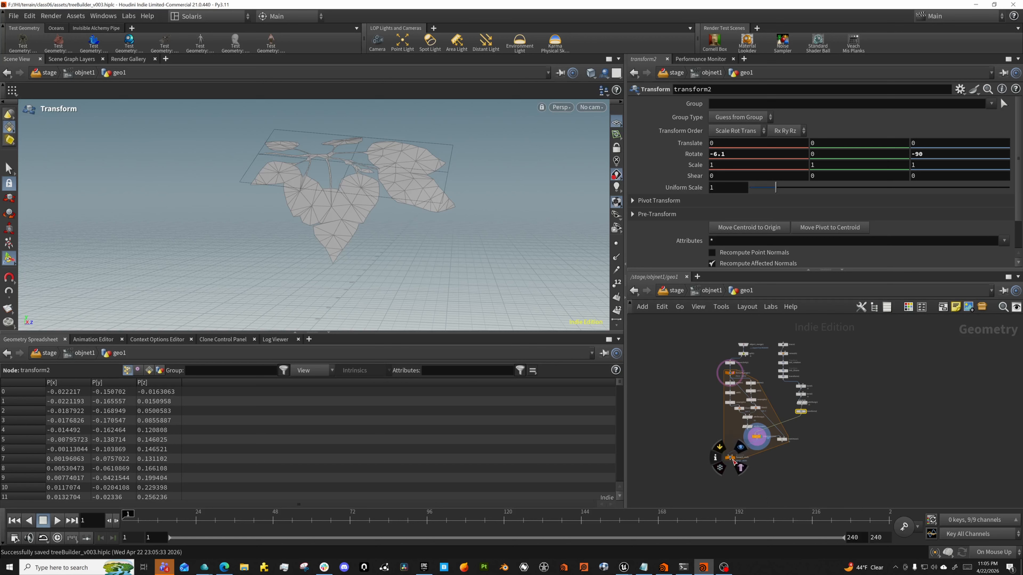
scroll(757, 463, up, 5)
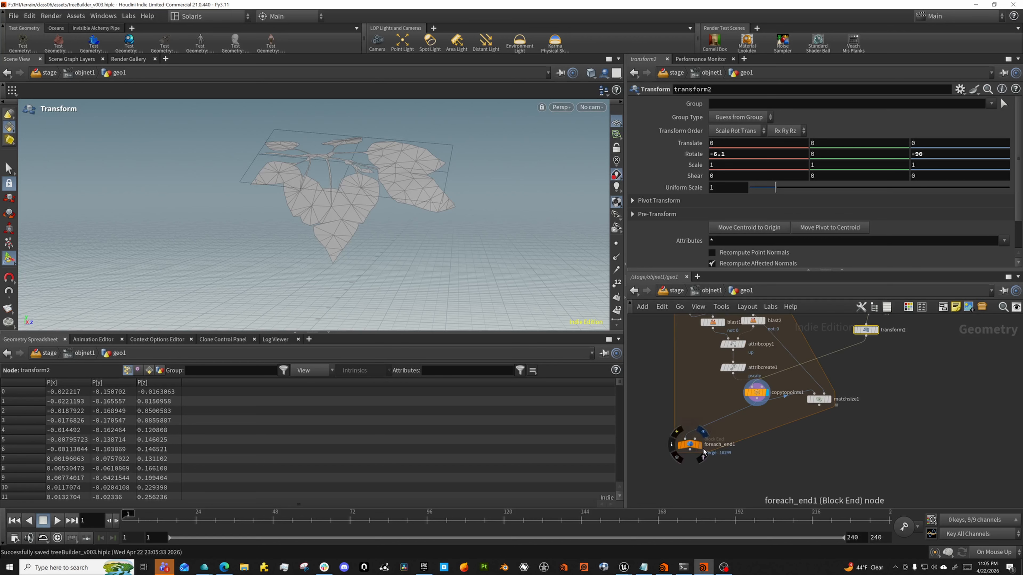
click(703, 432)
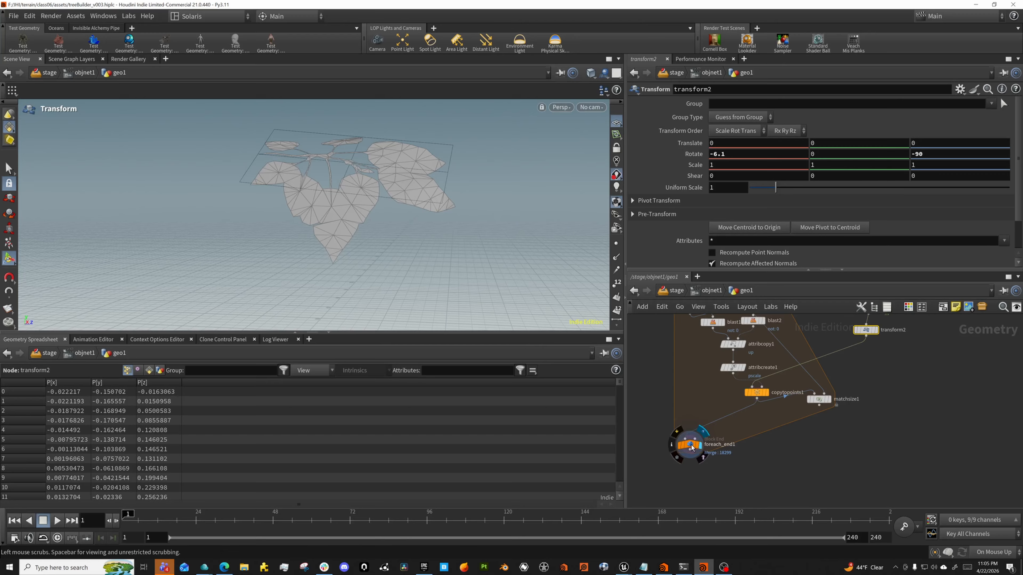
drag(692, 446, 720, 466)
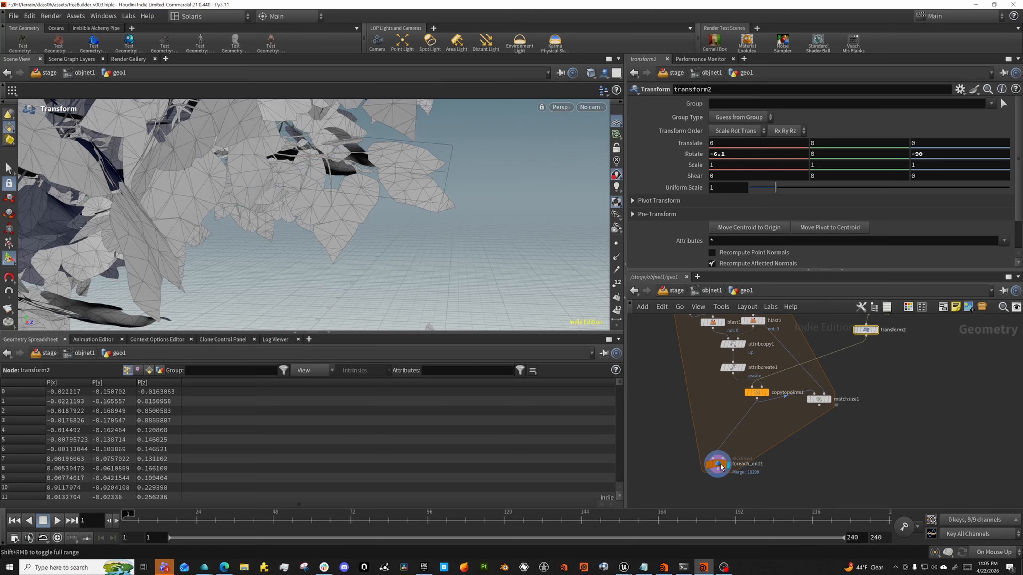
- Examine the whole tree's leaf clusters up close and check the geometry information of foreach_end1
key(space+g)
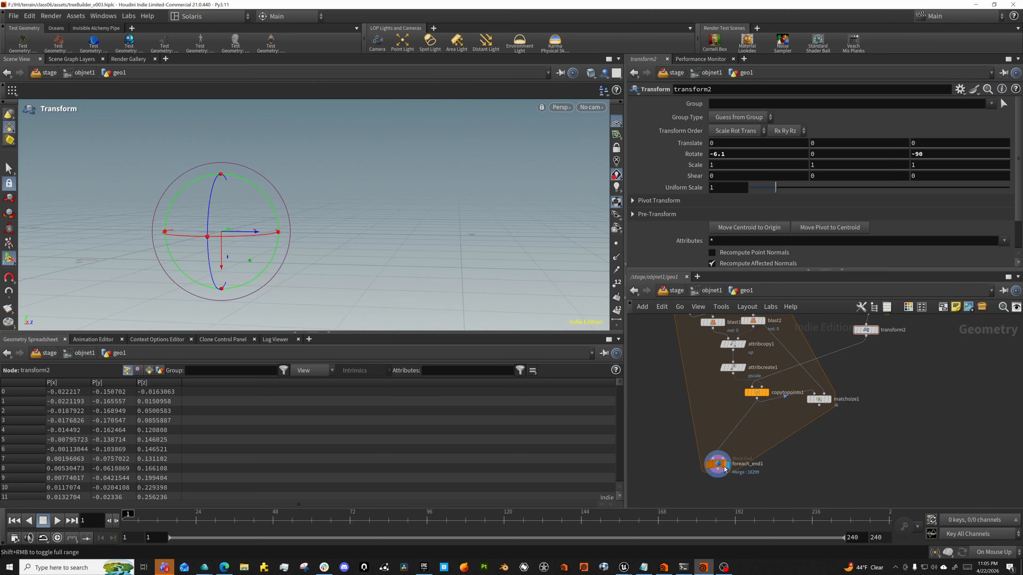
click(718, 464)
scroll(303, 215, up, 10)
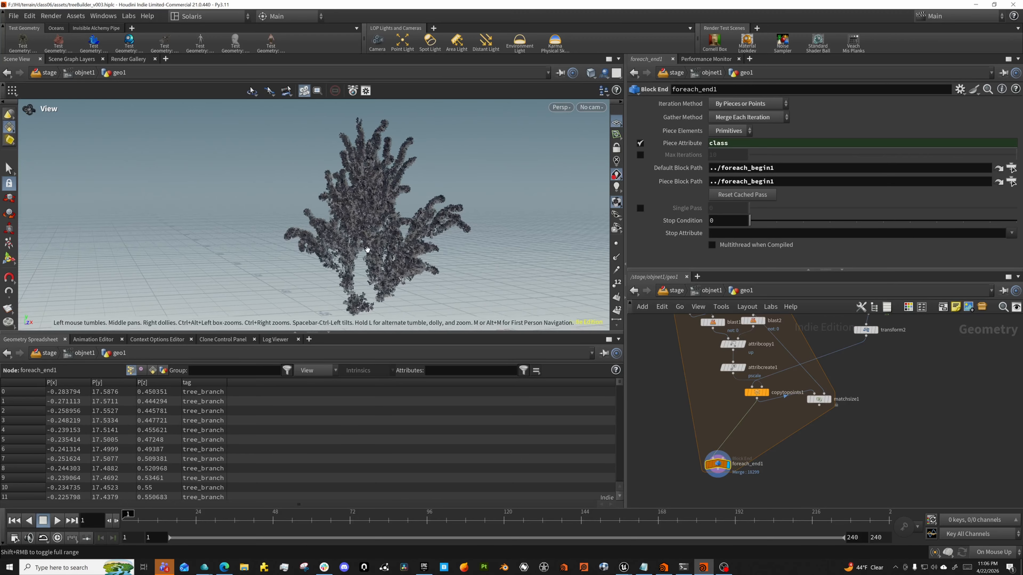
drag(384, 218, 448, 226)
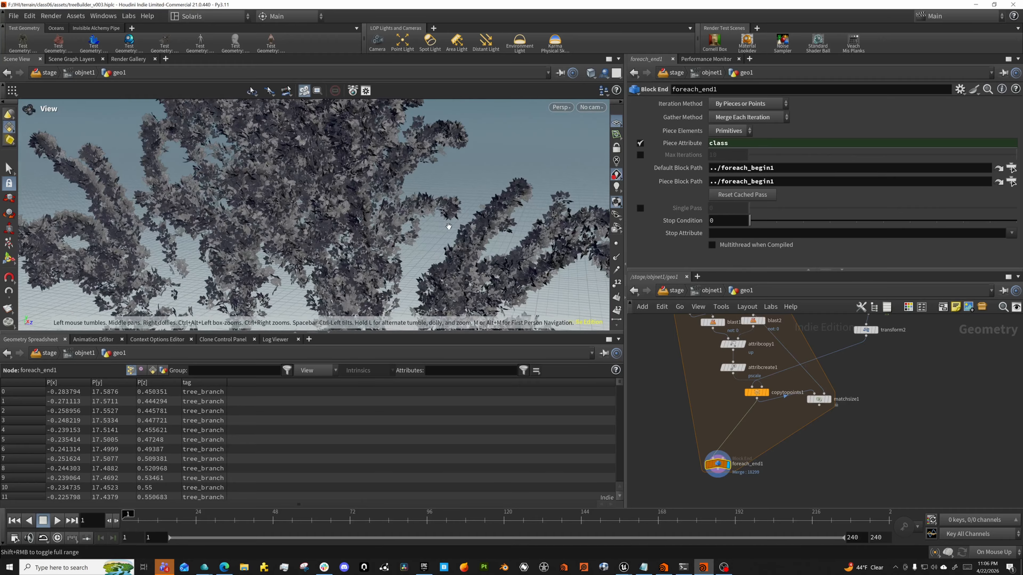
right_drag(383, 213, 478, 190)
drag(342, 195, 453, 203)
scroll(453, 204, down, 3)
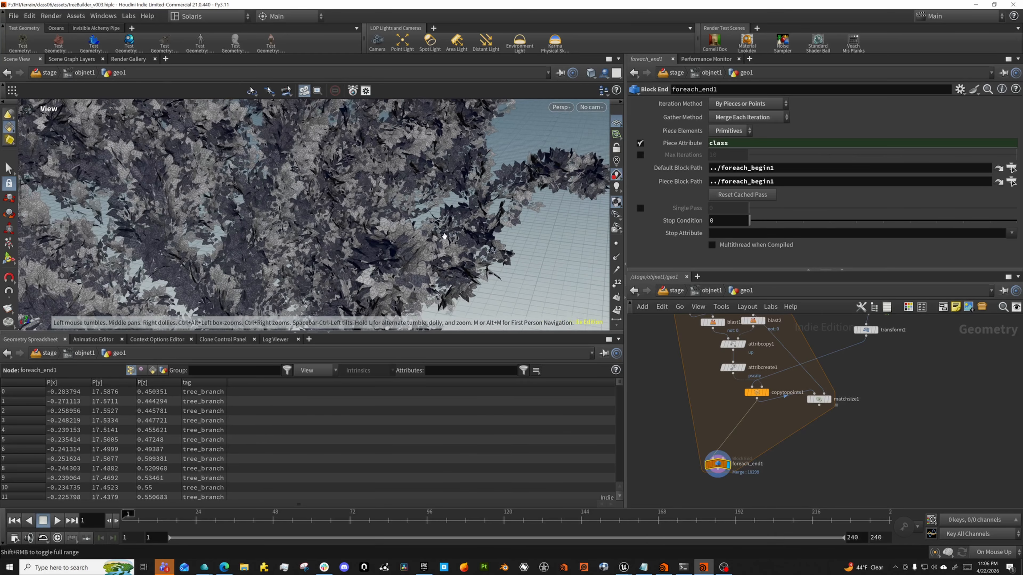
middle_click(723, 469)
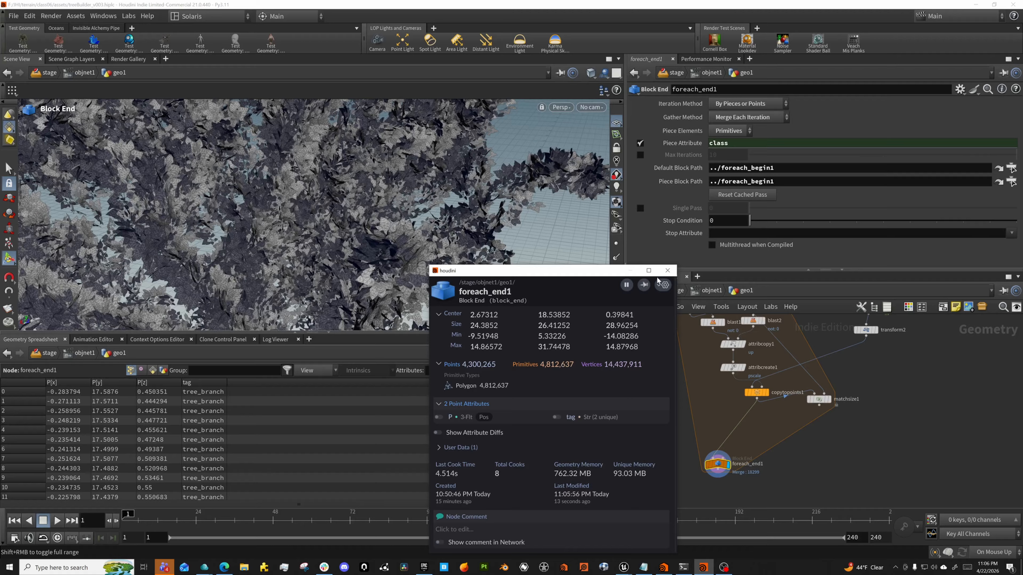
click(667, 270)
alt+drag(437, 298, 429, 249)
- Add a UV Quick Shade node below the loop and wire foreach_end1's output into it
middle_drag(812, 494, 826, 449)
key(Tab)
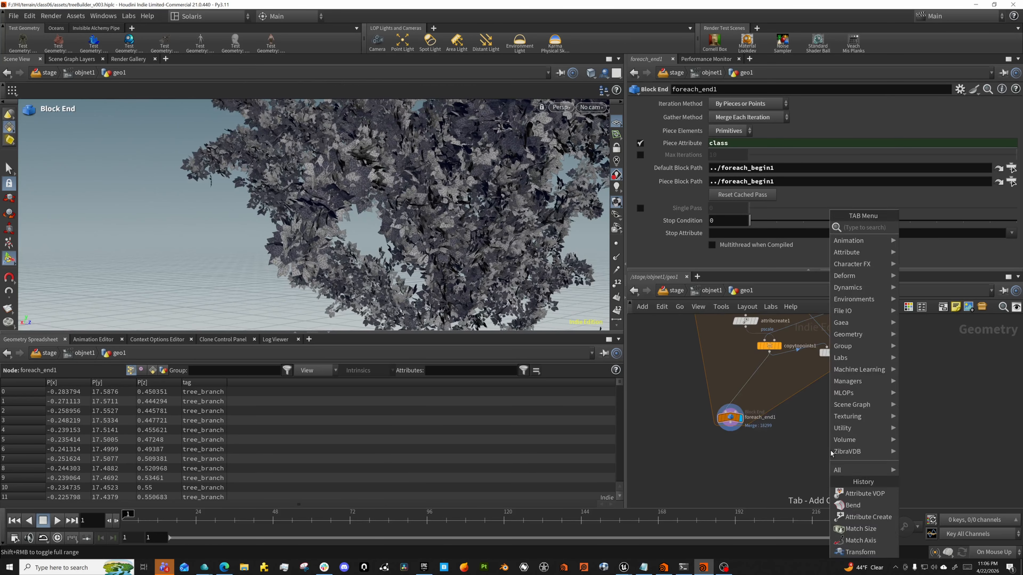
text(uvq)
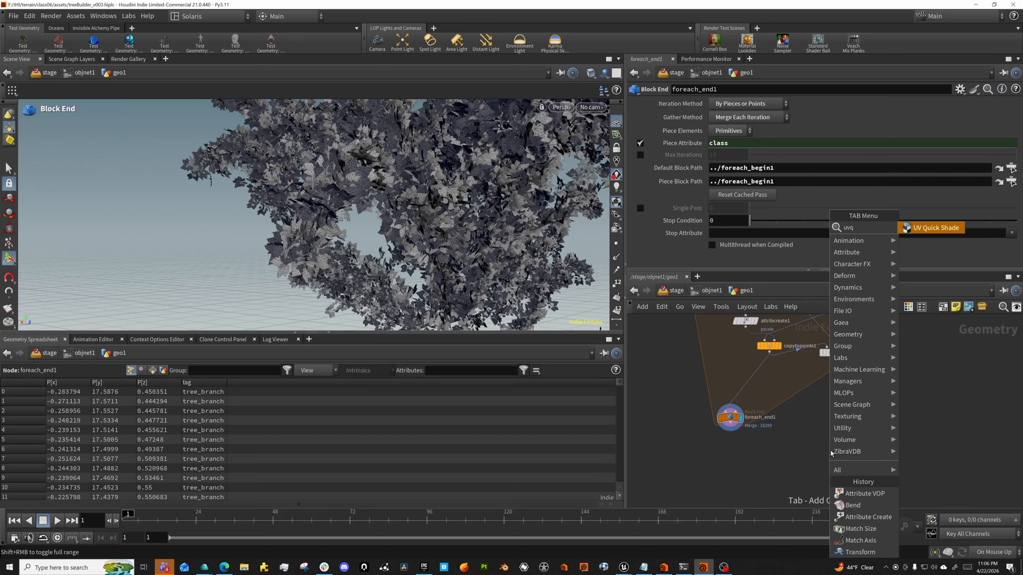
key(Return)
click(830, 451)
drag(832, 443, 768, 440)
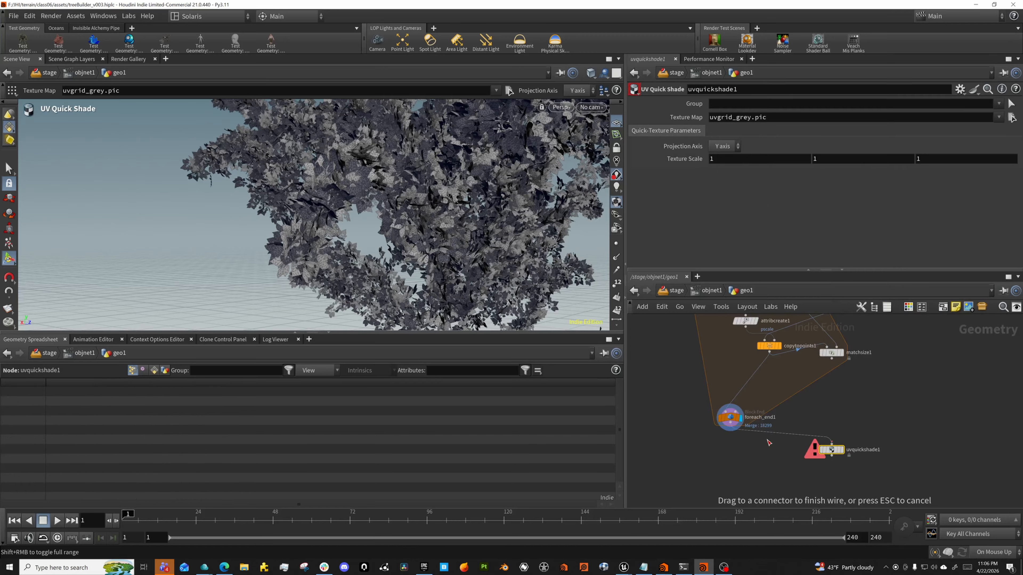
click(768, 442)
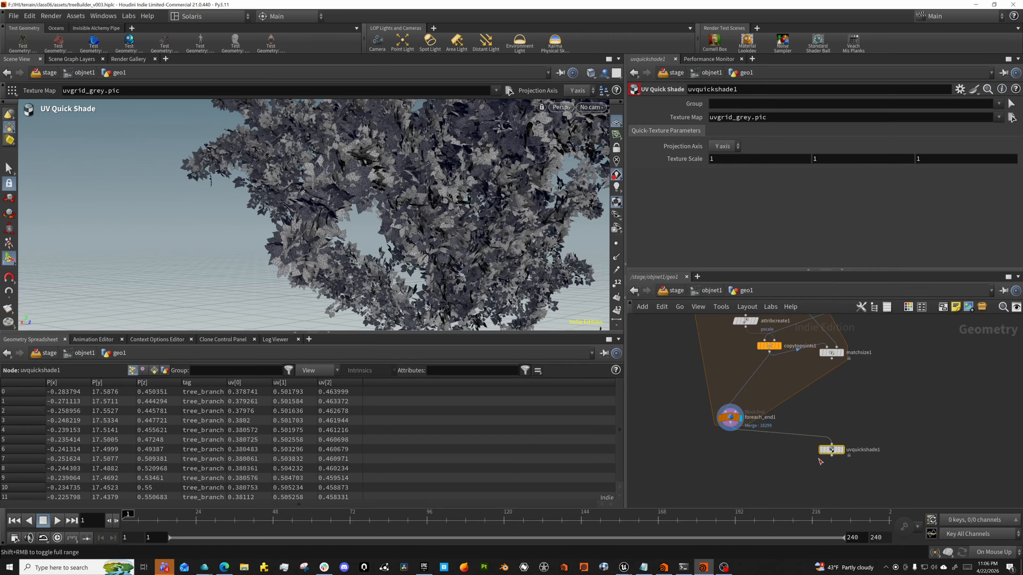
- Copy the opacity texture path from trace1's Image Input
scroll(791, 462, down, 5)
scroll(769, 374, up, 5)
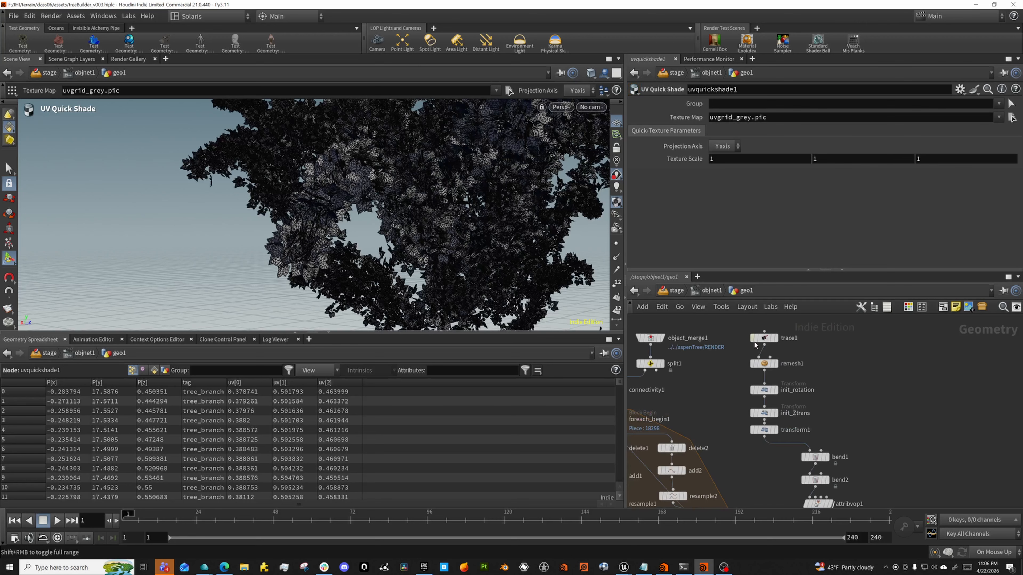
drag(803, 347, 804, 347)
scroll(701, 117, up, 2)
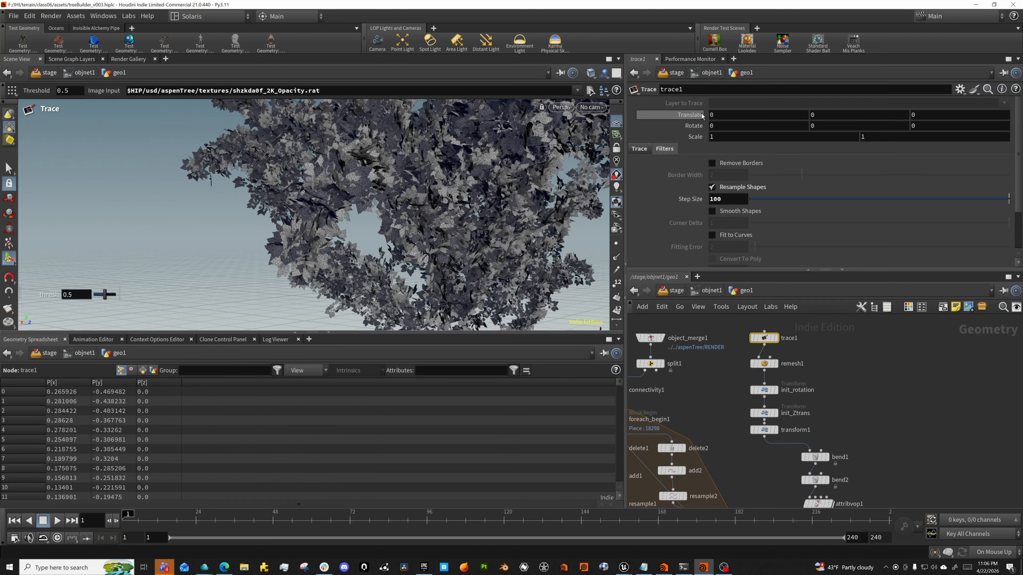
click(641, 149)
triple_click(927, 221)
key(ctrl+c)
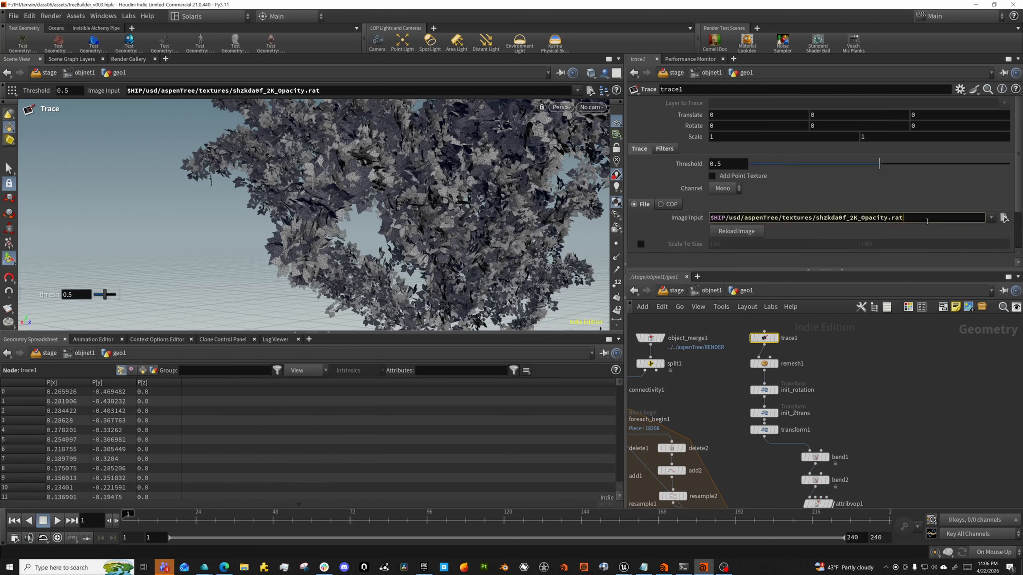
- Paste the copied path into uvquickshade1's Texture Map and browse from its folder to select shzkda0f_2K_Albedo.rat instead
scroll(876, 327, down, 4)
middle_drag(842, 488, 792, 418)
scroll(781, 416, up, 4)
click(766, 402)
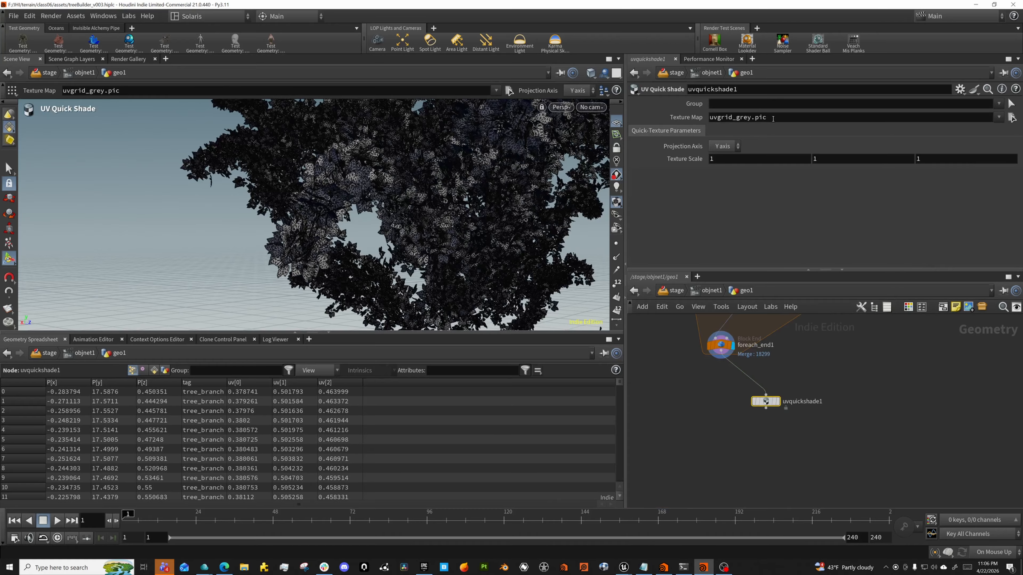
triple_click(773, 118)
key(ctrl+v)
click(1012, 117)
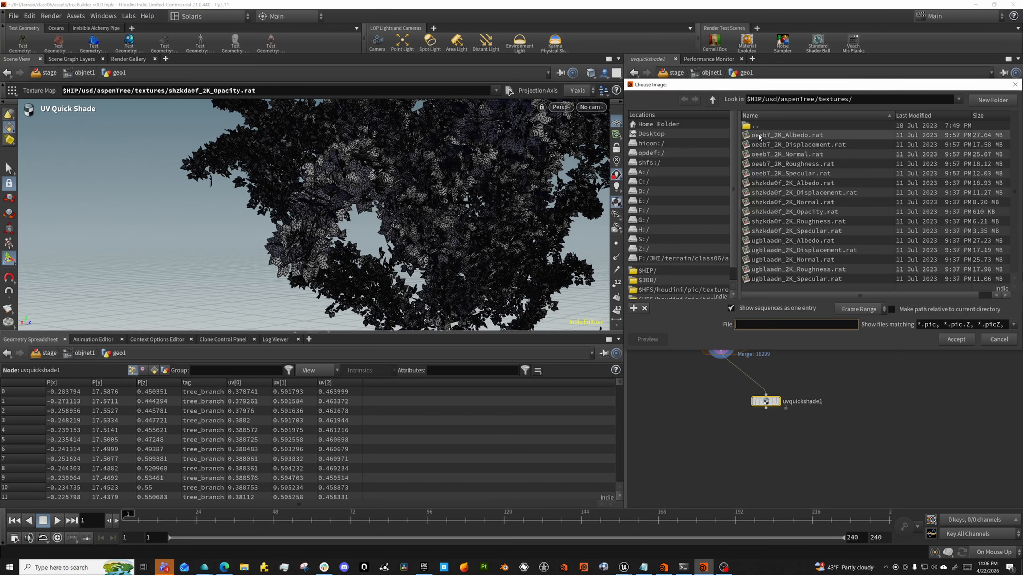
drag(775, 89, 735, 143)
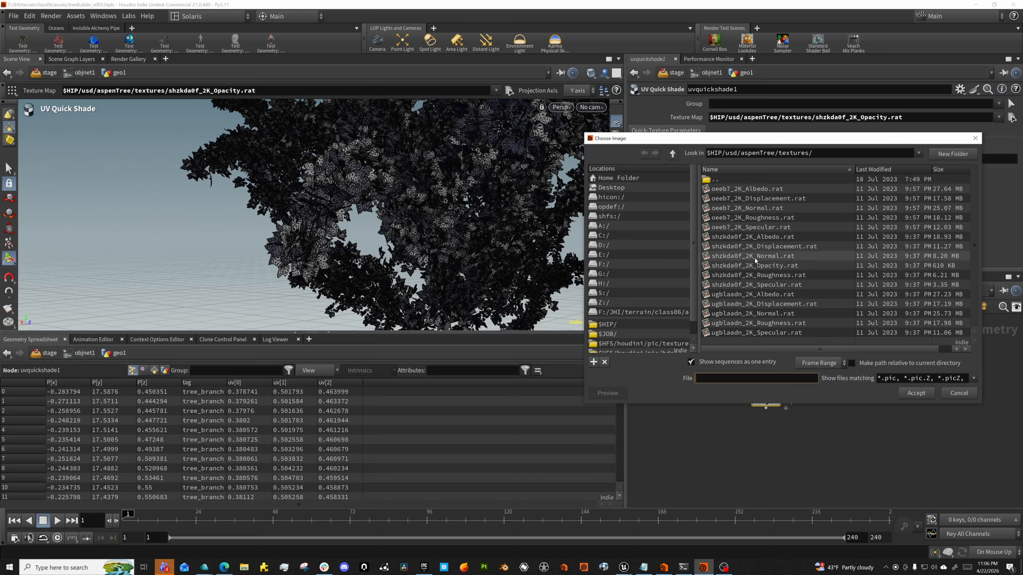
double_click(739, 237)
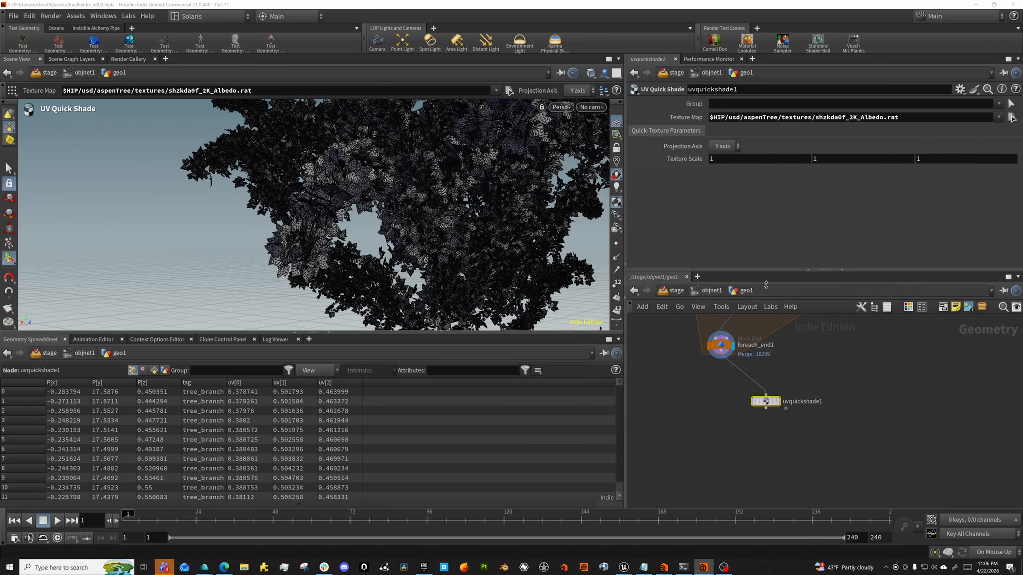
- Display uvquickshade1, place it closer beneath foreach_end1 and view the textured foliage
click(778, 403)
drag(767, 402, 748, 390)
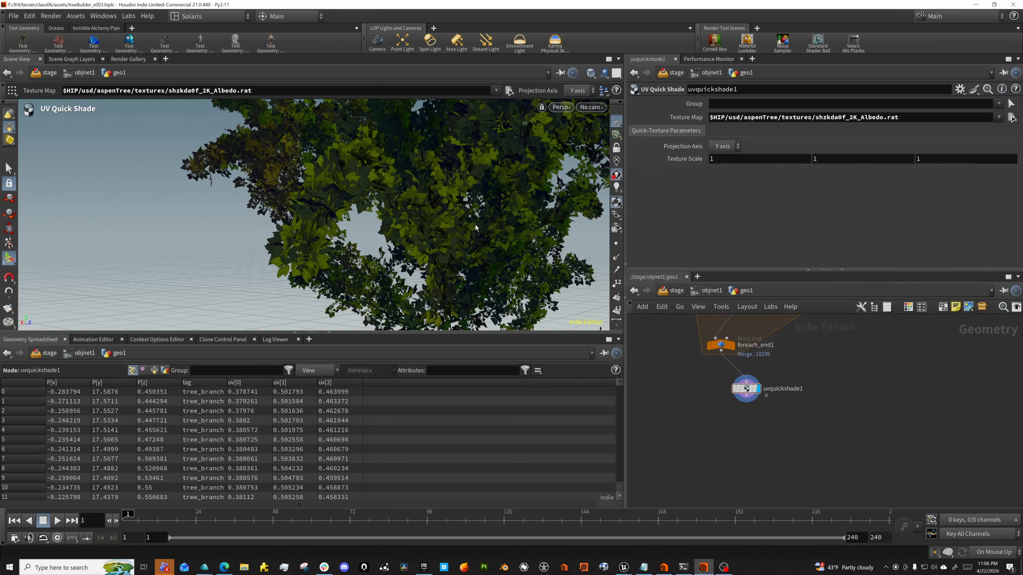
alt+drag(375, 198, 241, 201)
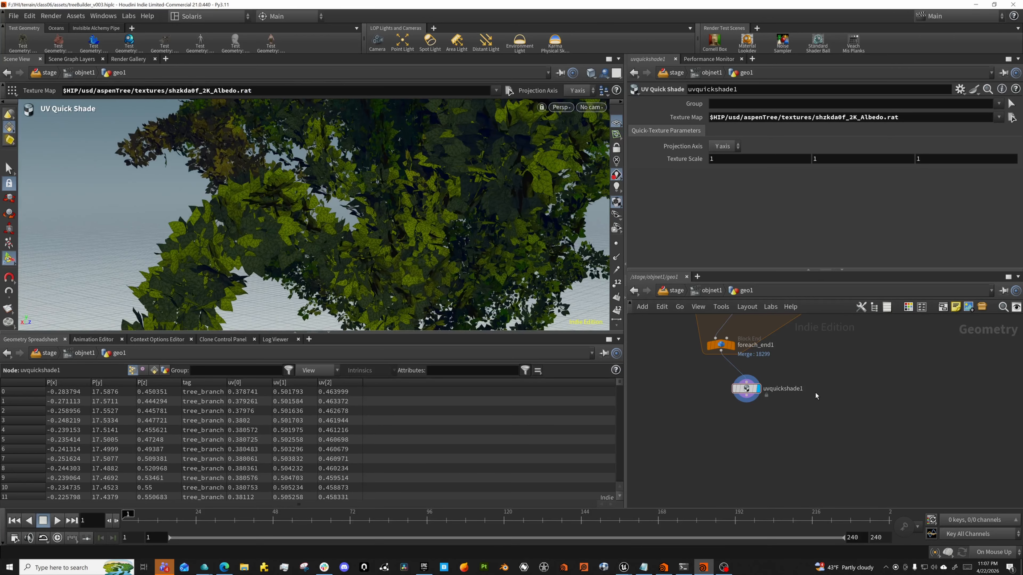
- Duplicate uvquickshade1 onto transform2's output, display the copy and inspect the textured single leaf cluster
middle_drag(815, 394, 752, 470)
right_drag(751, 471, 752, 440)
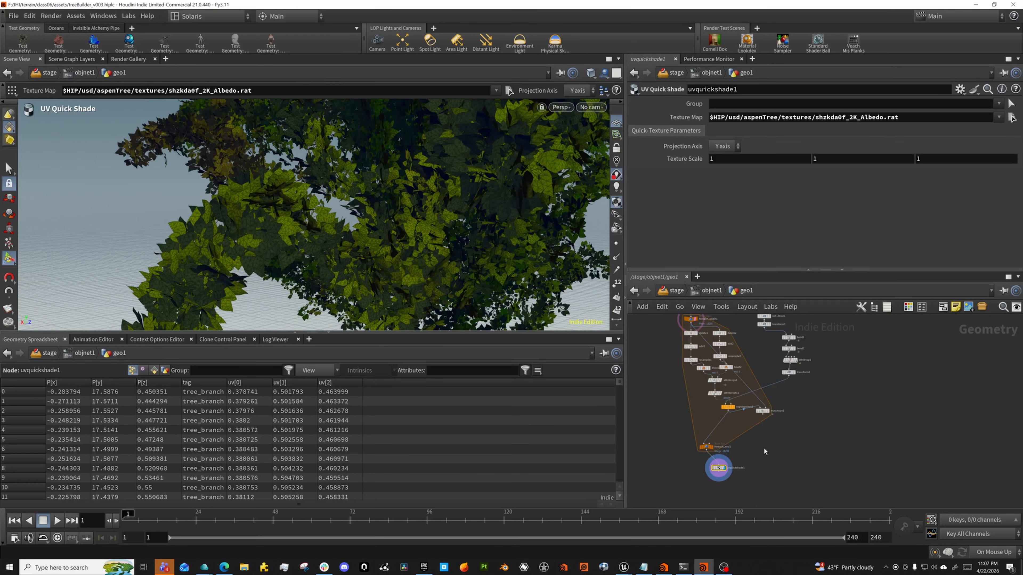
key(ctrl+c)
scroll(804, 383, up, 4)
key(ctrl+v)
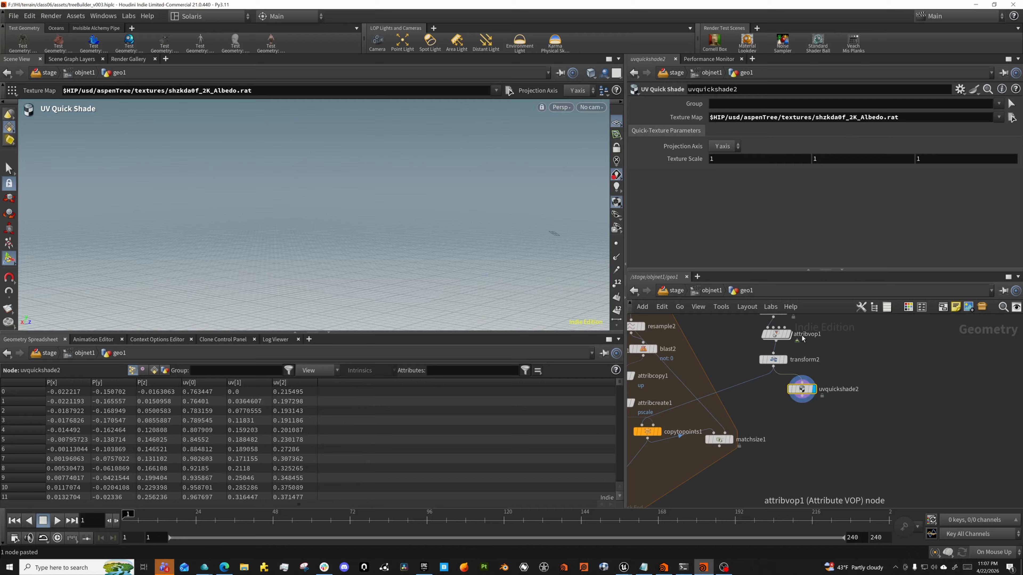
key(space+g)
drag(321, 210, 520, 207)
scroll(356, 236, up, 3)
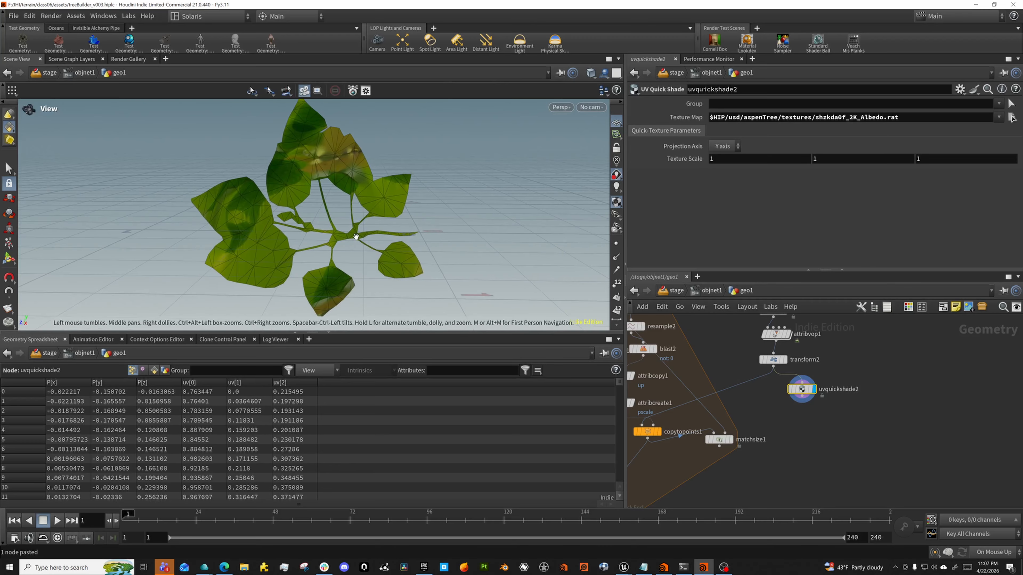
- Move uvquickshade2 beside the leaf chain and preview the flat cluster by wiring it to remesh1's output and finally to trace1's output
middle_drag(833, 369, 796, 433)
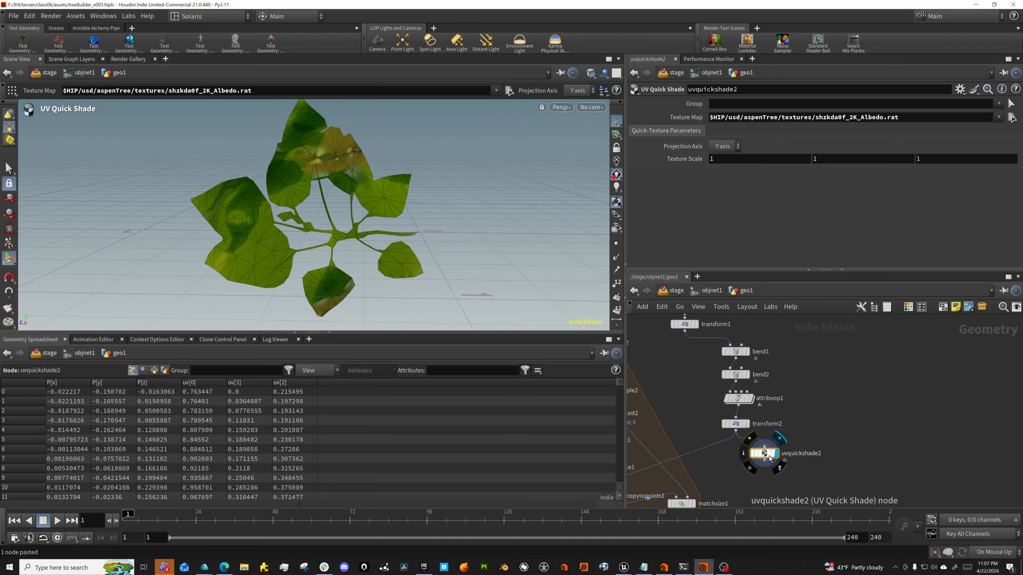
drag(765, 455, 822, 359)
scroll(721, 350, up, 5)
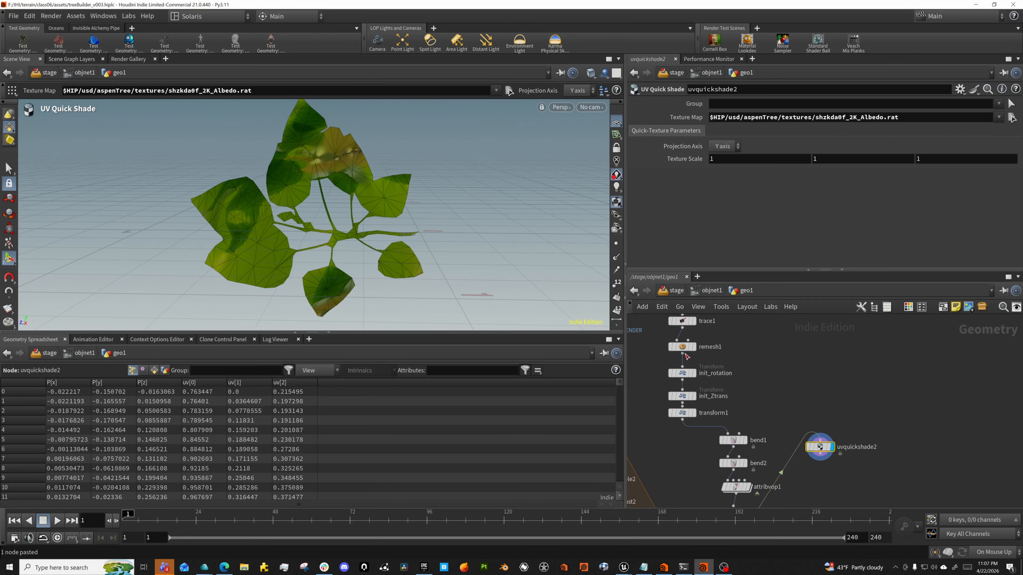
drag(683, 354, 820, 434)
key(Escape)
key(f)
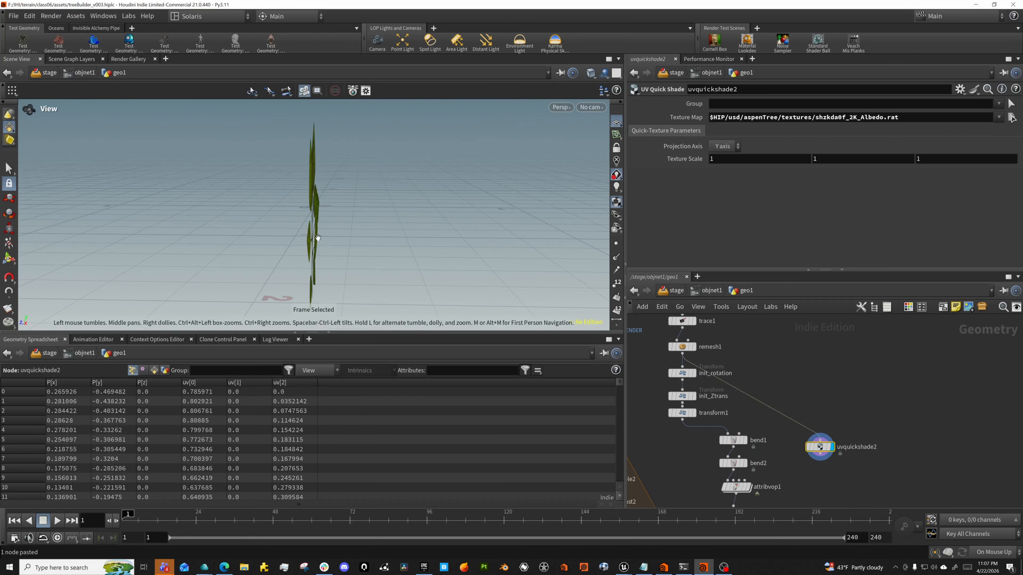
drag(317, 238, 226, 234)
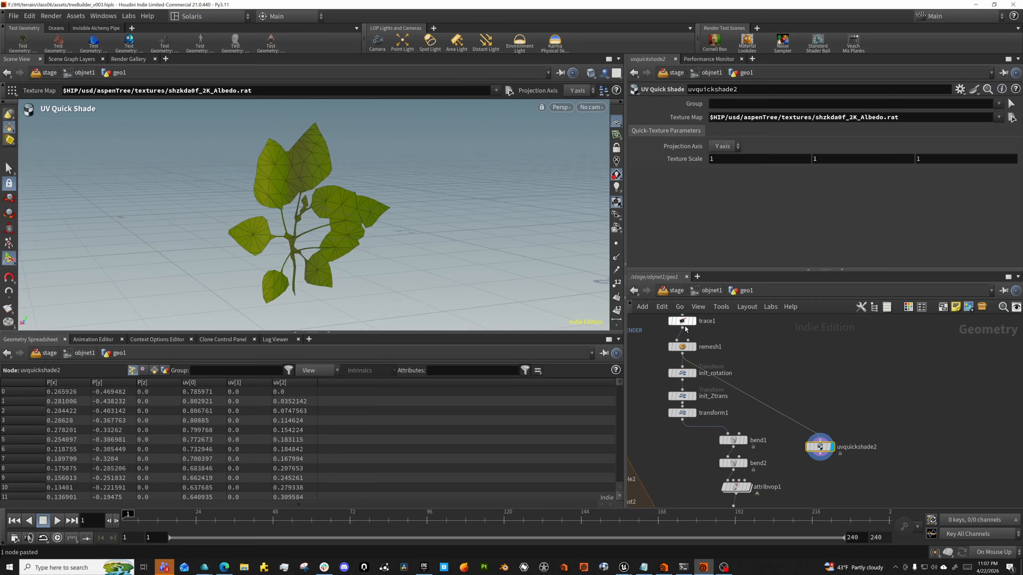
drag(685, 330, 793, 383)
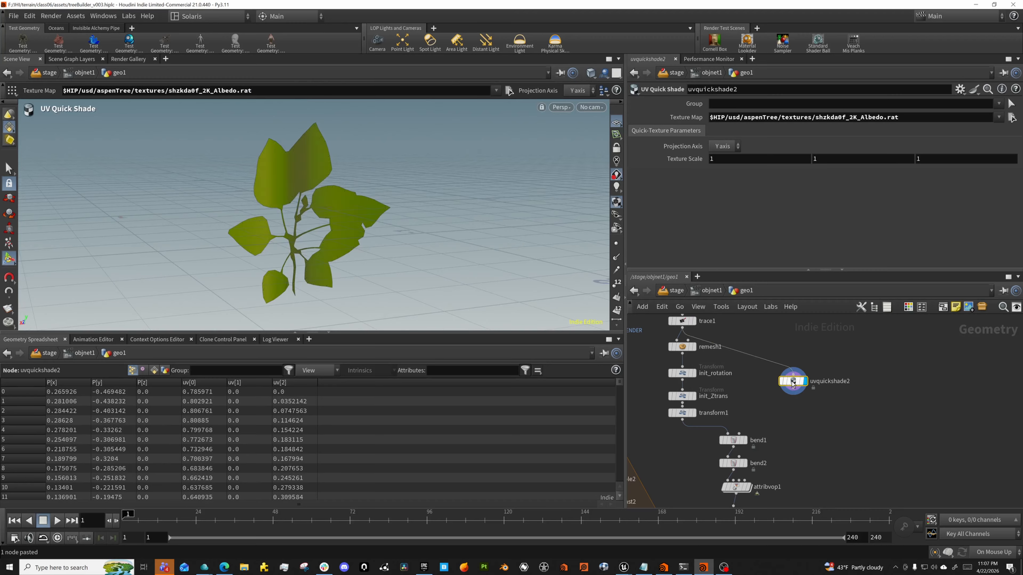
- Check trace1's Trace and Filters settings and enable Add Point Texture so the leaf cluster picks up proper texture coordinates
middle_drag(680, 320, 716, 366)
scroll(711, 358, up, 4)
click(722, 378)
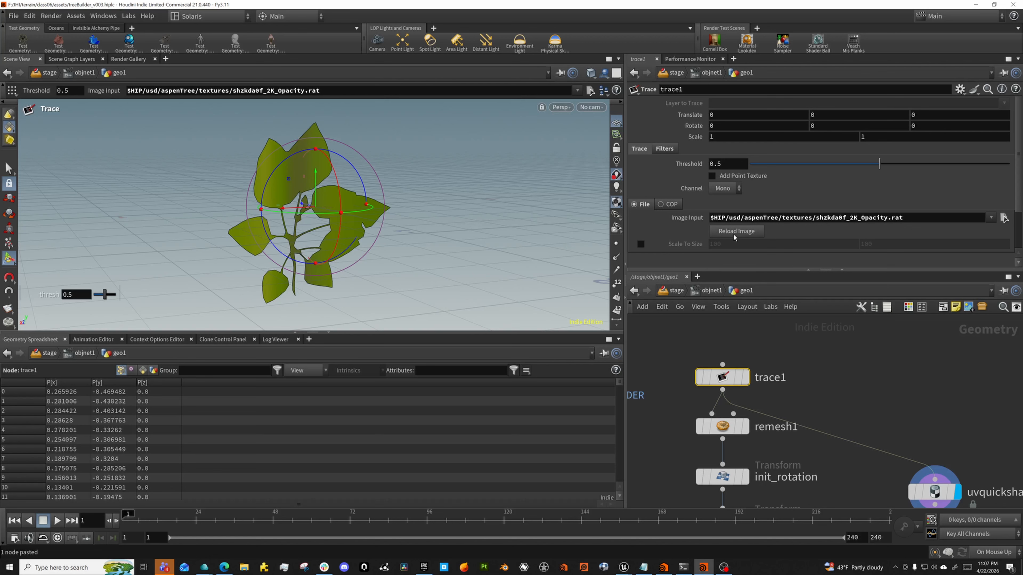
scroll(687, 230, down, 2)
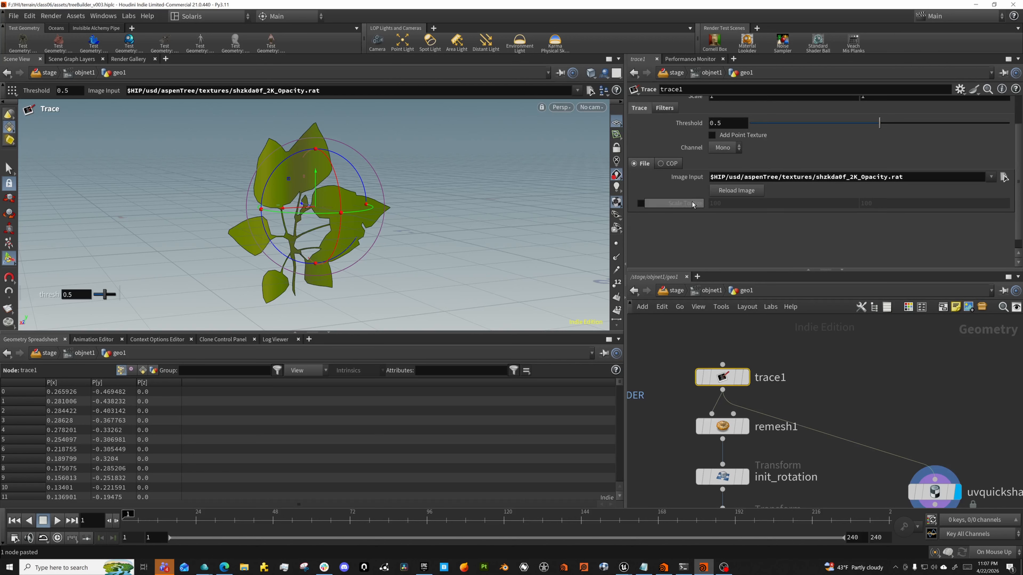
scroll(689, 204, up, 2)
click(665, 149)
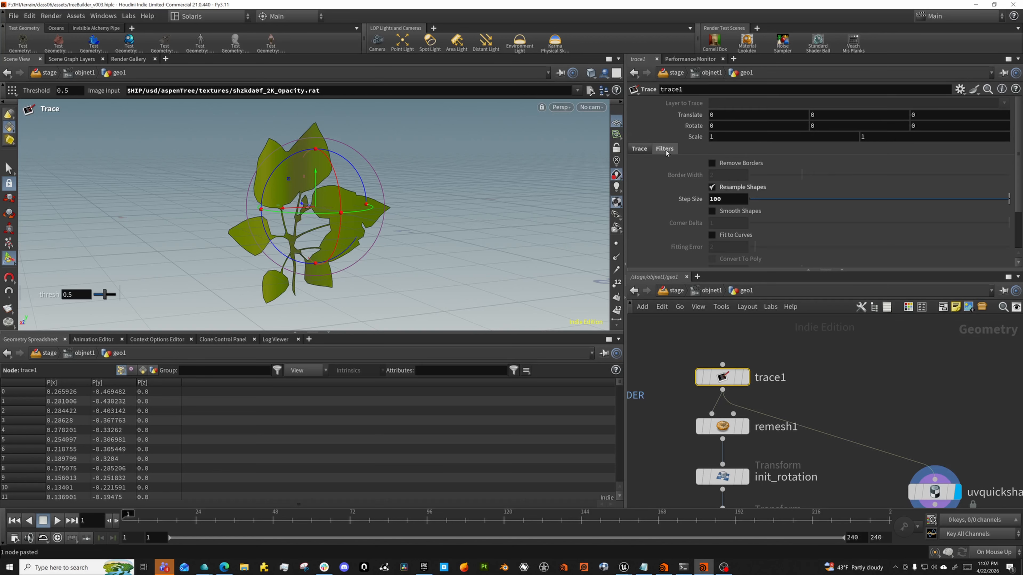
click(639, 149)
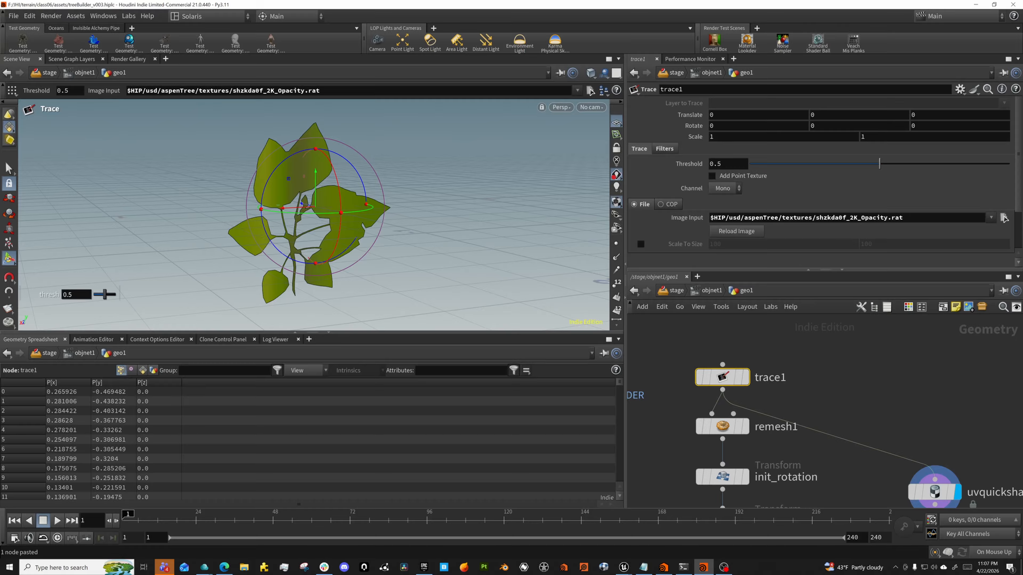
click(712, 175)
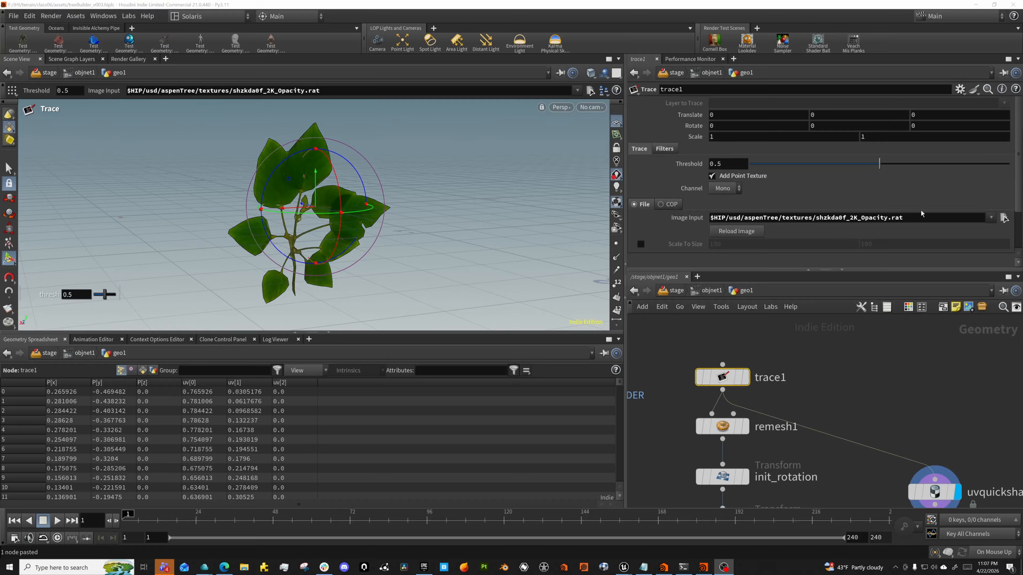
click(712, 176)
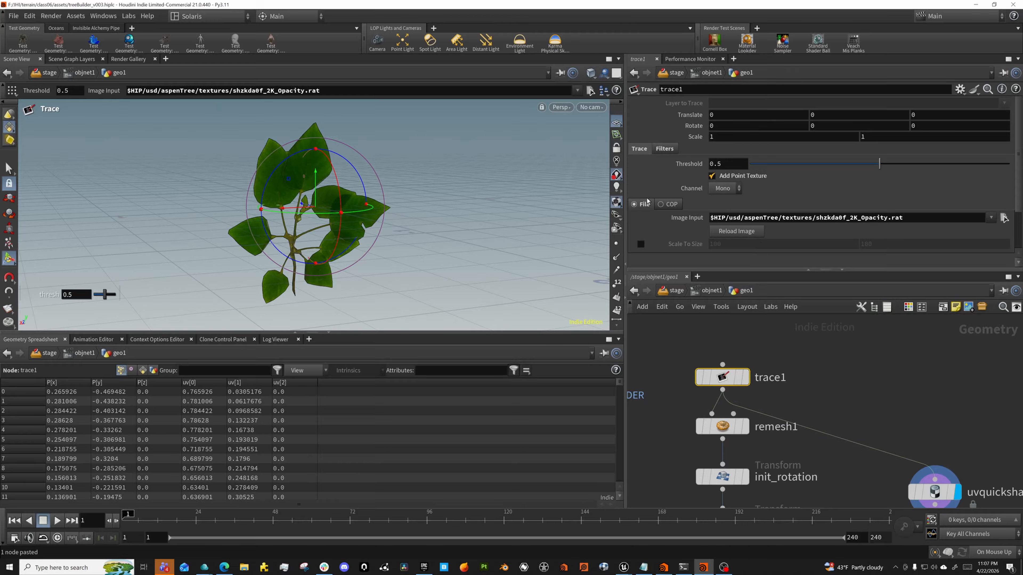
mouse_move(324, 197)
alt+mouse_down()
mouse_move(571, 194)
mouse_move(271, 191)
alt+mouse_up()
- Move uvquickshade2 away from the leaf chain to an empty area beside the for-each block
scroll(827, 397, down, 8)
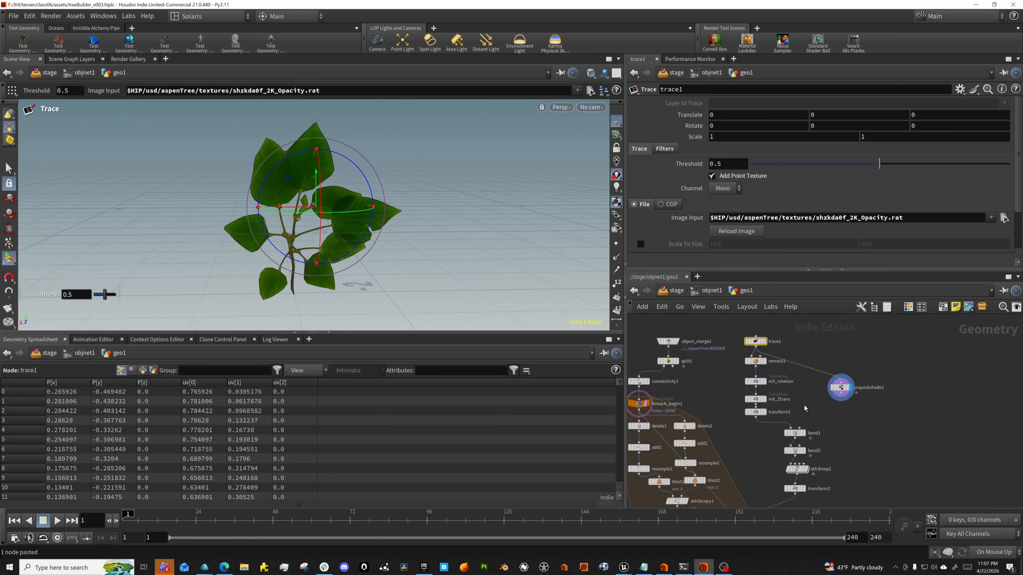
drag(828, 397, 780, 505)
middle_drag(777, 505, 815, 421)
scroll(807, 422, up, 4)
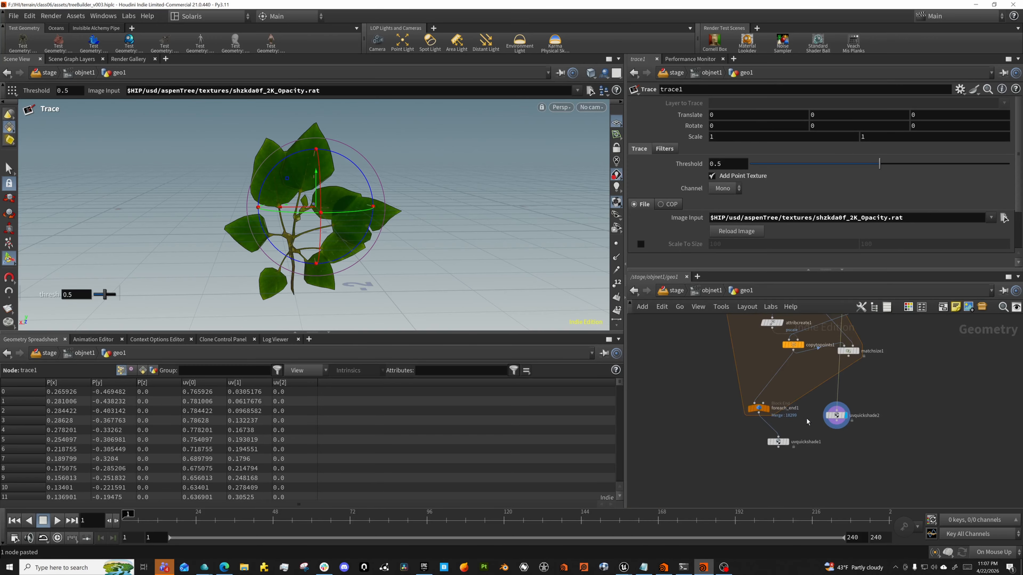
drag(825, 424, 955, 371)
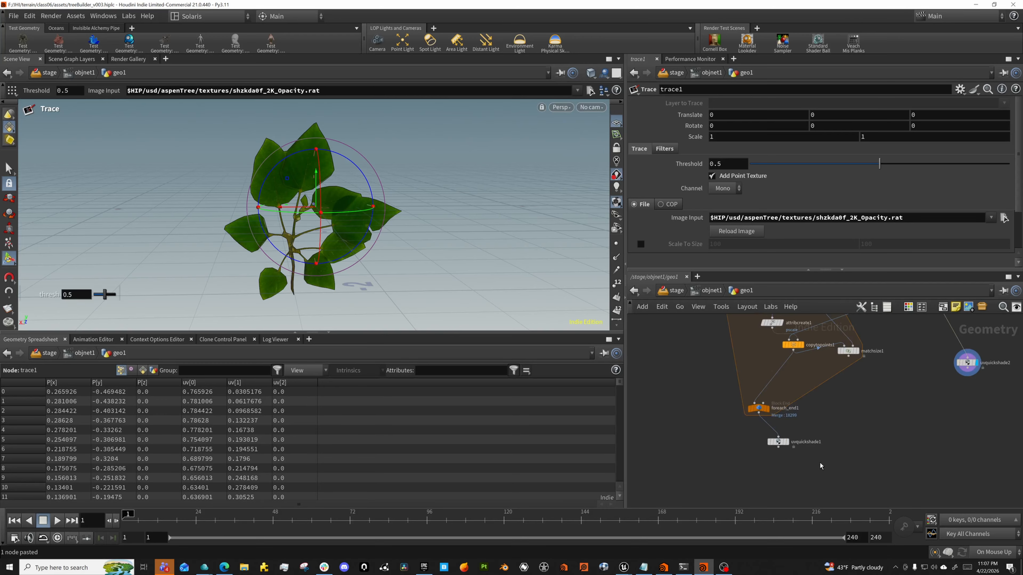
- Display uvquickshade1 after foreach_end1 and zoom in on the textured foliage of the whole tree
mouse_move(784, 444)
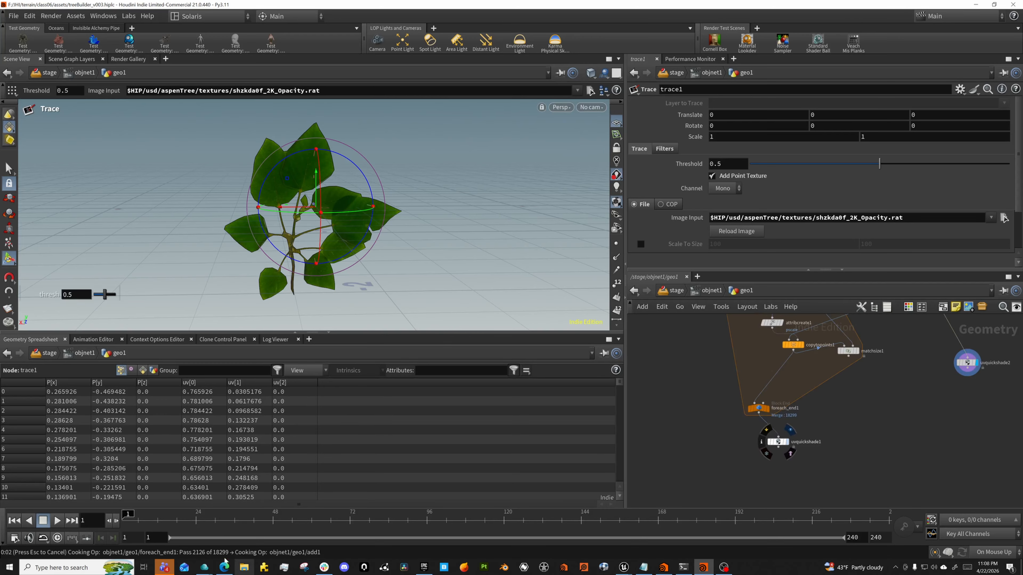
click(777, 442)
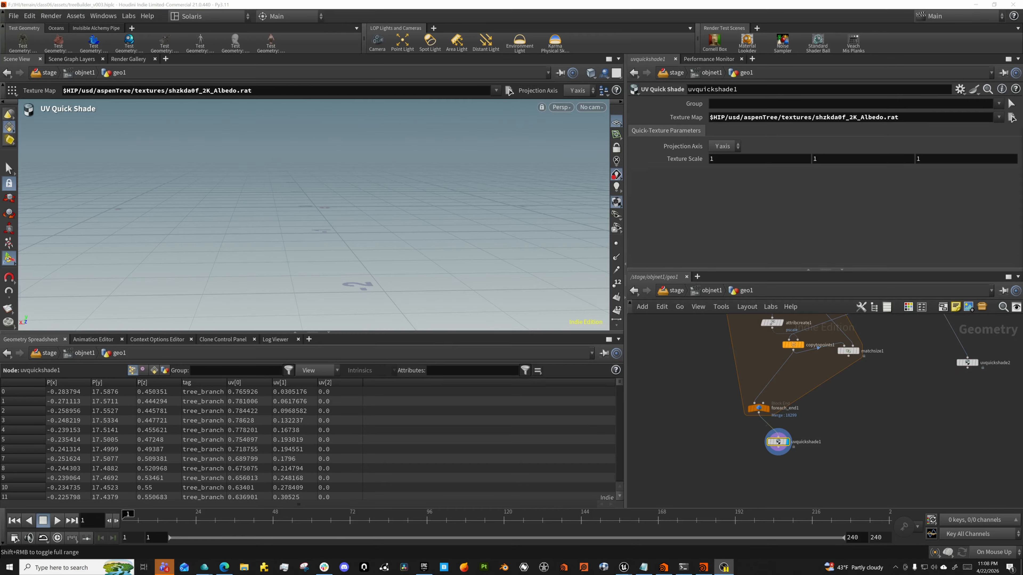
key(Escape)
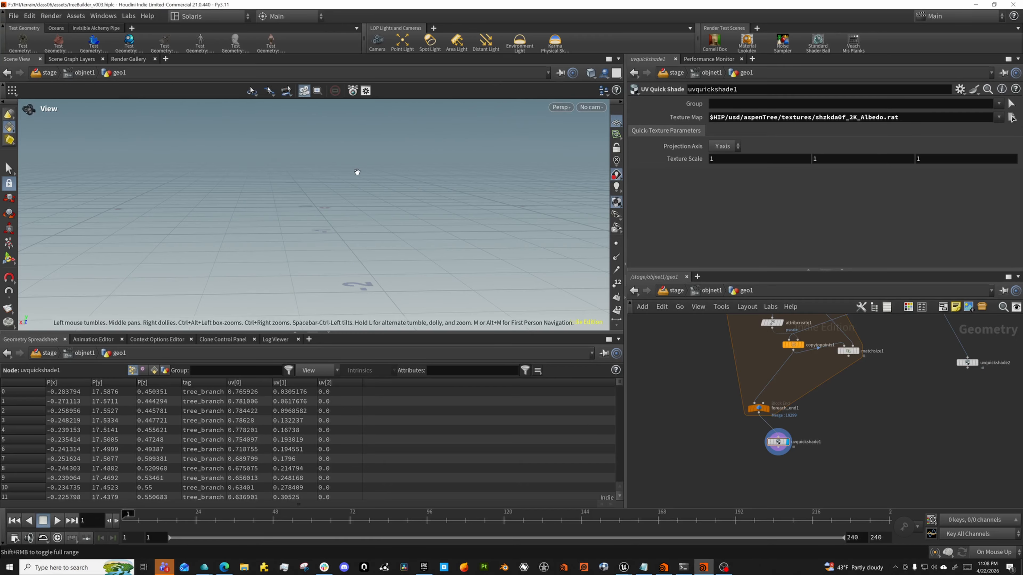
scroll(386, 223, up, 10)
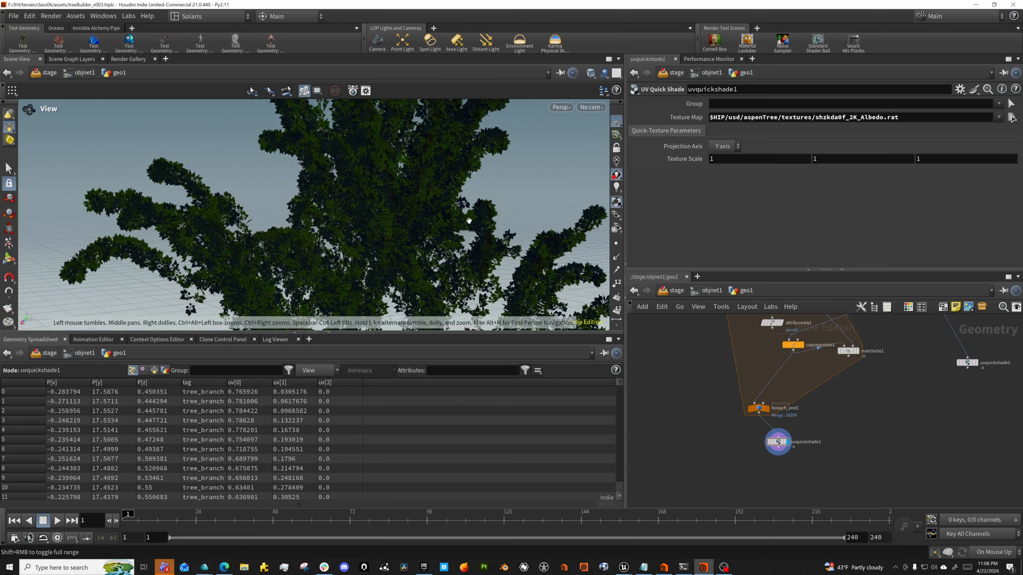
alt+right_drag(472, 226, 539, 227)
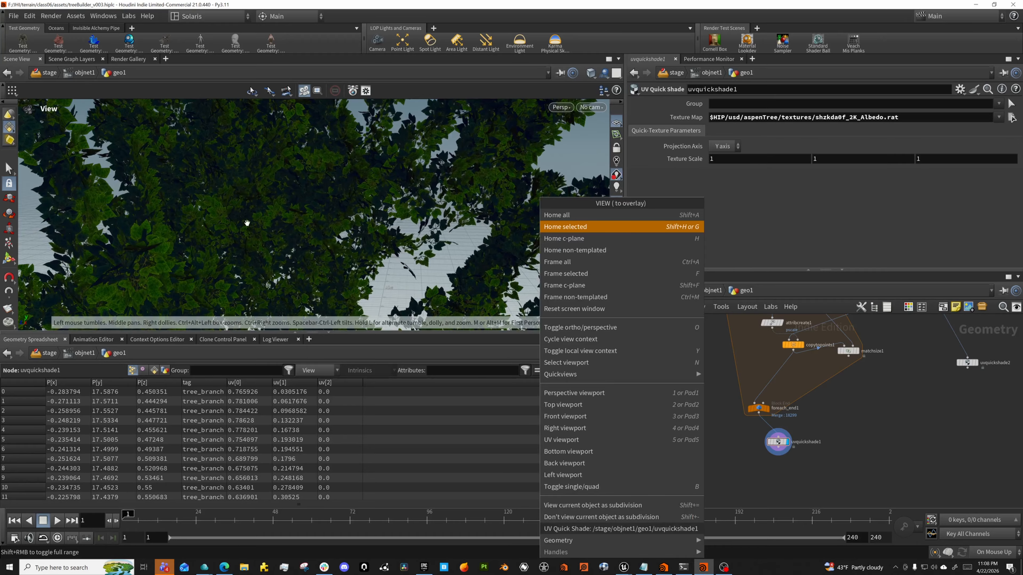
click(342, 230)
- Set the viewport shading to Smooth Shaded and inspect the textured leaves from below and up close
click(589, 78)
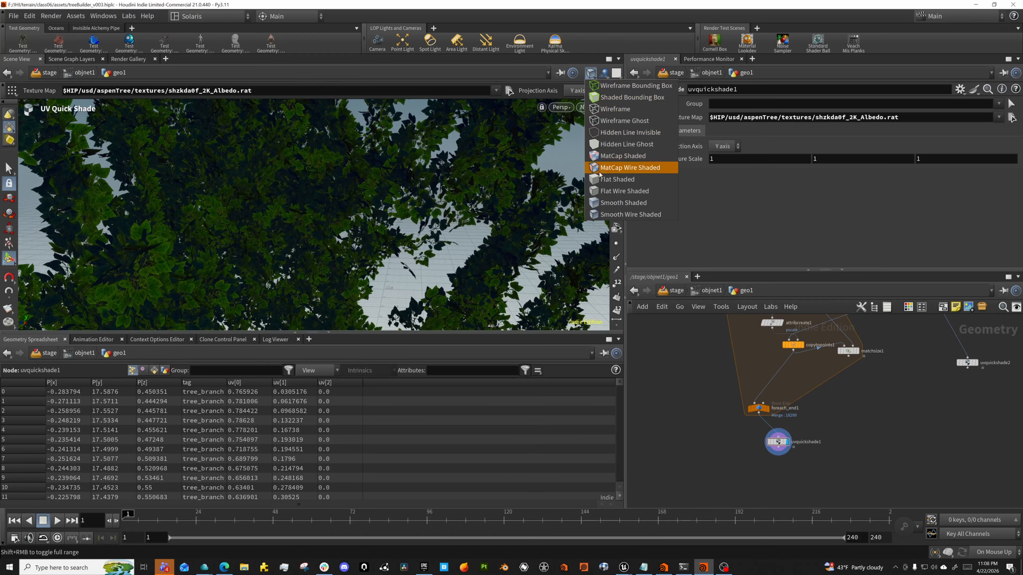
click(628, 203)
mouse_move(415, 217)
alt+mouse_down()
mouse_move(443, 210)
mouse_move(426, 173)
mouse_move(396, 174)
mouse_move(380, 241)
mouse_move(380, 149)
alt+mouse_up()
key(Return)
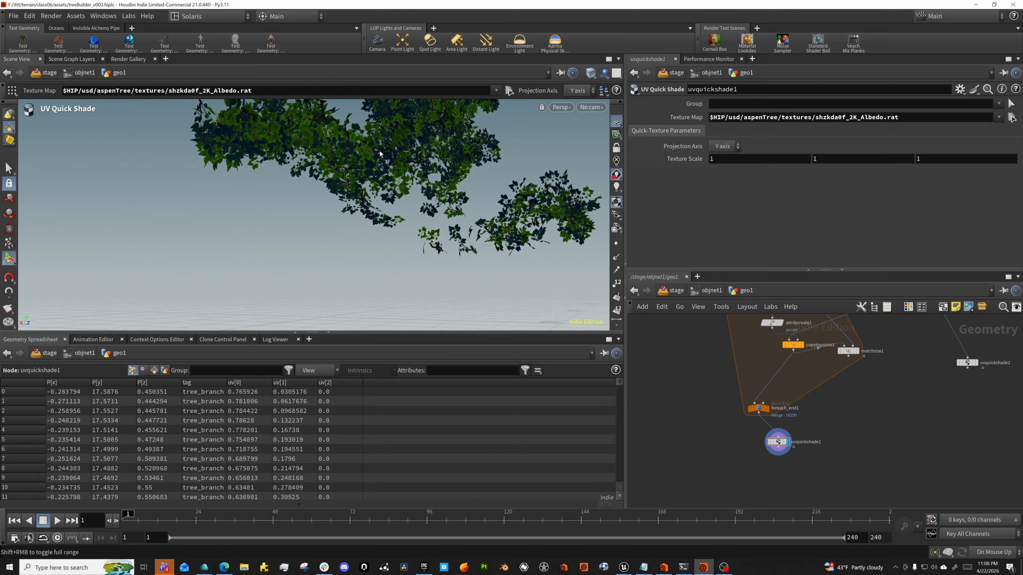
alt+middle_drag(417, 173, 428, 221)
alt+right_drag(427, 221, 318, 204)
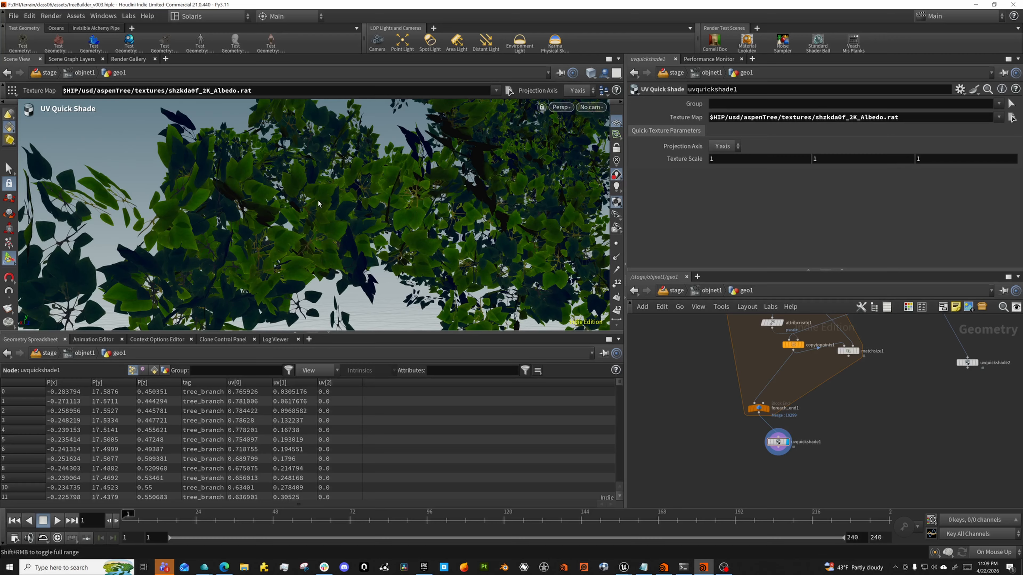
alt+drag(472, 198, 386, 181)
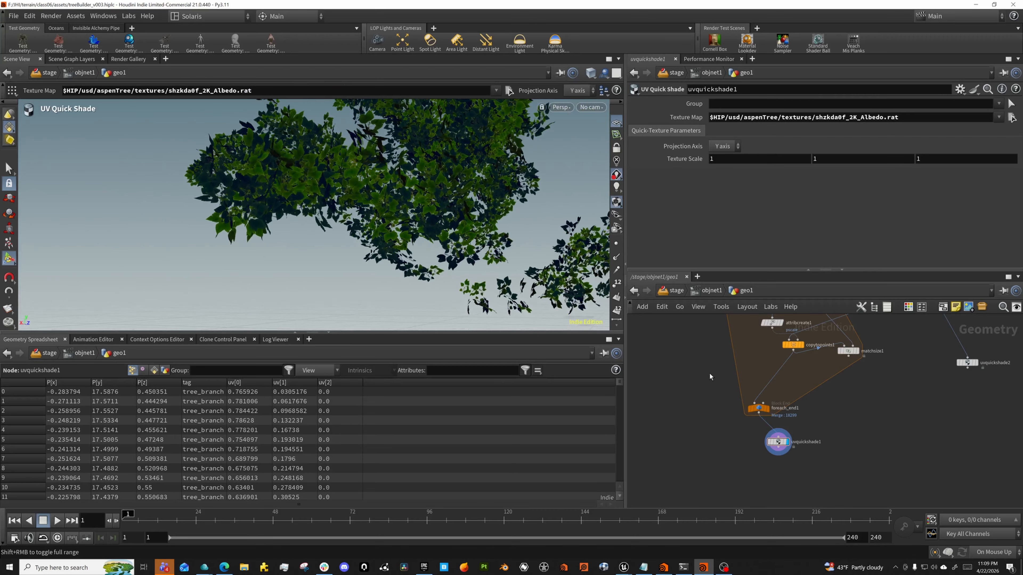
- Add a Merge node below the for-each block and connect uvquickshade1's output to its input
key(Tab)
text(merge)
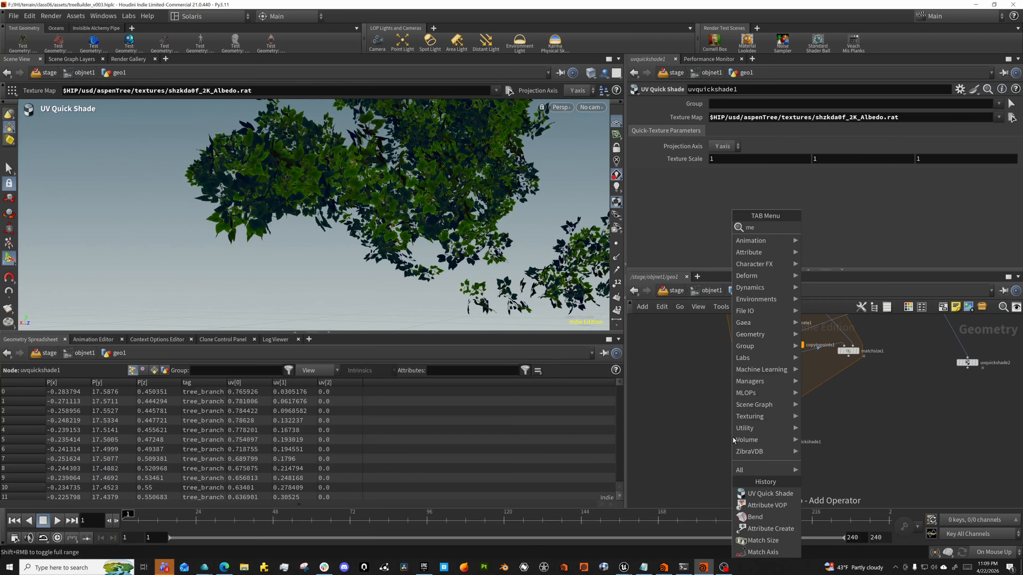
key(Return)
click(733, 440)
drag(731, 431, 781, 410)
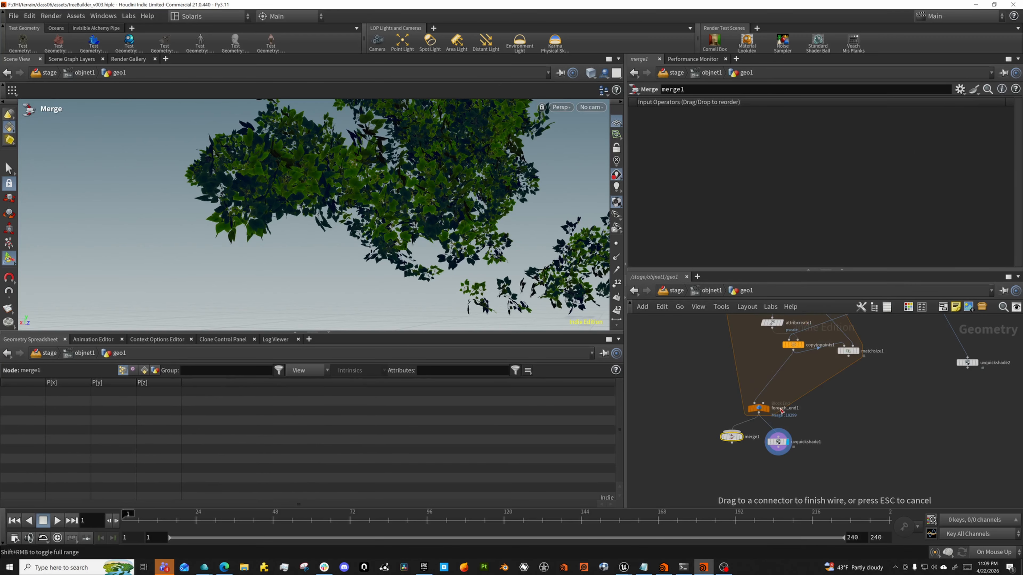
click(780, 443)
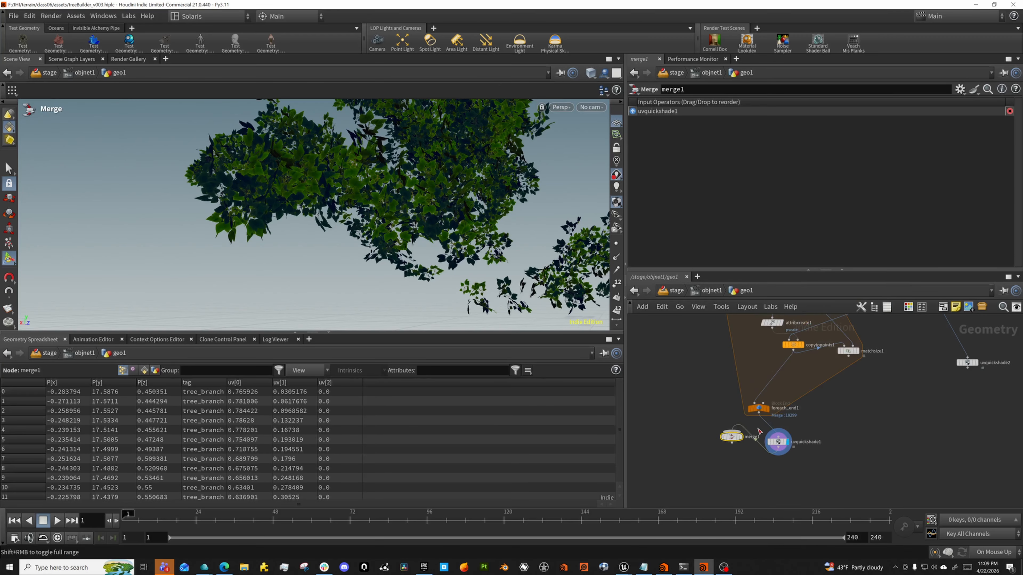
- Line up uvquickshade1 and merge1 beneath foreach_end1 and connect split1's trunk-and-branch output as merge1's second input
drag(778, 442, 825, 448)
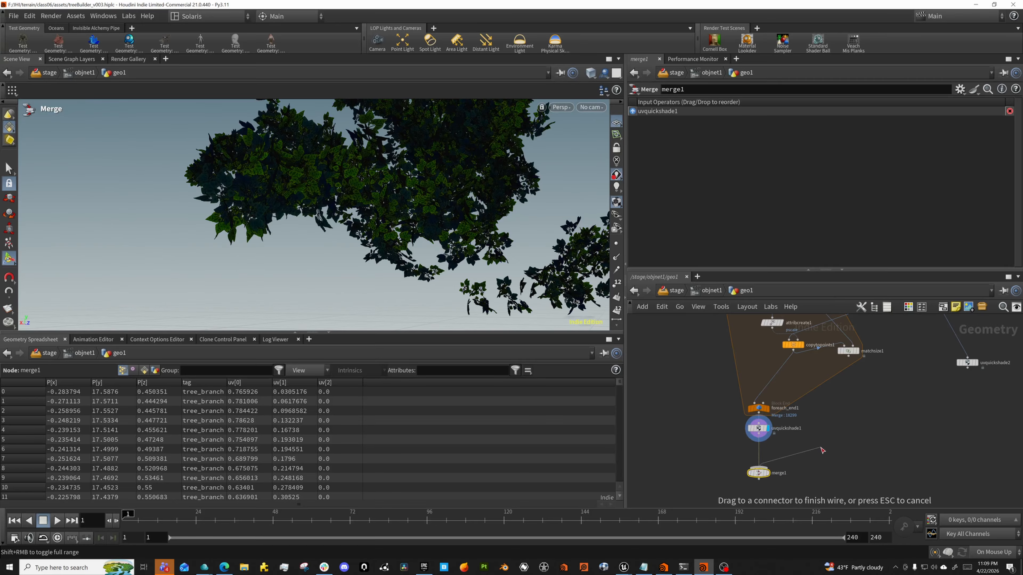
scroll(824, 448, down, 3)
middle_drag(824, 448, 783, 498)
scroll(785, 442, up, 2)
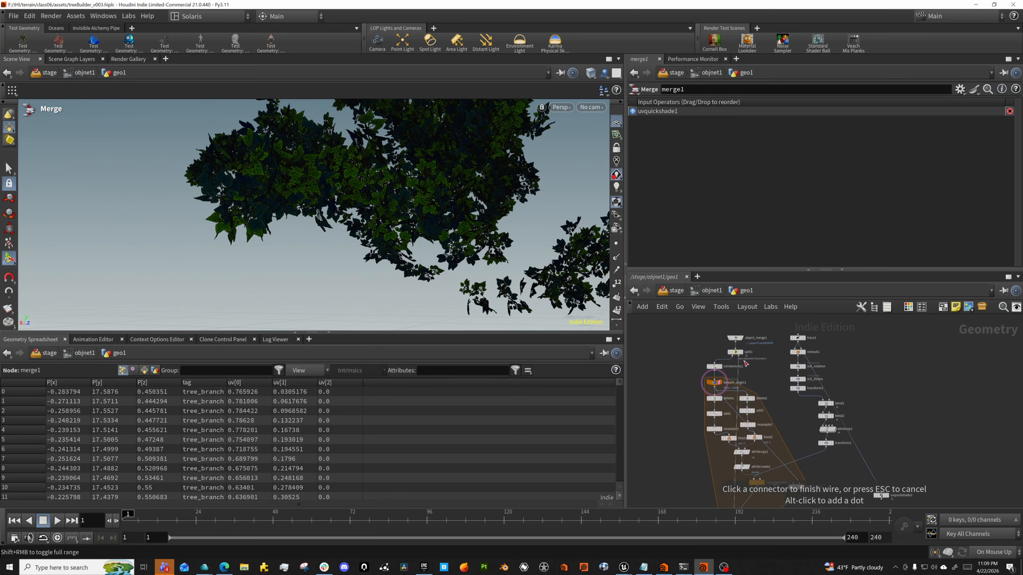
click(737, 356)
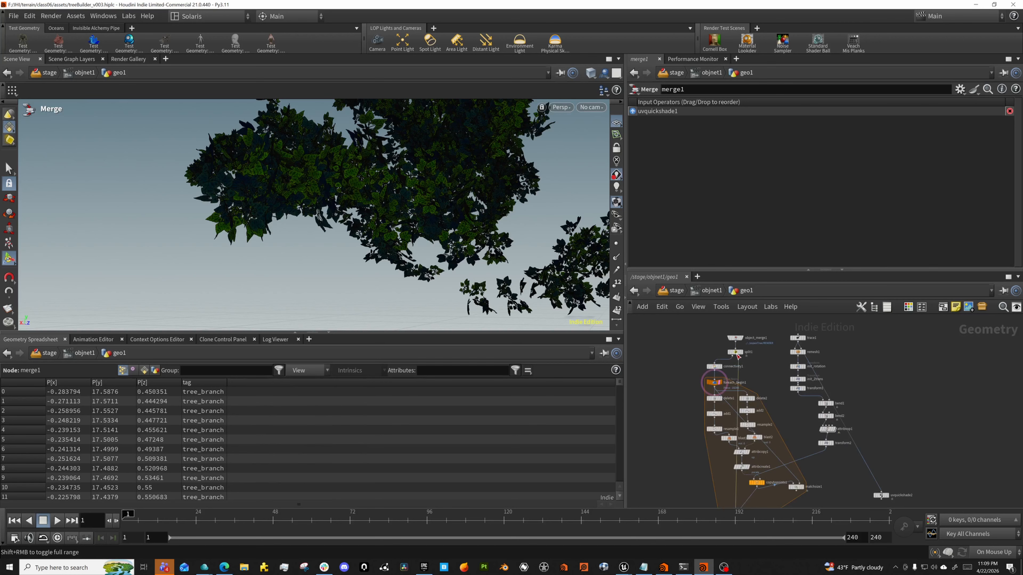
- Route the split1 wire outside the for-each block, place merge1 below it and display the combined branches and leaves
drag(736, 355, 677, 339)
middle_drag(673, 428, 684, 345)
scroll(683, 351, down, 3)
scroll(710, 444, up, 4)
drag(725, 453, 667, 454)
click(681, 451)
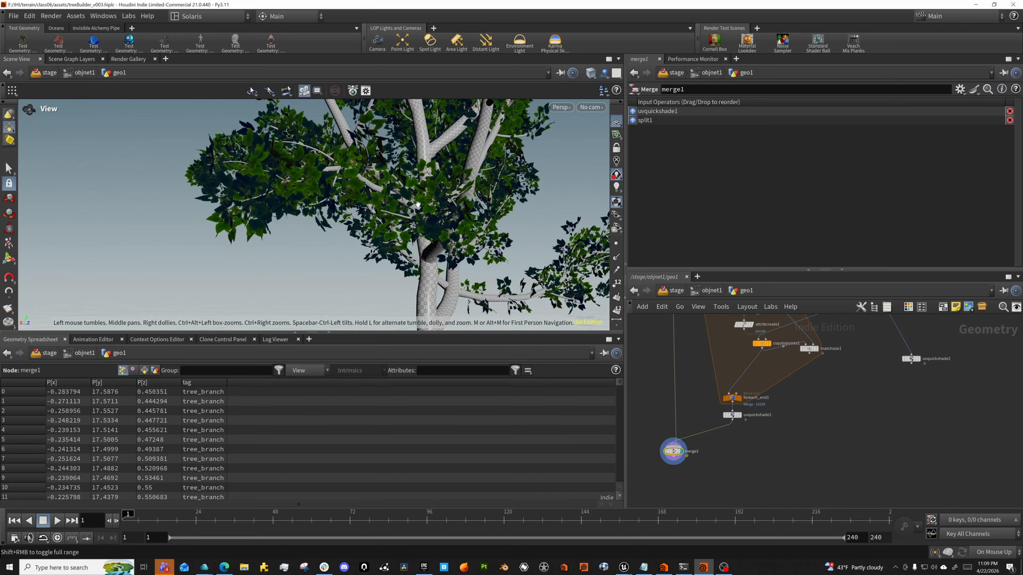
drag(418, 204, 673, 286)
drag(733, 292, 789, 291)
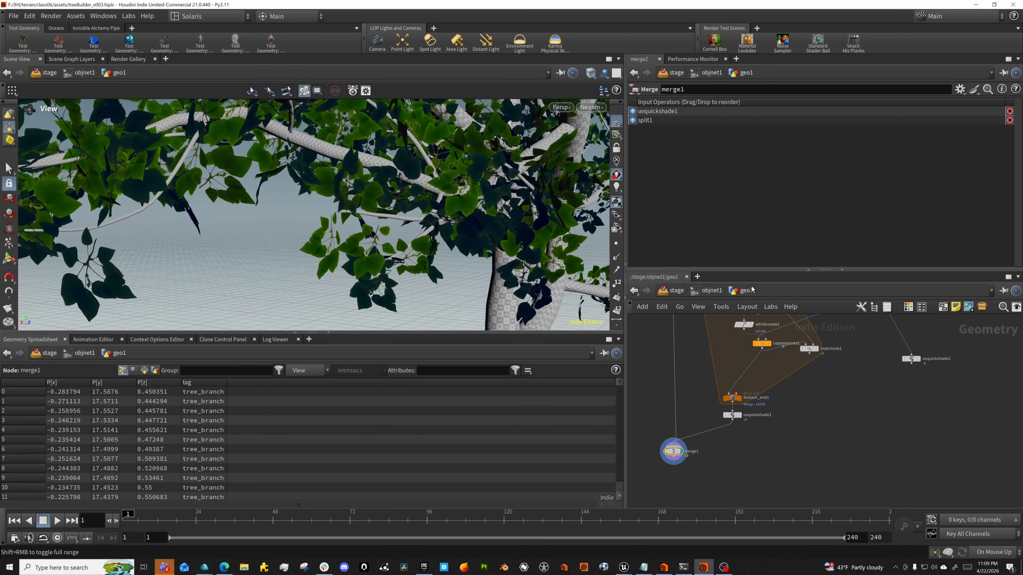
drag(474, 269, 427, 266)
- Template connectivity1 instead of foreach_begin1 and compare the new leaf clusters with the original leaf cards on the branches
middle_drag(800, 384, 806, 485)
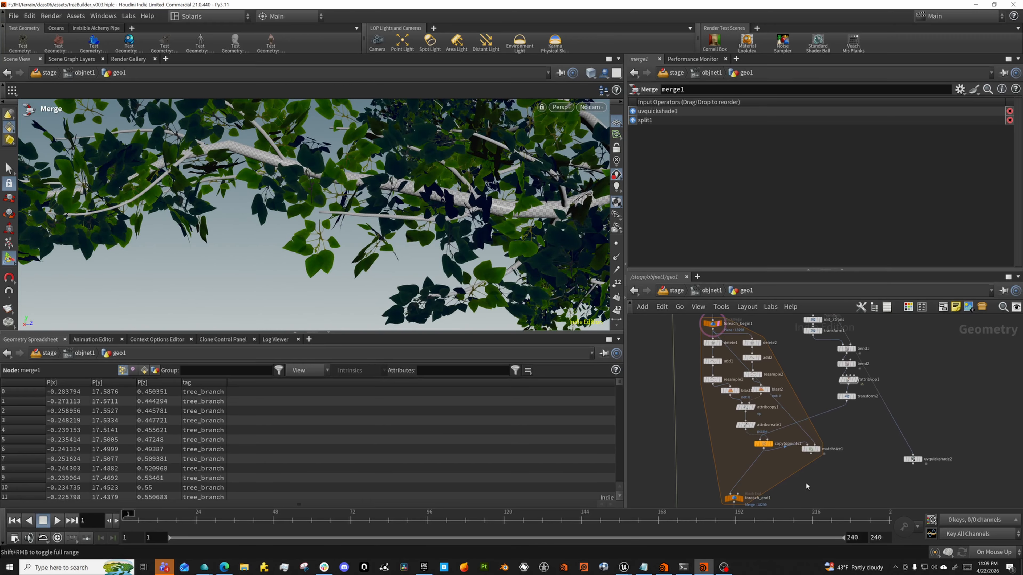
middle_drag(786, 358, 808, 407)
scroll(737, 379, up, 5)
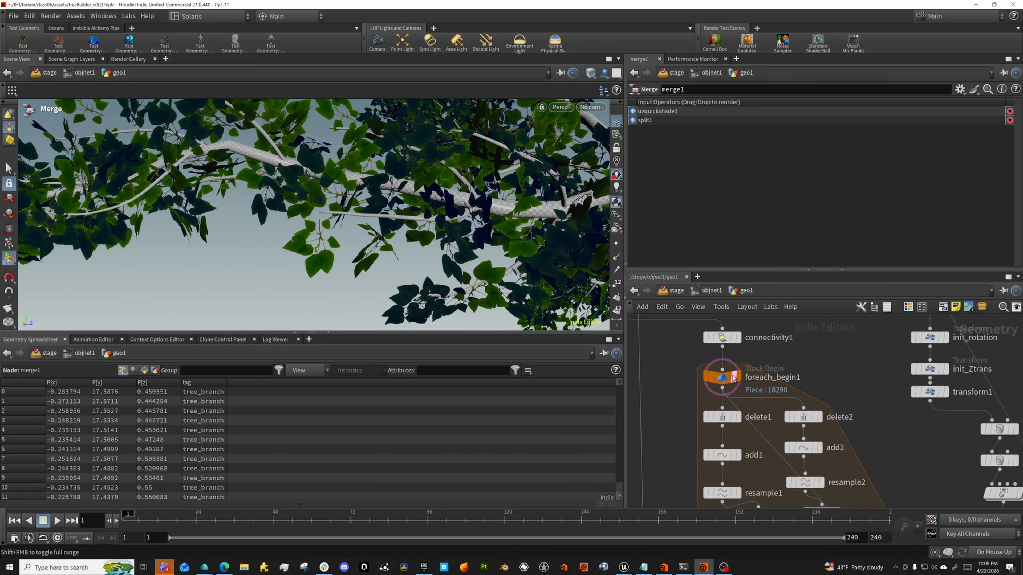
click(737, 338)
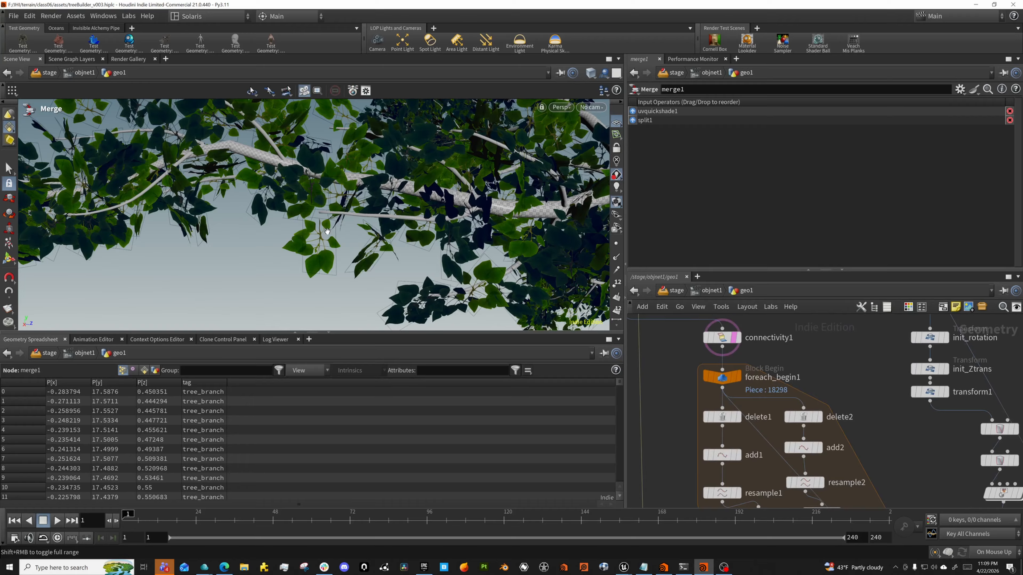
alt+drag(327, 231, 349, 236)
alt+drag(414, 258, 451, 249)
alt+right_drag(450, 250, 500, 223)
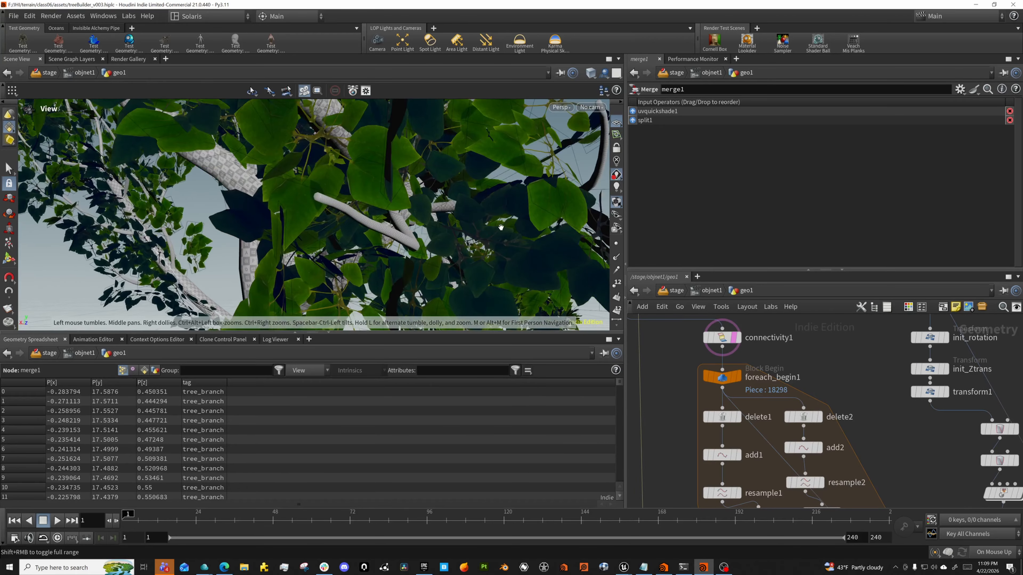
alt+right_click(499, 224)
click(285, 227)
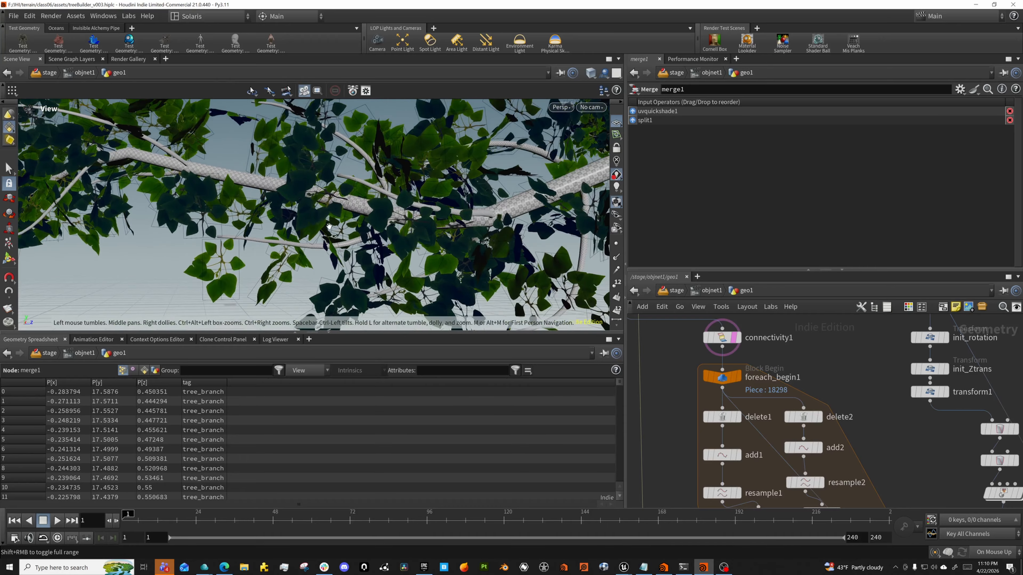
- Inspect the whole merged tree from several angles and distances
drag(329, 227, 395, 274)
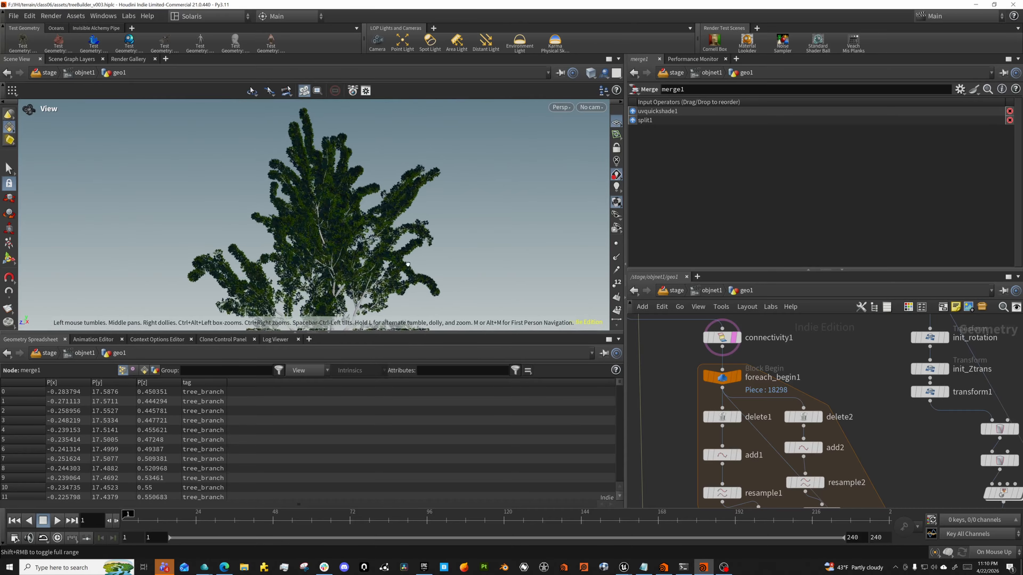
drag(493, 269, 388, 223)
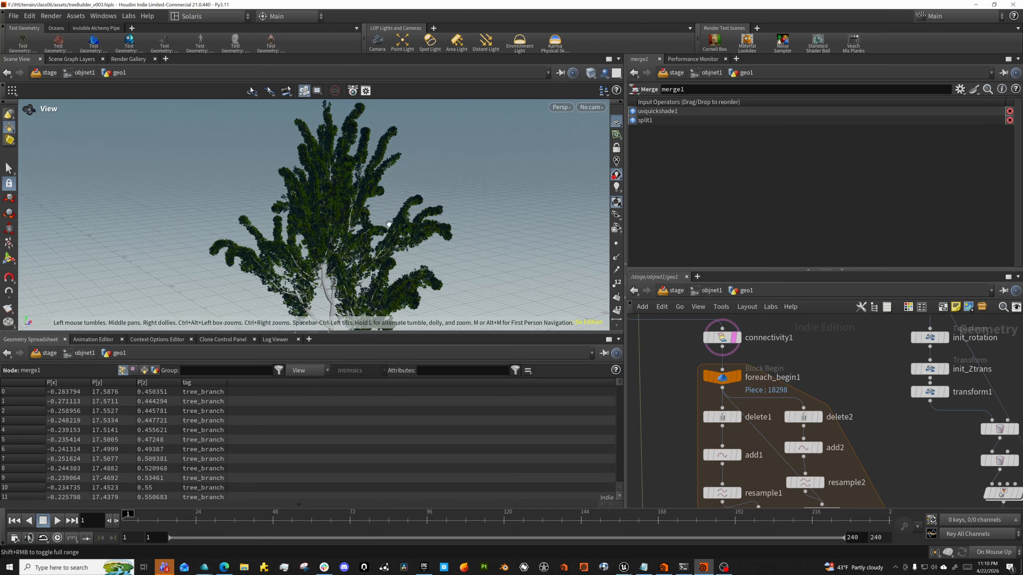
right_drag(438, 202, 324, 198)
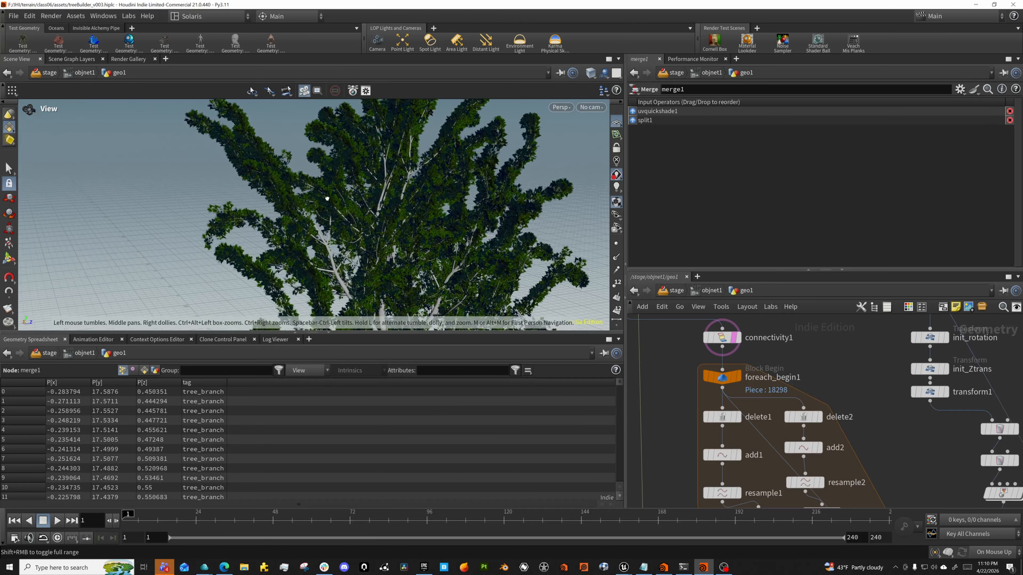
drag(324, 199, 463, 211)
right_drag(504, 197, 258, 199)
right_drag(161, 197, 395, 206)
right_drag(117, 191, 318, 216)
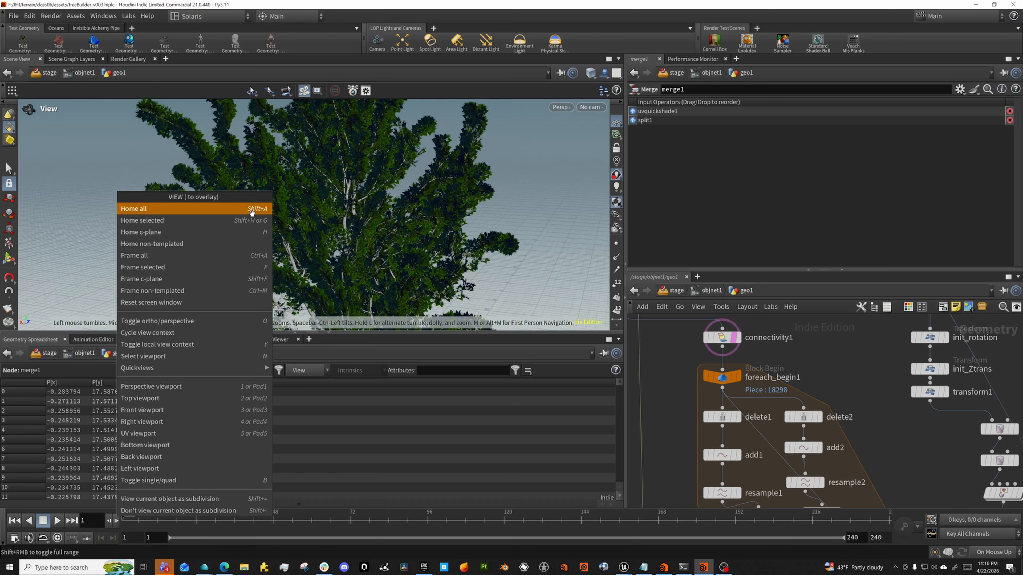